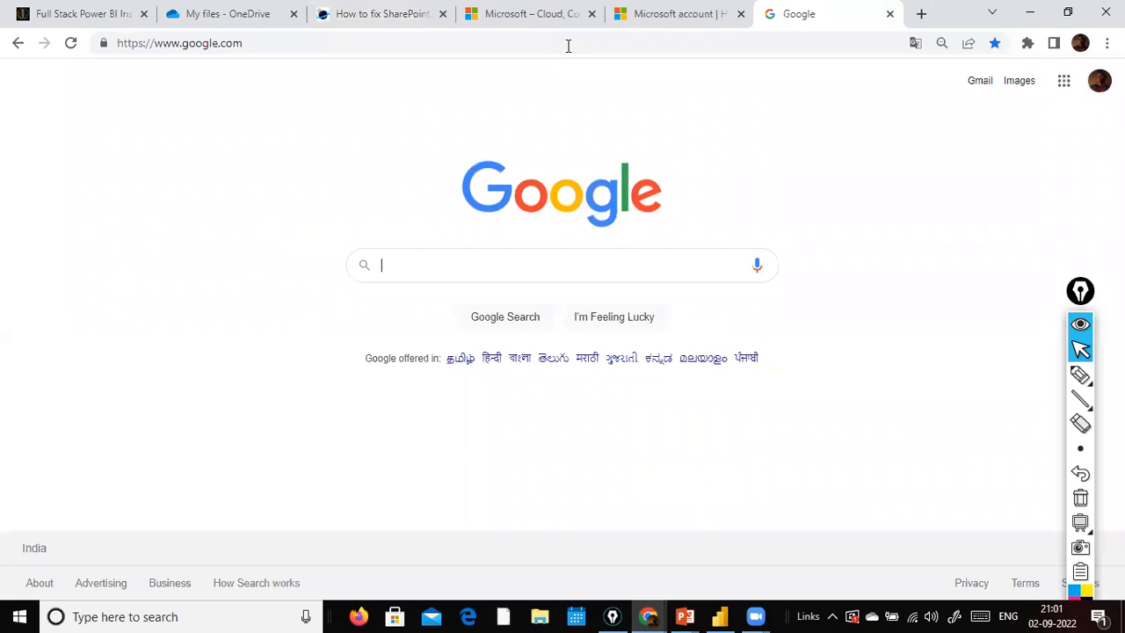
Search Google for "download power bi desktop", open the "Downloads - Microsoft Power BI" result, and find the Microsoft Power BI Desktop section.
text(download)
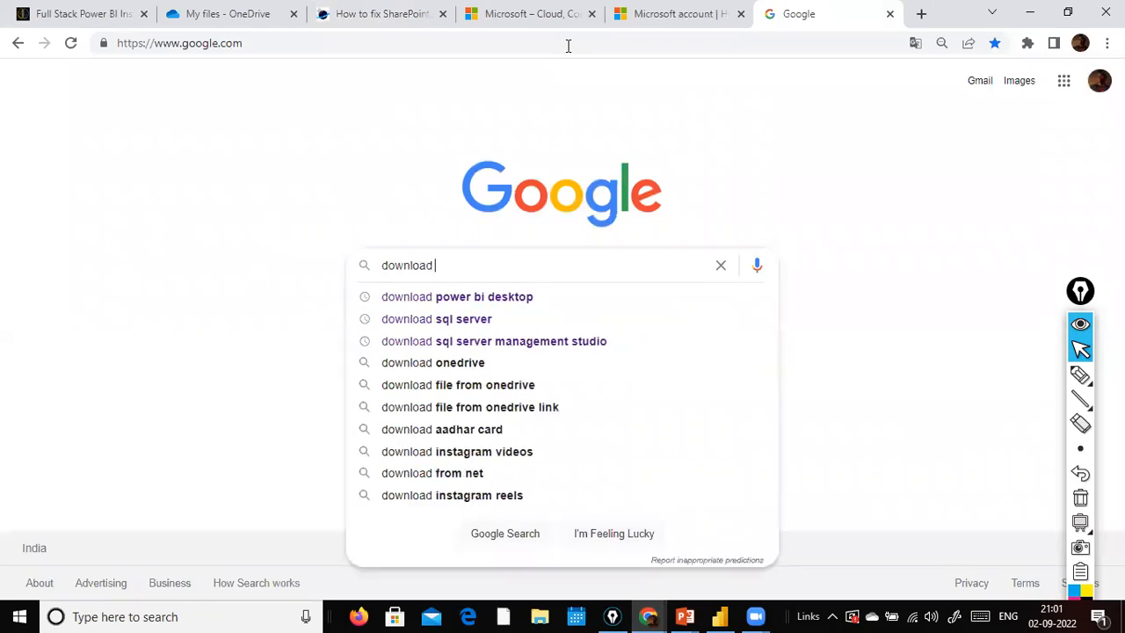
key(Down)
key(Return)
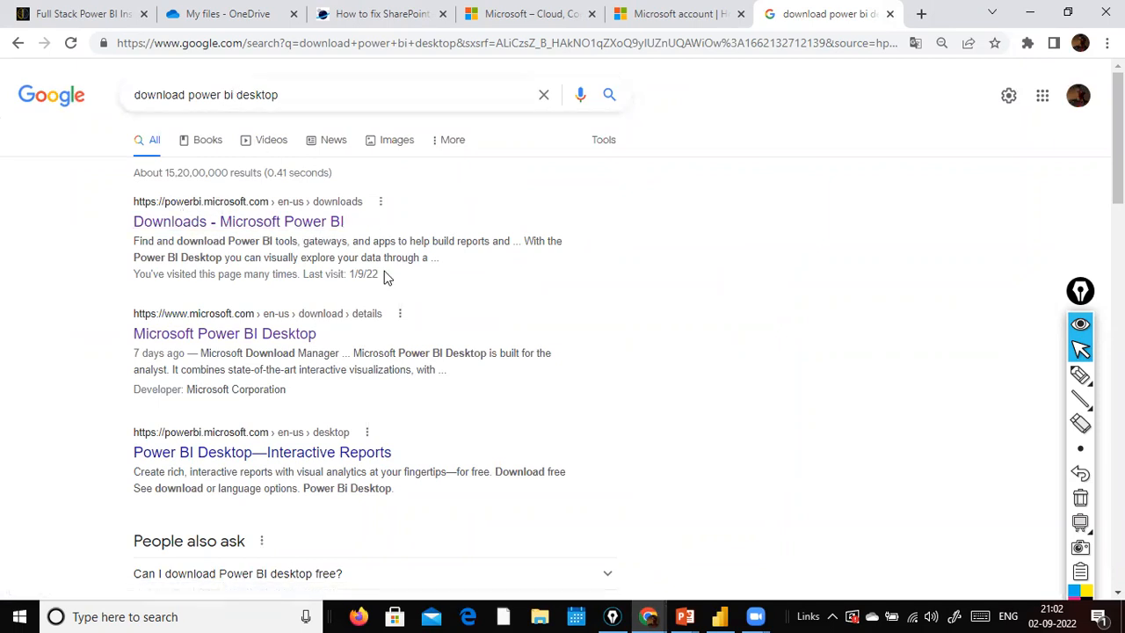
click(236, 223)
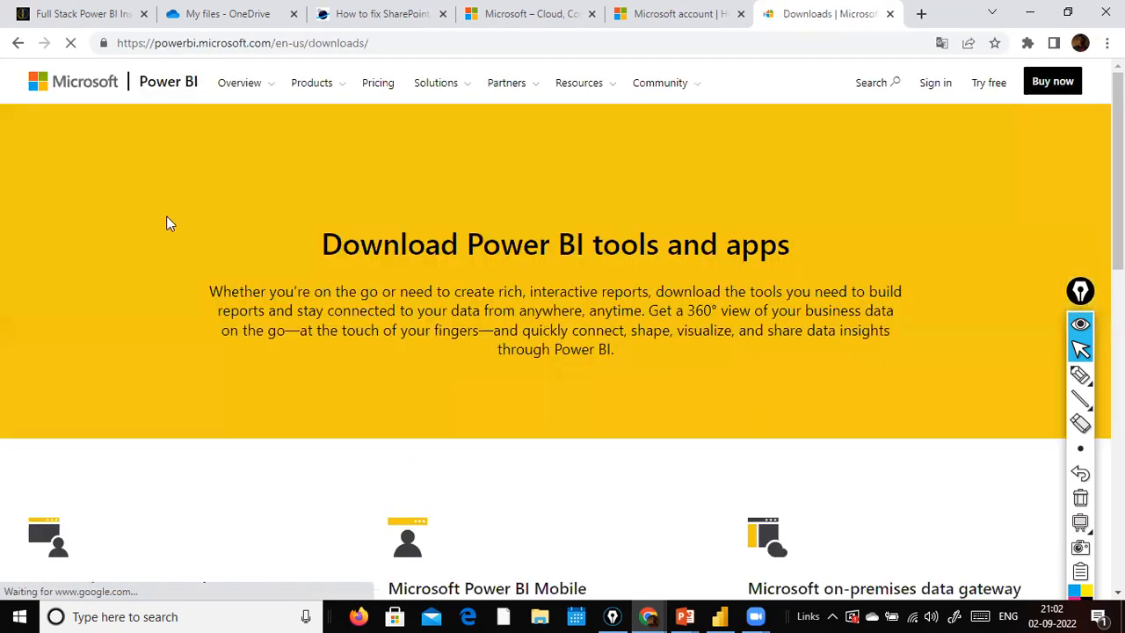
scroll(170, 253, down, 5)
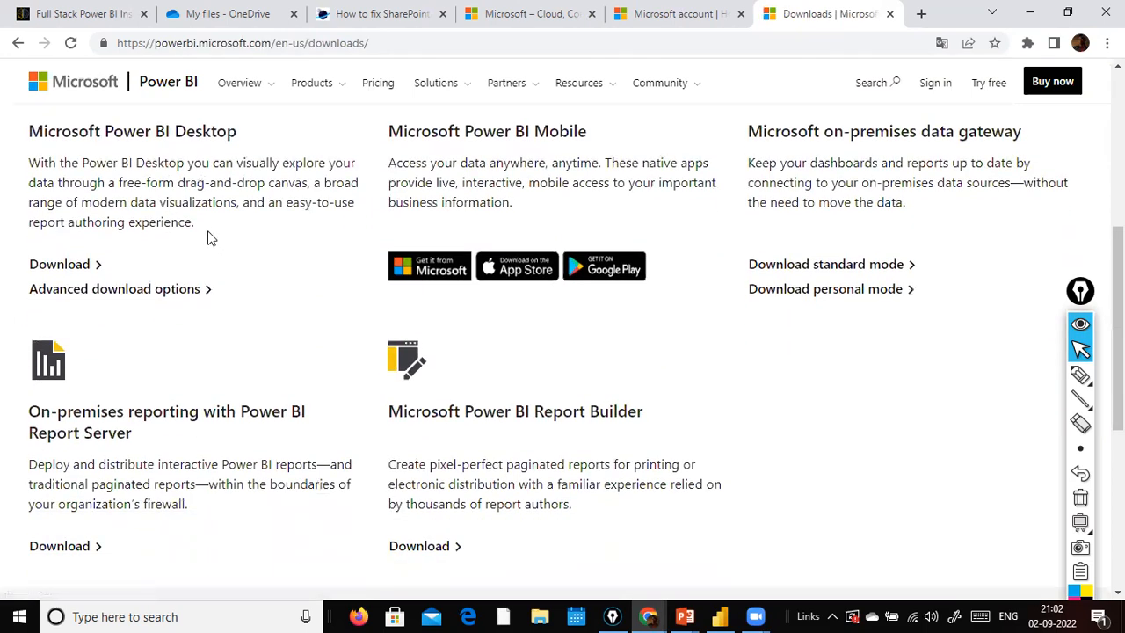
Draw a red rectangle around the Power BI Desktop download links and a red arrow pointing to "Advanced download options".
key(ctrl+shift+r)
mouse_move(60, 227)
mouse_down()
mouse_move(24, 231)
mouse_move(214, 335)
mouse_move(256, 331)
mouse_up()
key(ctrl+shift+2)
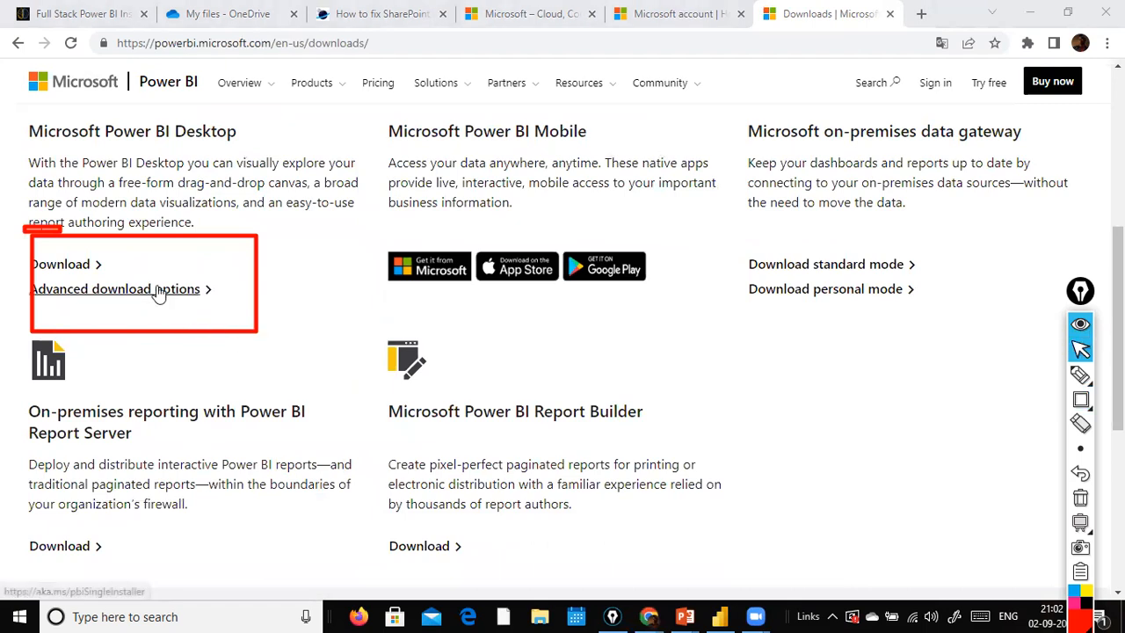
key(ctrl+shift+a)
drag(138, 238, 152, 284)
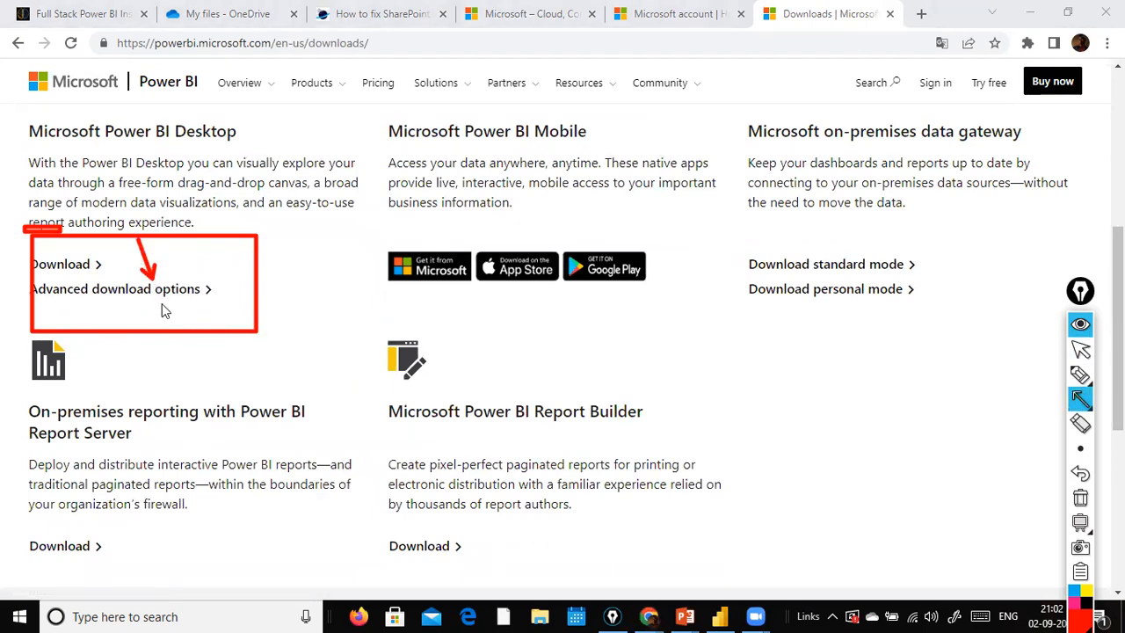
Open the advanced download options for Power BI Desktop and request the English download.
key(ctrl+shift+2)
click(159, 296)
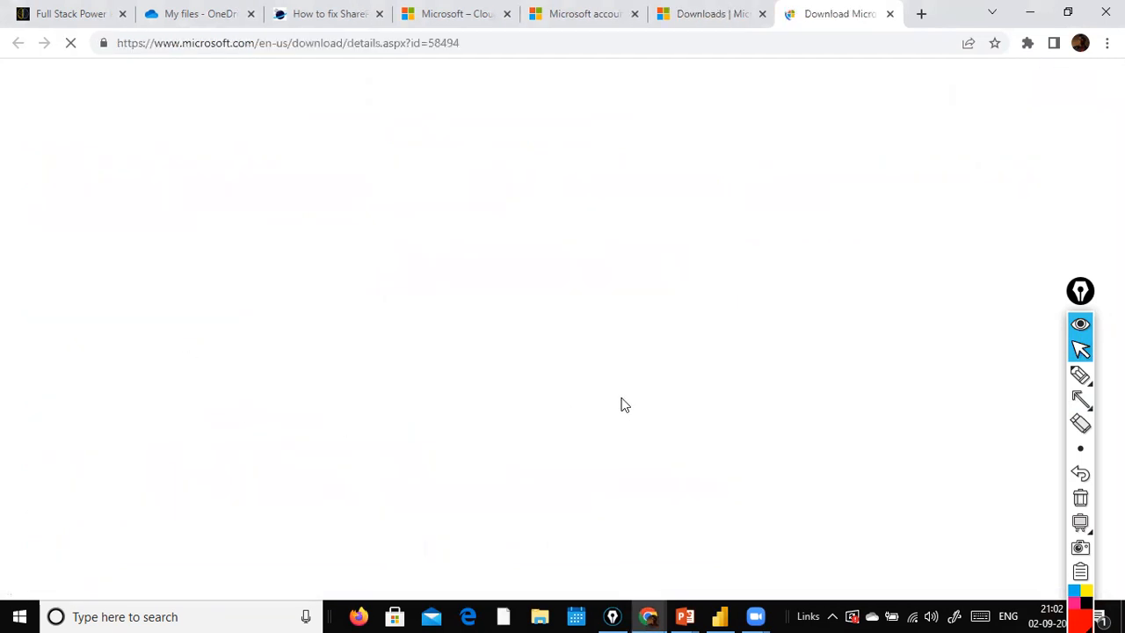
scroll(349, 393, down, 2)
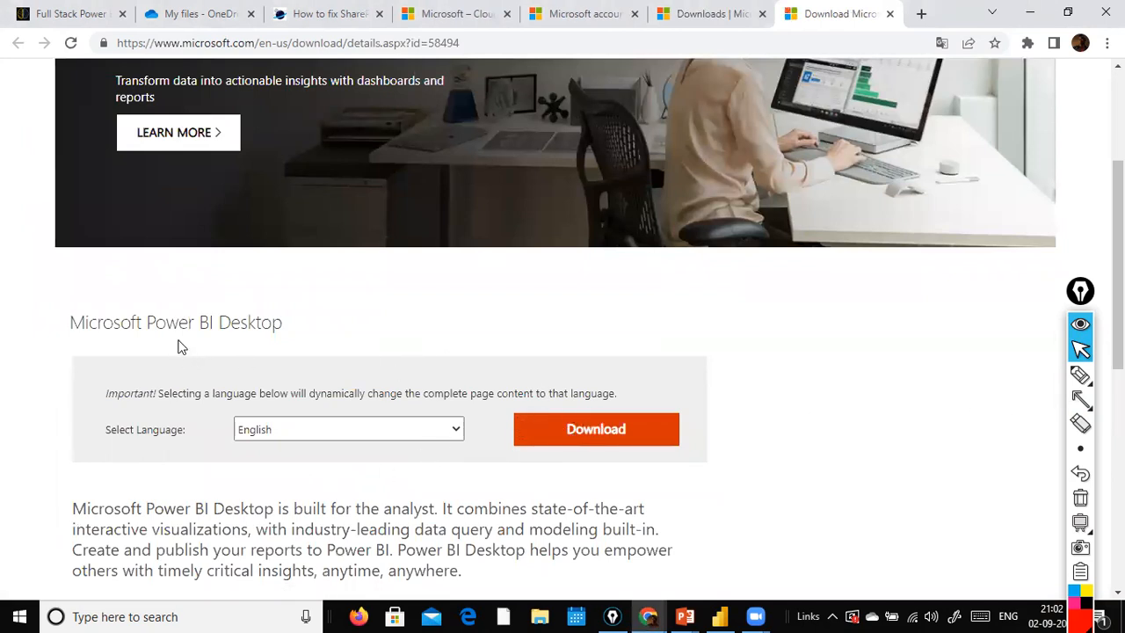
click(563, 430)
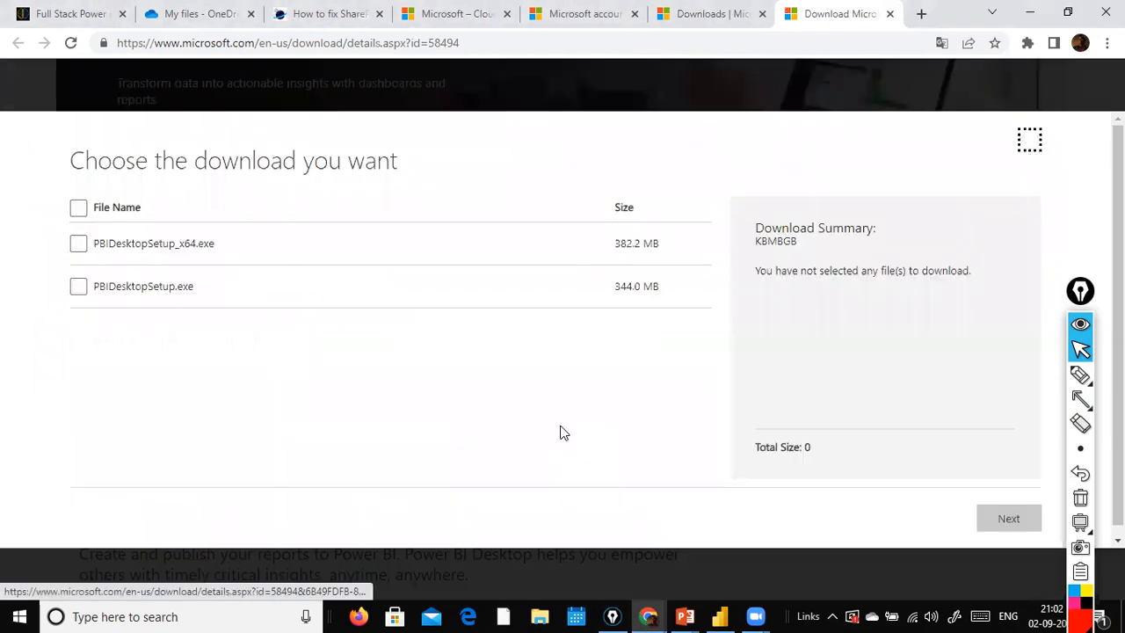
Choose PBIDesktopSetup_x64.exe and save it to Local Disk (D:) as "PBIDesktopSetup_x64 (1).exe".
click(79, 243)
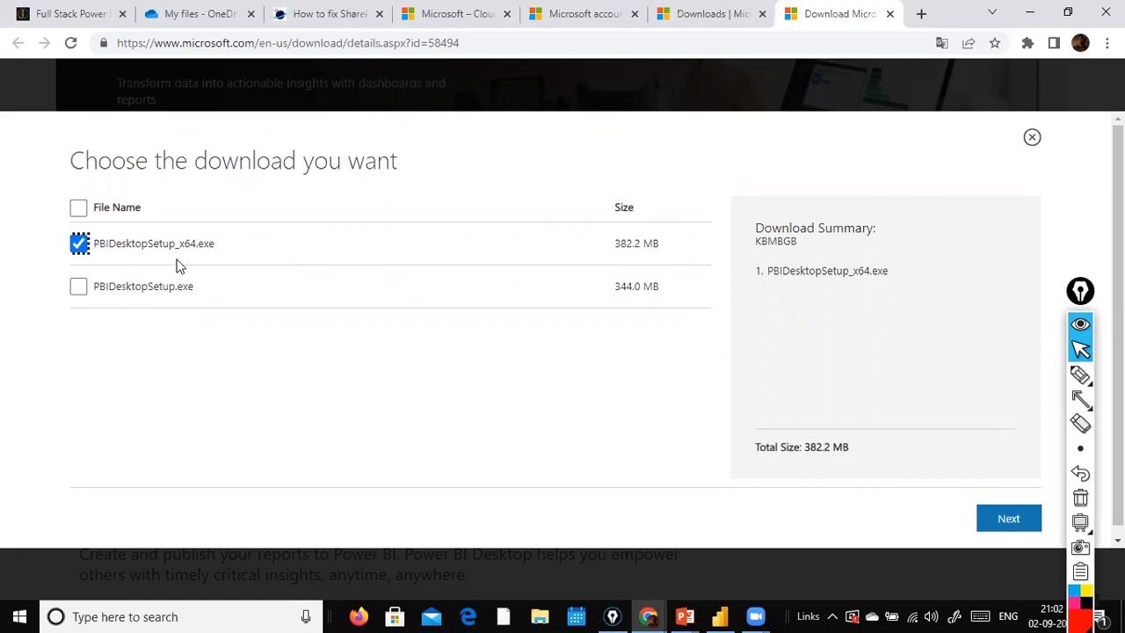
click(986, 523)
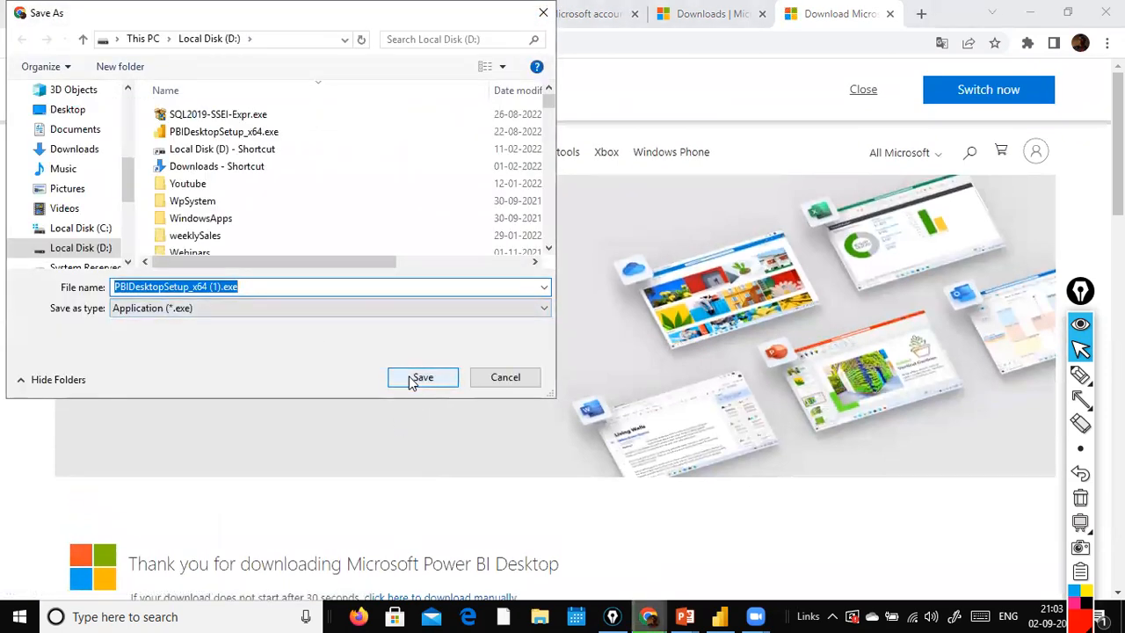
click(413, 380)
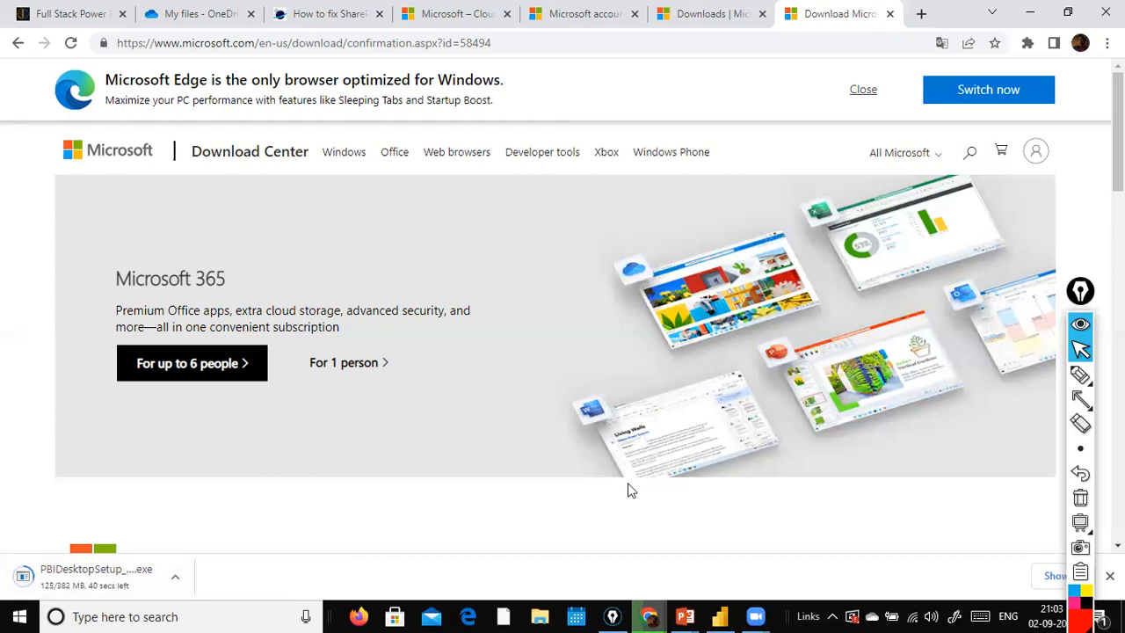
Pause the PBIDesktopSetup download and show its partial file in the containing folder.
right_click(88, 567)
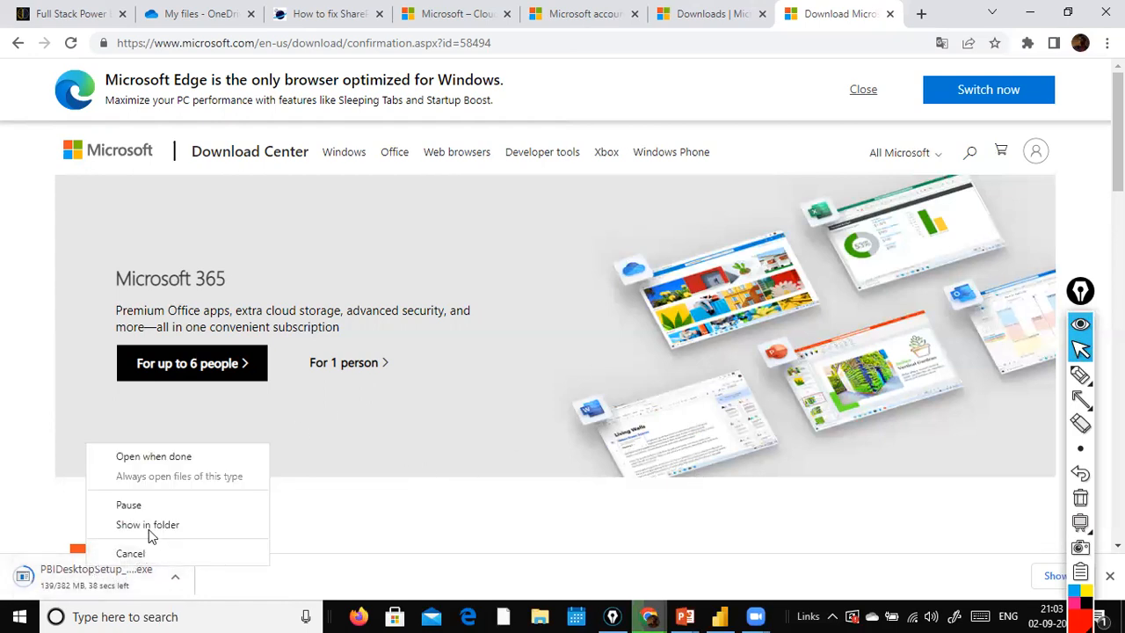
click(148, 507)
right_click(127, 569)
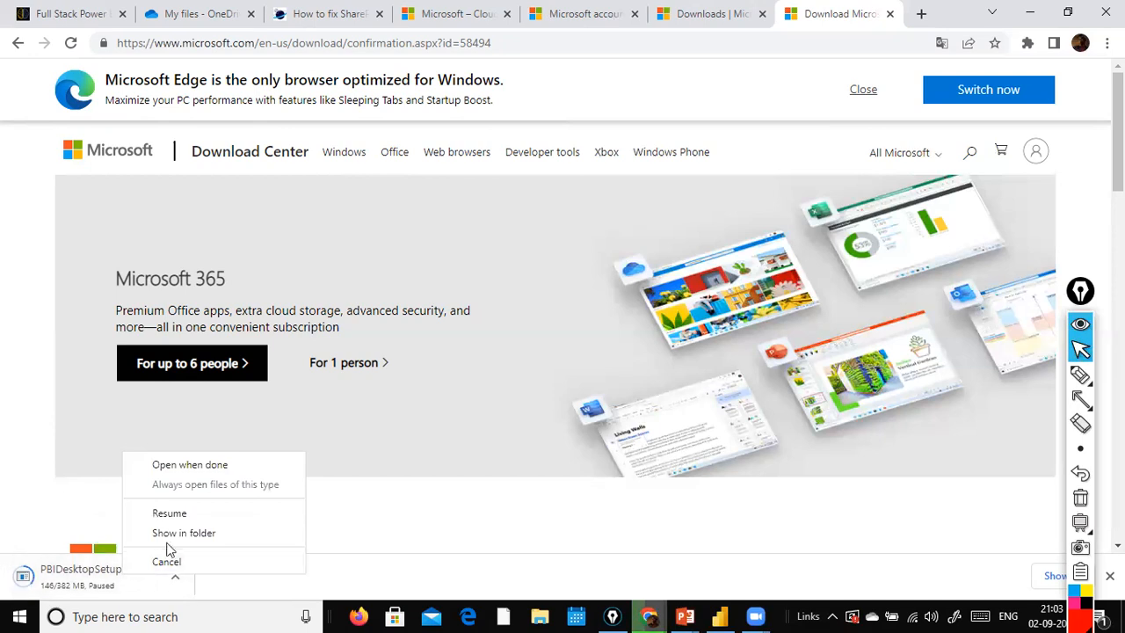
click(172, 534)
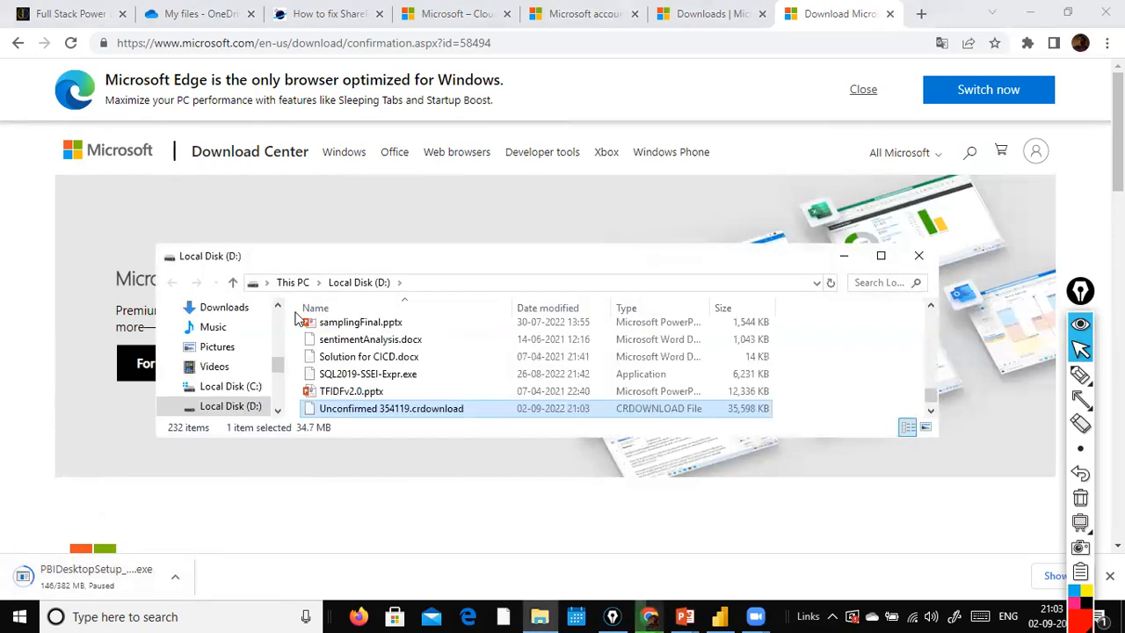
Look through the files on Local Disk (D:) and in the Downloads folder.
scroll(389, 390, up, 2)
click(404, 362)
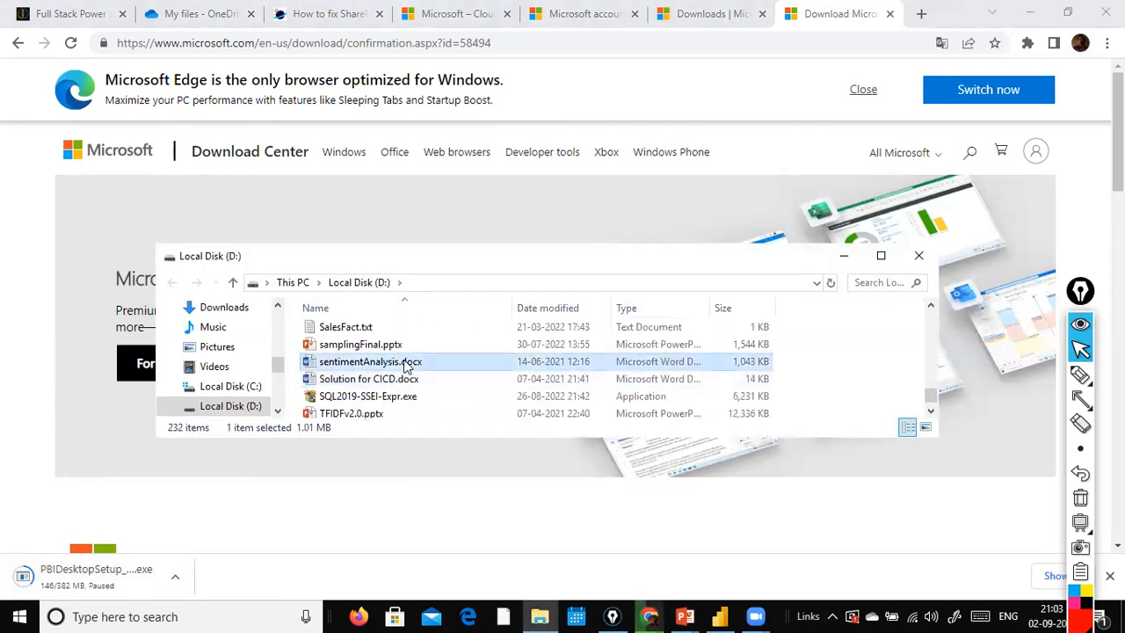
click(229, 309)
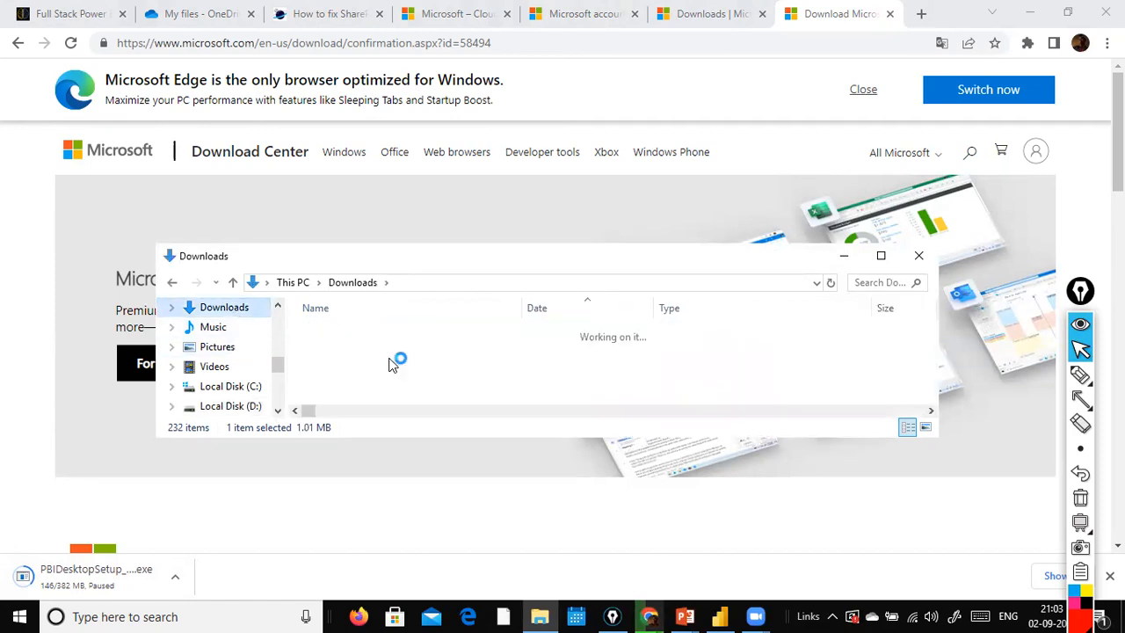
click(391, 360)
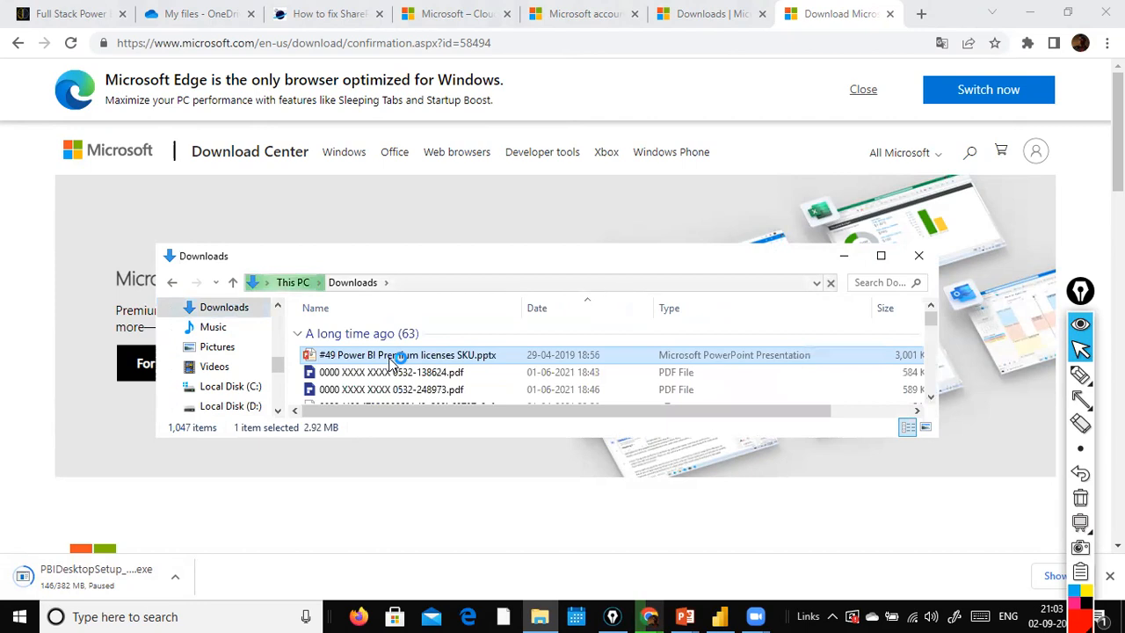
click(418, 372)
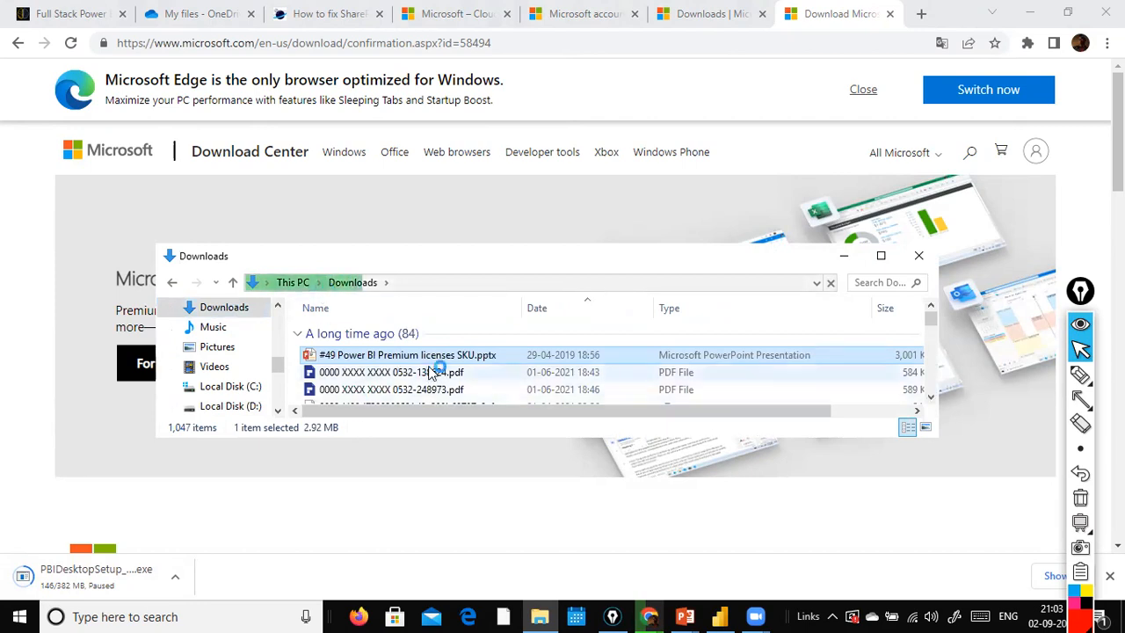
scroll(428, 391, down, 1)
click(426, 378)
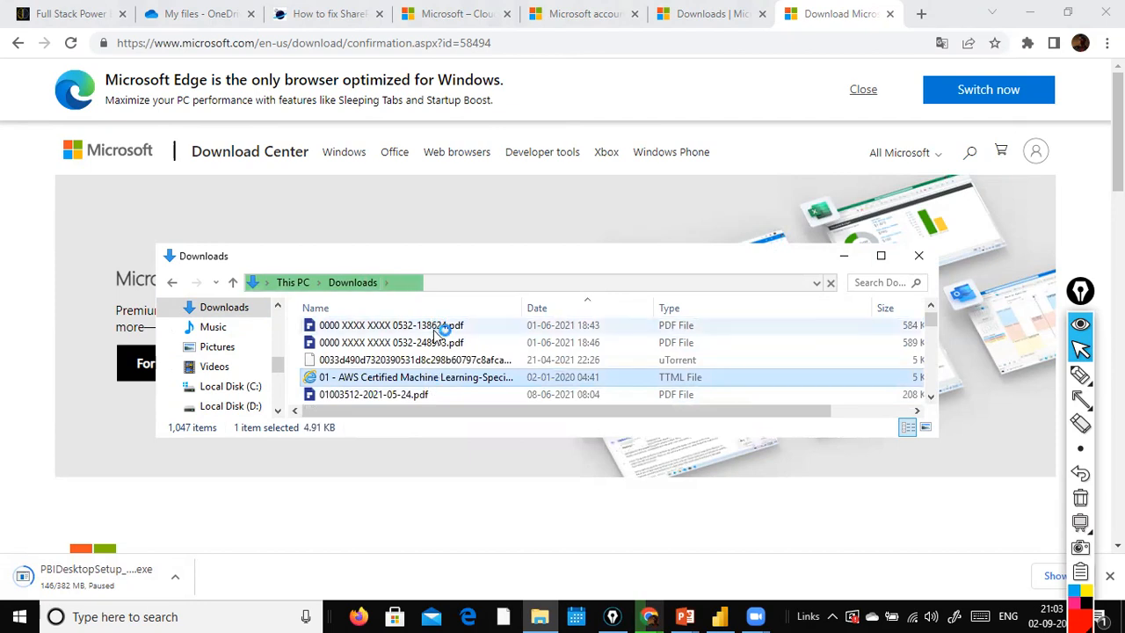
click(443, 343)
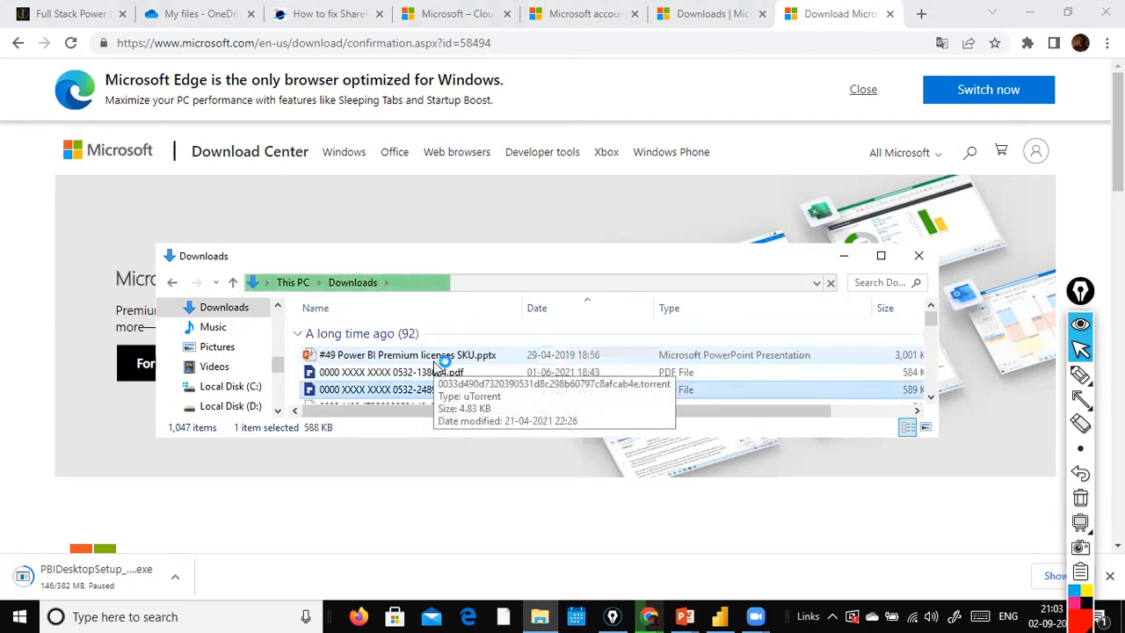
click(458, 356)
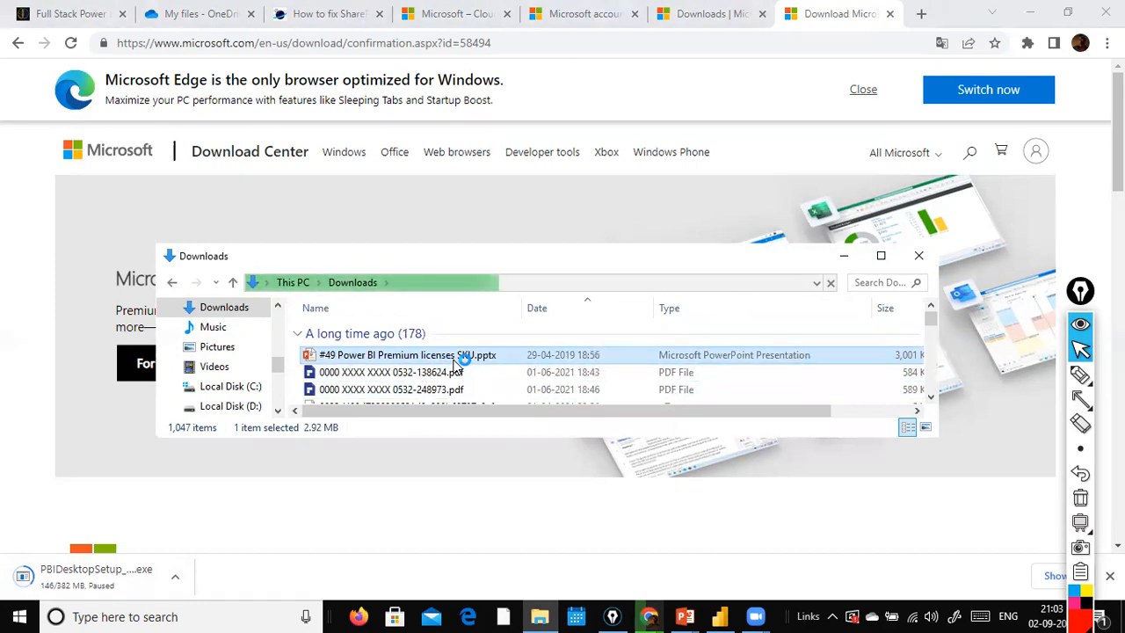
click(428, 378)
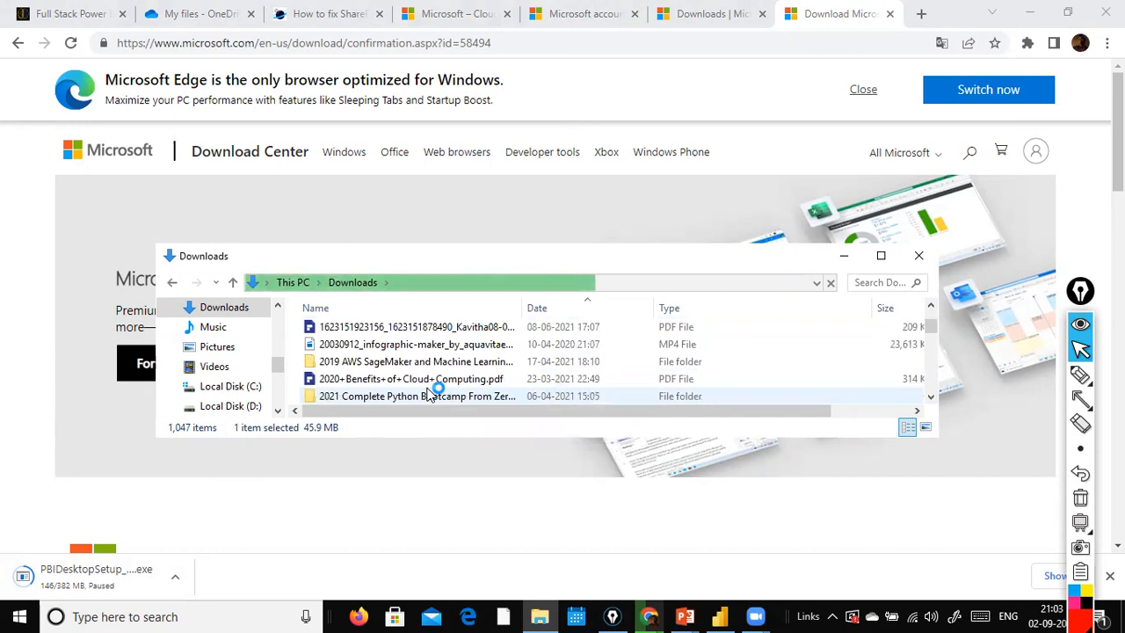
click(462, 345)
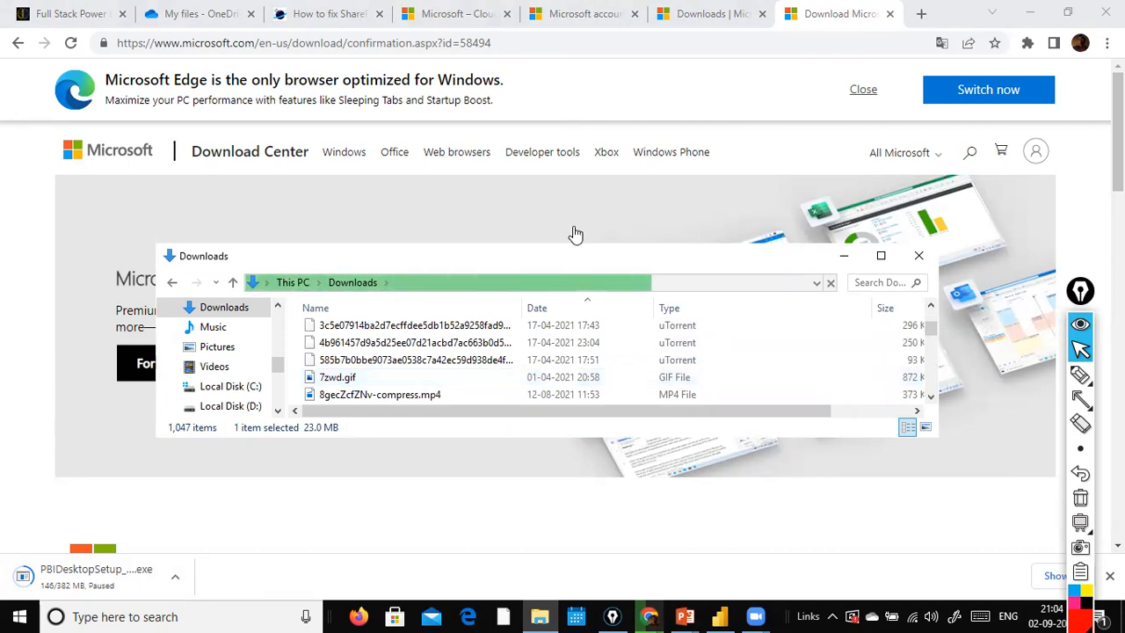
click(543, 350)
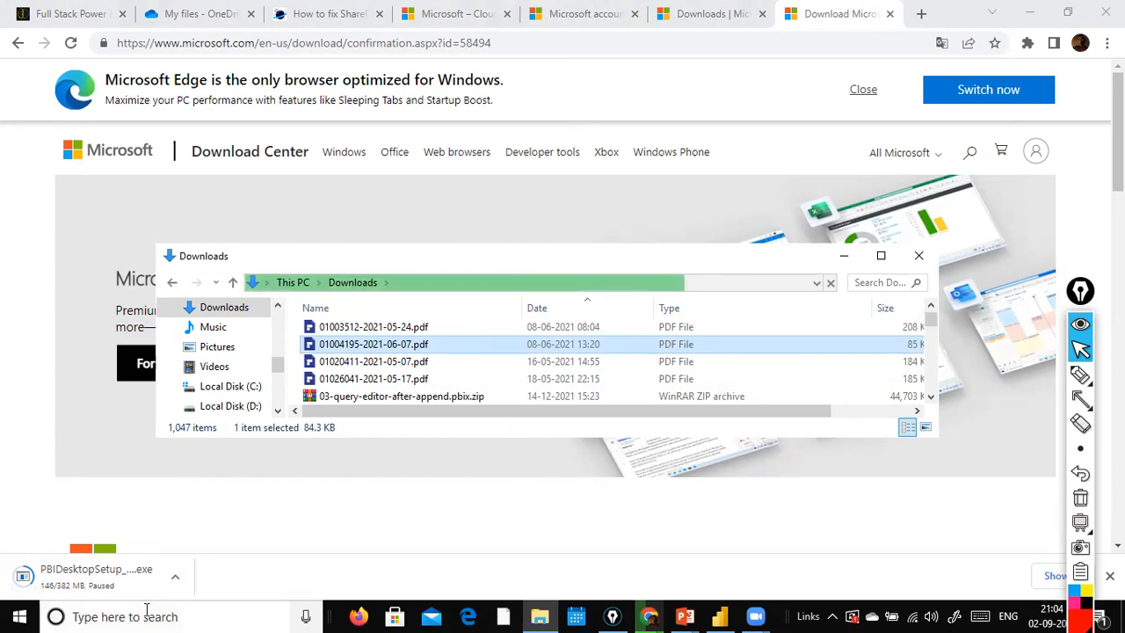
Resume the paused PBIDesktopSetup download and briefly view the already open Power BI Desktop window.
right_click(77, 578)
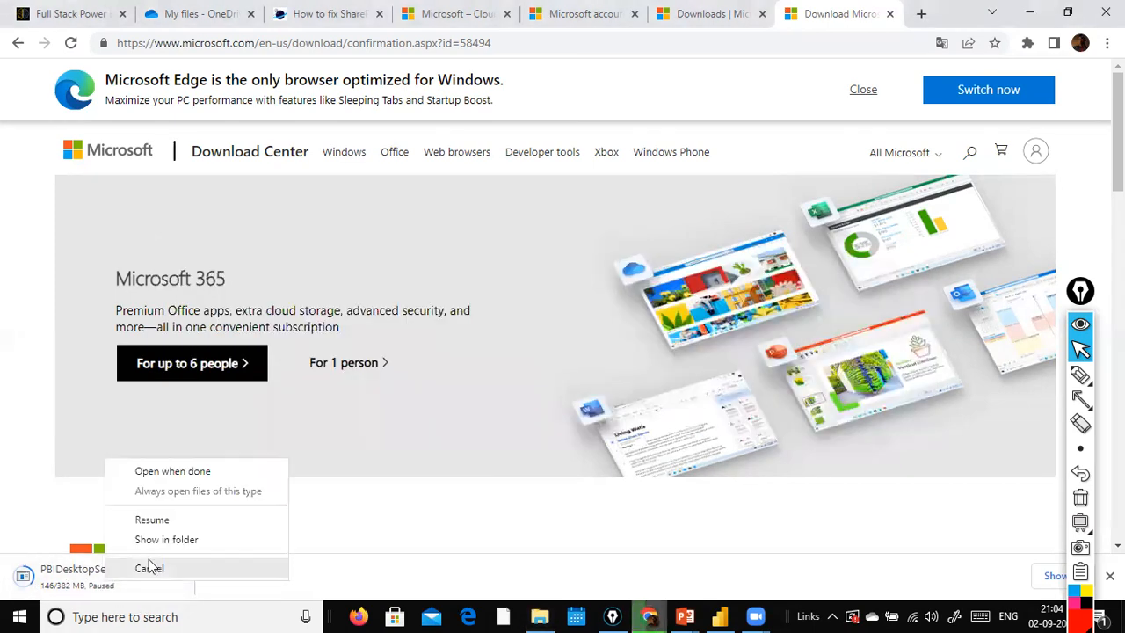
click(175, 519)
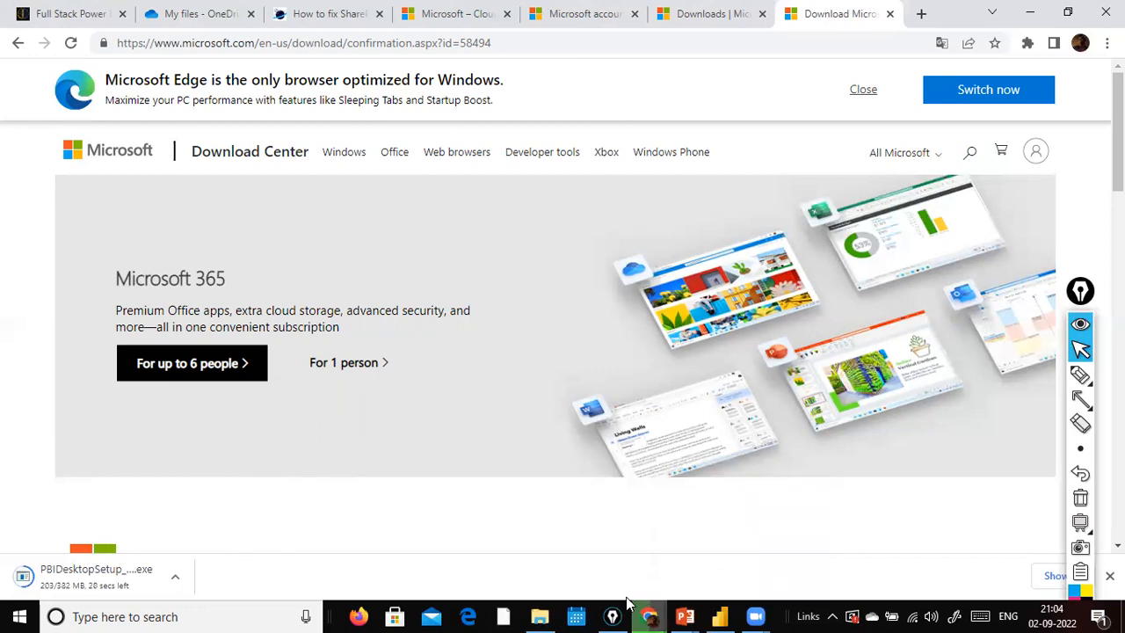
click(722, 616)
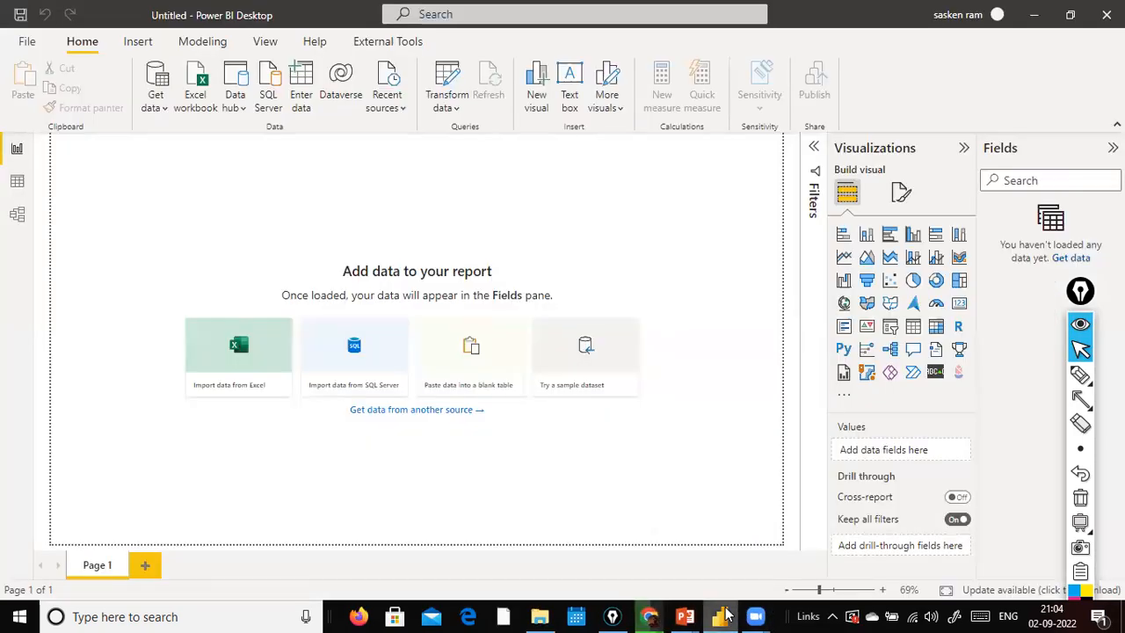
click(724, 615)
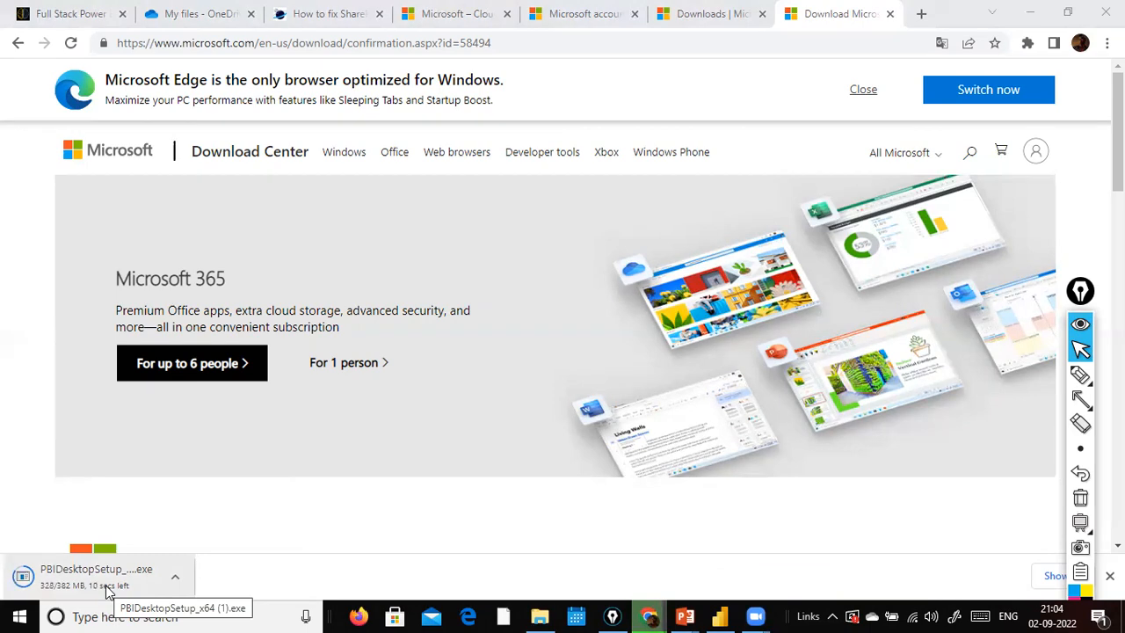
Load traininginchennai.info in the browser tab that holds the Power BI downloads page.
click(658, 15)
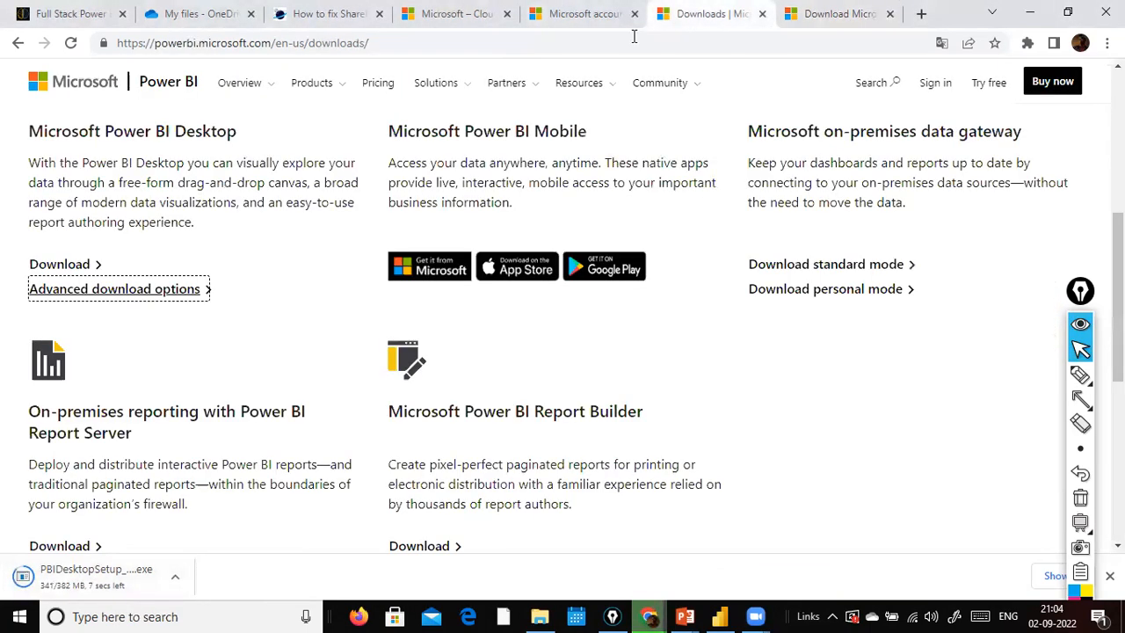
click(634, 38)
text(TRAIN)
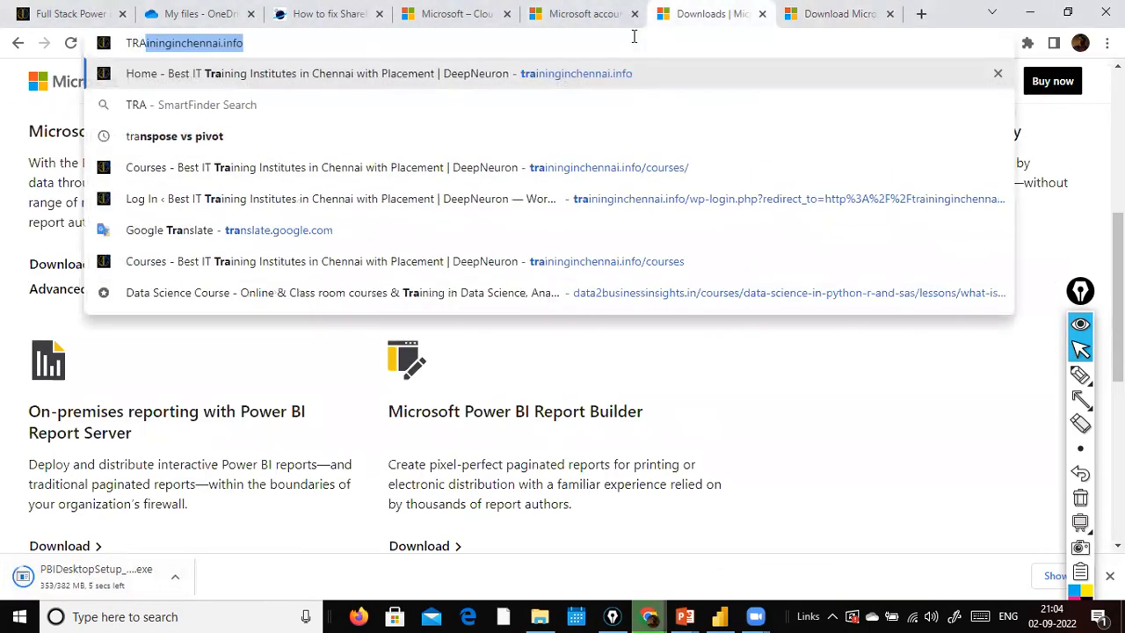
key(Return)
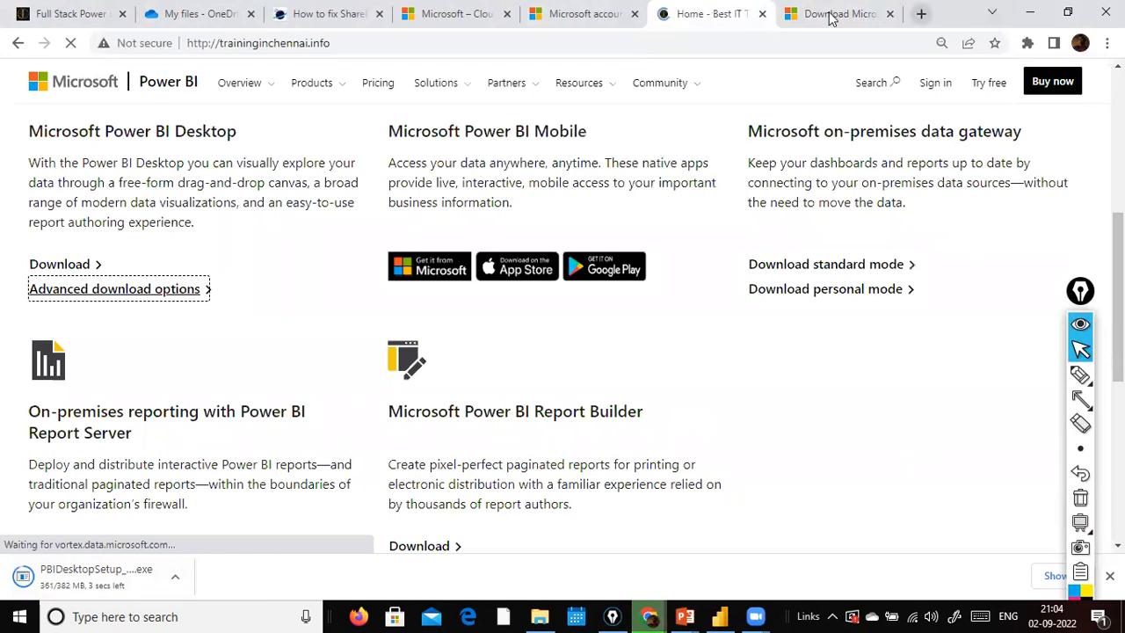
Return to the Download Center confirmation page and show the downloaded PBIDesktopSetup file in its folder.
click(829, 14)
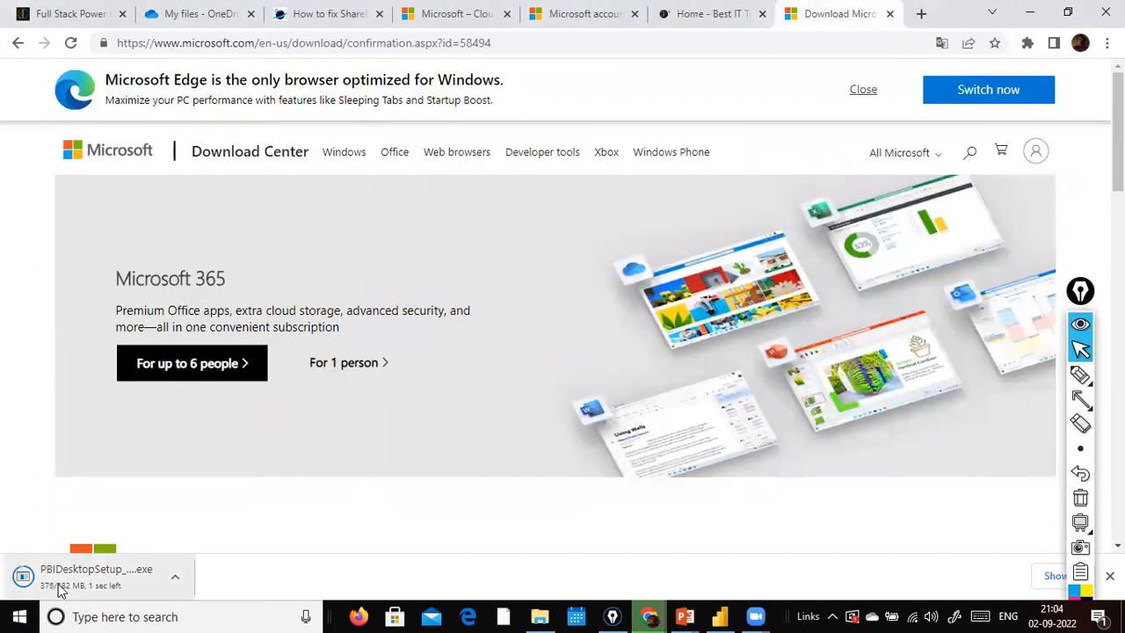
right_click(112, 589)
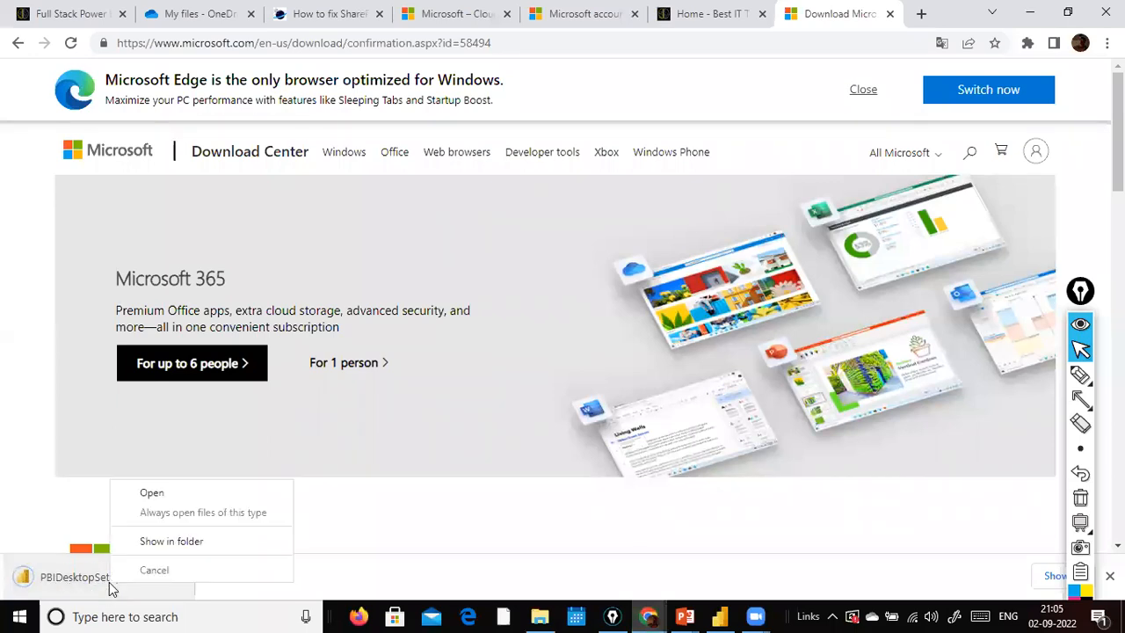
click(210, 541)
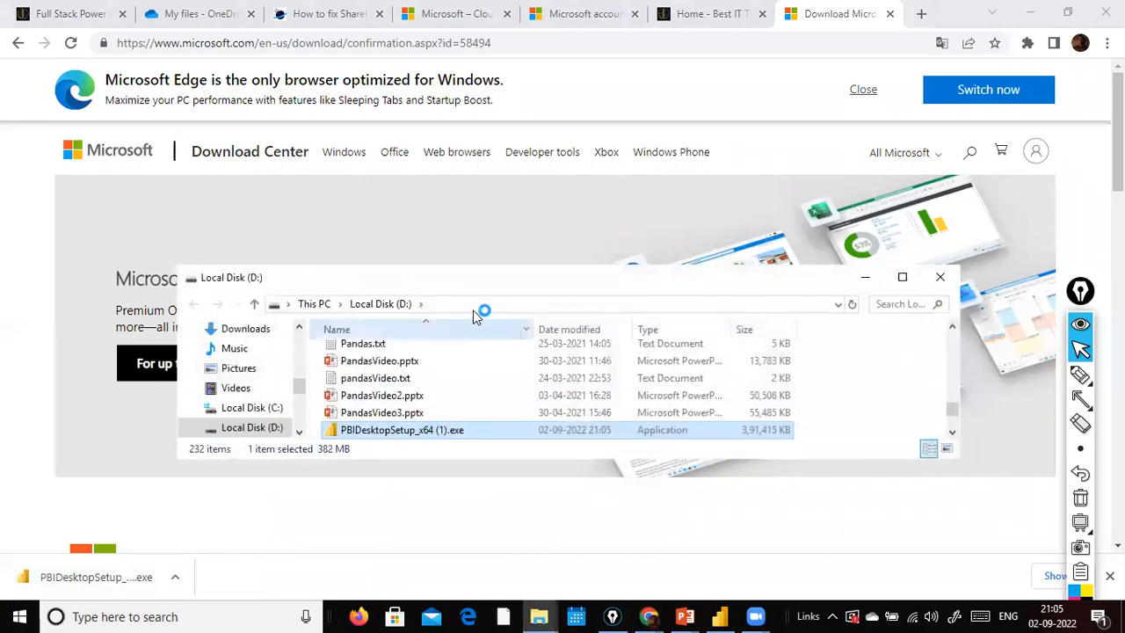
Run the downloaded PBIDesktopSetup_x64 (1).exe installer, then cancel the installation and close the setup wizard.
click(866, 279)
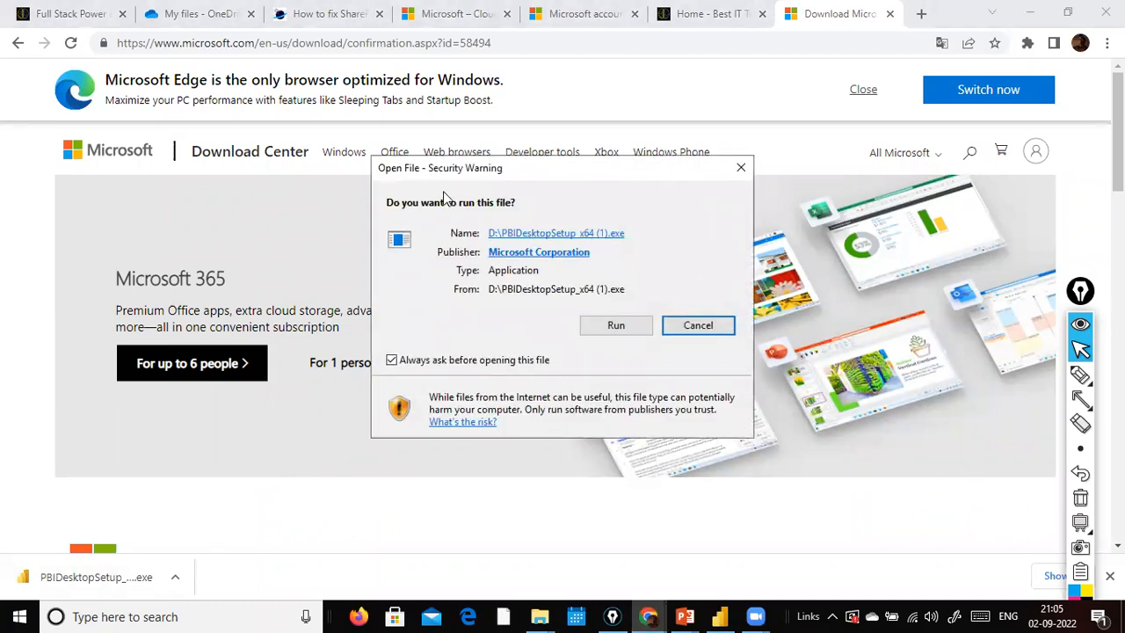
drag(444, 170, 358, 284)
click(526, 441)
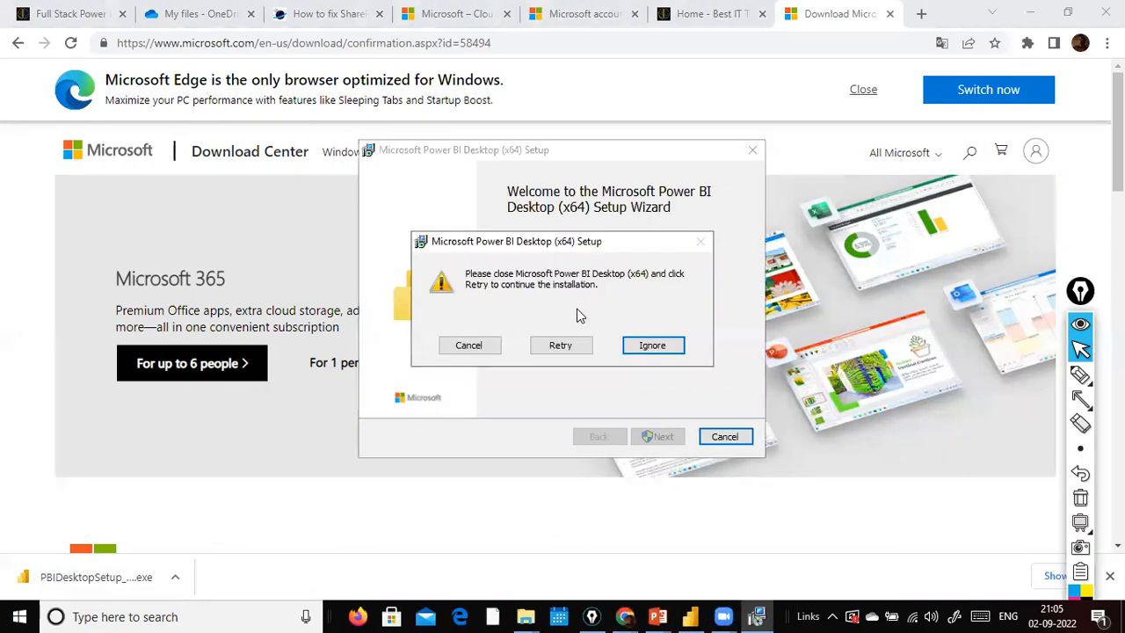
drag(614, 239, 338, 333)
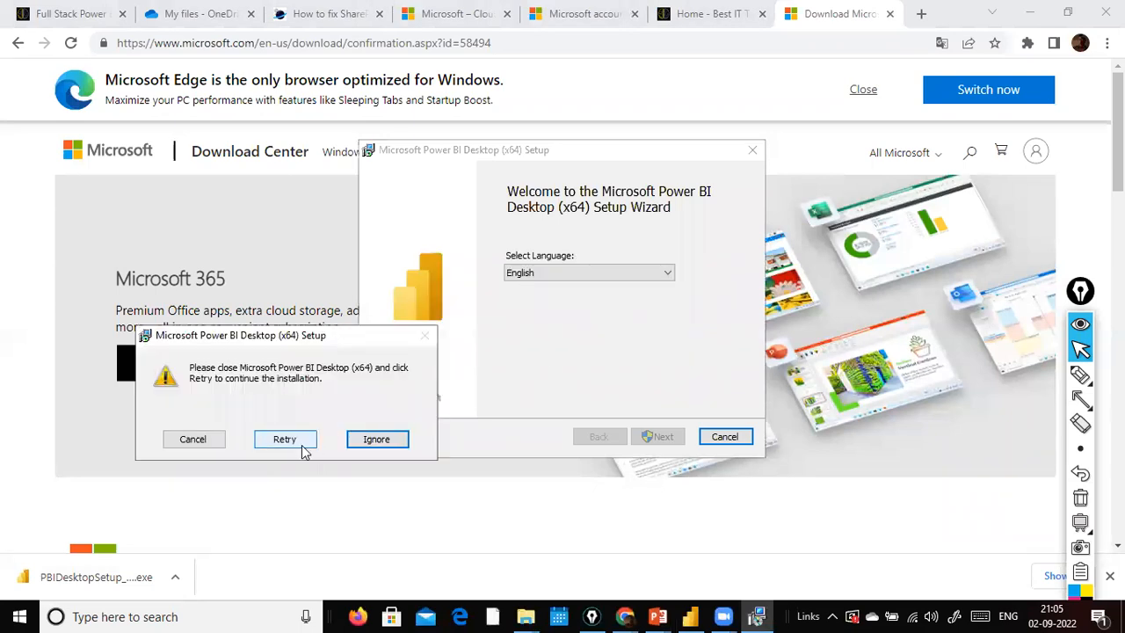
click(207, 444)
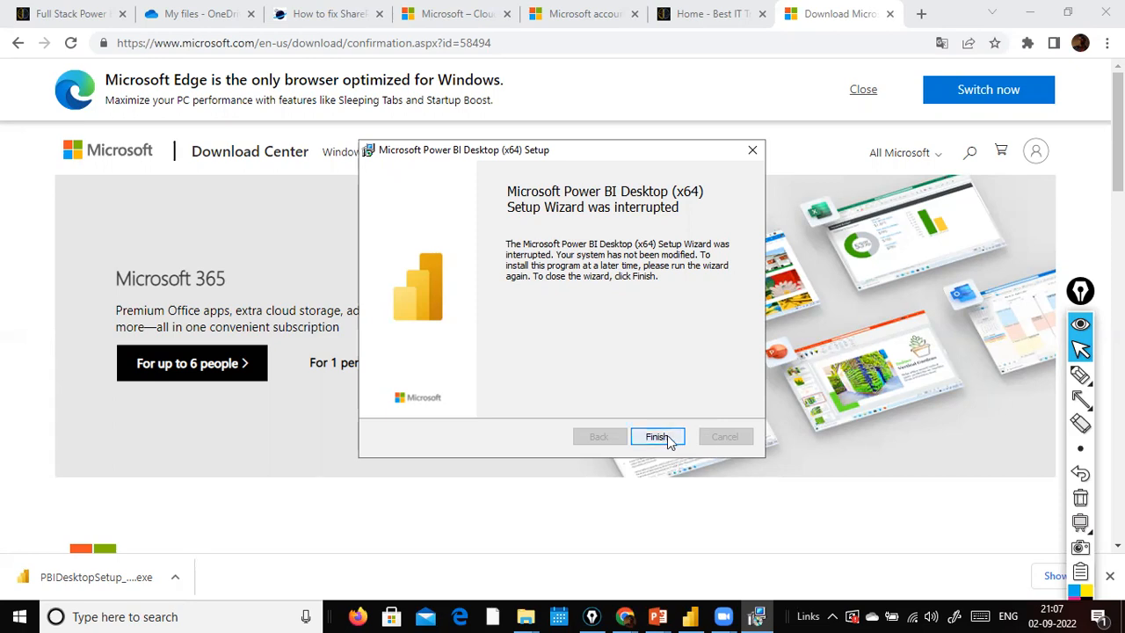
click(752, 151)
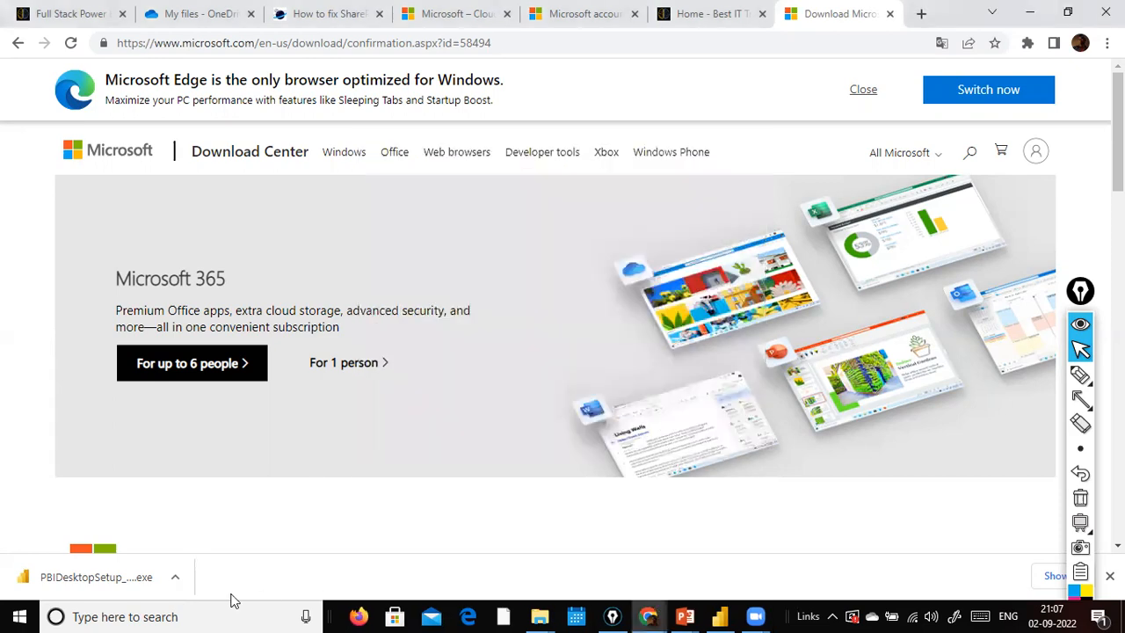
Search Windows for "POWER BI Desktop" and switch to the already open Power BI Desktop window.
click(194, 615)
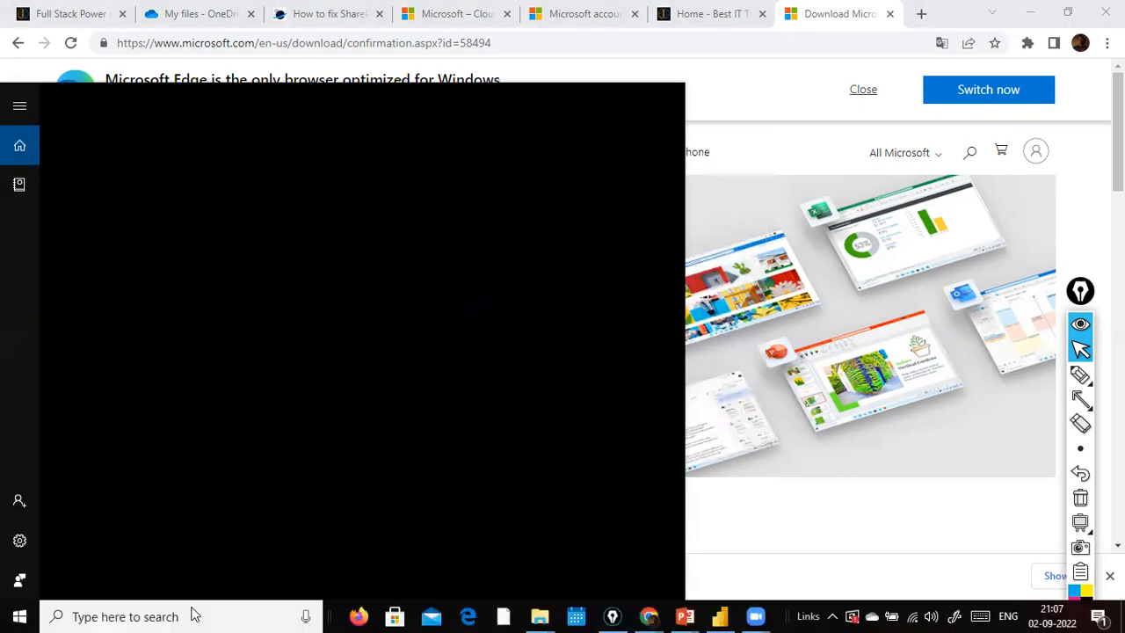
text(POWER BI)
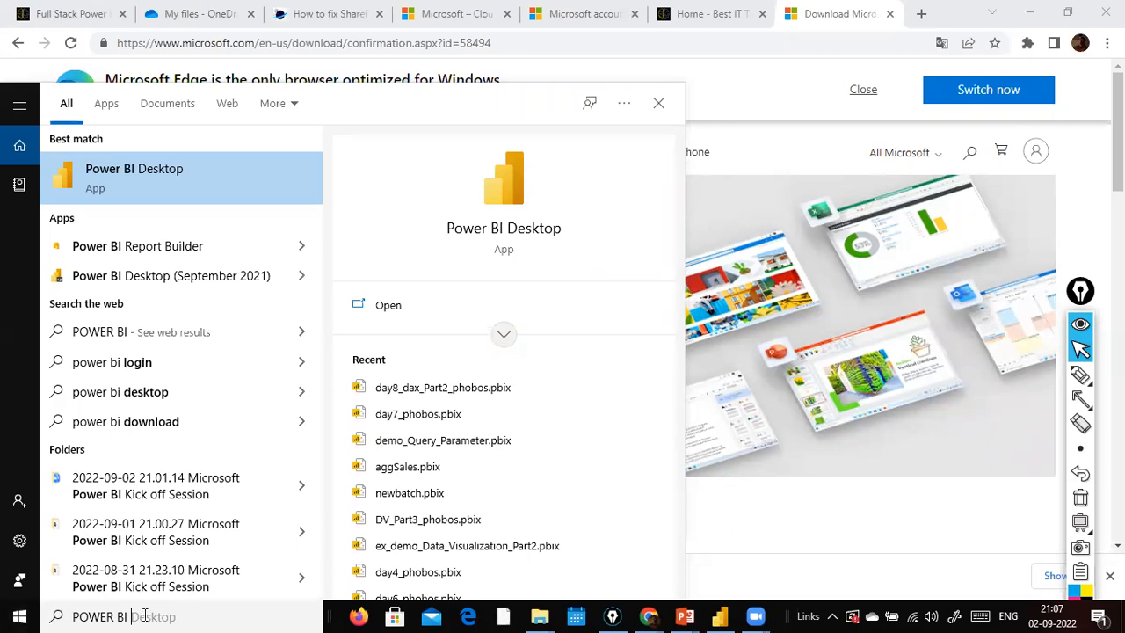
text(Desktop)
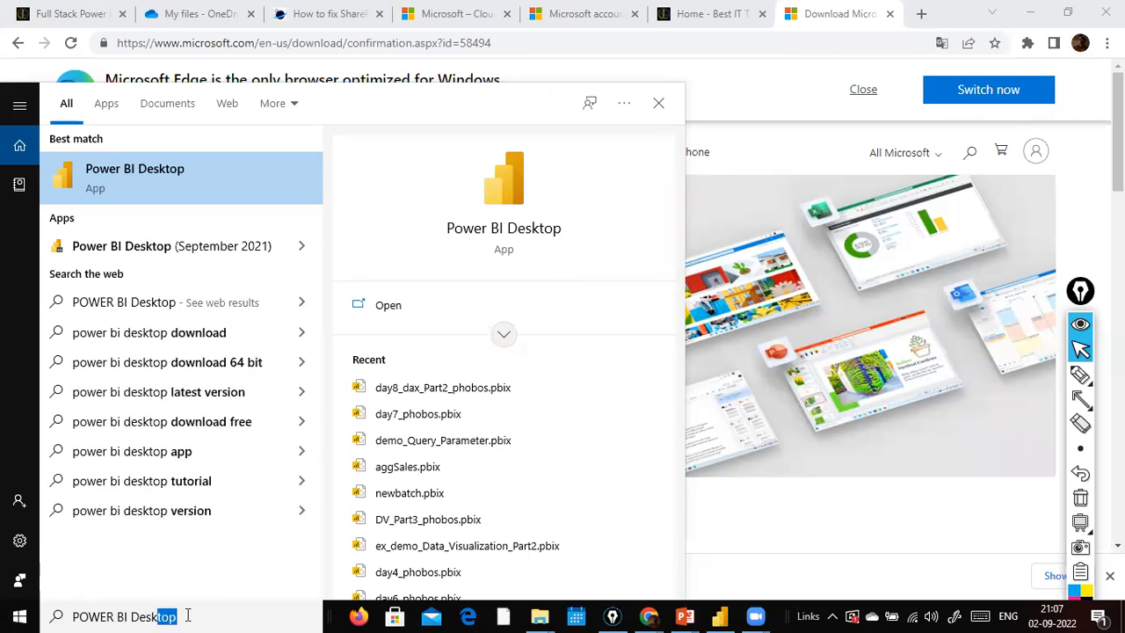
drag(193, 615, 54, 615)
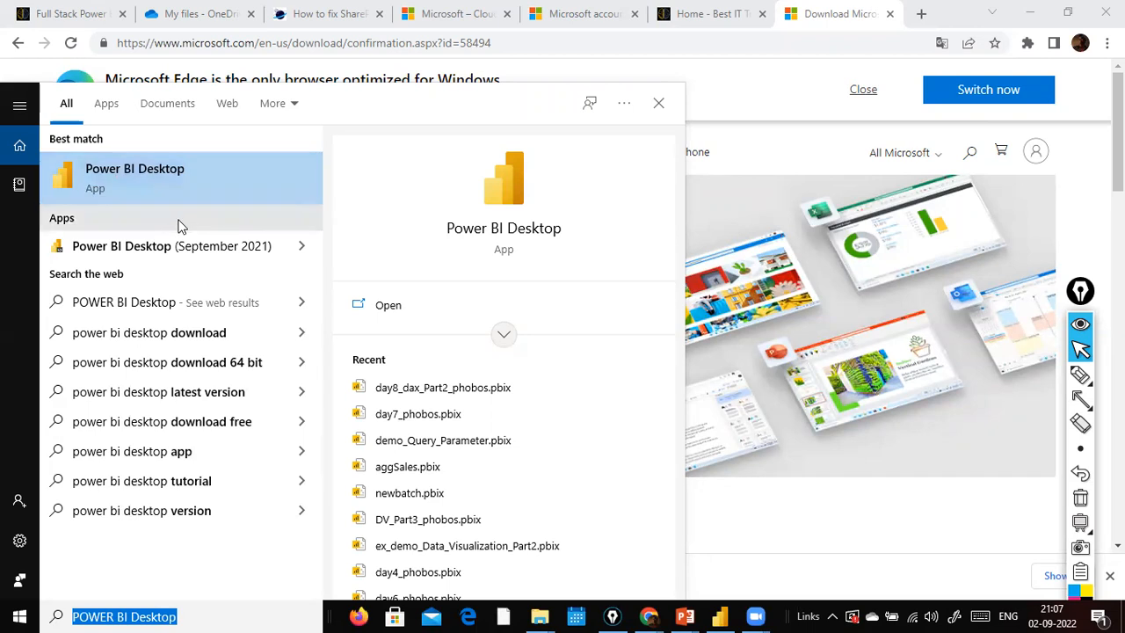
key(ctrl+shift+9)
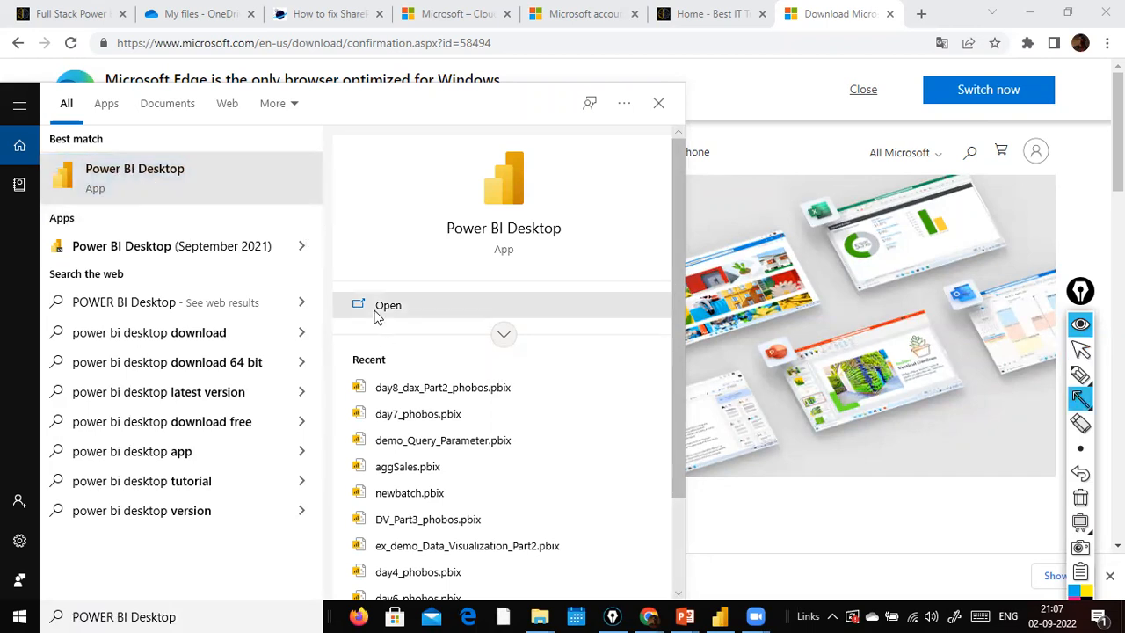
click(720, 615)
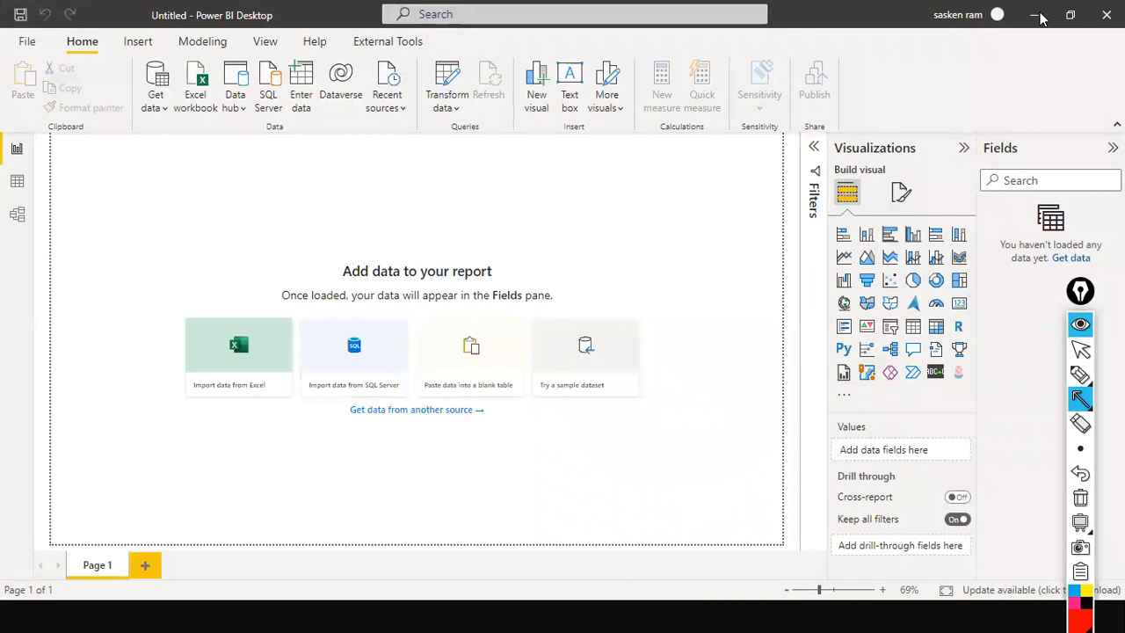
click(793, 133)
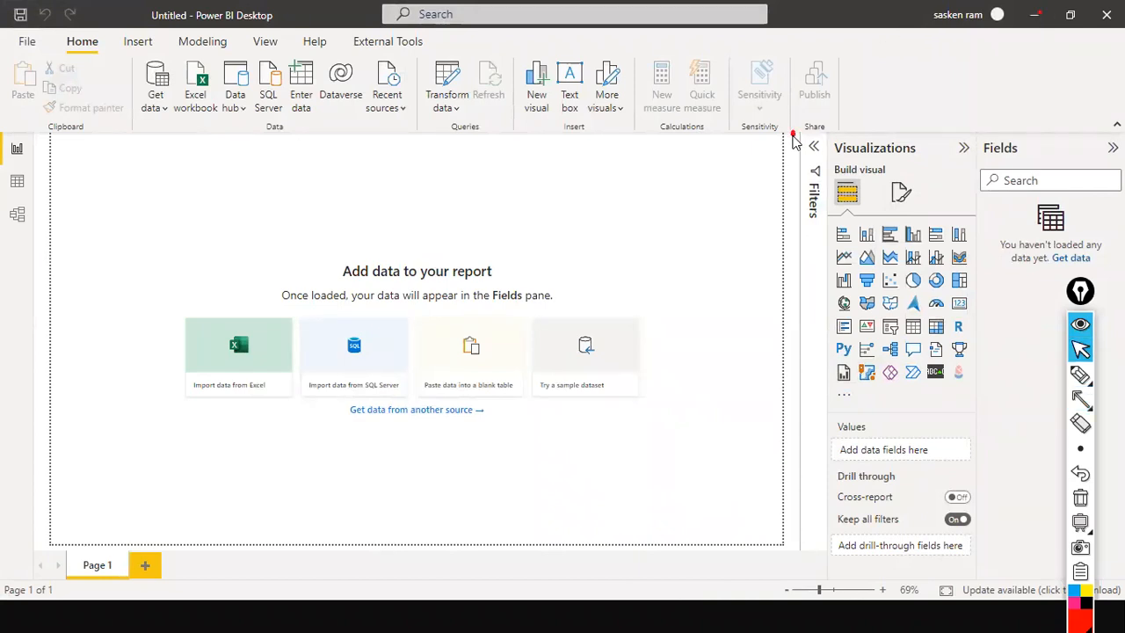
Launch Power BI Desktop through a Windows search for "power bi" and close its start screen.
click(239, 614)
text(power bi)
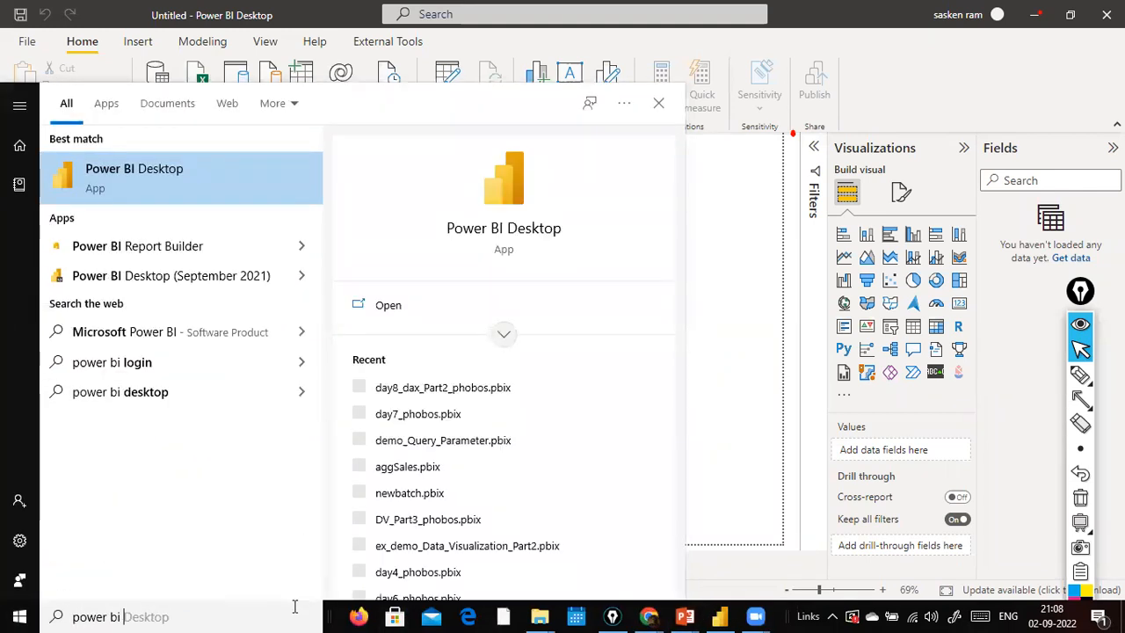
click(215, 190)
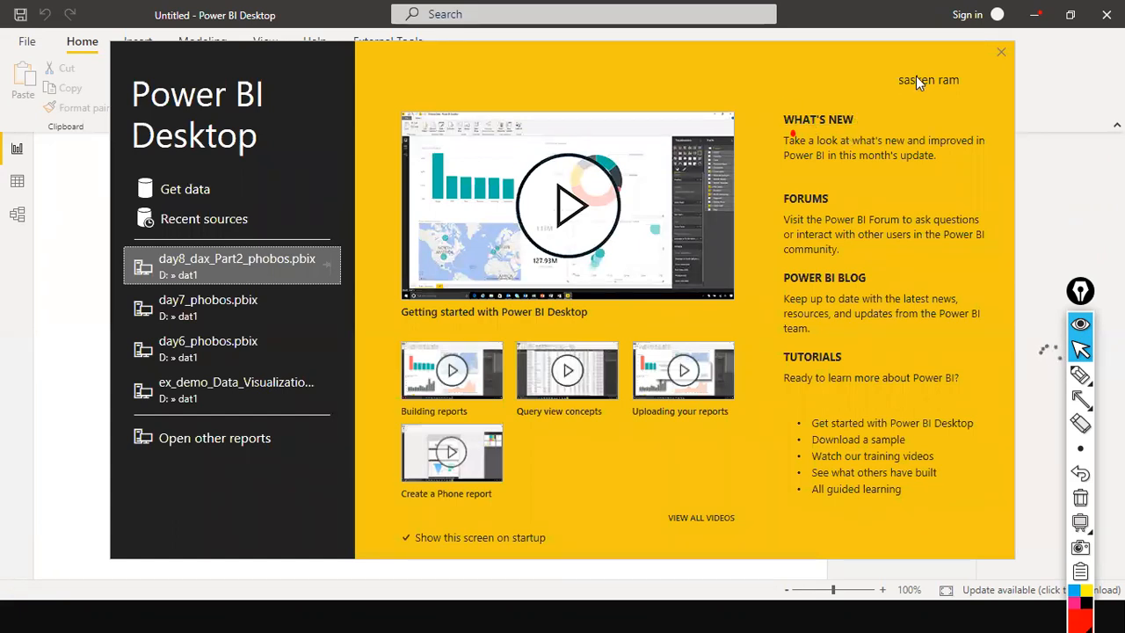
click(1002, 55)
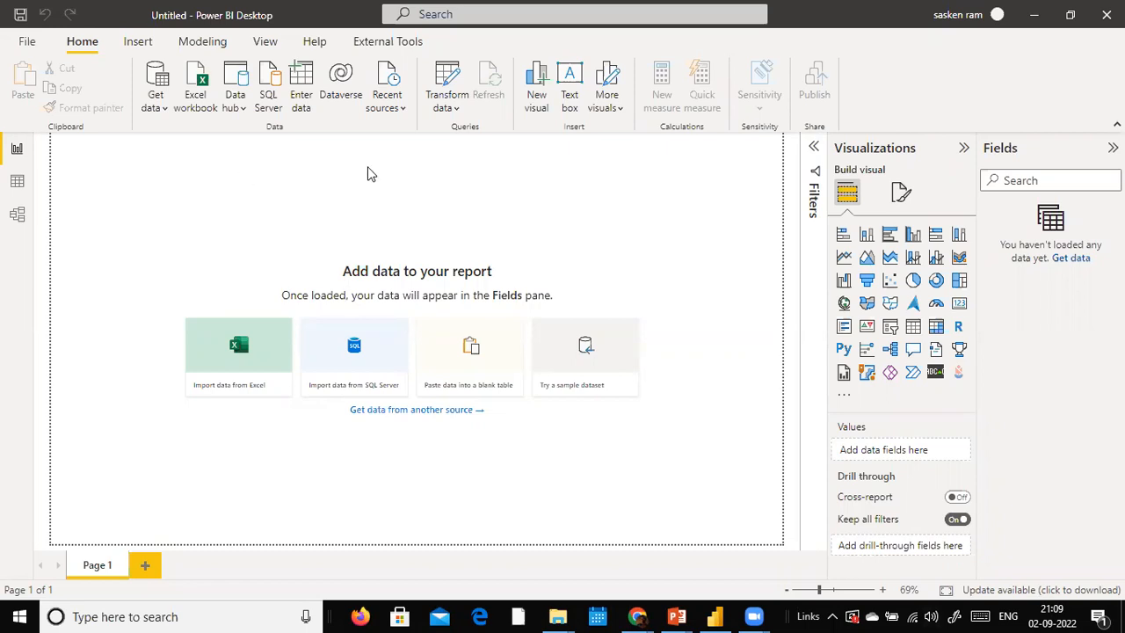
Launch EpicPen.exe from the desktop and move its toolbar off the ribbon to the outer edge of the Power BI Desktop window.
key(super+d)
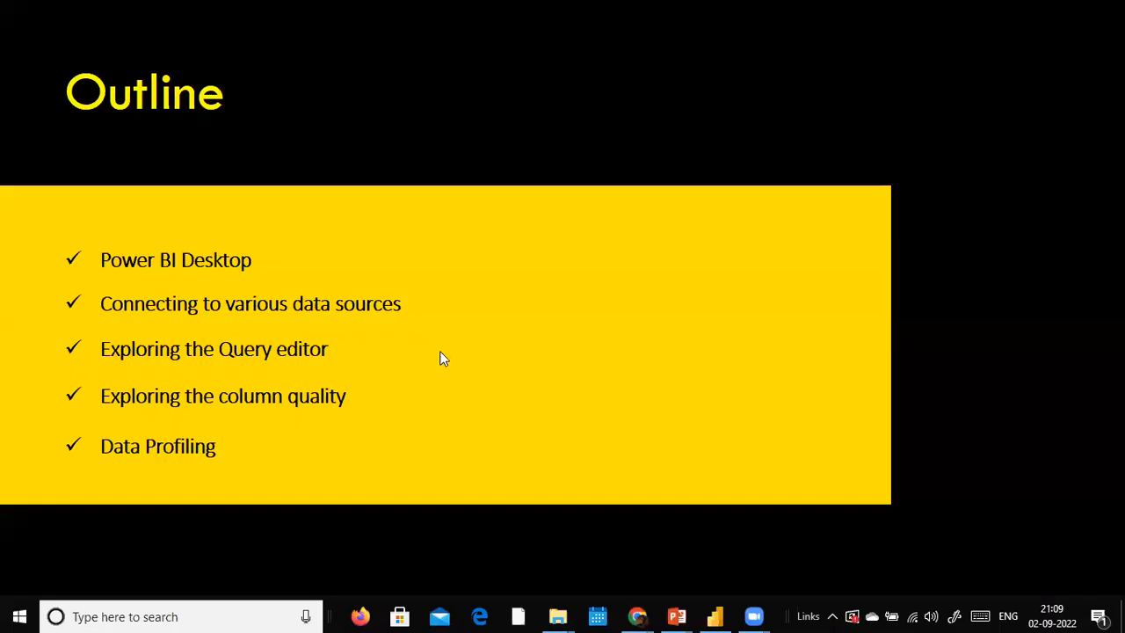
click(444, 362)
text(ep)
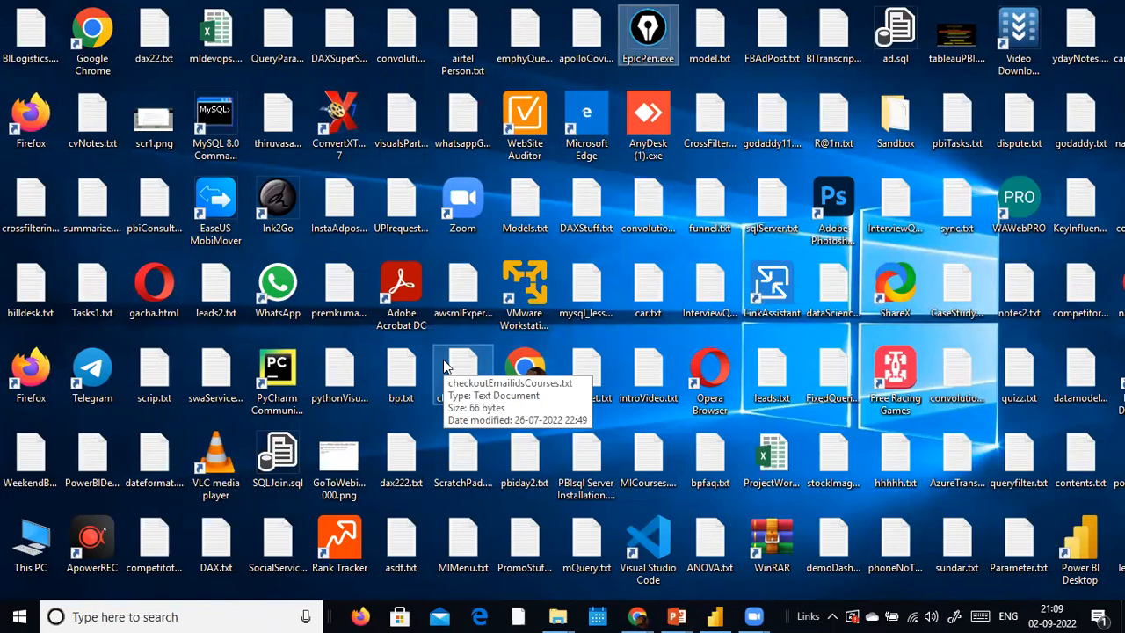
key(Return)
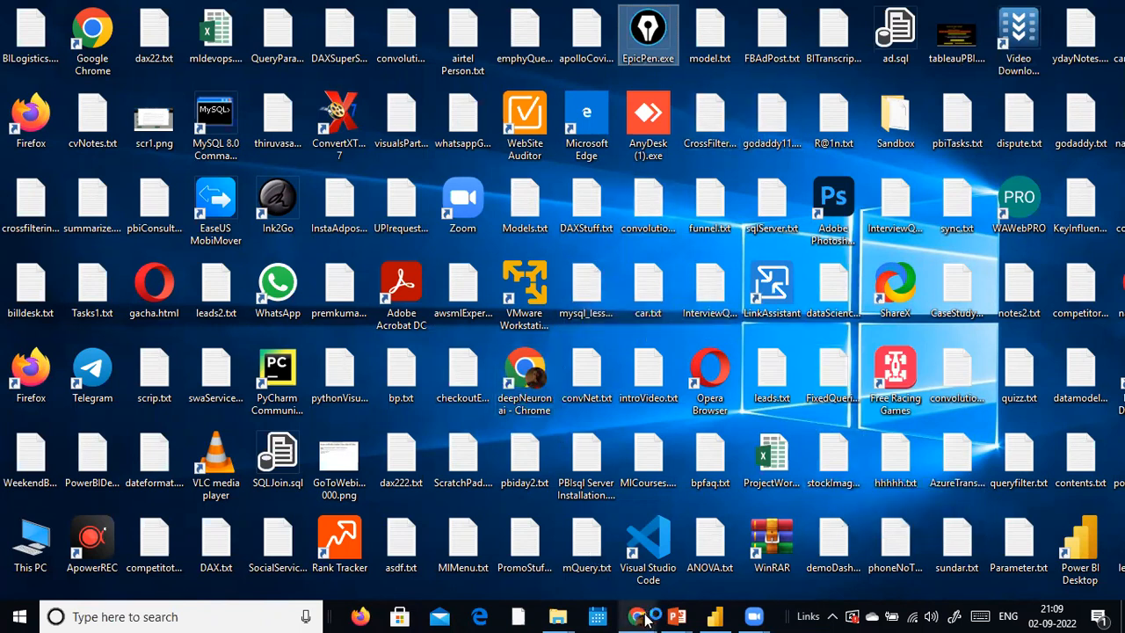
click(730, 617)
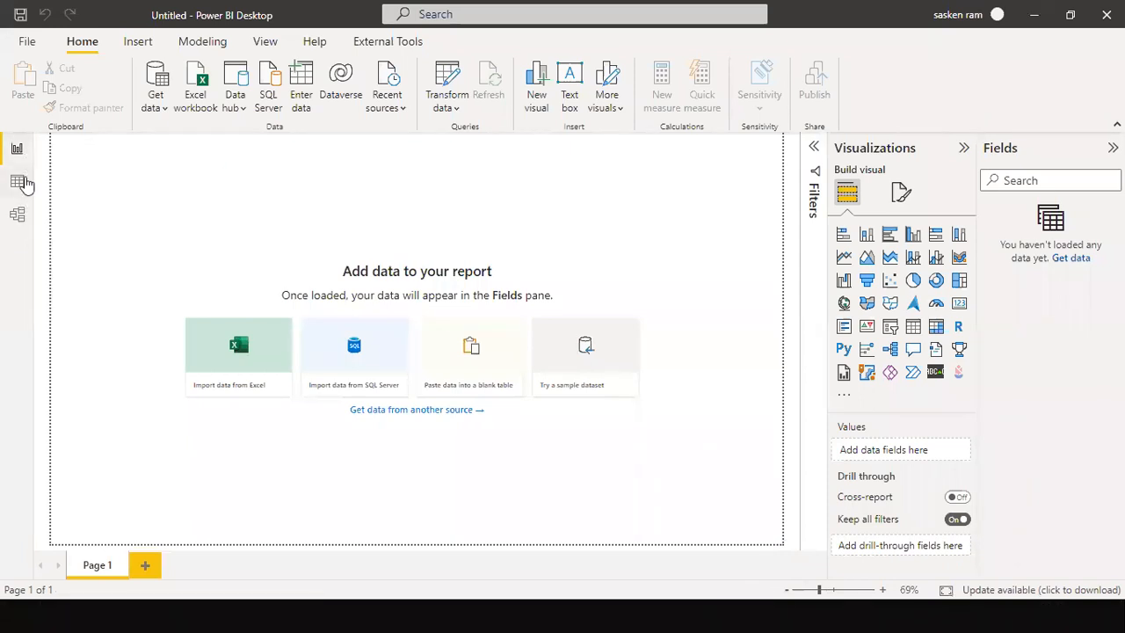
mouse_move(558, 154)
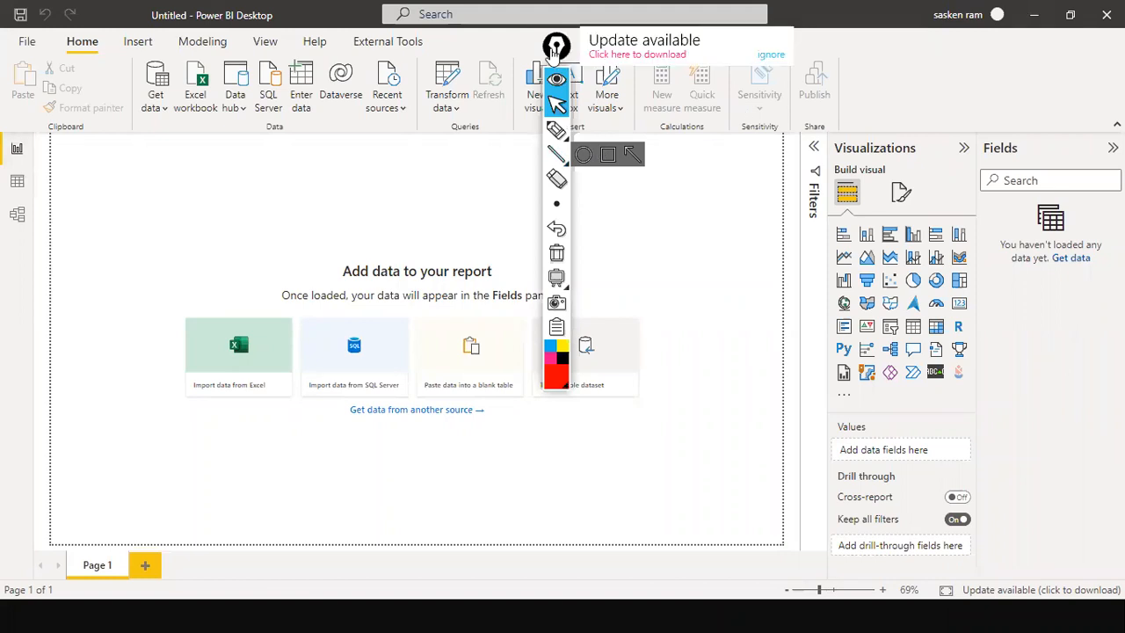
drag(554, 51, 1112, 439)
Annotate the screen with a red arrow pointing at the Report view icon and a red rectangle around the report canvas.
mouse_move(235, 166)
mouse_down()
mouse_move(148, 176)
mouse_move(55, 146)
mouse_move(26, 151)
mouse_up()
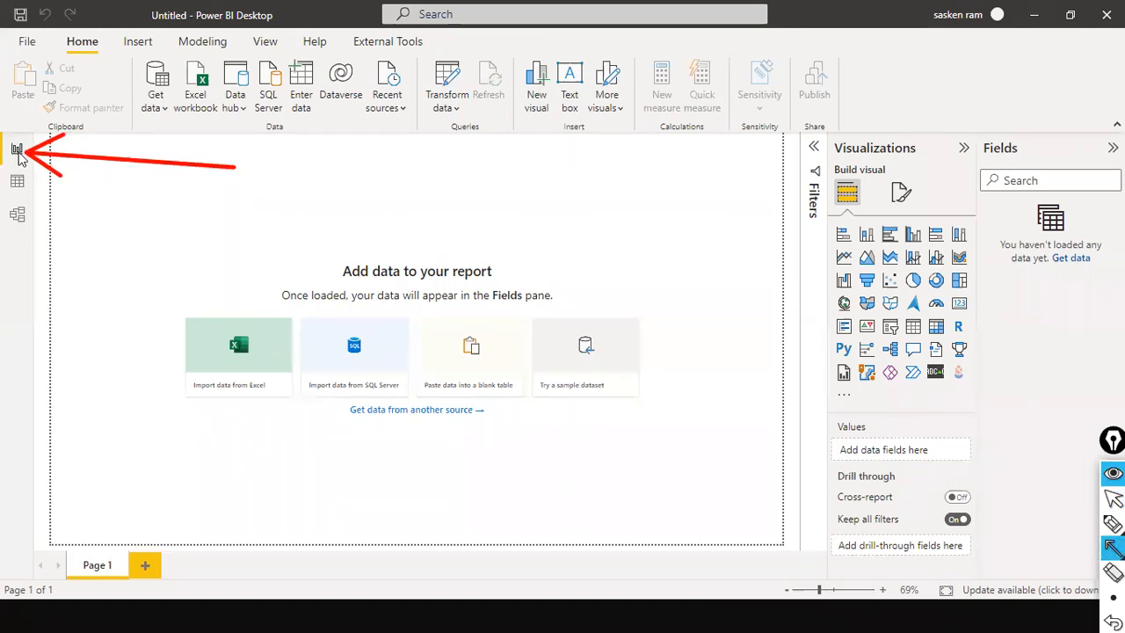
key(ctrl+shift+2)
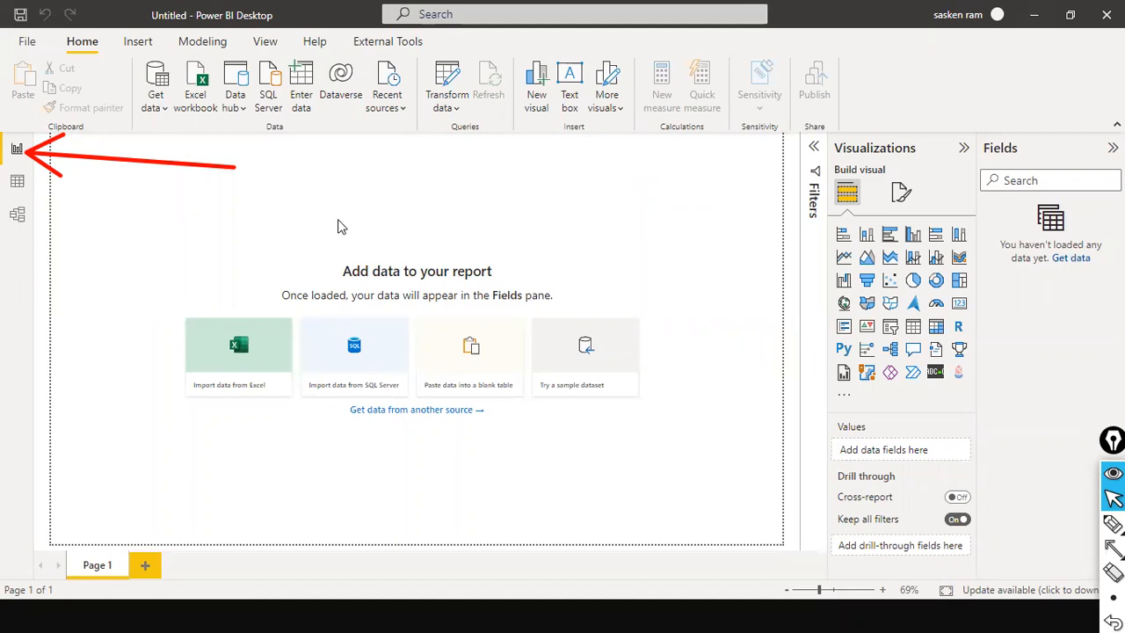
key(ctrl+shift+r)
drag(47, 139, 746, 632)
drag(752, 479, 785, 459)
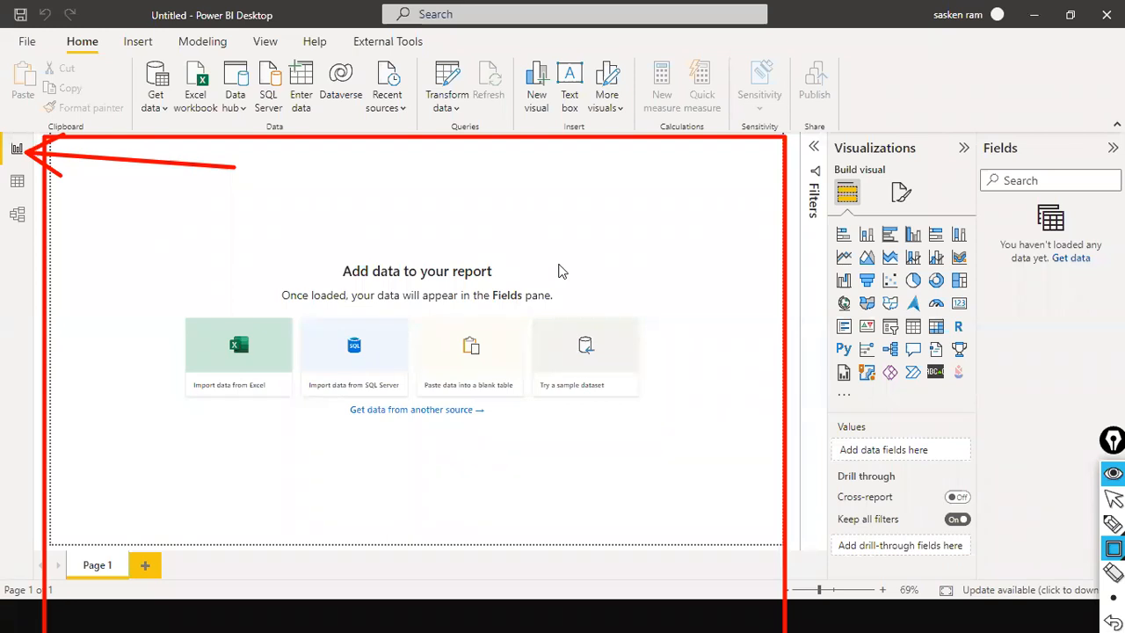
key(ctrl+shift+1)
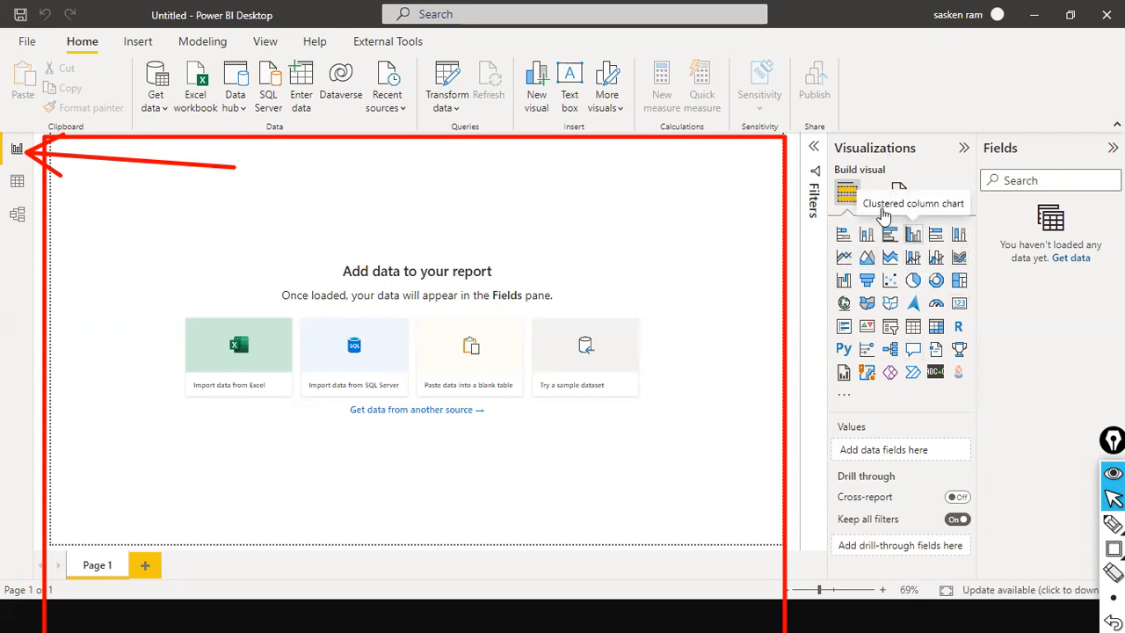
Place an empty clustered column chart and a stacked column chart side by side on the canvas, then show the options for more visuals.
drag(173, 226, 203, 341)
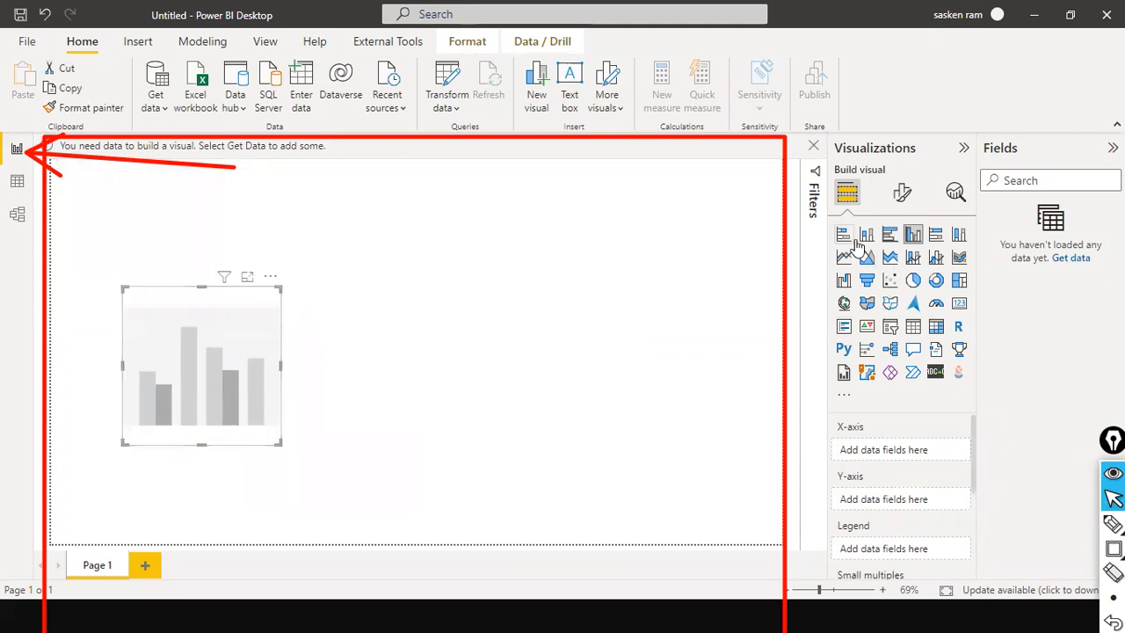
click(748, 271)
click(866, 236)
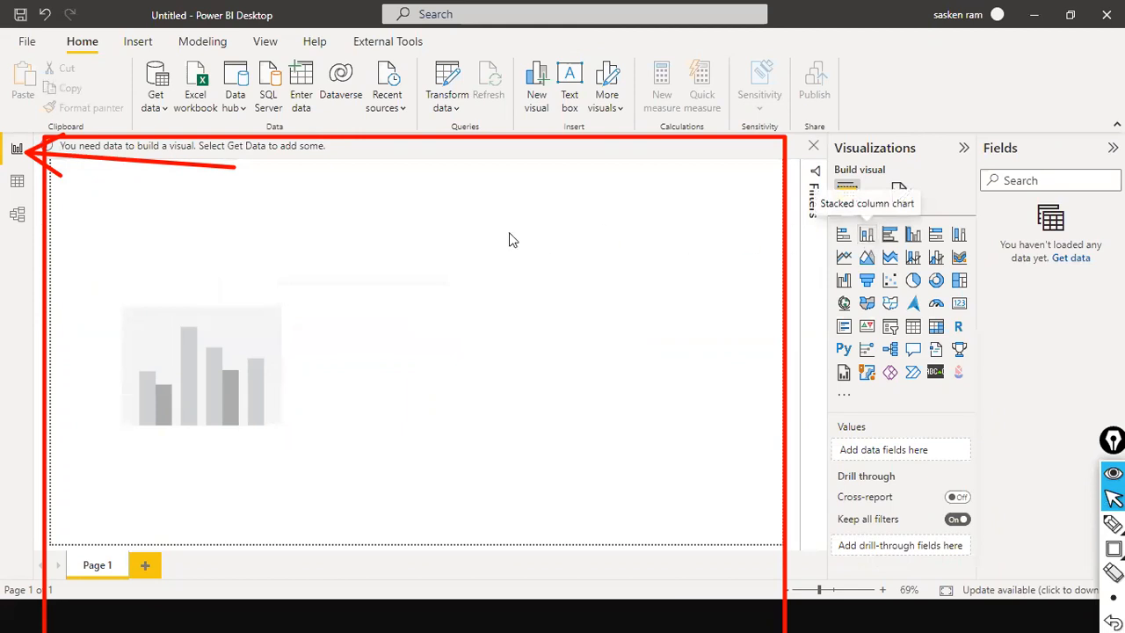
drag(234, 246, 471, 395)
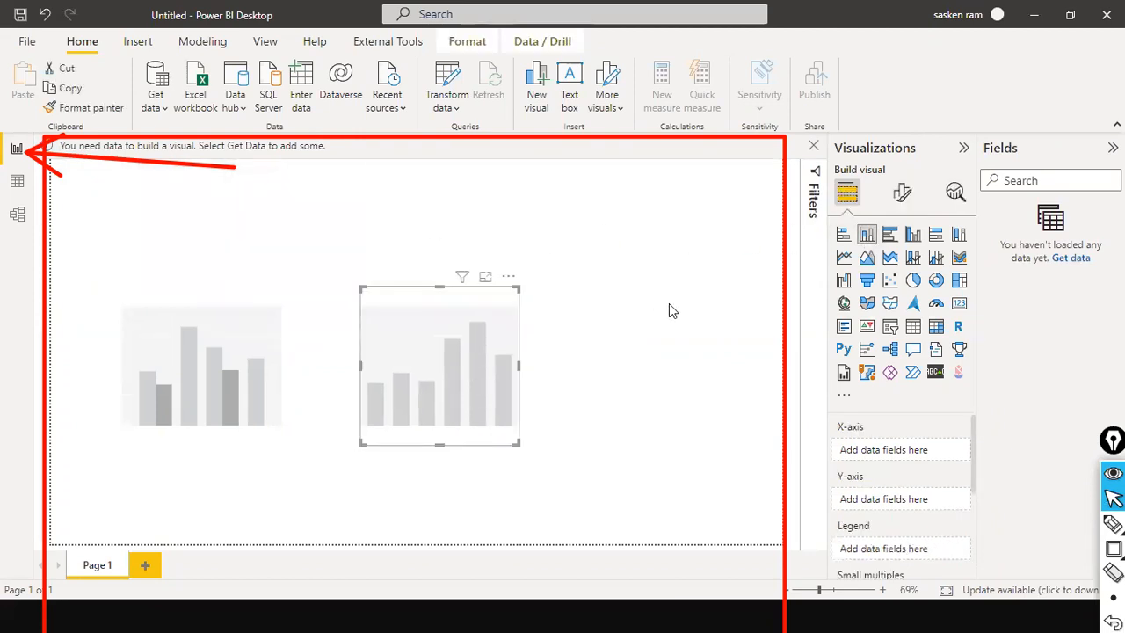
click(752, 285)
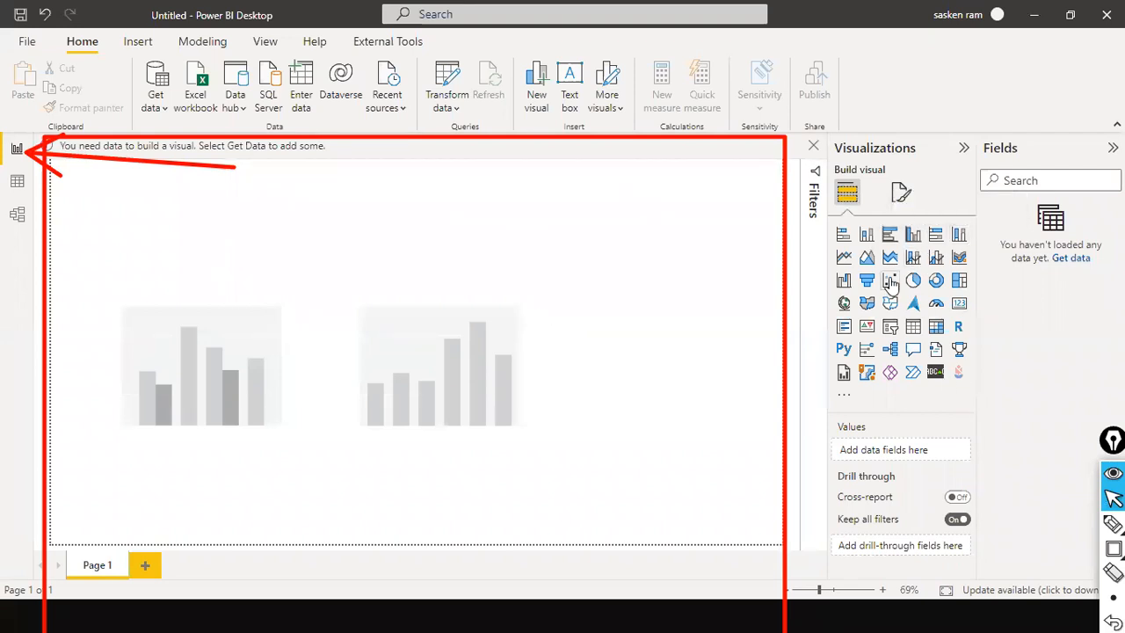
click(843, 401)
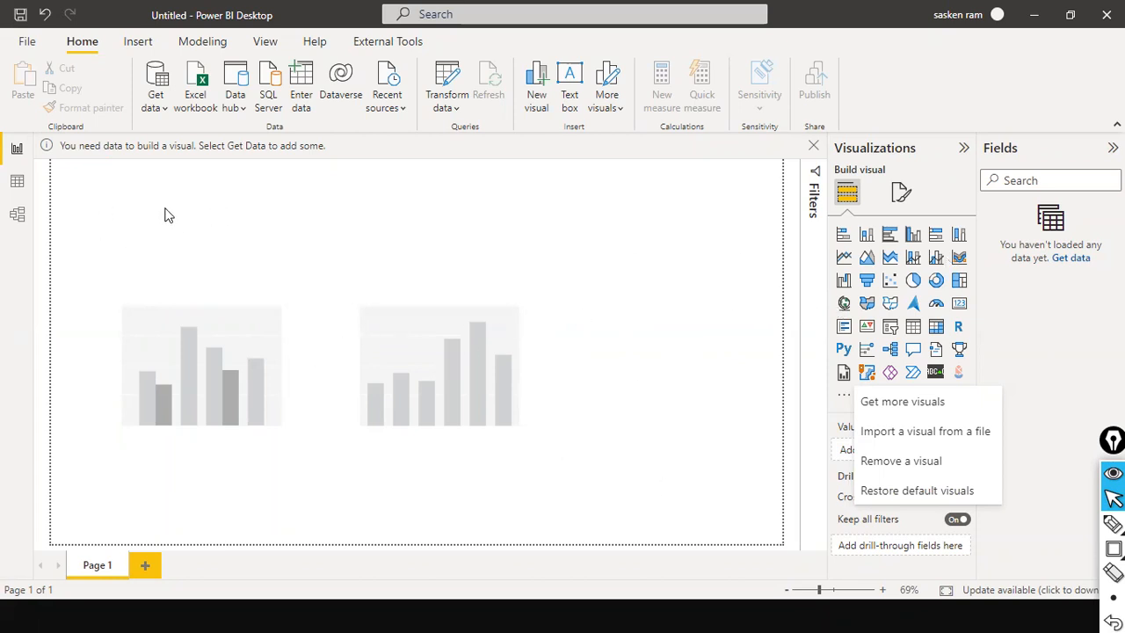
Mark the Data view and Model view icons with red arrows and frame the Fields pane heading with a red rectangle.
key(ctrl+shift+a)
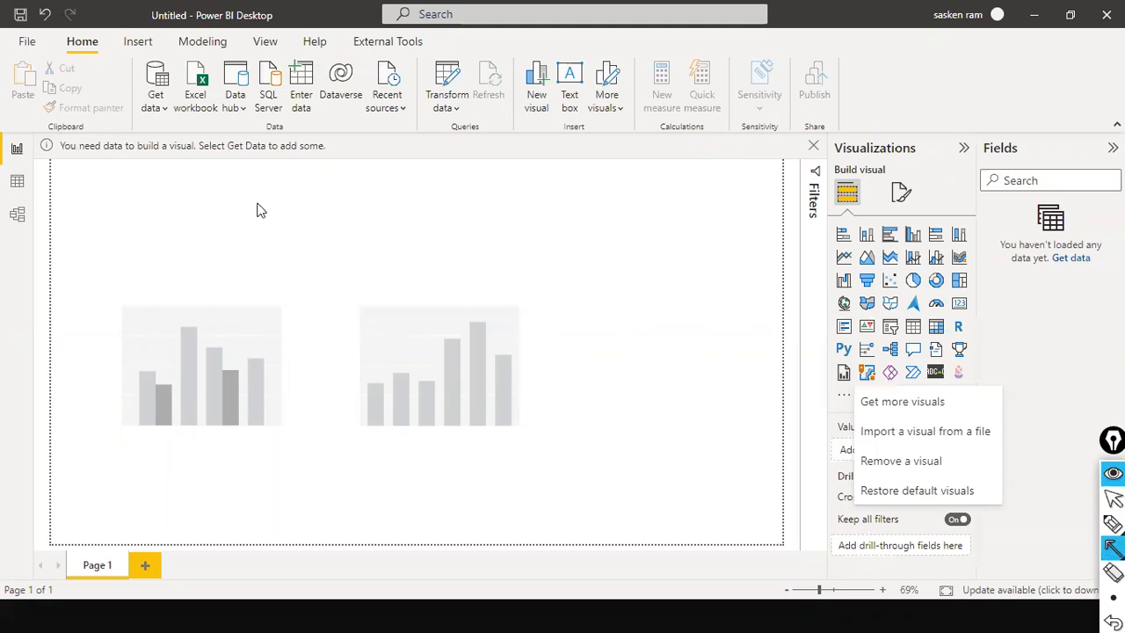
drag(183, 195, 41, 190)
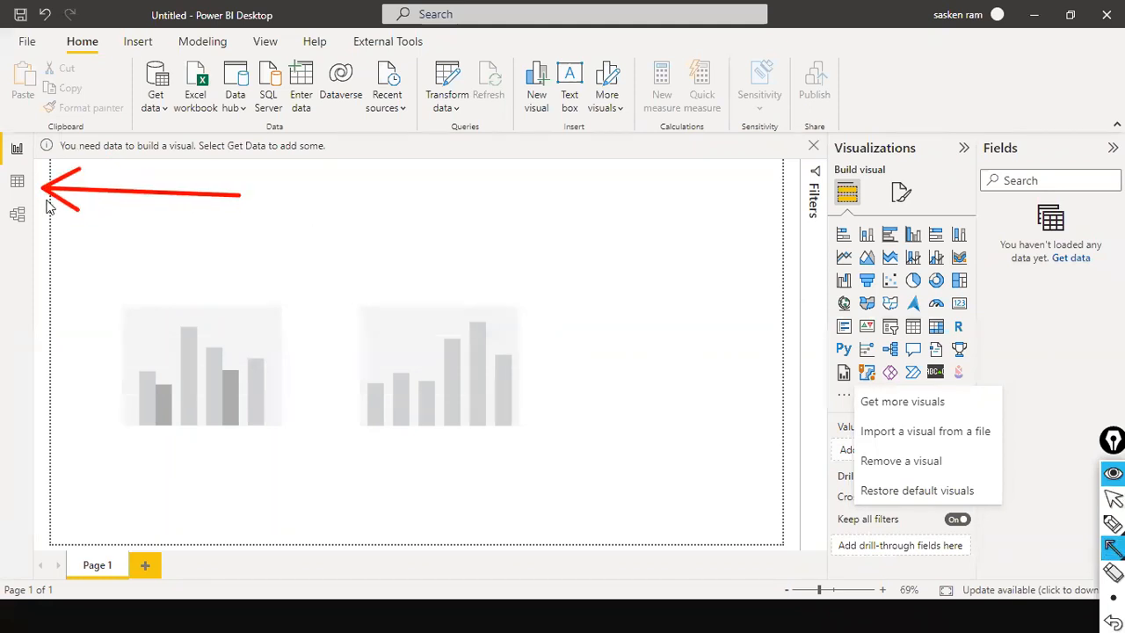
mouse_move(121, 237)
mouse_down()
mouse_move(75, 241)
mouse_move(29, 223)
mouse_up()
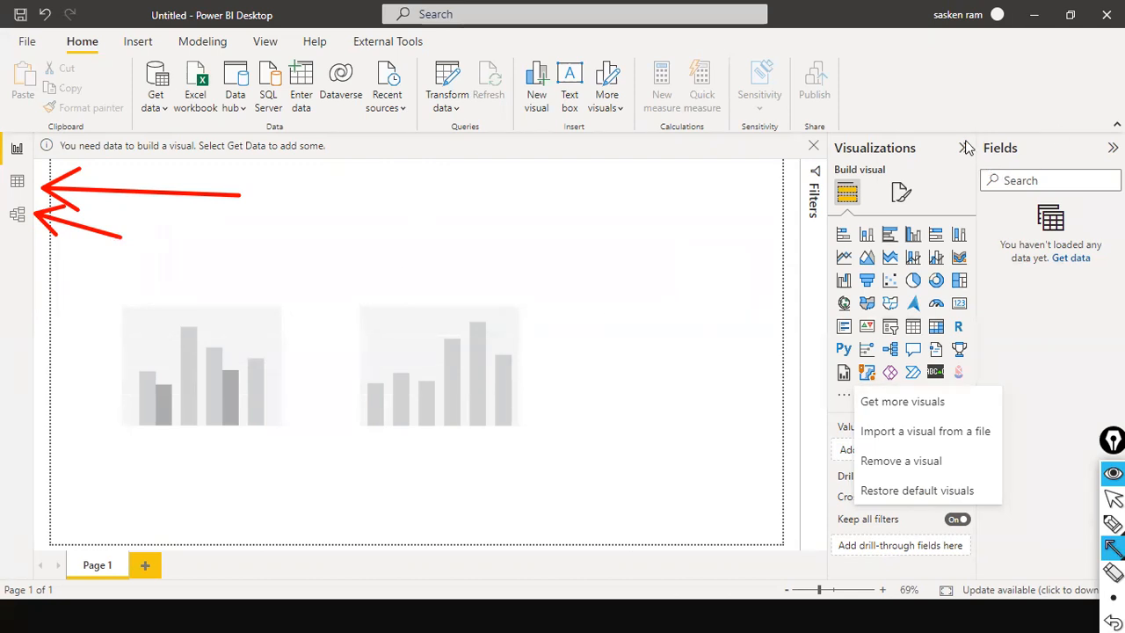
key(r)
mouse_move(968, 126)
mouse_down()
mouse_move(988, 174)
mouse_move(1079, 171)
mouse_up()
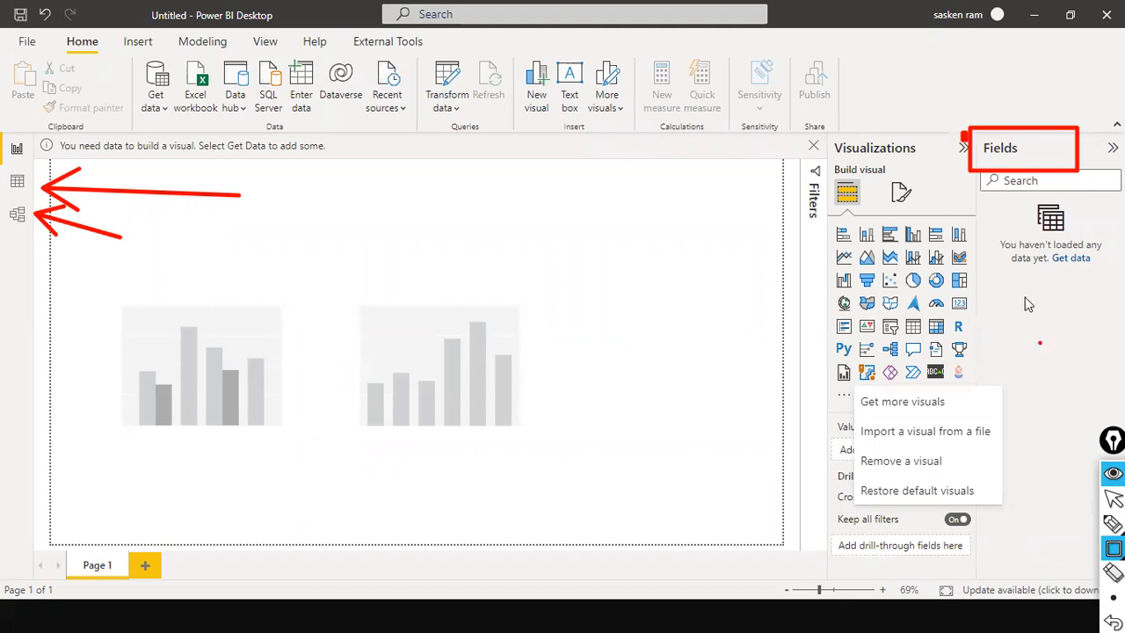
key(ctrl+shift+2)
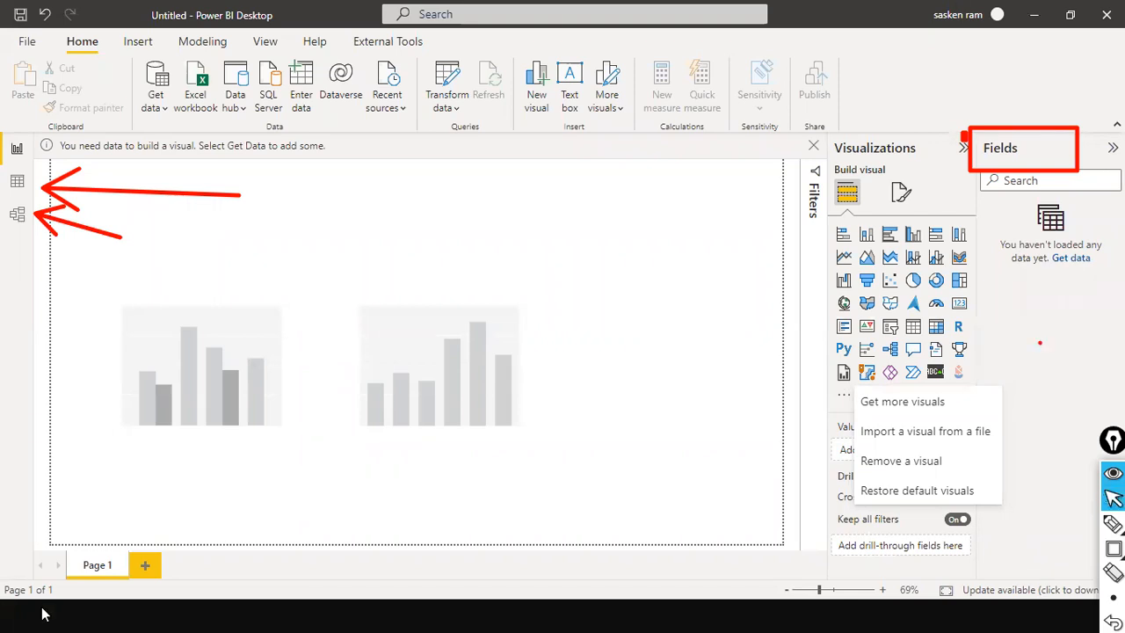
Get data from a Text/CSV source and open sales_w04.csv from the dat1 folder on drive D.
click(161, 108)
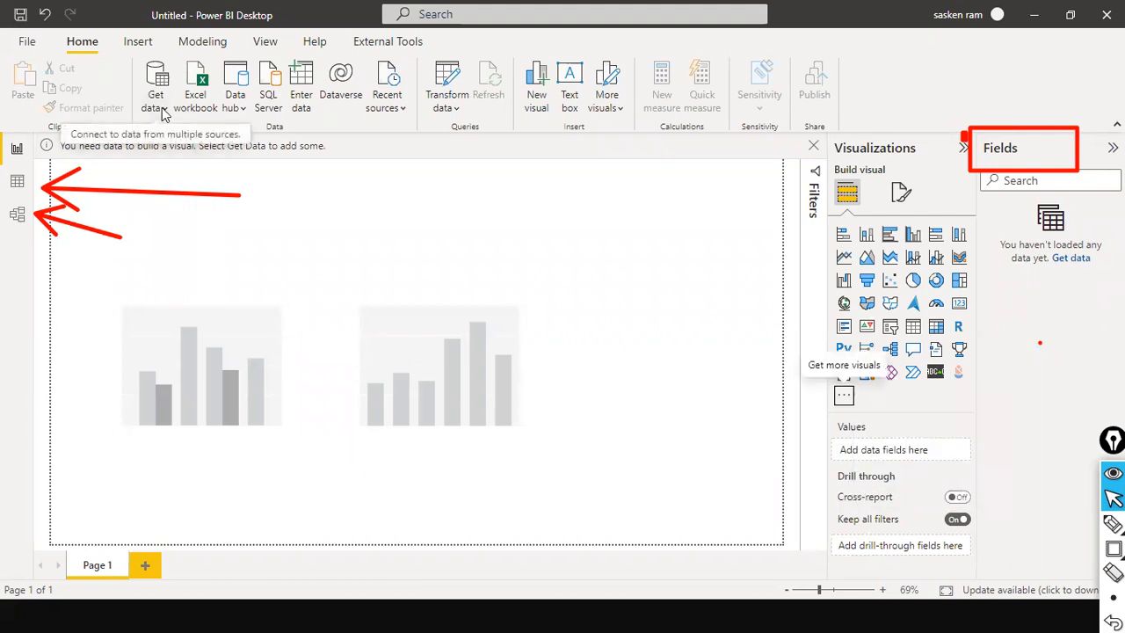
click(161, 108)
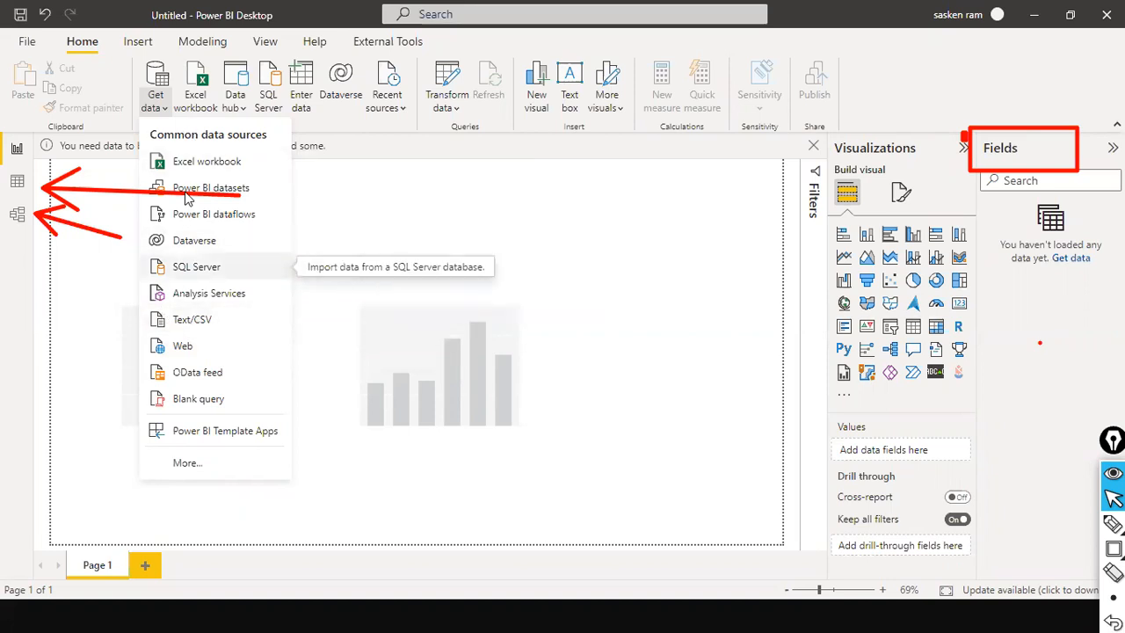
click(185, 328)
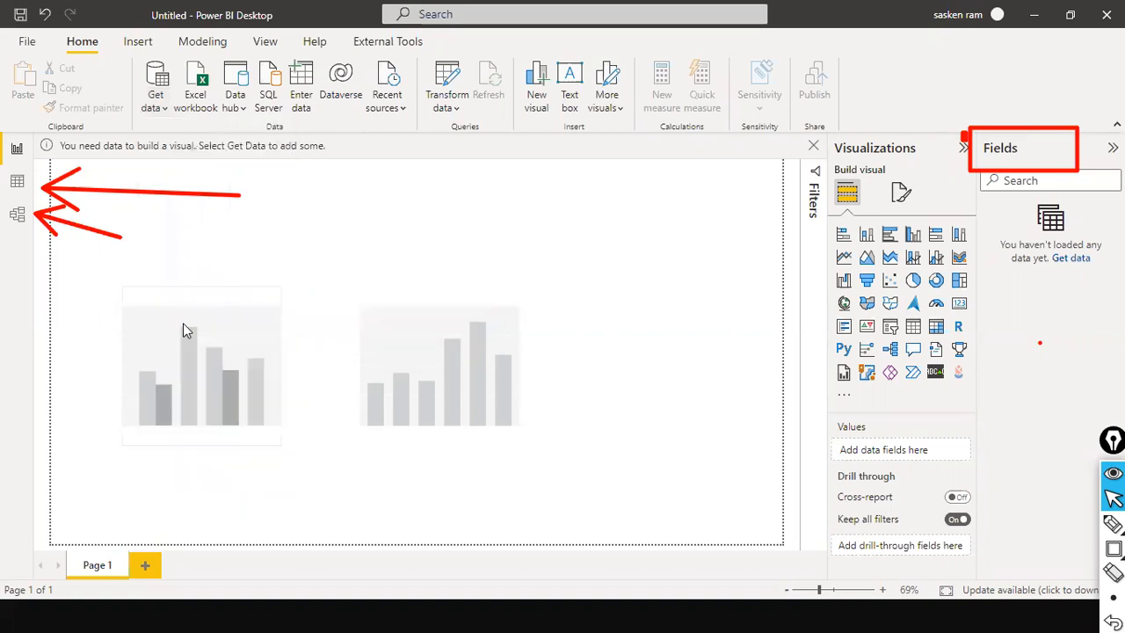
click(473, 271)
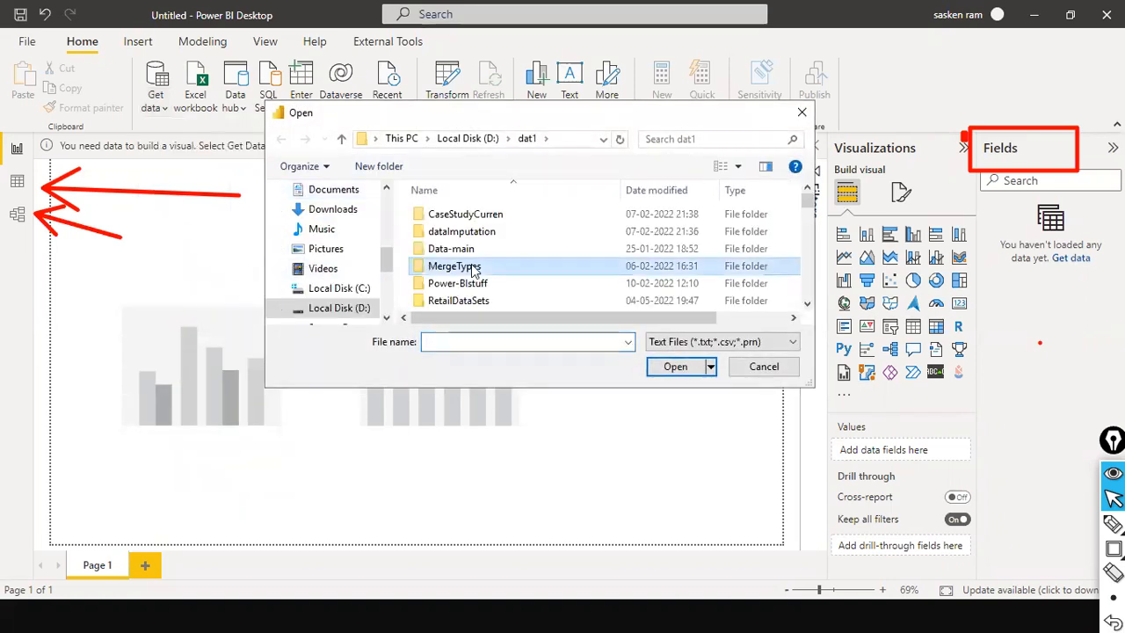
key(s)
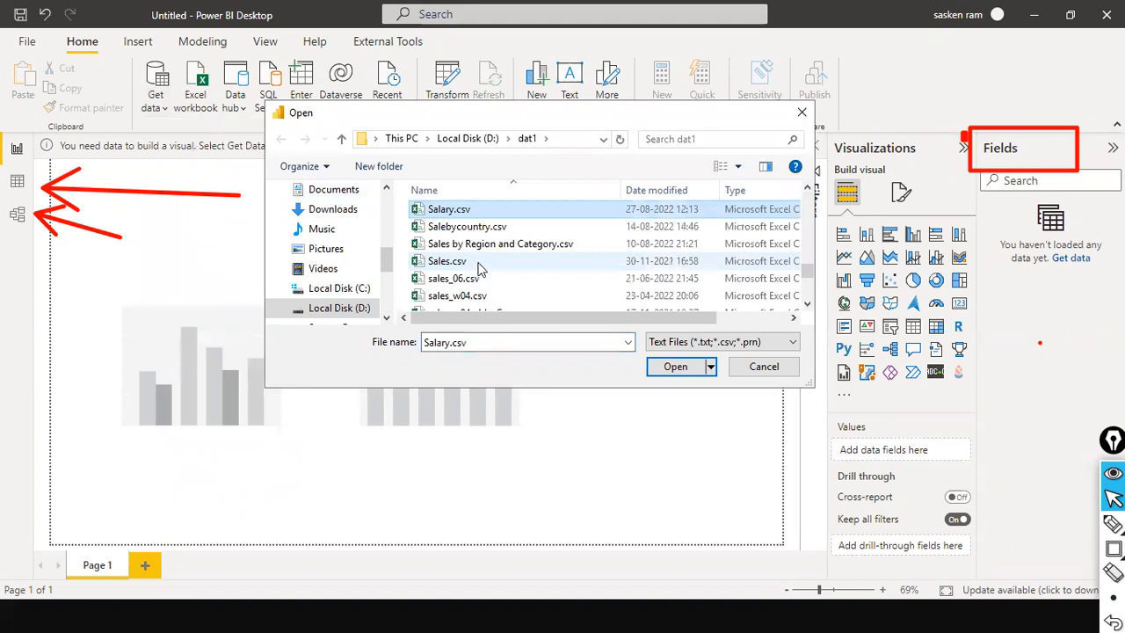
click(457, 296)
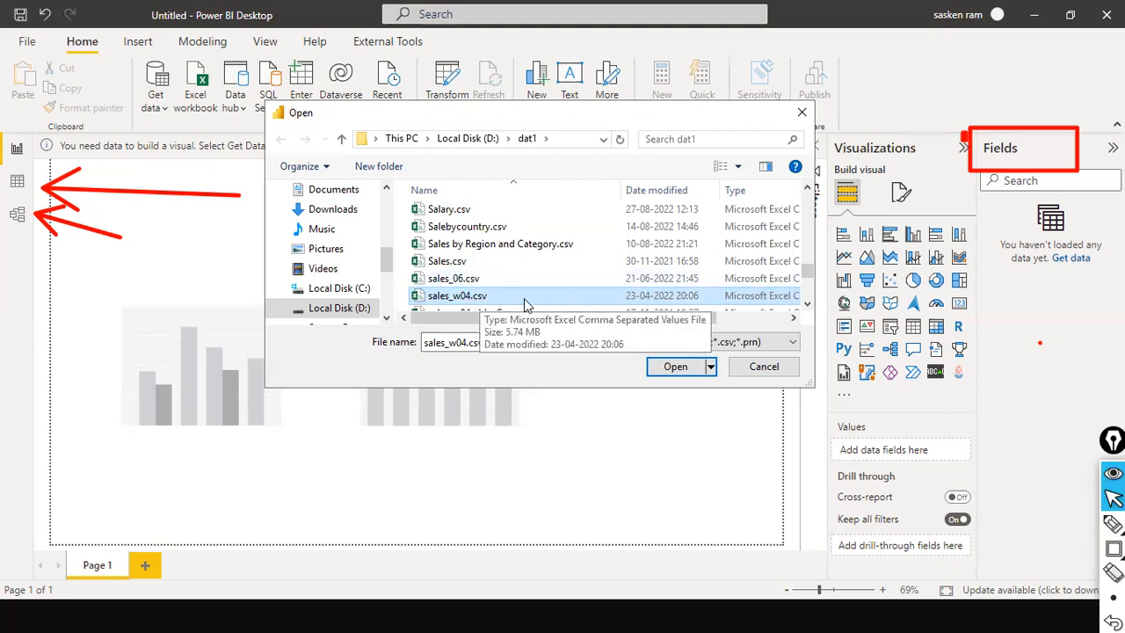
click(665, 369)
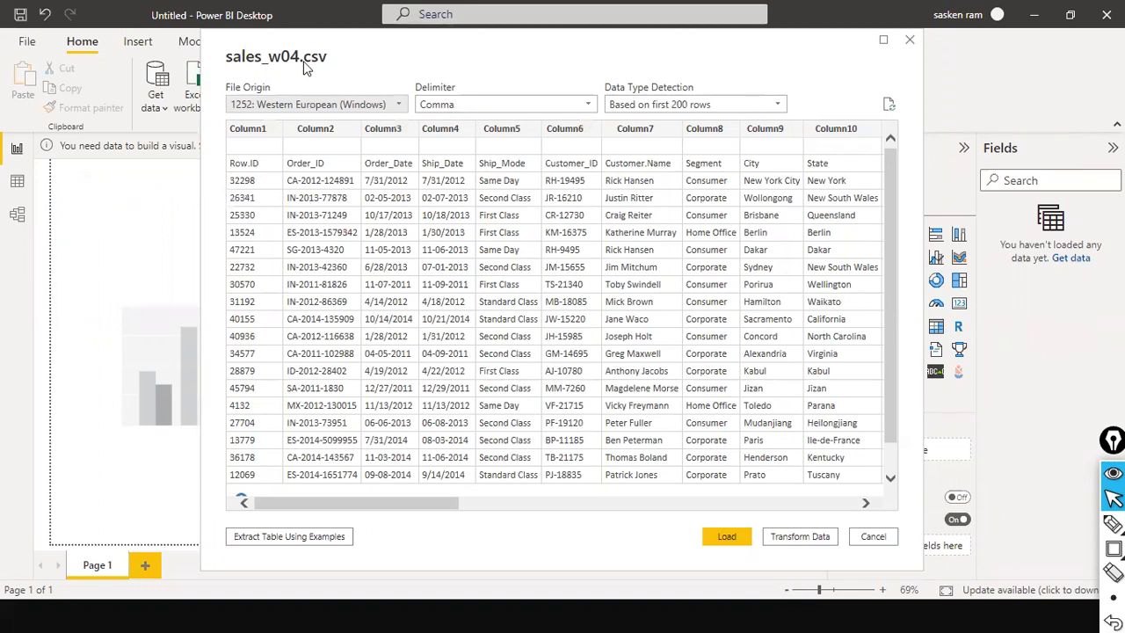
Frame the sales_w04.csv file name in the preview with a red rectangle and point a red arrow at the Comma delimiter.
key(ctrl+shift+r)
mouse_move(207, 37)
mouse_down()
mouse_move(224, 77)
mouse_move(332, 76)
mouse_up()
key(ctrl+shift+a)
drag(409, 41, 419, 98)
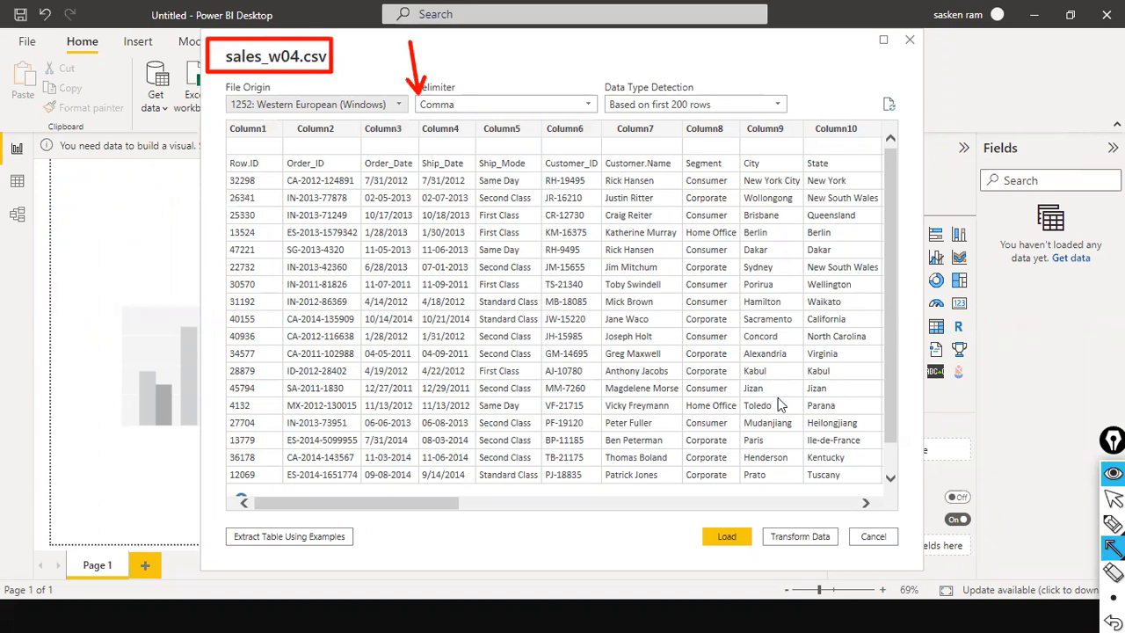
key(ctrl+shift+2)
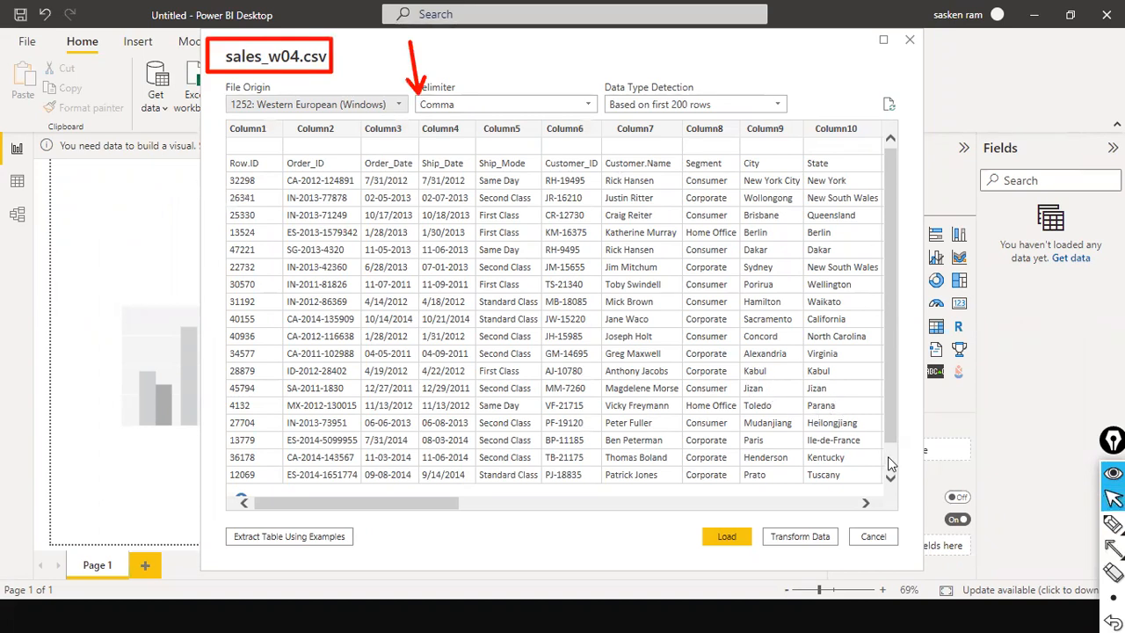
Load the previewed sales_w04.csv data into the report.
scroll(887, 457, down, 2)
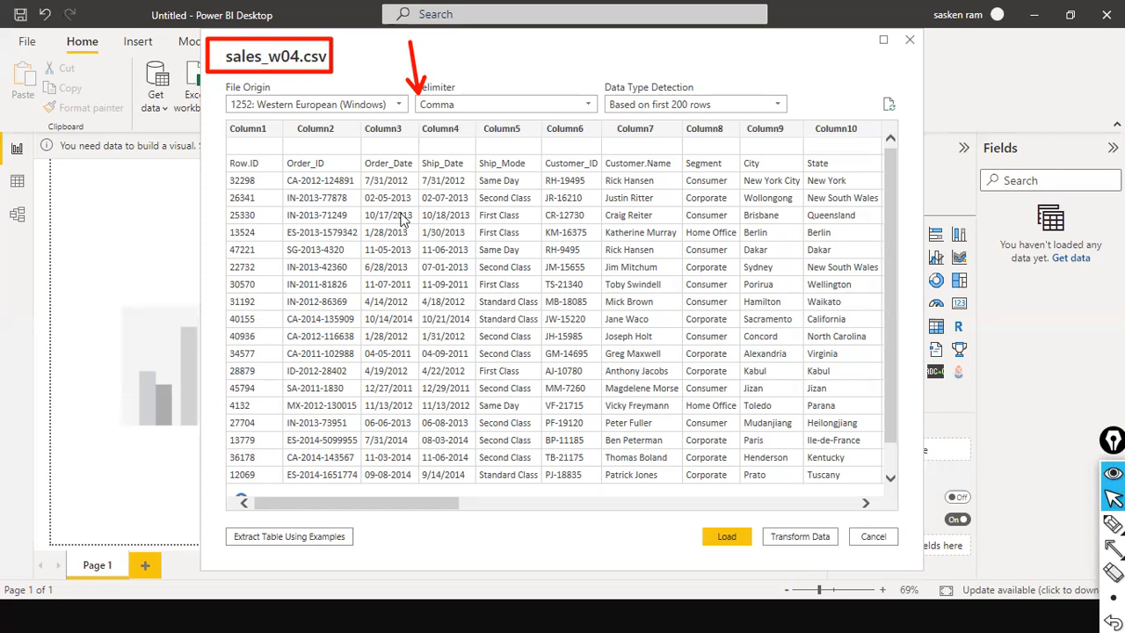
click(720, 537)
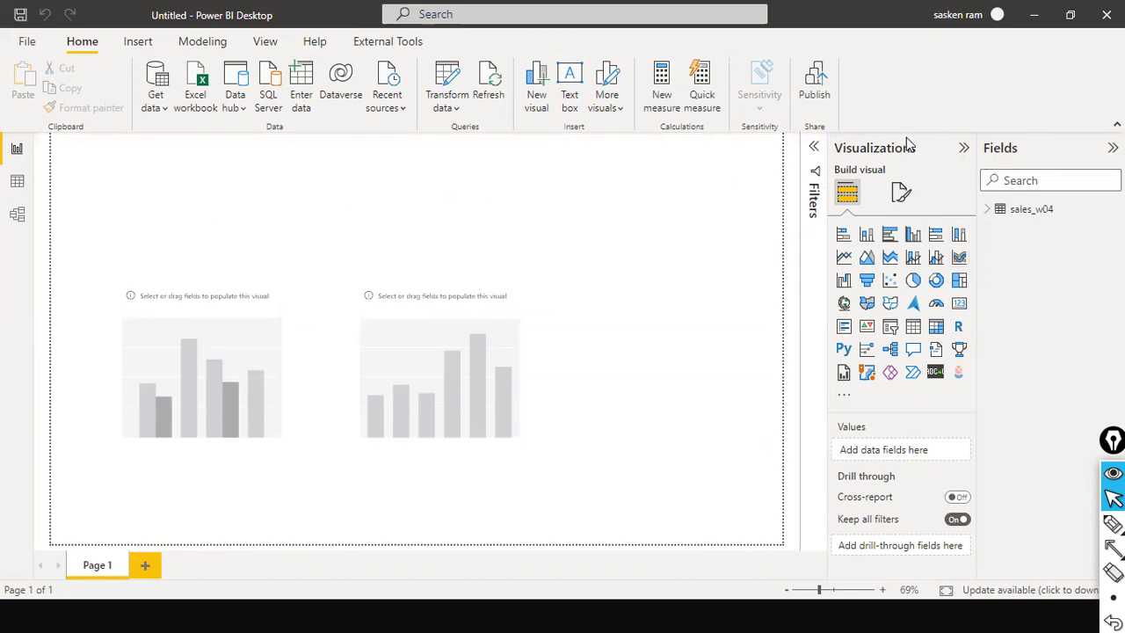
Frame the Fields heading with a red rectangle and point a red arrow from it at the sales_w04 table.
key(ctrl+shift+F10)
mouse_move(976, 125)
mouse_down()
mouse_move(997, 169)
mouse_move(1053, 156)
mouse_up()
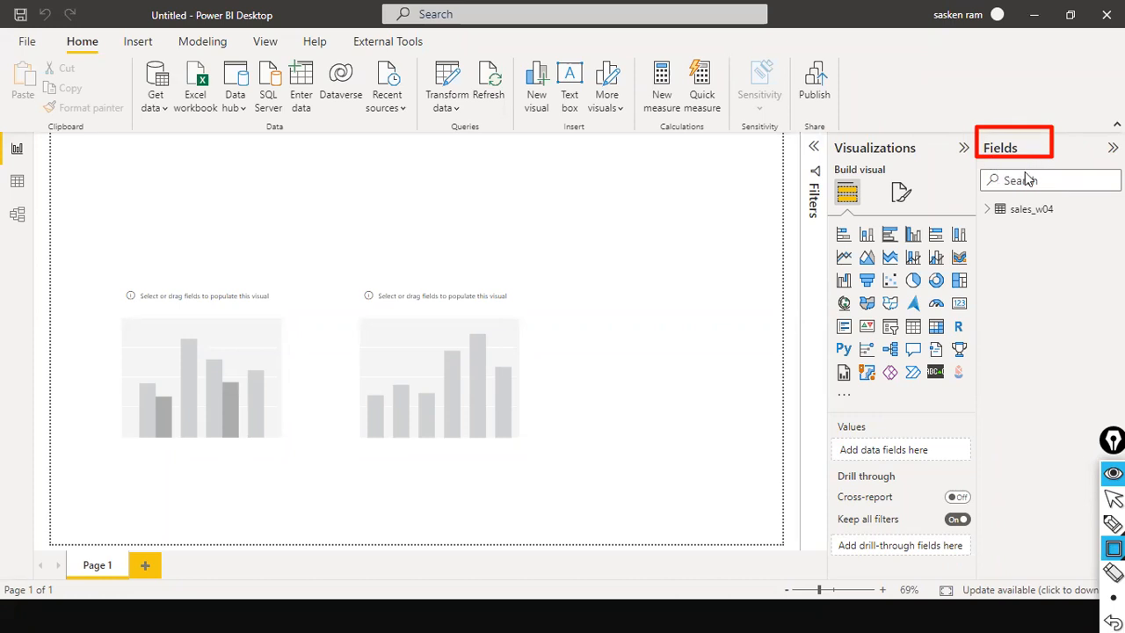
key(ctrl+shift+F10)
drag(978, 161, 1010, 202)
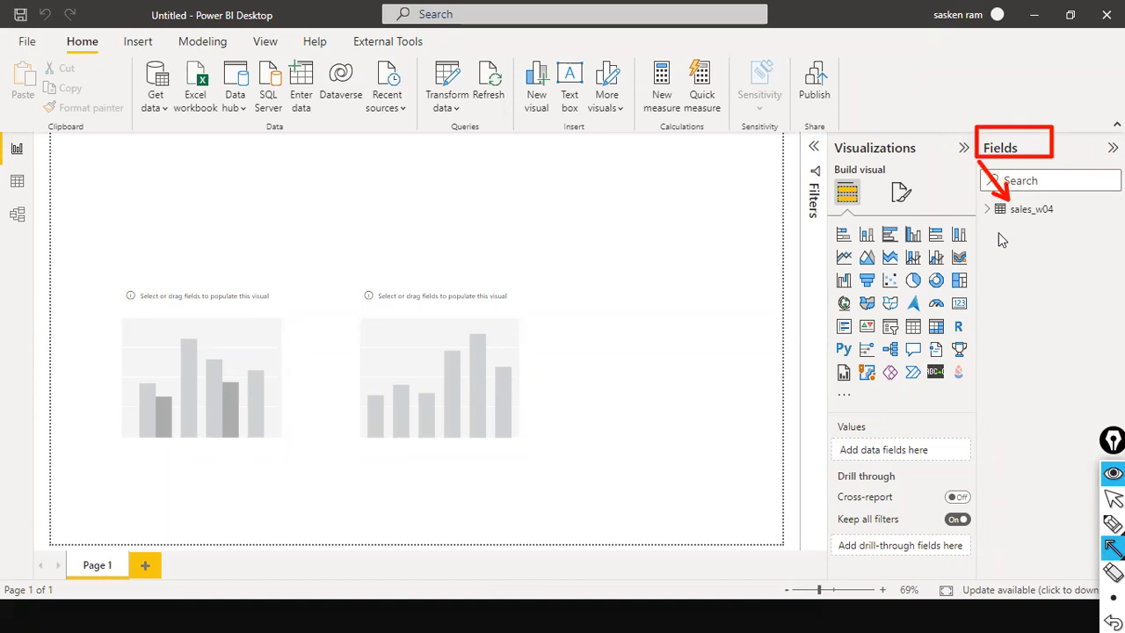
key(ctrl+shift+2)
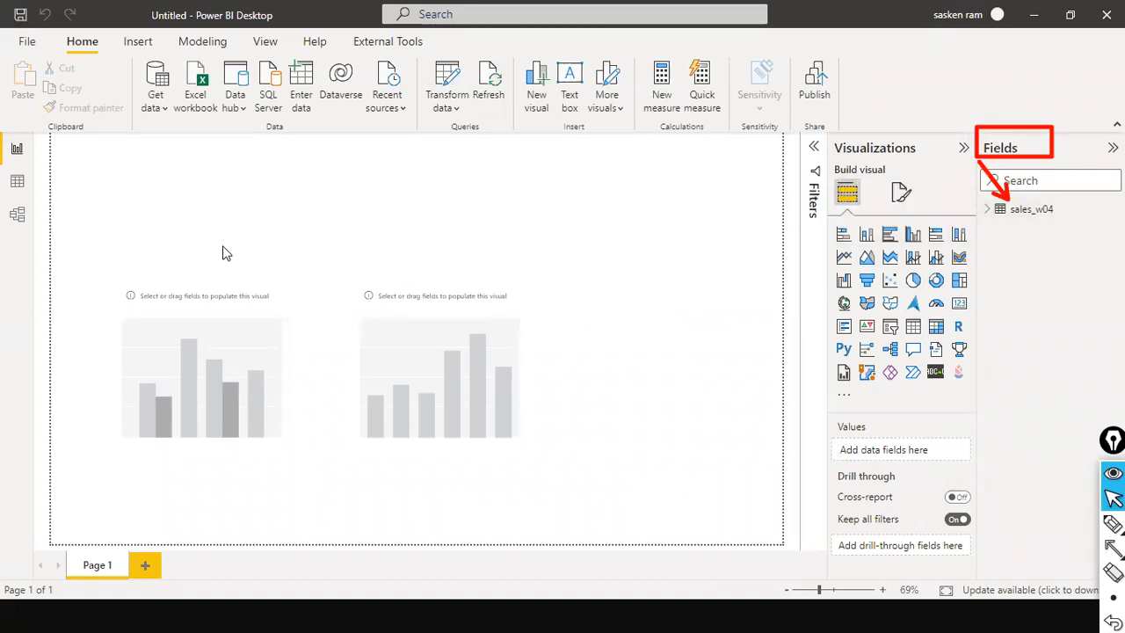
Write the red text annotation "Comma separated value files - flat file" above the charts on the canvas.
key(ctrl+shift+t)
click(161, 251)
text(Comma separated files - flat file)
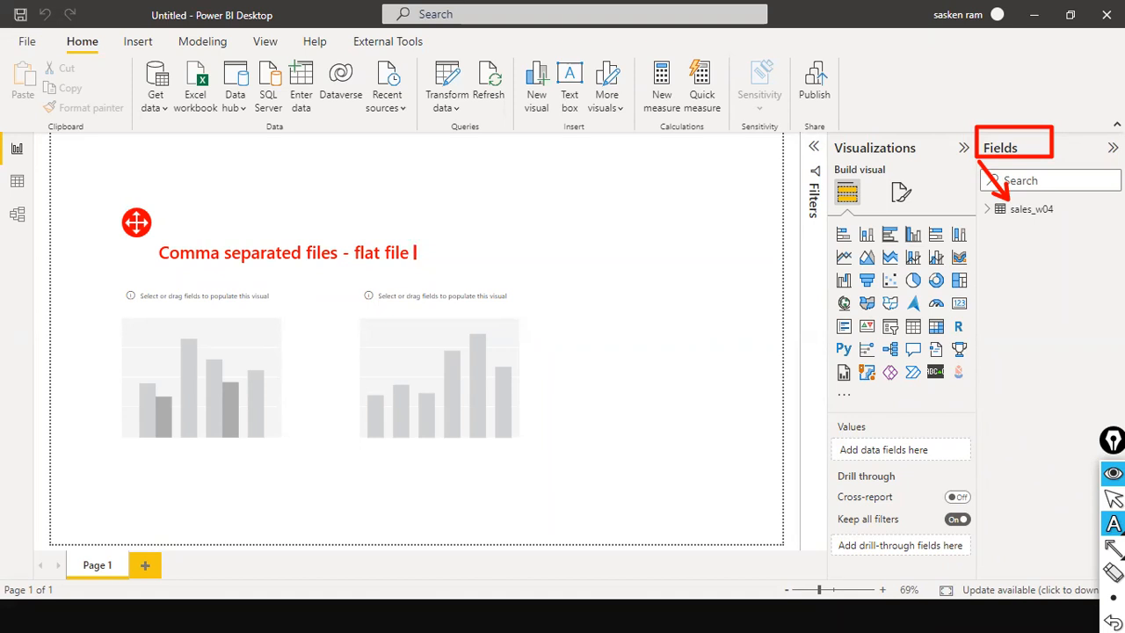
click(307, 252)
text(value)
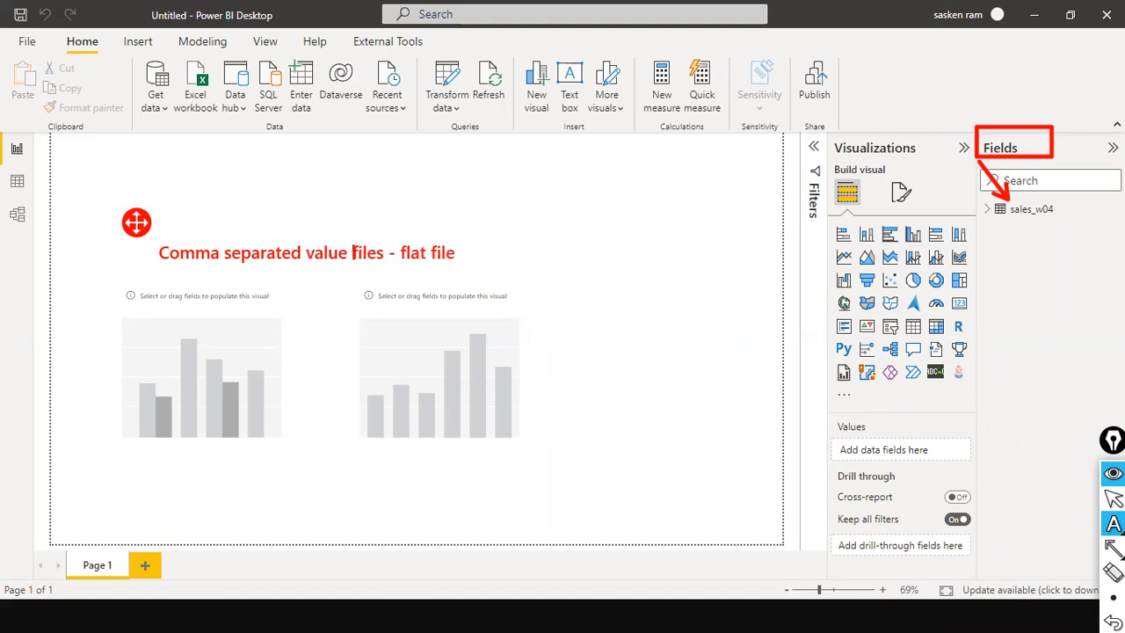
Put ".csv -> " in front of the annotation's first line, with a space after the arrow.
click(160, 252)
text(.csv )
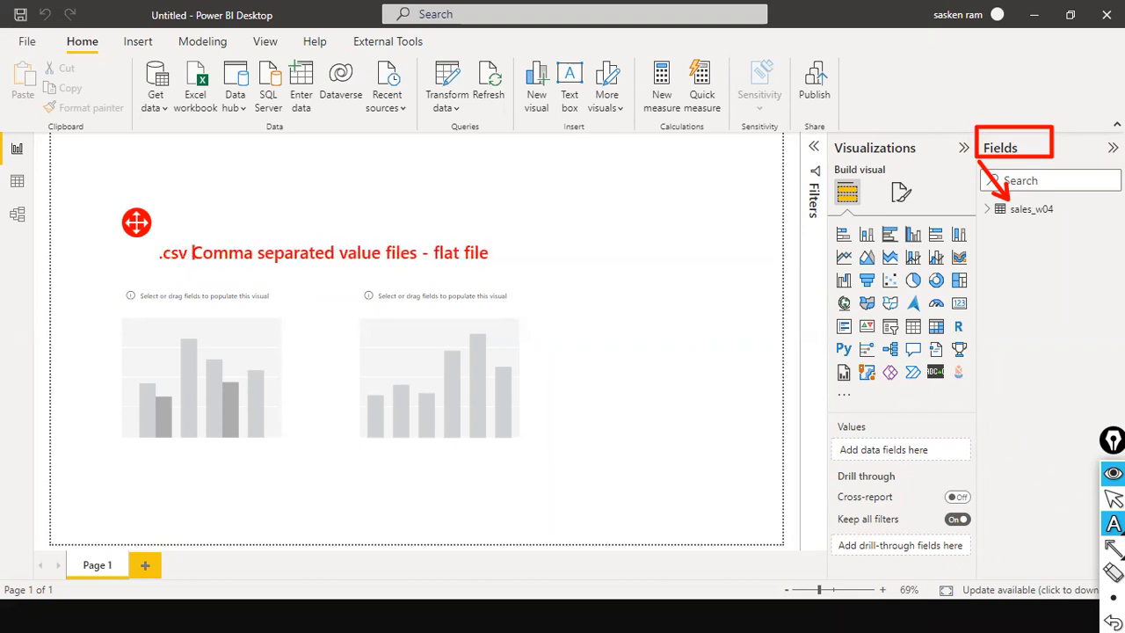
text(-)
key(BackSpace)
text(>)
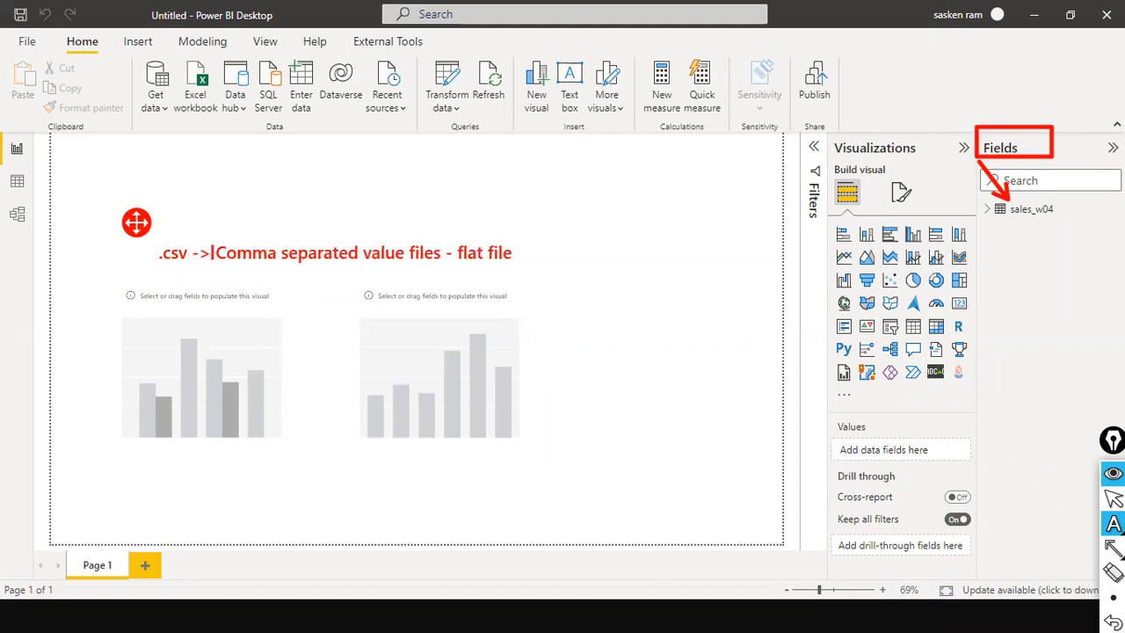
click(190, 253)
click(212, 253)
double_click(176, 253)
click(192, 253)
click(215, 253)
Add a second annotation line reading "column separator is comma ,".
text(column s)
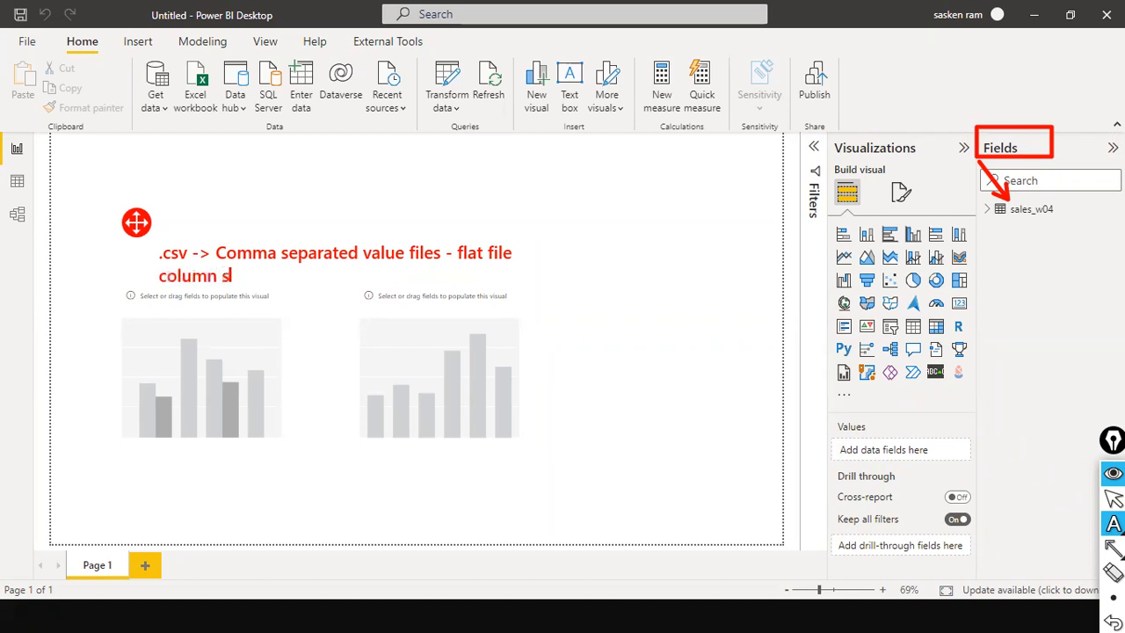
text(eparator)
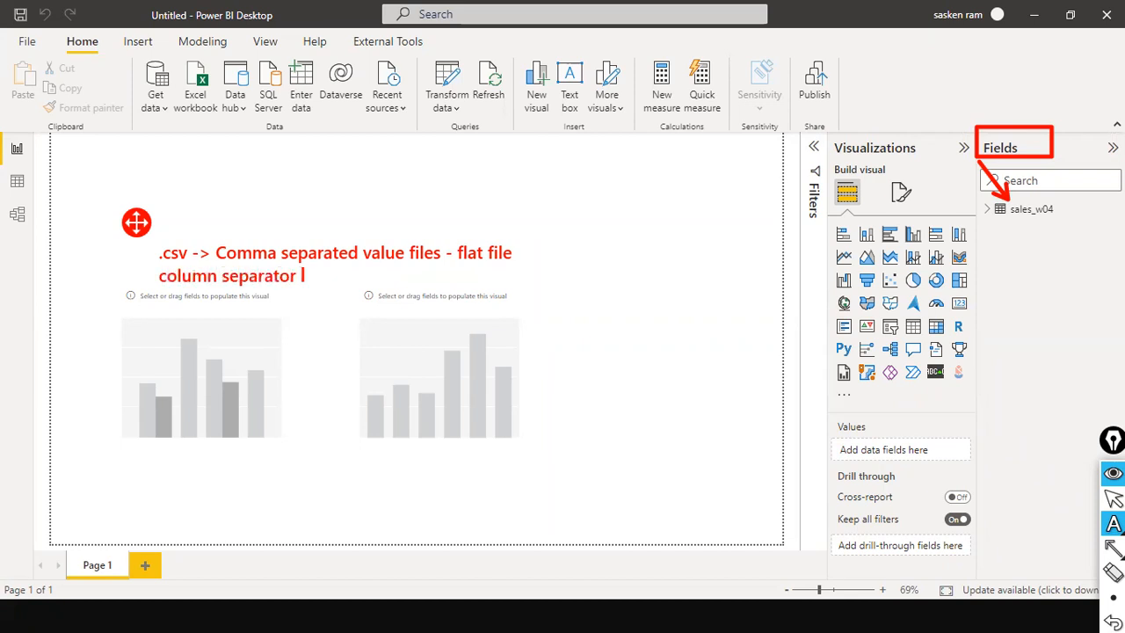
text( is comma ,)
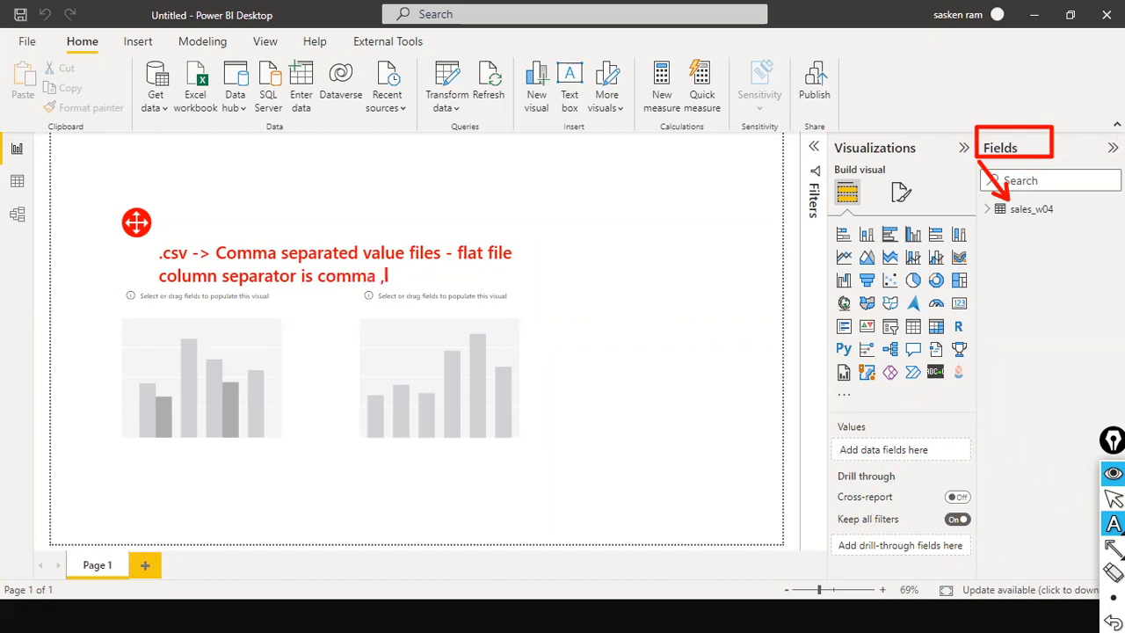
Start a third annotation line with the sample column headers "order_no,order_date".
key(Return)
text(order_date)
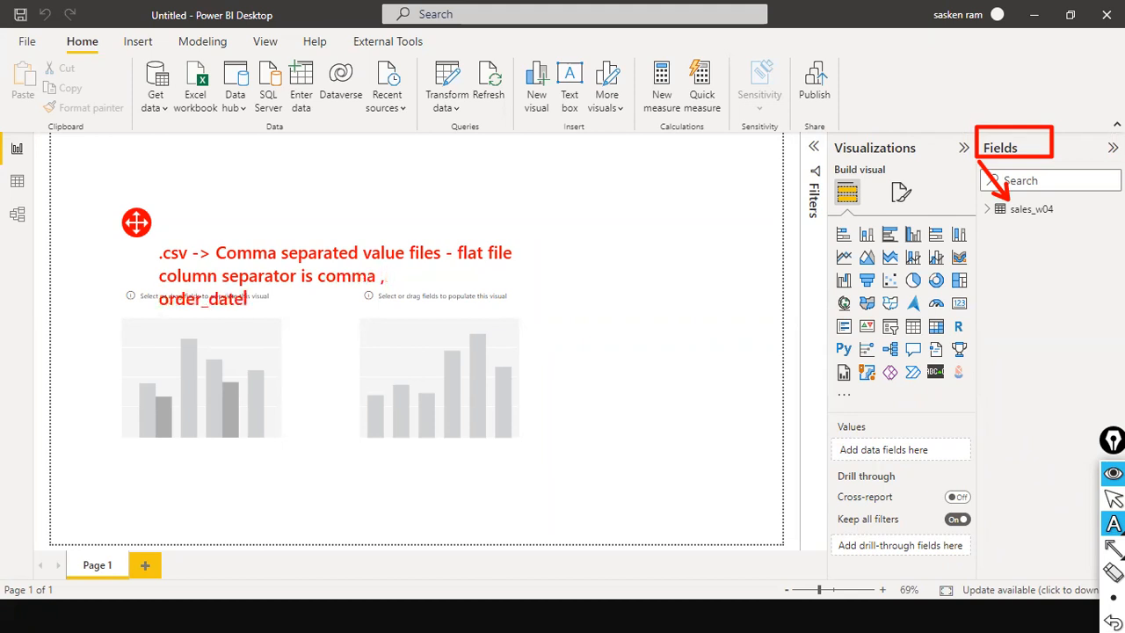
key(Left)
key(Left)
key(Left)
key(Left)
key(Left)
key(Left)
key(Left)
key(Left)
key(Left)
key(Left)
key(Left)
key(Down)
key(Home)
text(order_nob)
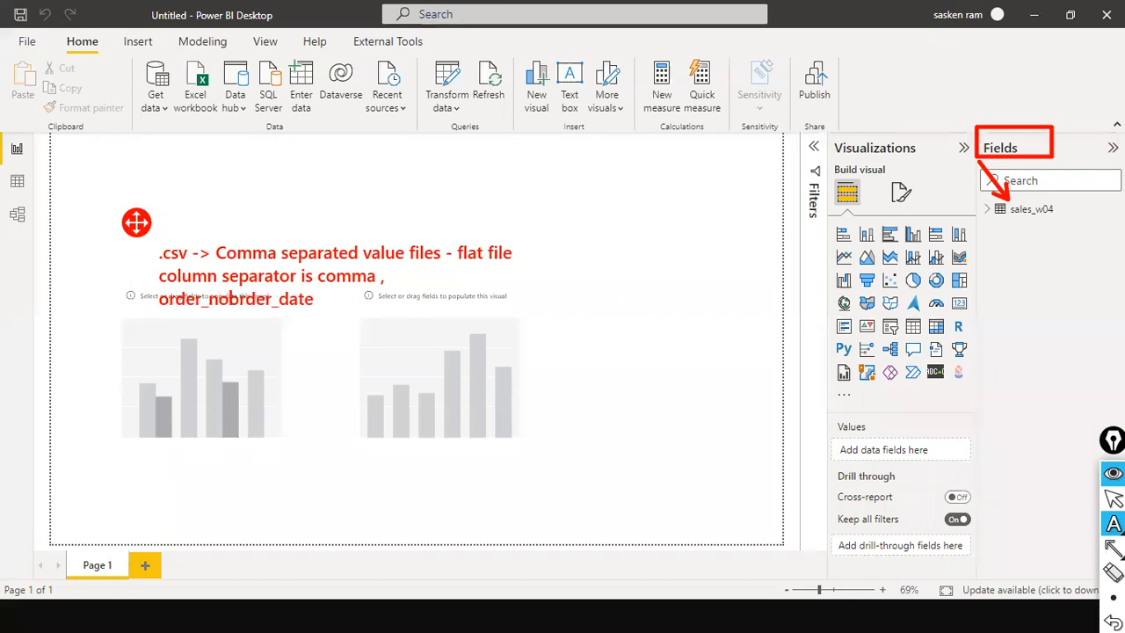
text(,)
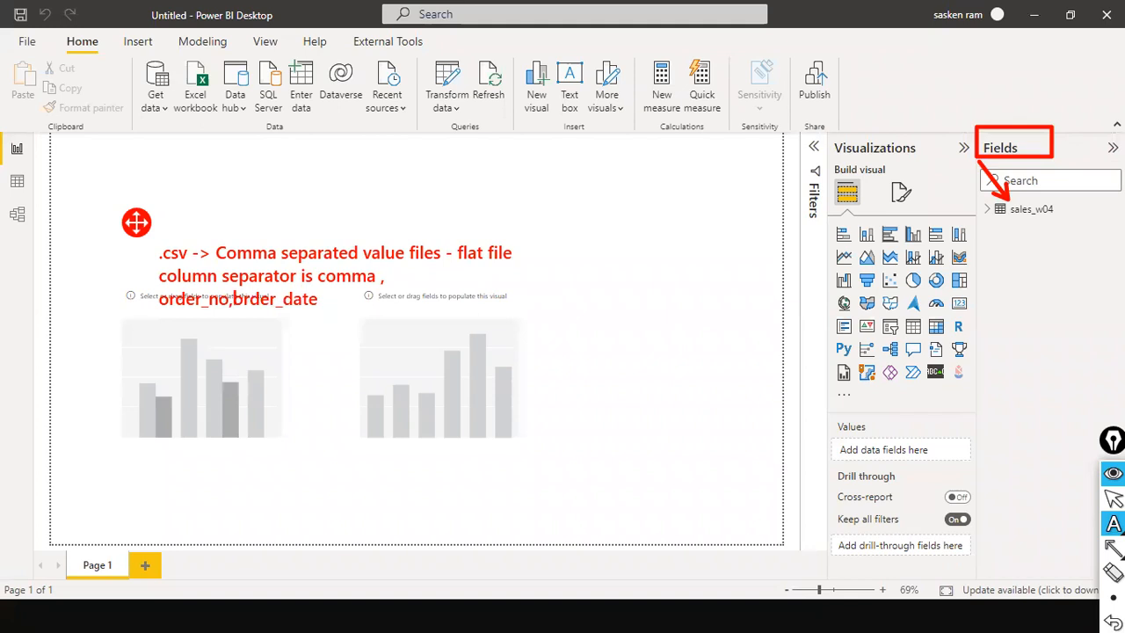
Extend the sample header line with the column names "line_Item_key, sku," after order_date.
text(,line_)
key(BackSpace)
text(_Item)
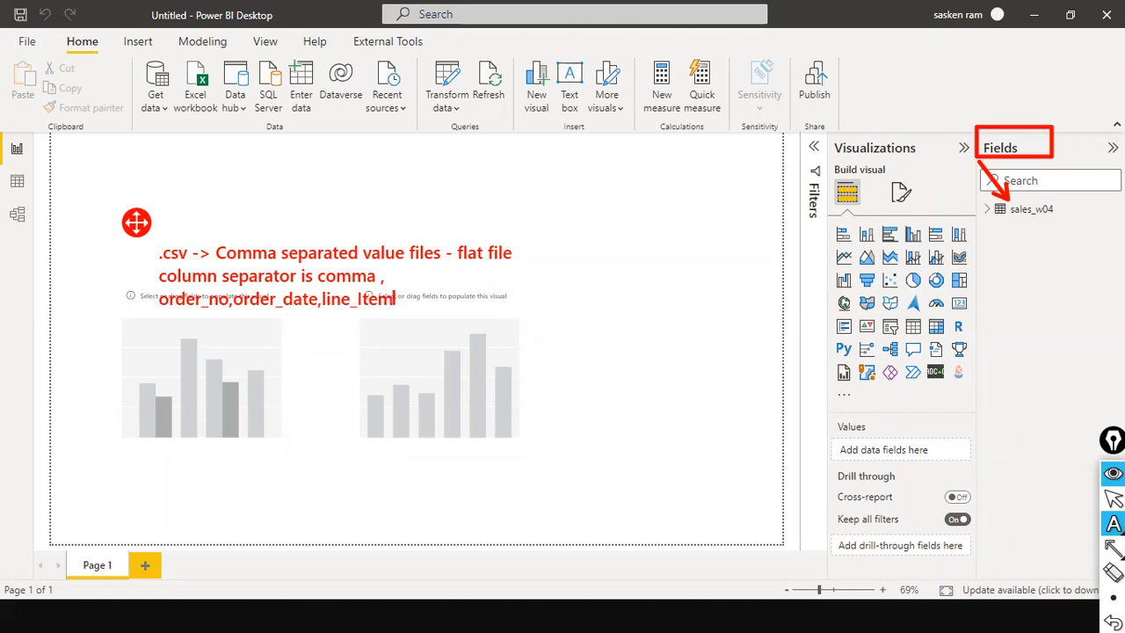
key(BackSpace)
text(m)
text(_el)
key(BackSpace)
key(BackSpace)
key(BackSpace)
text(_key, sku, l)
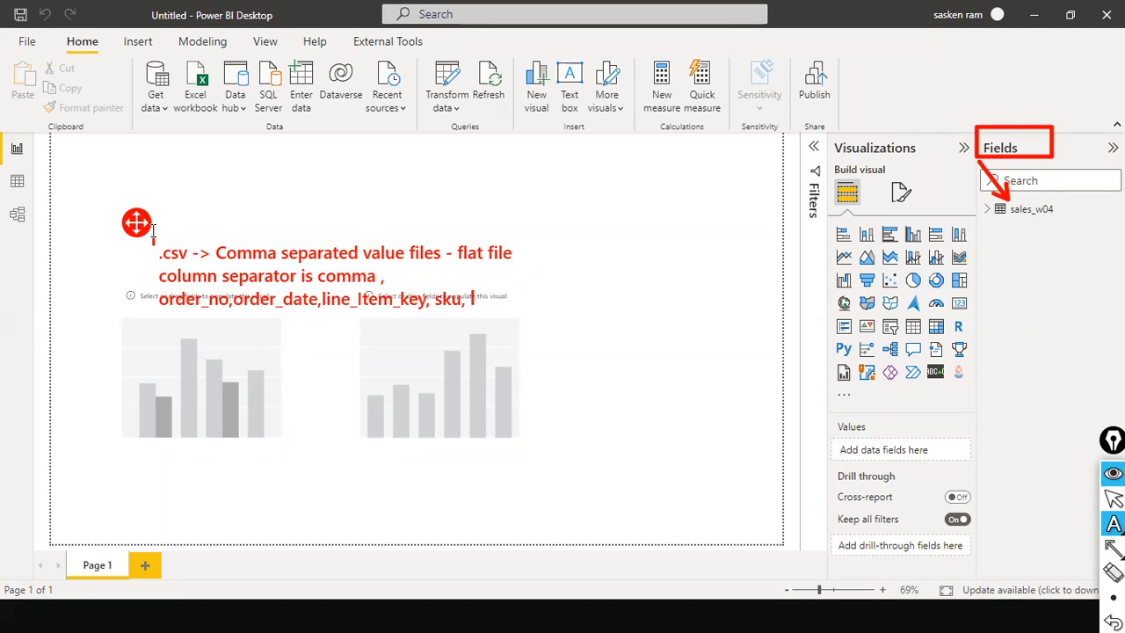
Add a comma-separated sample row below the headers with an order number, 07/Aug/2022, 1 and PC08X01.
key(Return)
key(BackSpace)
text(AX2055)
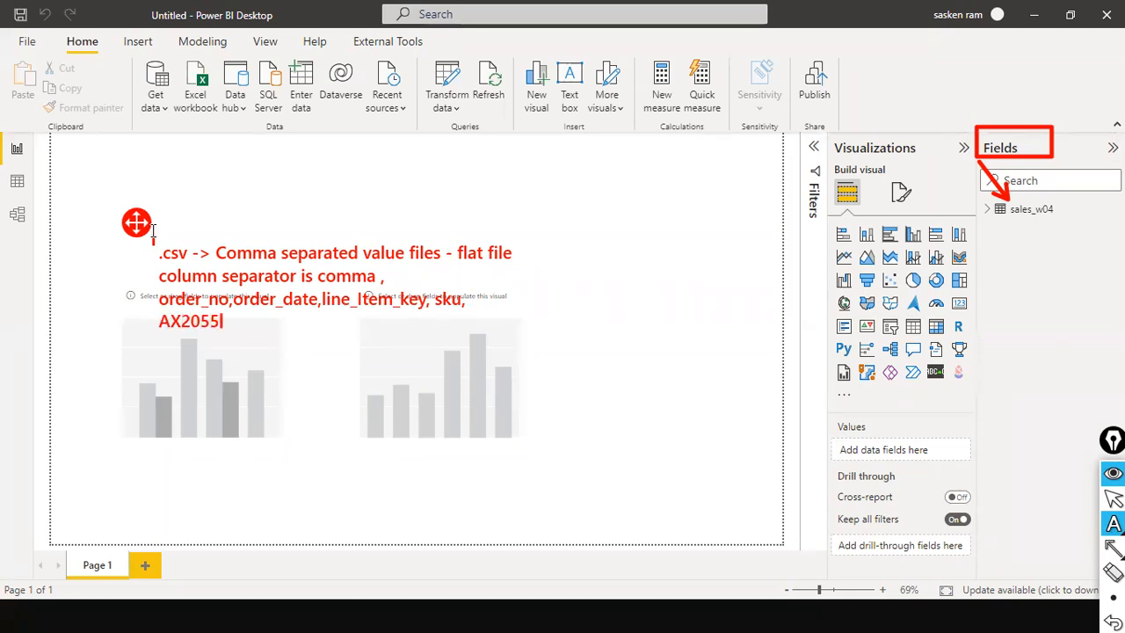
text(,07/Aug/2022)
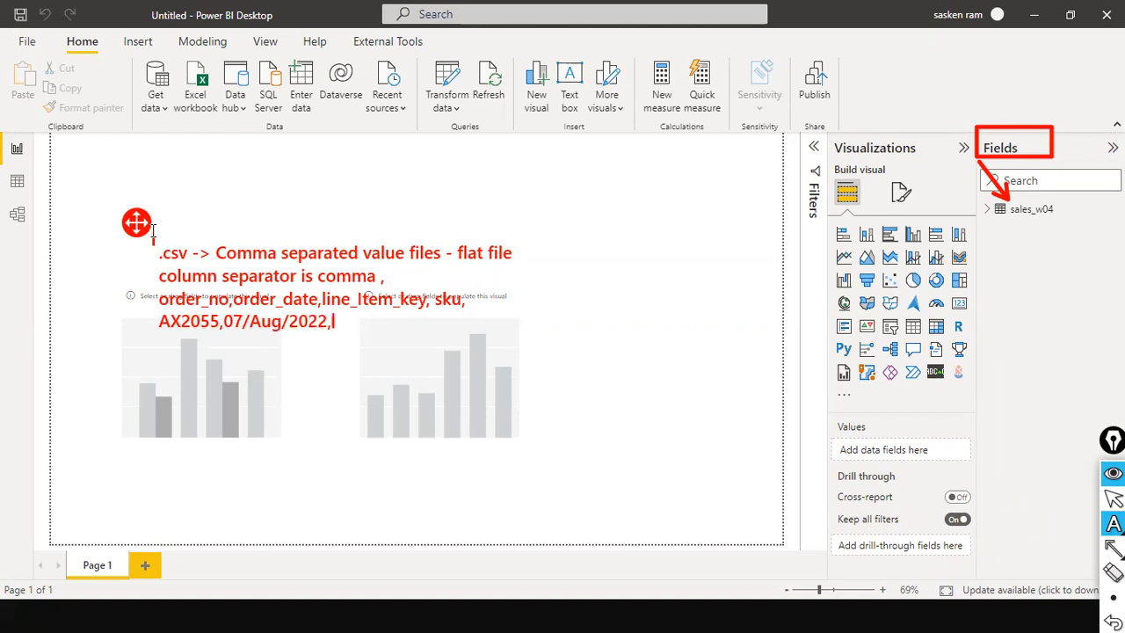
text(,1, PC08X01,)
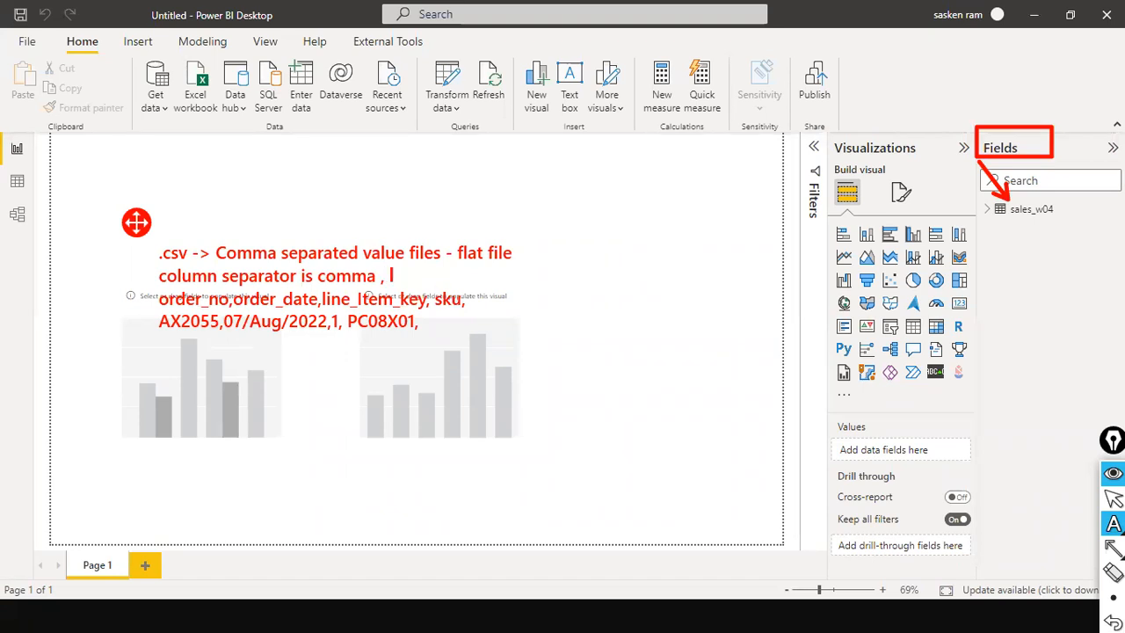
Add "||" to the separators in the second line and use it after the order number in the sample row.
text(||)
click(221, 321)
text(||)
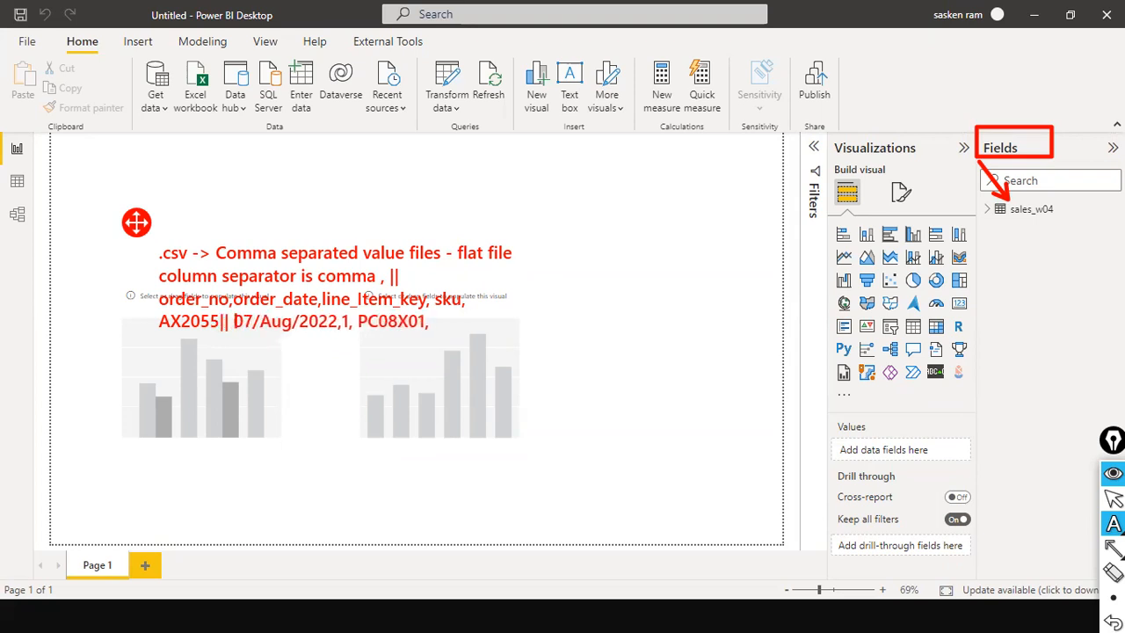
Add ", ;" to the separator list and replace the double pipe after the sample order number with a semicolon.
click(402, 275)
text(, ;)
click(235, 321)
key(BackSpace)
key(BackSpace)
key(BackSpace)
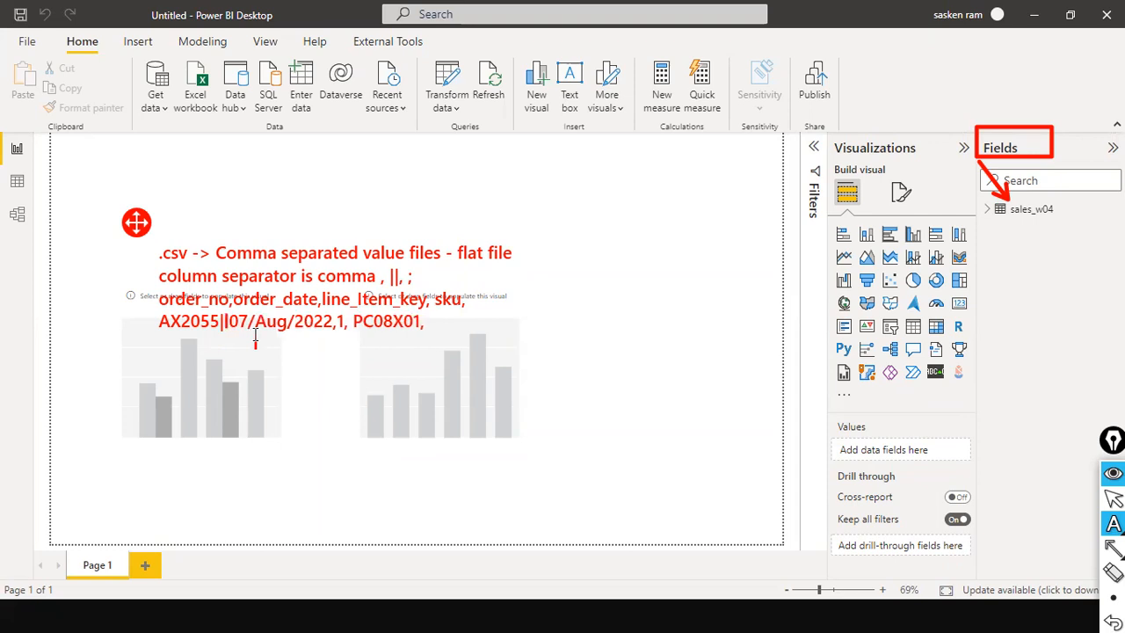
text(;)
Replace the comma between order_no and order_date in the header line with a semicolon.
key(Up)
key(Right)
text(\)
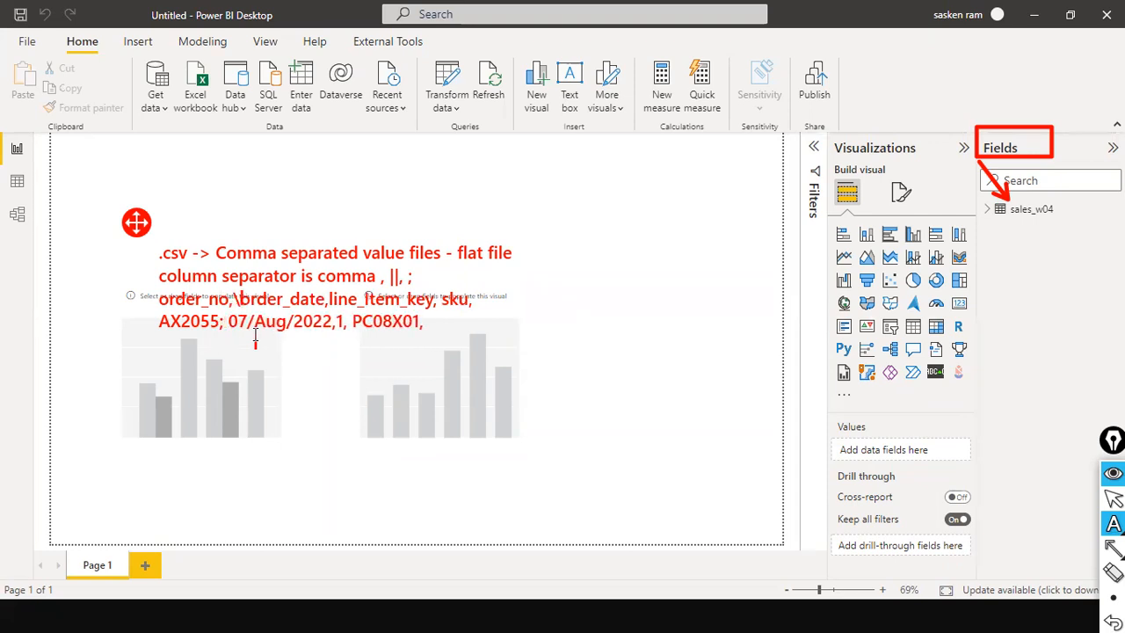
key(BackSpace)
key(BackSpace)
text(;)
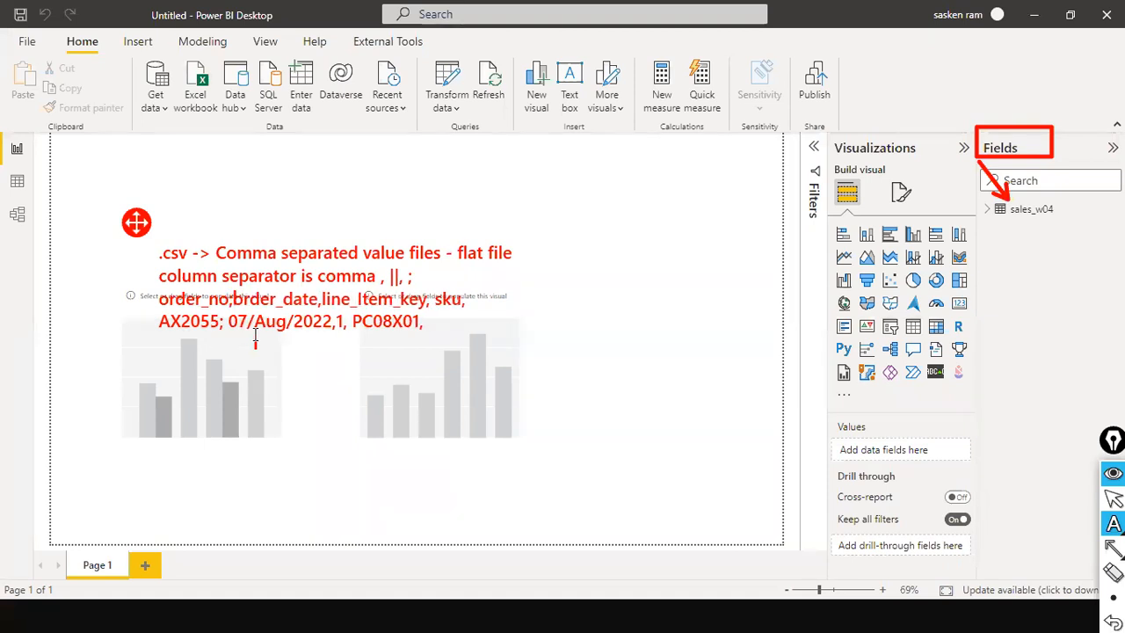
Replace the semicolons after order_no and after the sample order number with wide blank gaps as the column separator.
key(BackSpace)
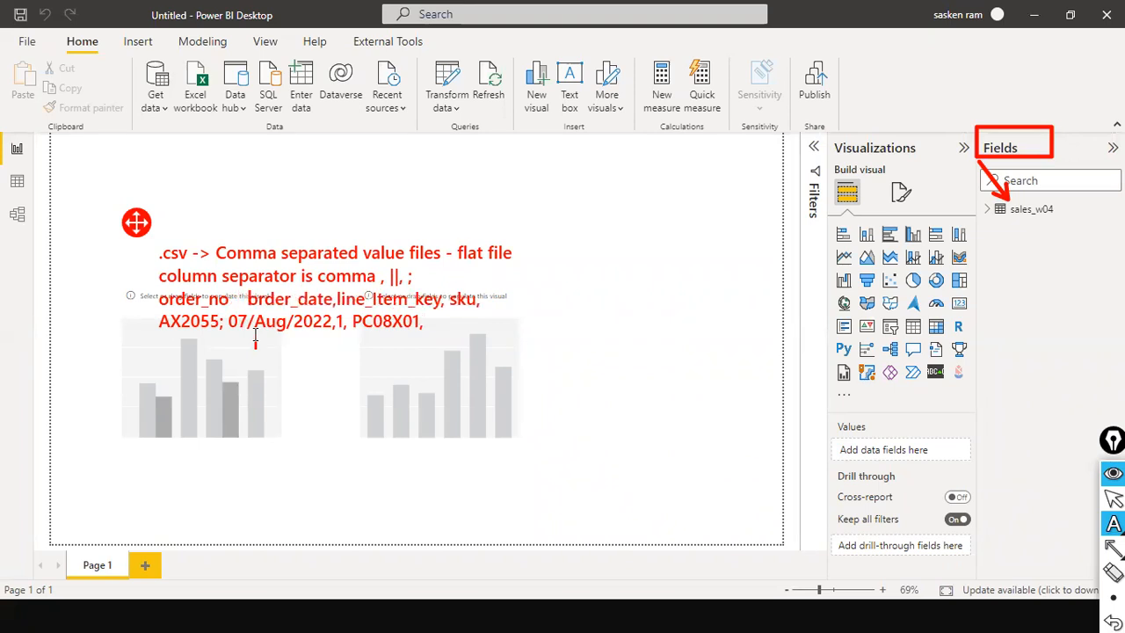
key(Left)
key(Left)
key(Left)
key(BackSpace)
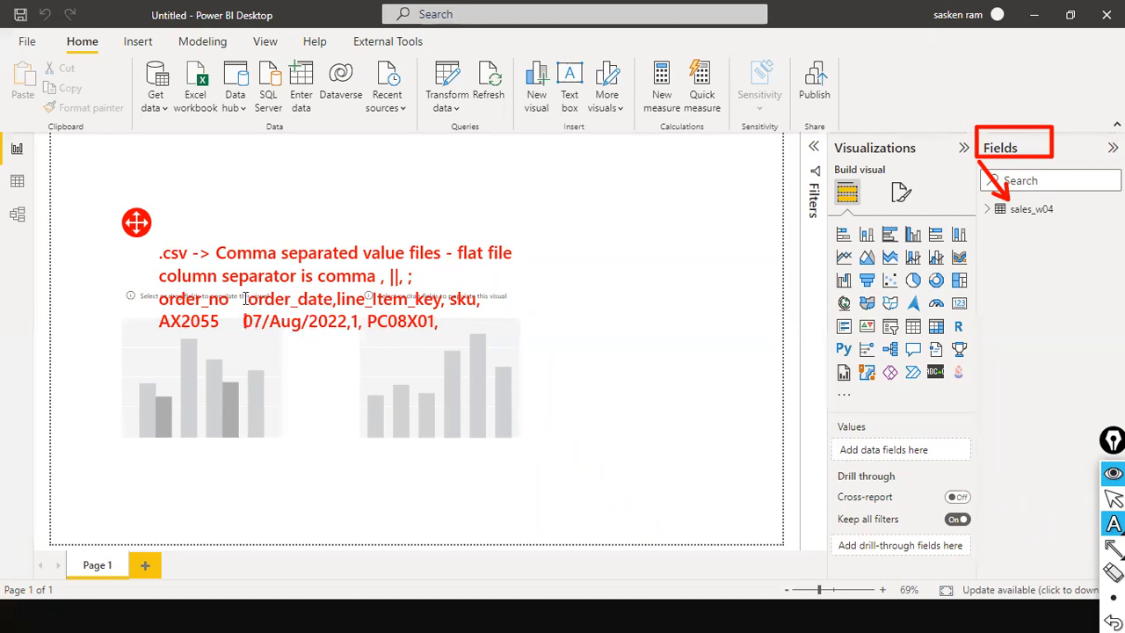
Highlight the comma, double pipe and semicolon separators in the second line of the annotation.
drag(390, 284, 344, 286)
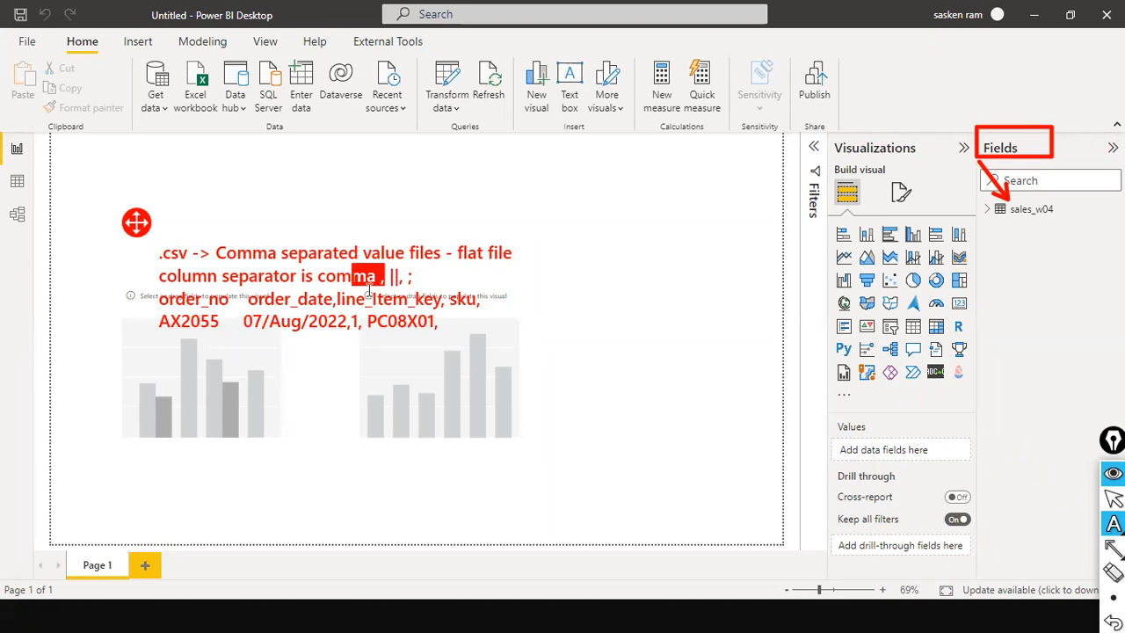
click(404, 290)
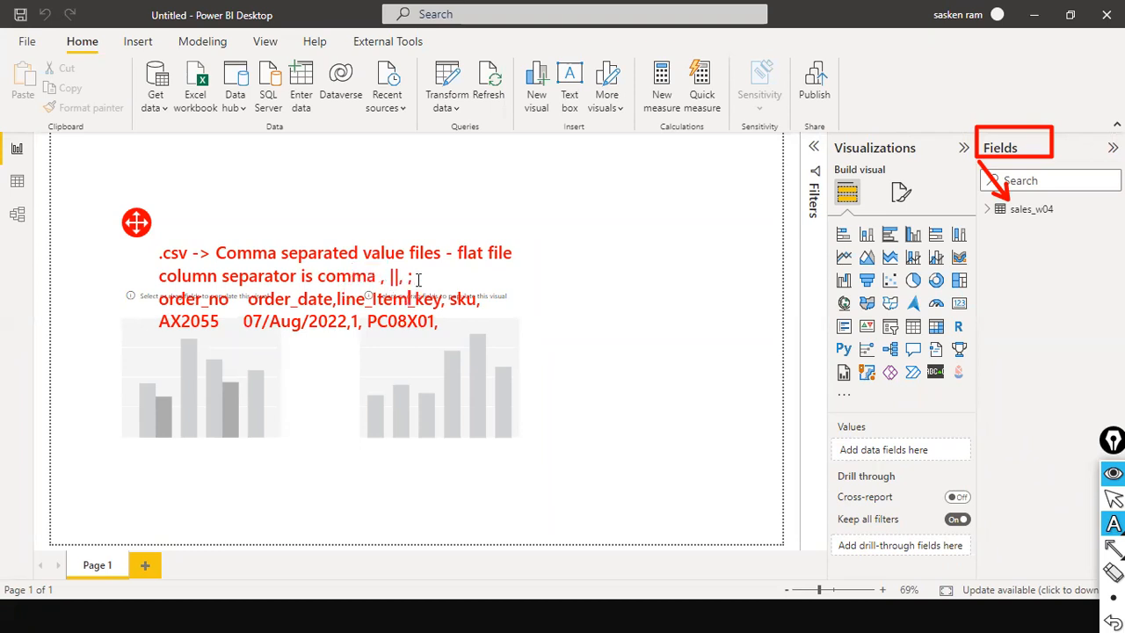
drag(384, 277, 420, 280)
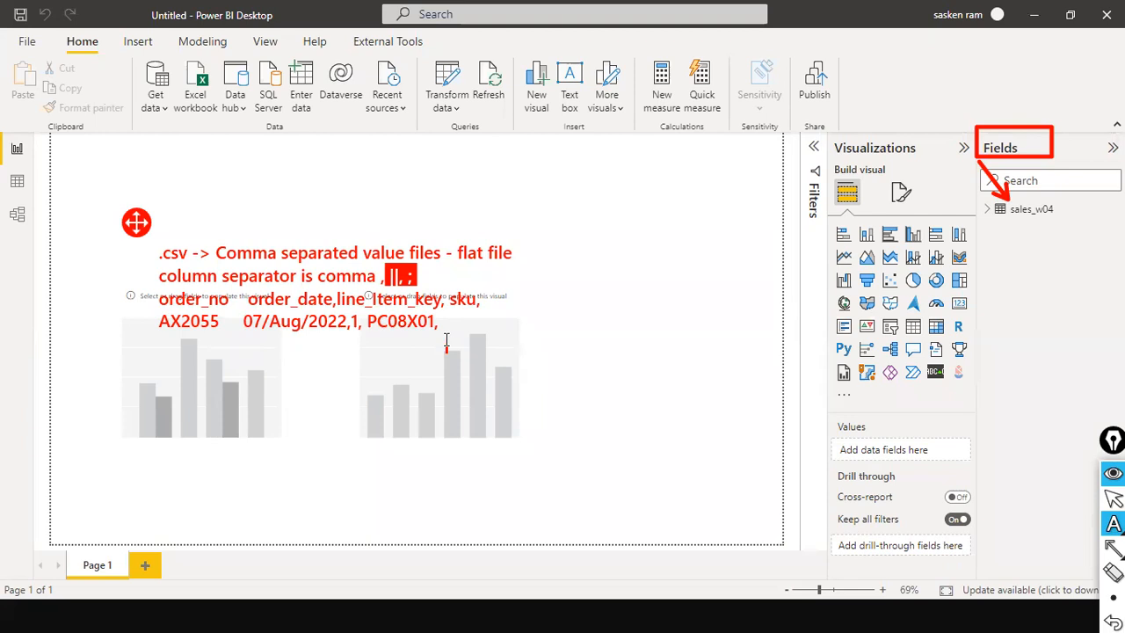
Switch to the File Explorer window showing Local Disk (D:), leave the annotation text tool and maximize the window.
key(super+Tab)
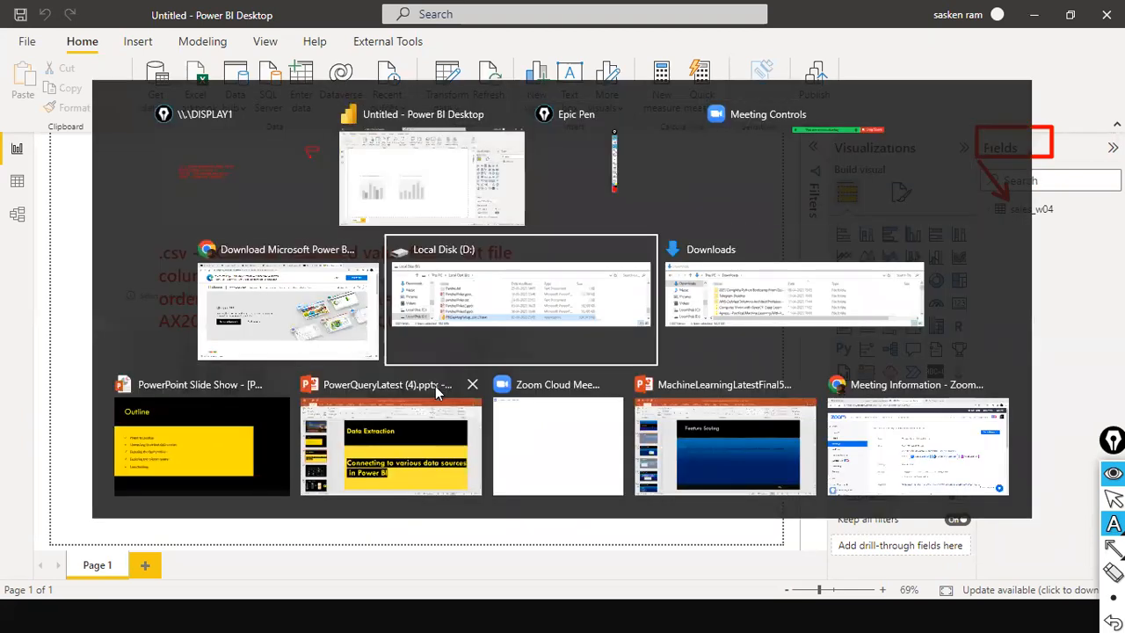
key(alt+Tab)
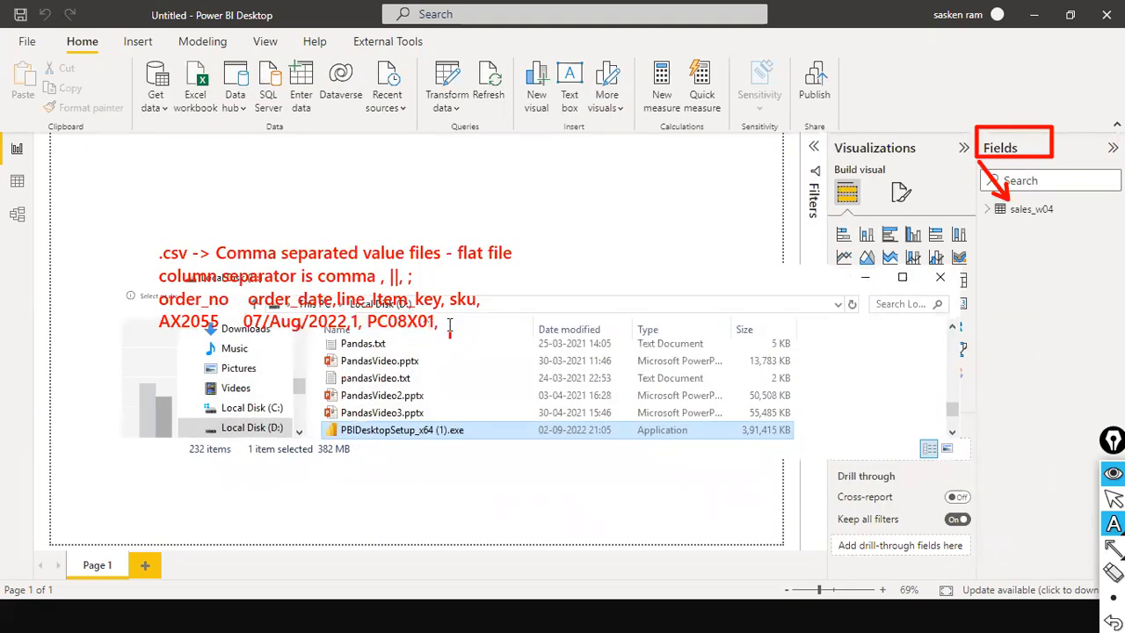
key(Escape)
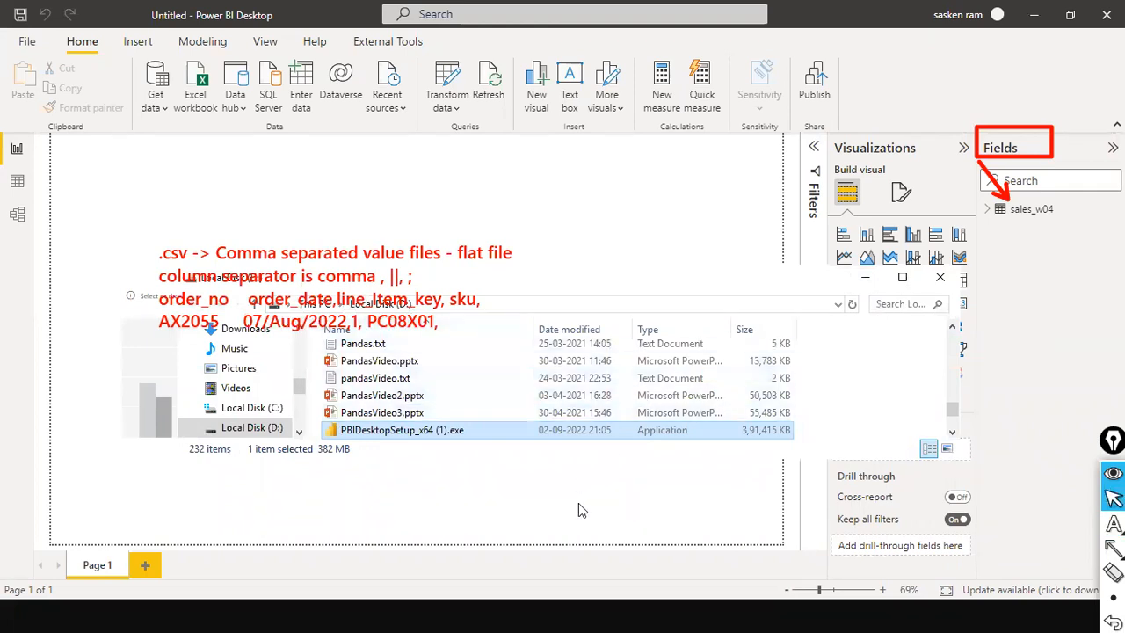
double_click(780, 281)
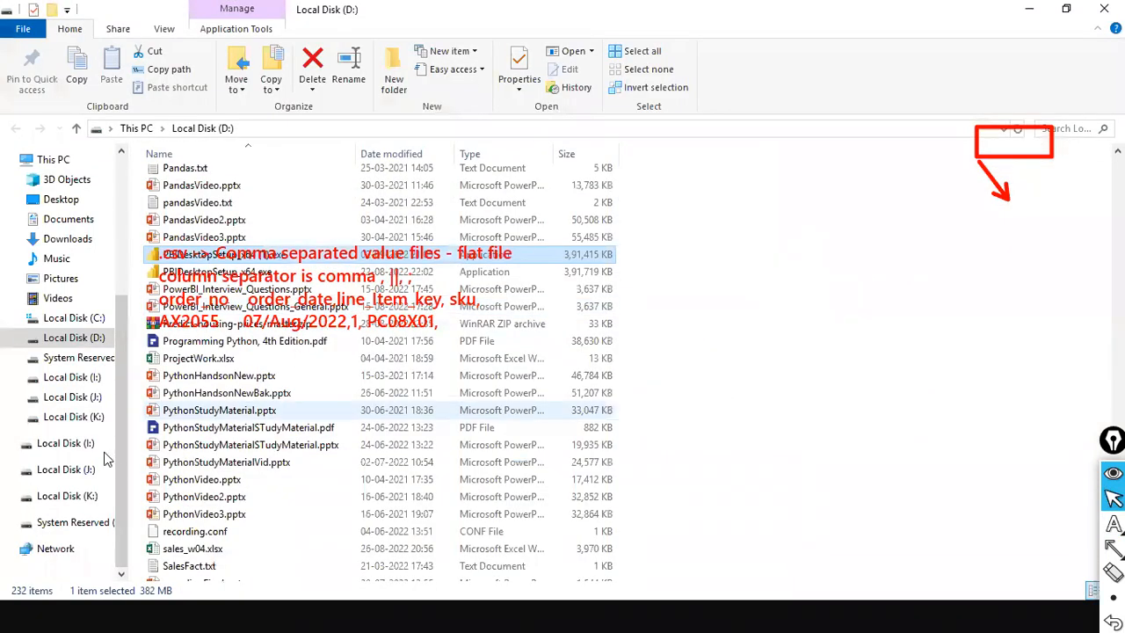
Open the dat1 folder on Local Disk (D:).
click(73, 340)
click(173, 390)
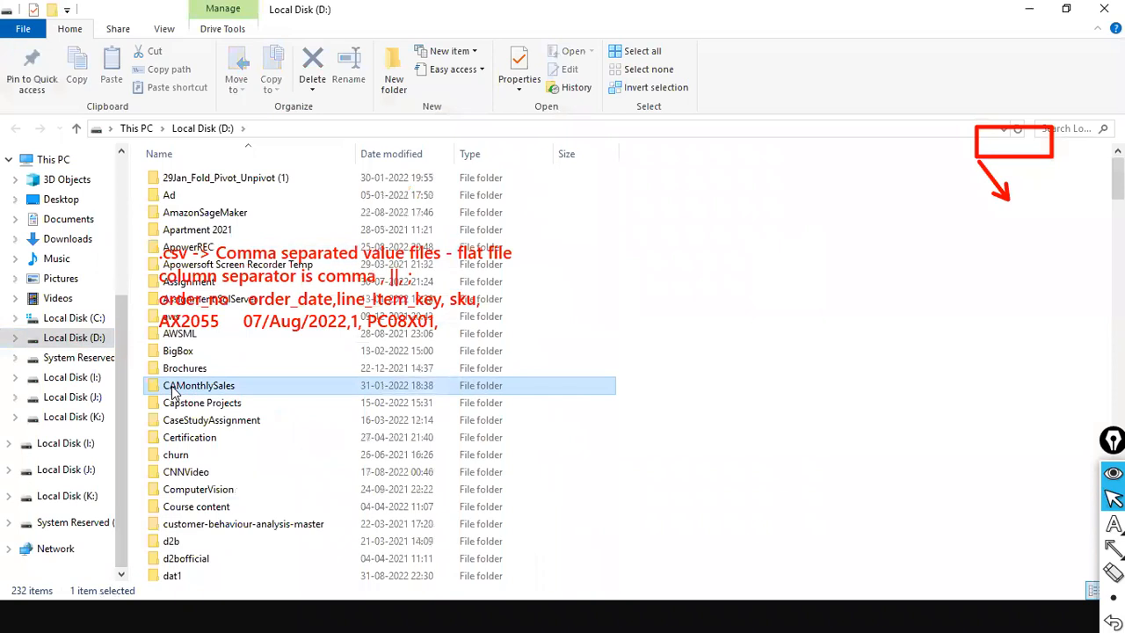
text(da)
click(167, 174)
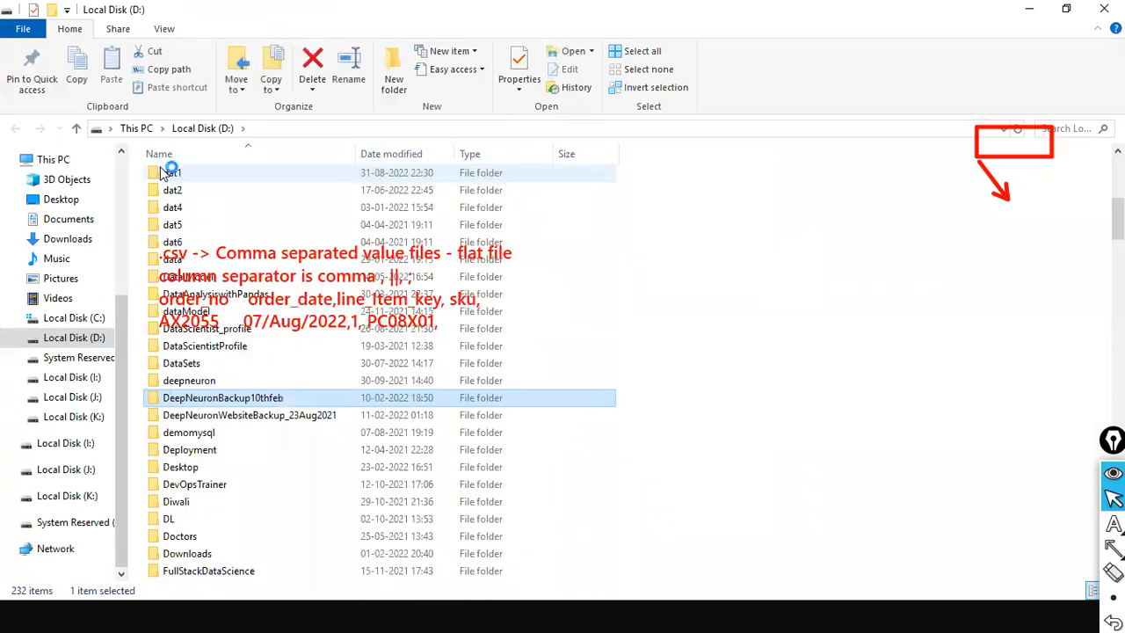
double_click(167, 174)
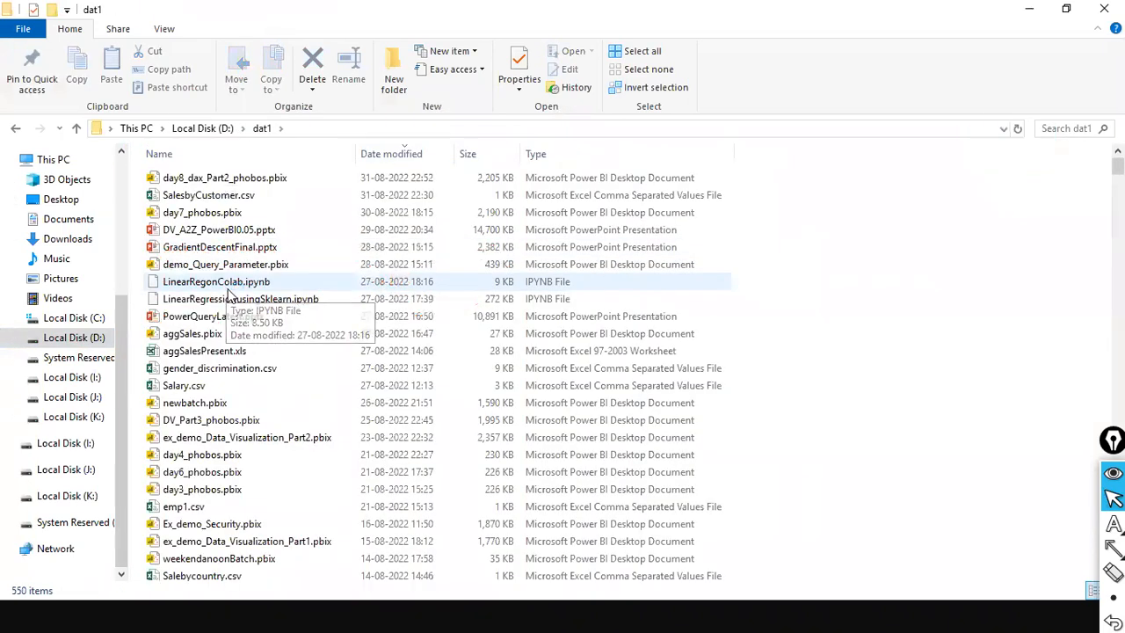
Locate and select the file sales_w04.csv in the dat1 folder.
click(232, 286)
text(sales-)
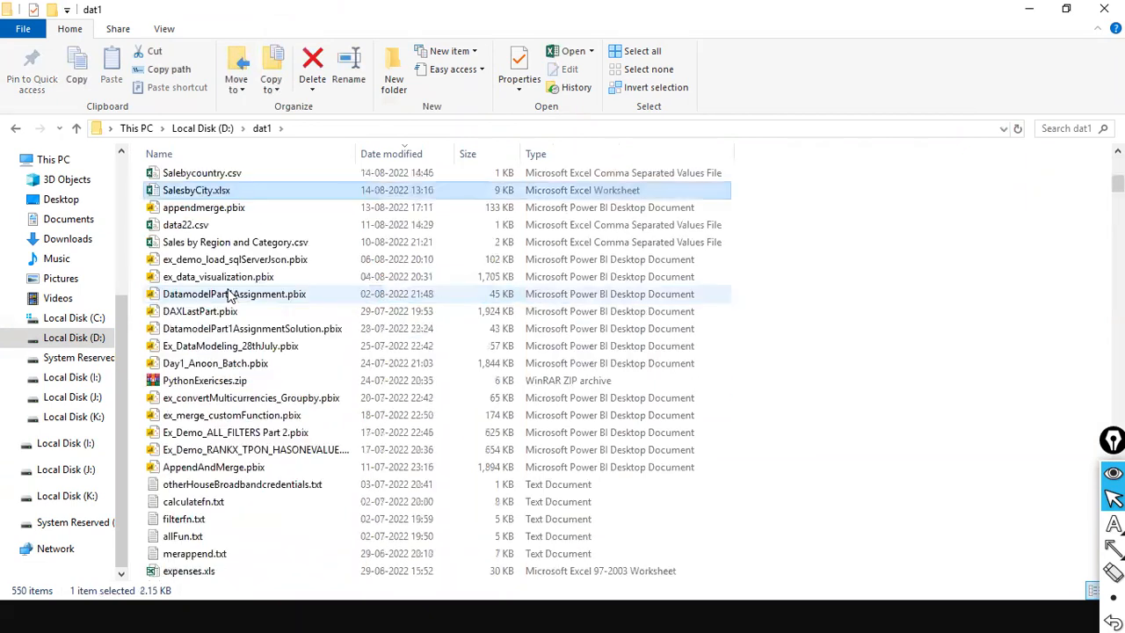
text(es_)
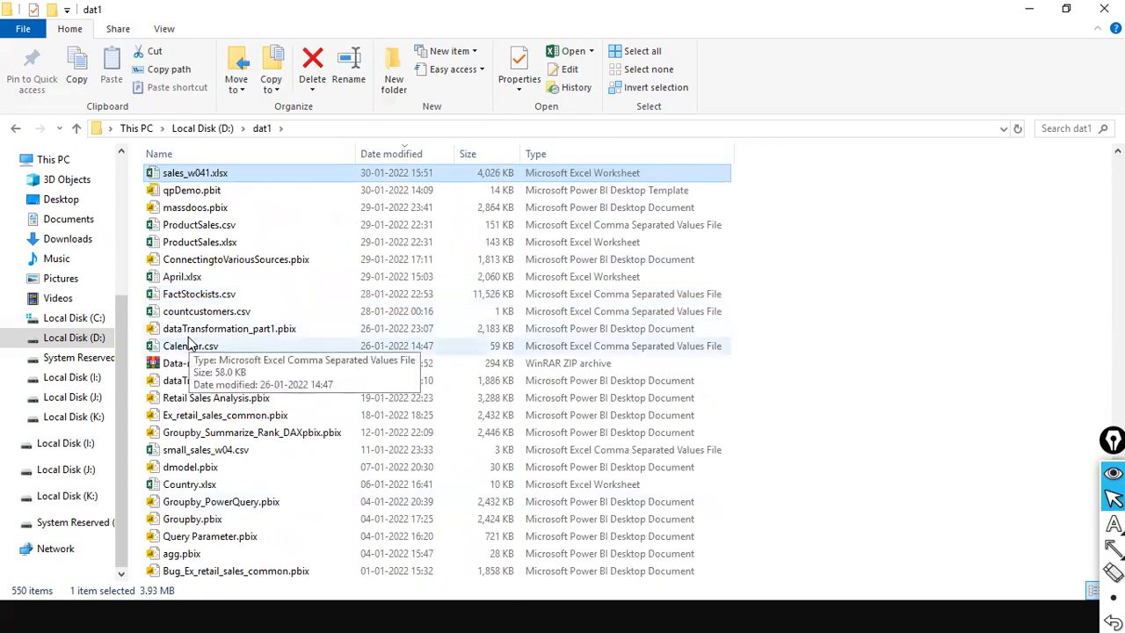
text(sales_)
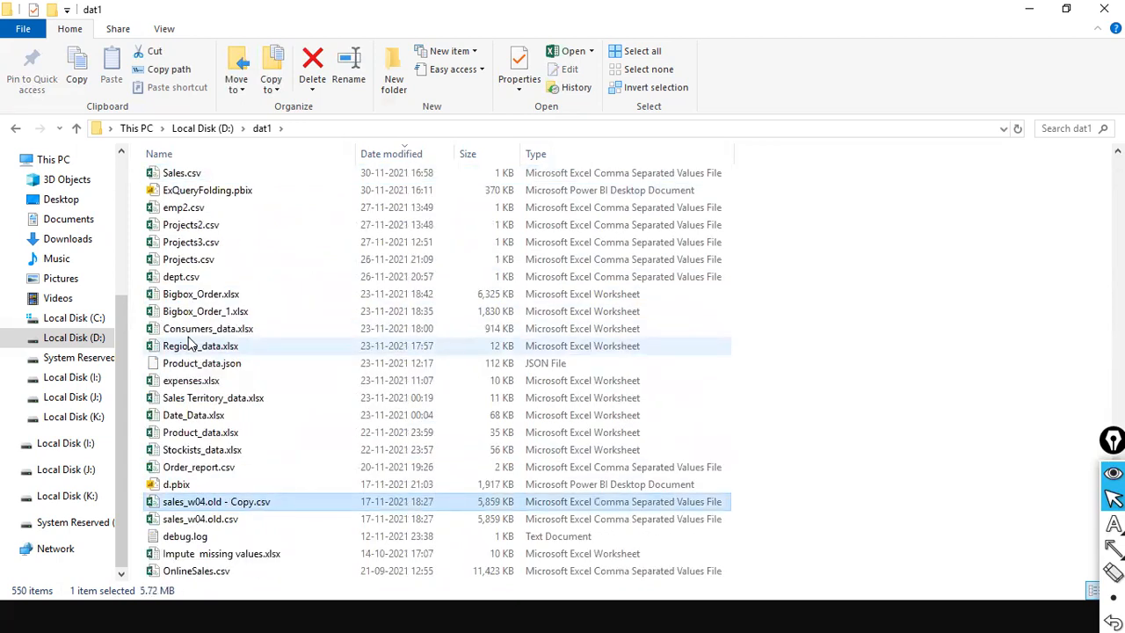
click(202, 520)
scroll(201, 521, down, 2)
click(195, 525)
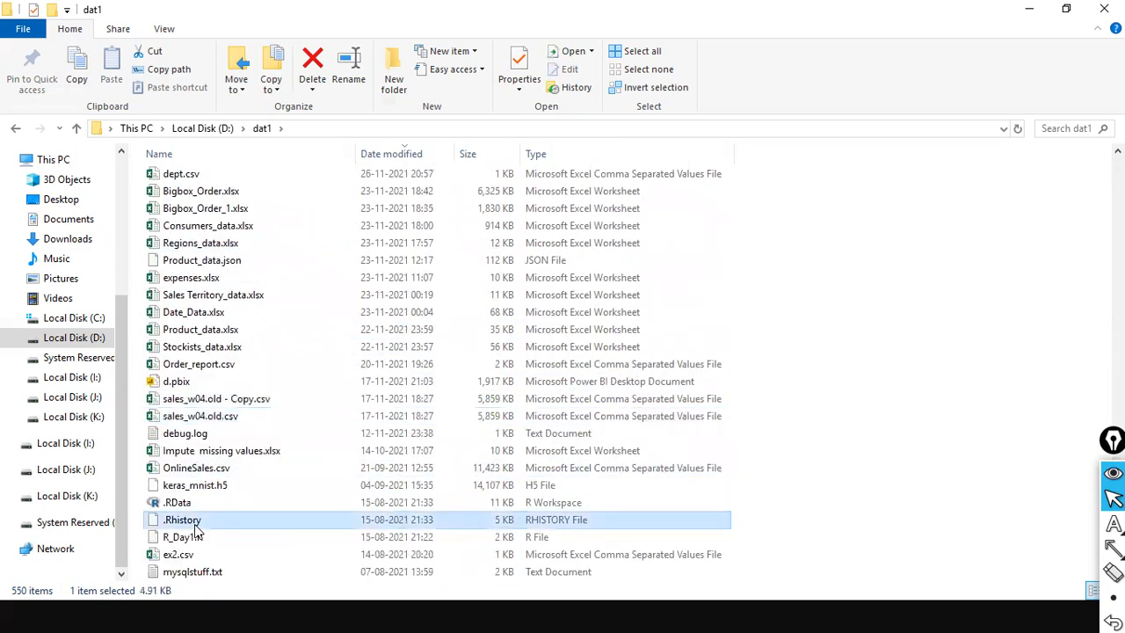
key(s)
key(Home)
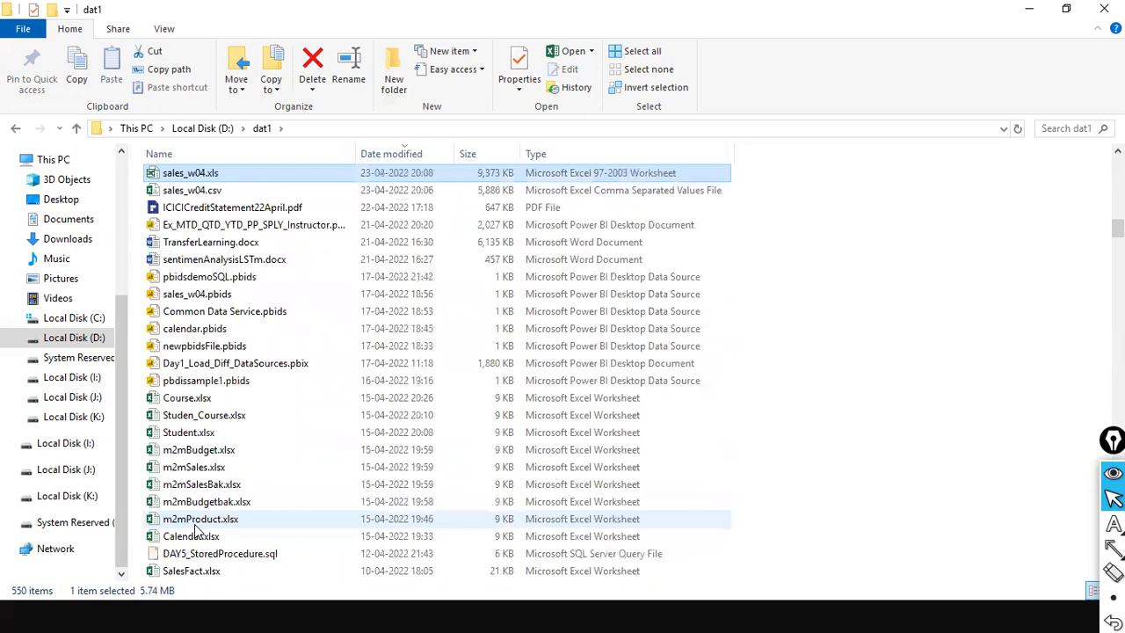
key(Down)
Open sales_w04.csv in a maximized Excel window and examine its Row.ID and Order_ID column headers.
double_click(202, 194)
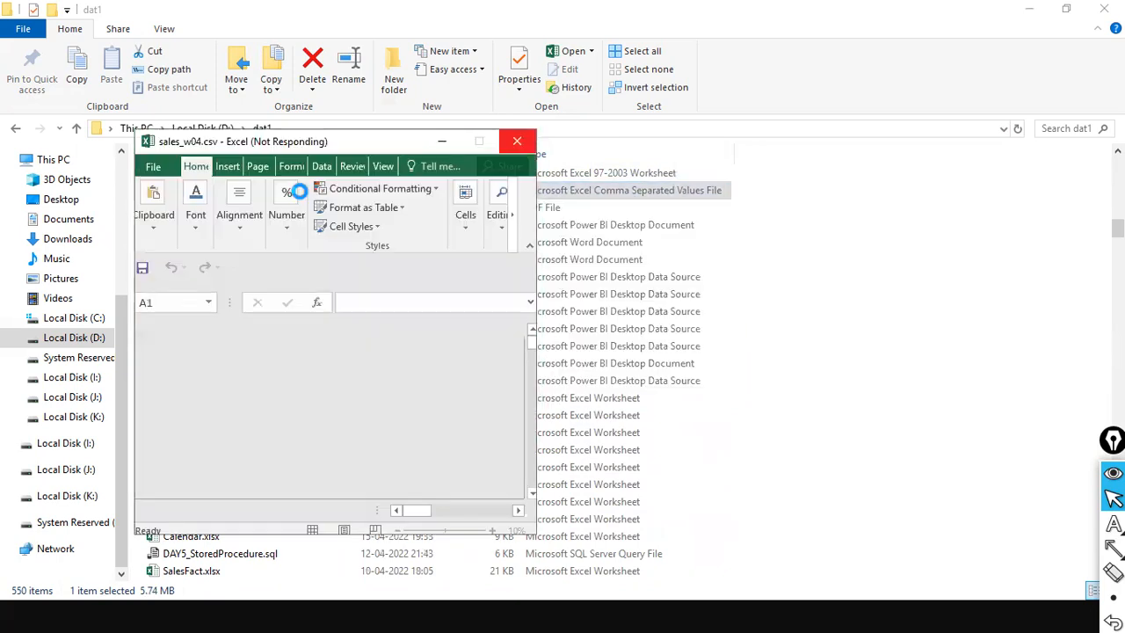
click(484, 143)
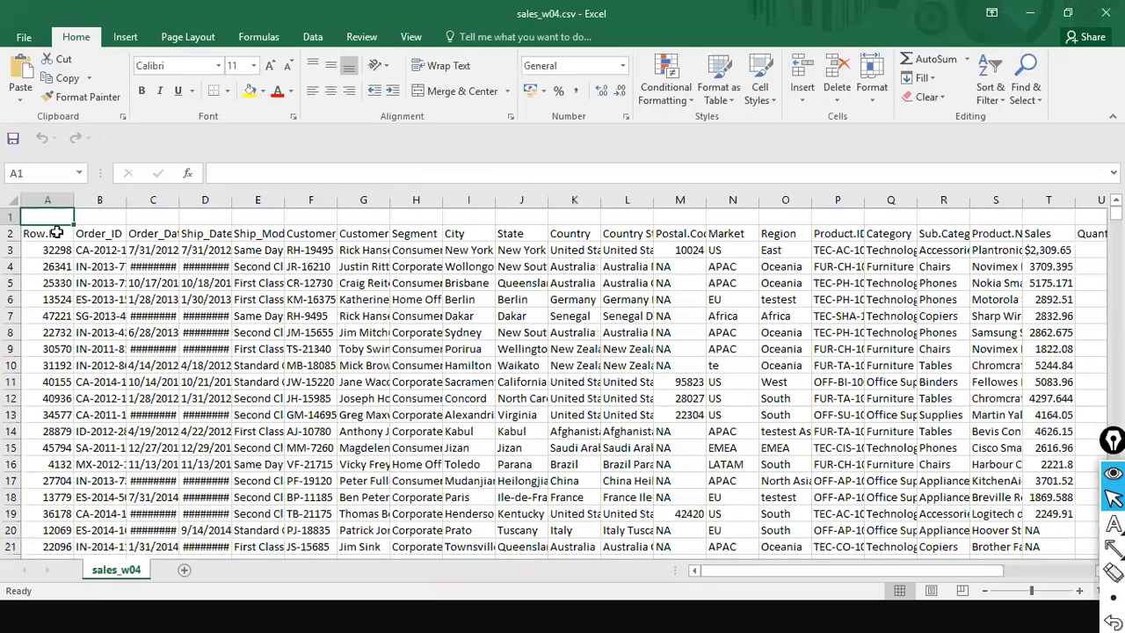
click(56, 233)
click(114, 232)
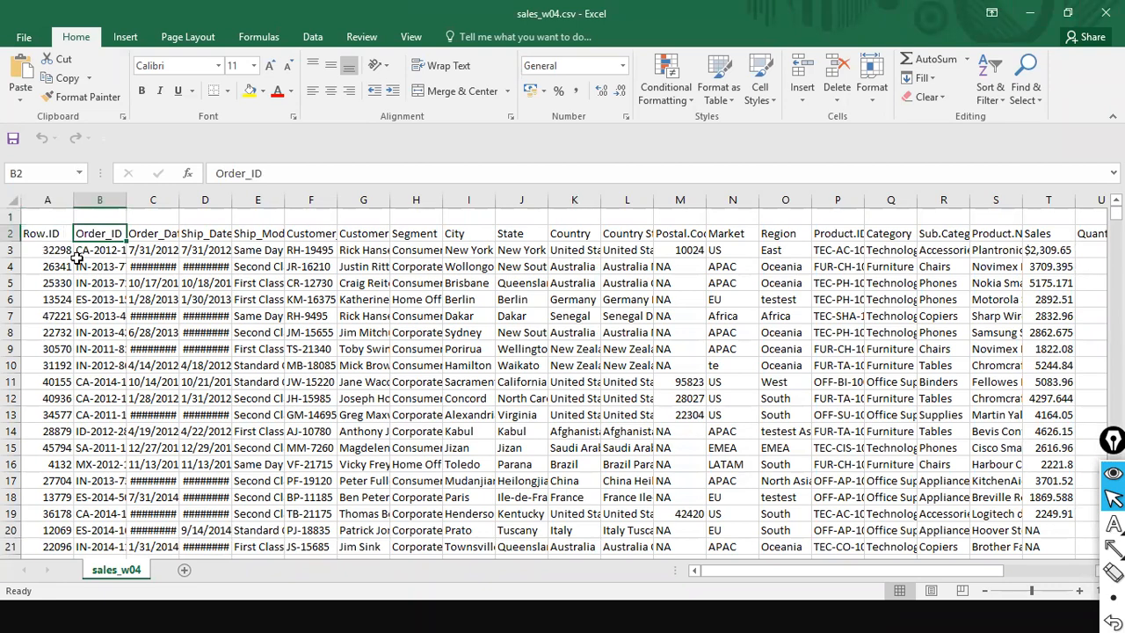
Close Excel and open sales_w04.csv in Notepad instead.
click(1105, 12)
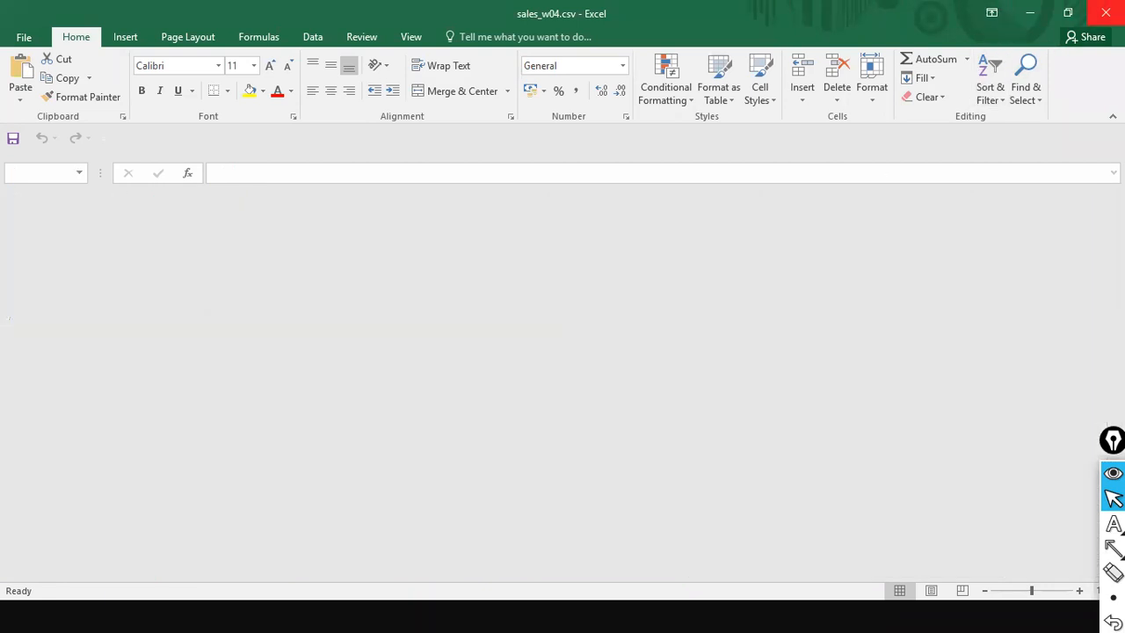
right_click(205, 195)
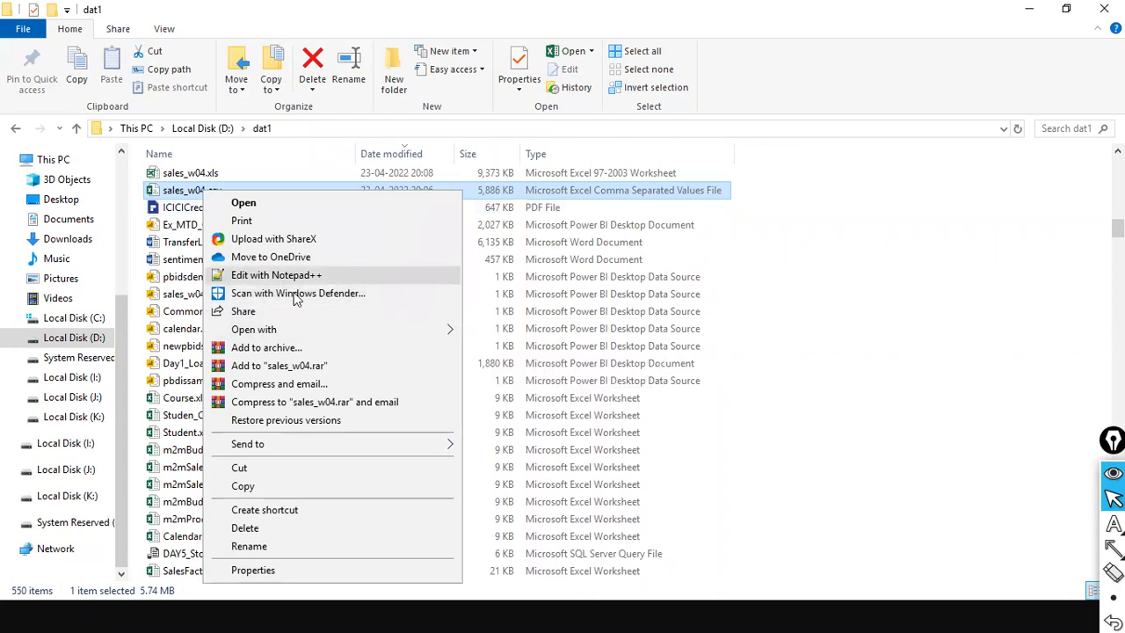
mouse_move(290, 329)
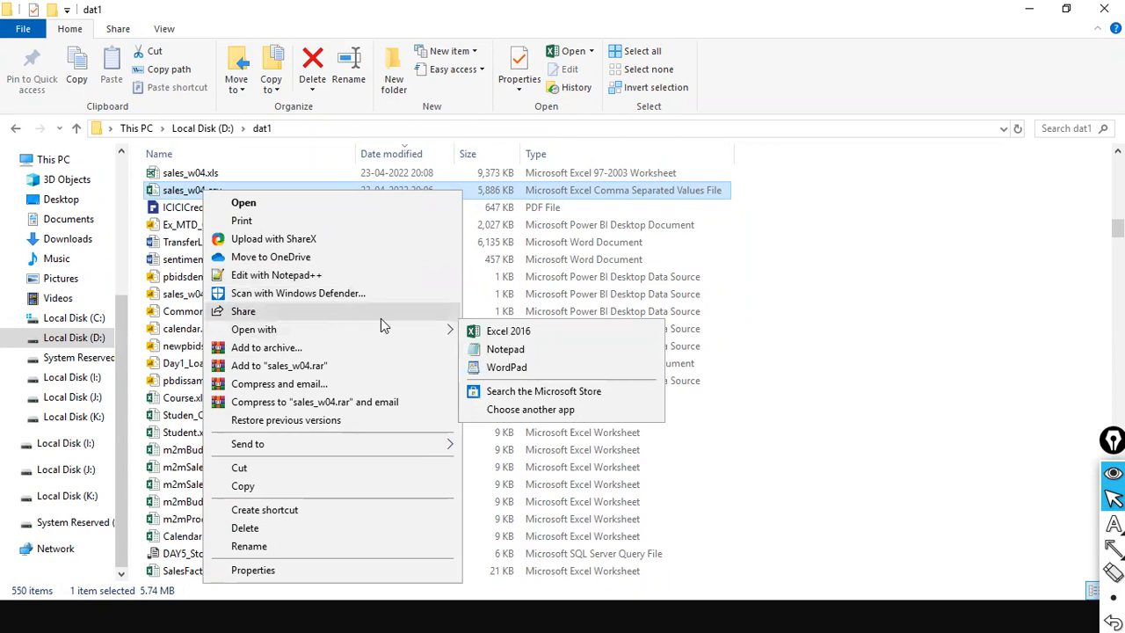
click(506, 349)
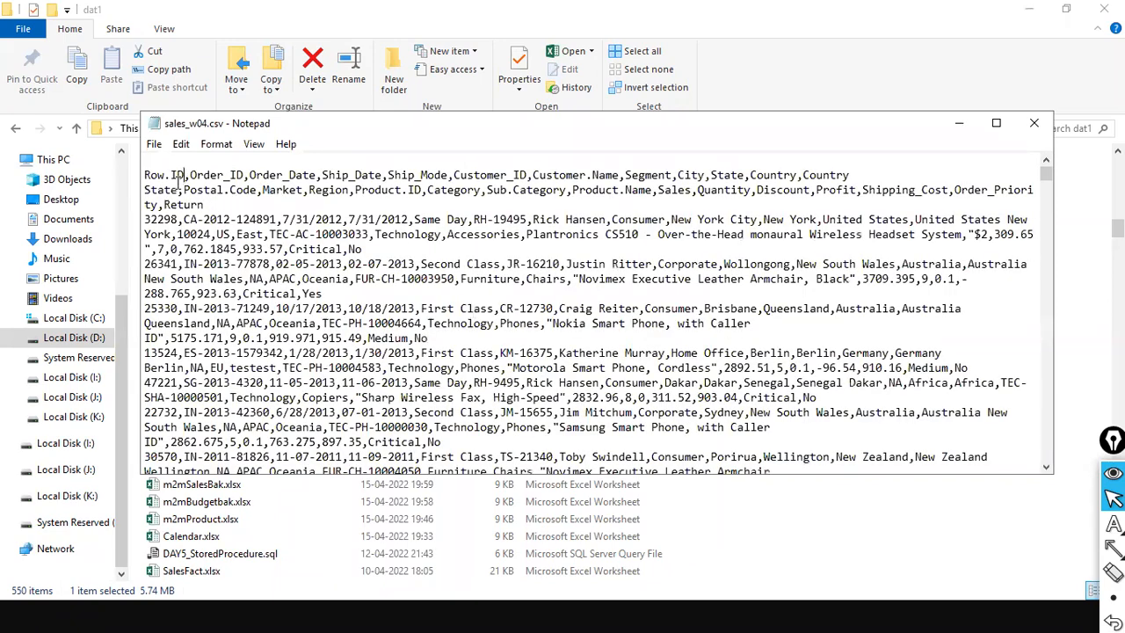
Examine how commas separate the column names in the header line, starting at Row.ID, and close Notepad.
drag(186, 173, 144, 175)
click(171, 180)
double_click(181, 176)
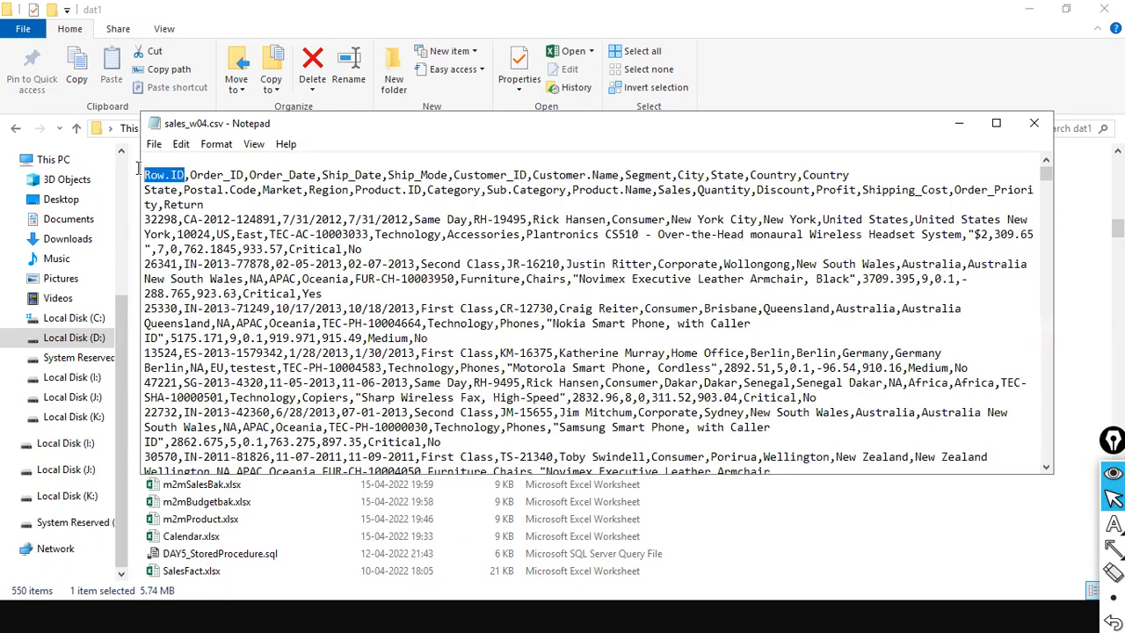
click(181, 176)
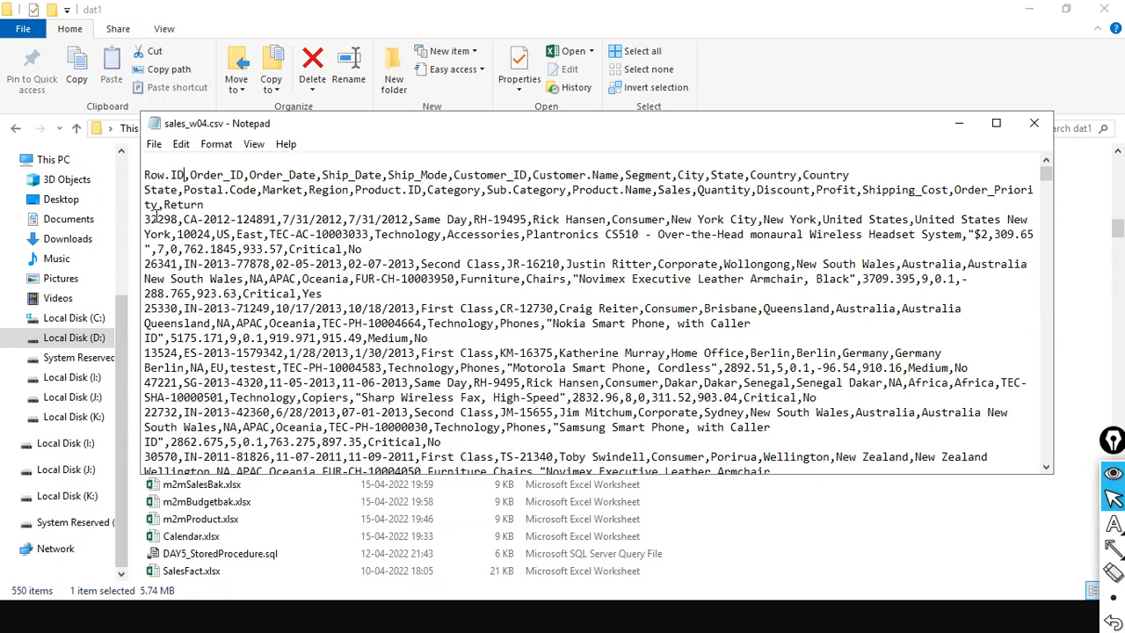
drag(188, 176, 186, 184)
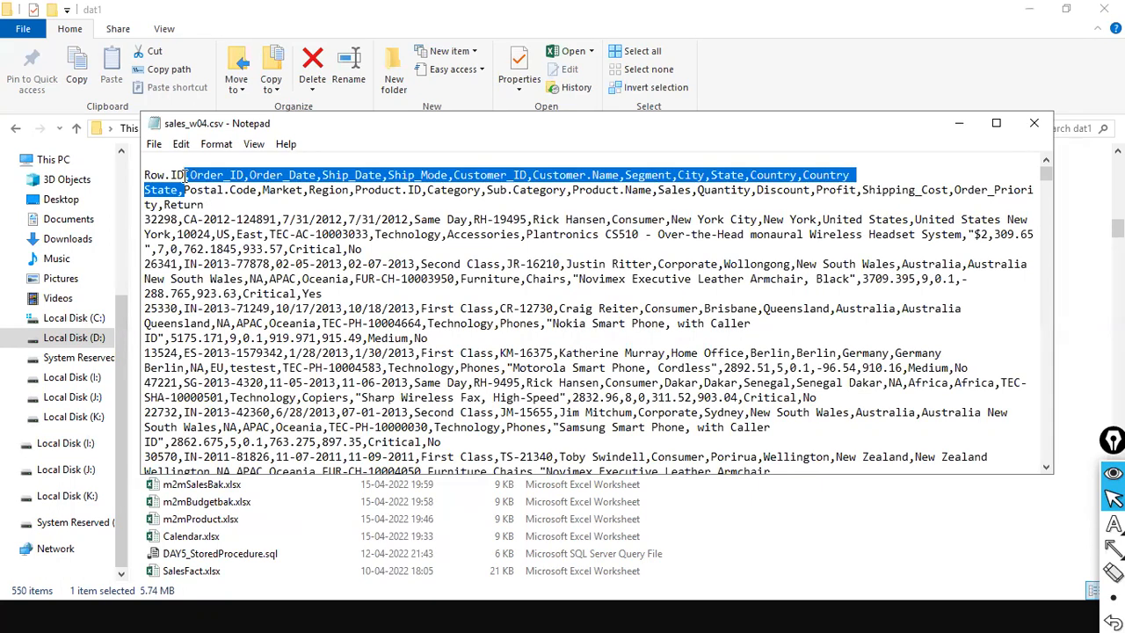
click(185, 179)
click(249, 178)
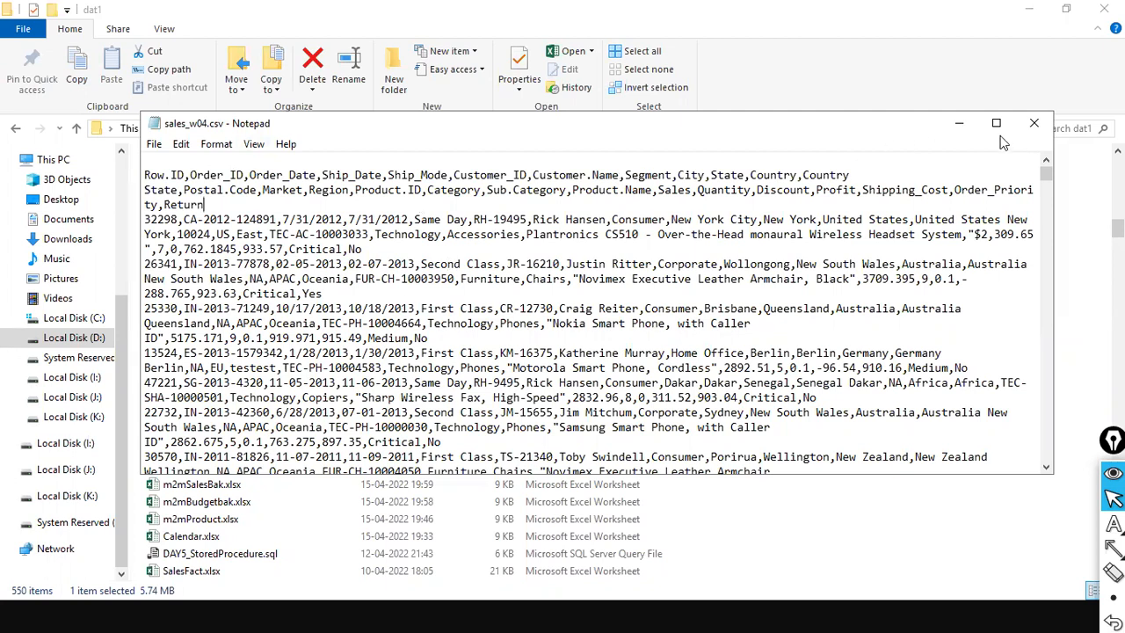
click(1034, 123)
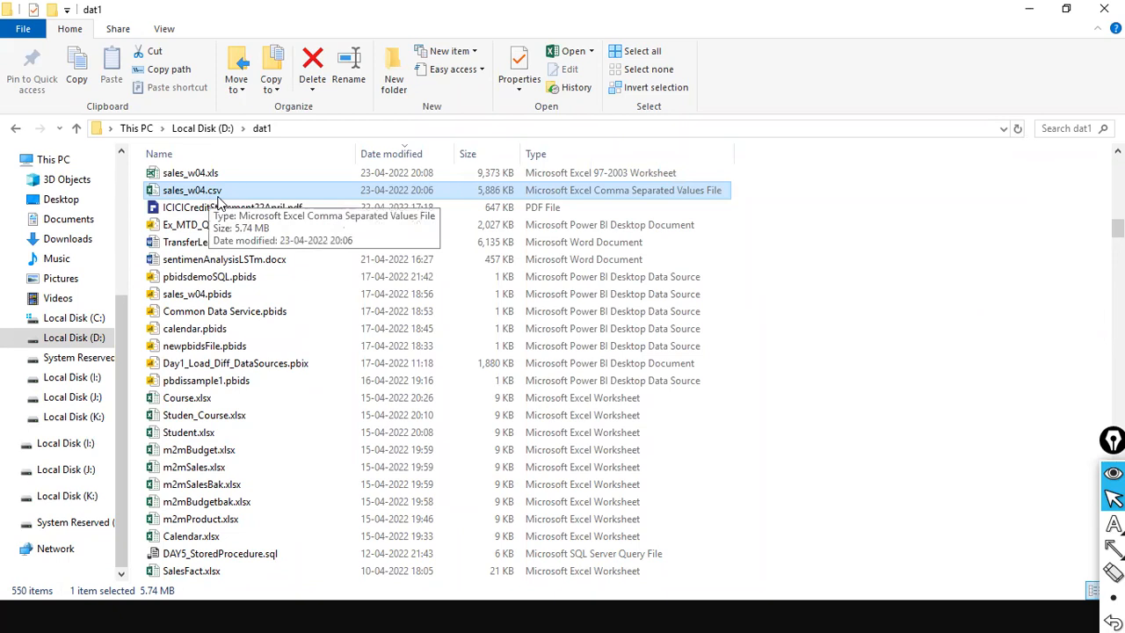
Switch back to the untitled Power BI Desktop report.
key(alt+Tab)
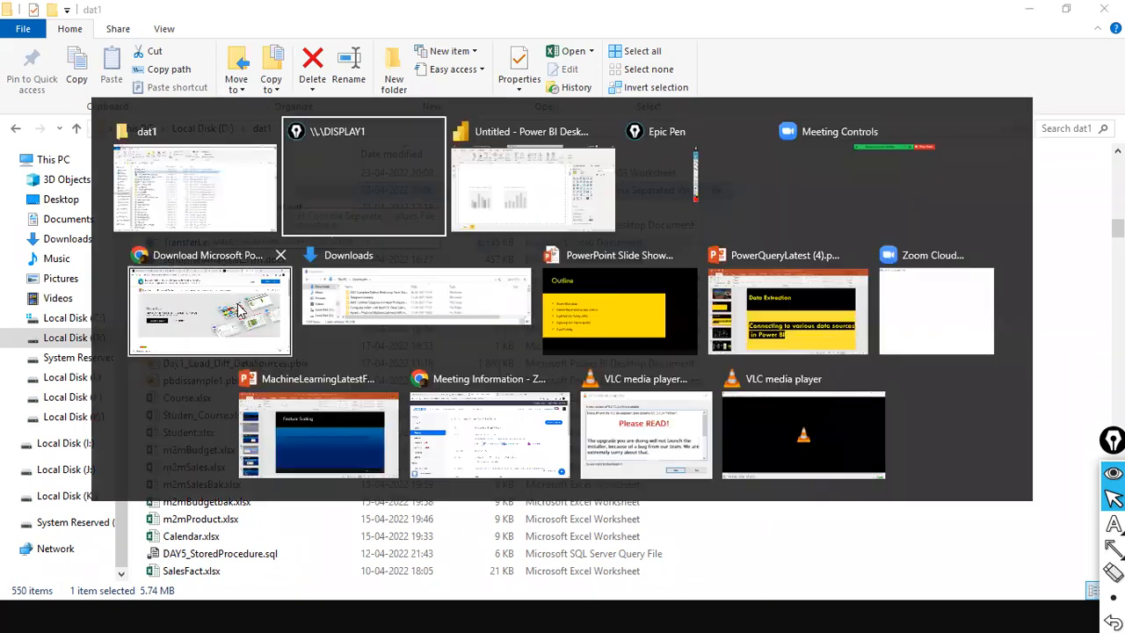
key(alt+Tab)
key(Tab)
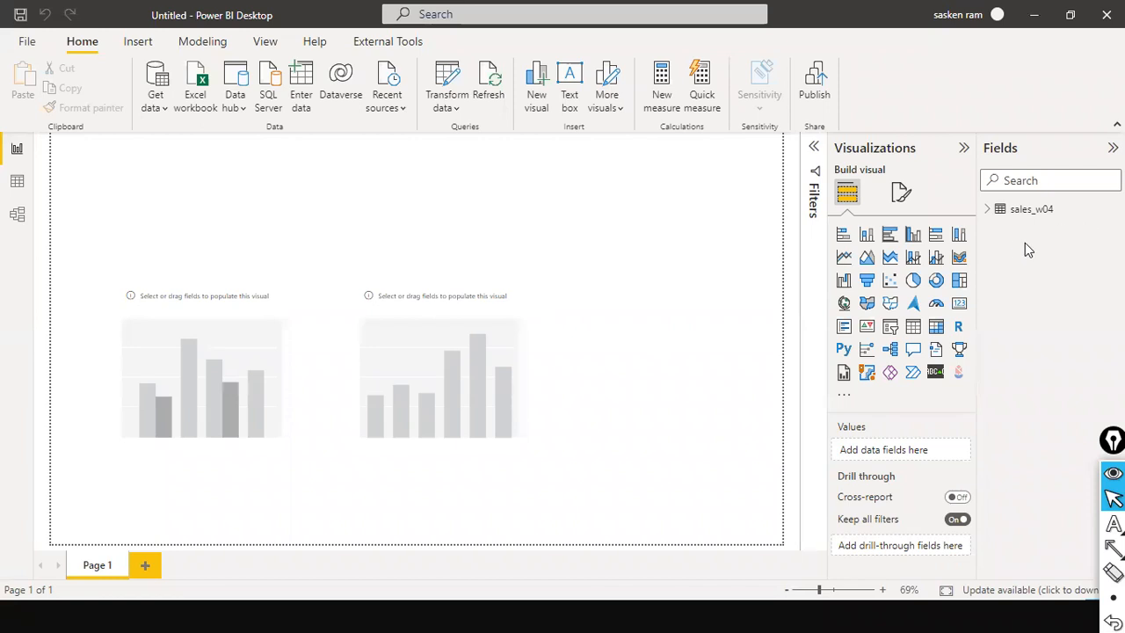
Draw an annotation arrow pointing up at the sales_w04 table in the field list.
key(ctrl+shift+a)
drag(1004, 288, 1006, 218)
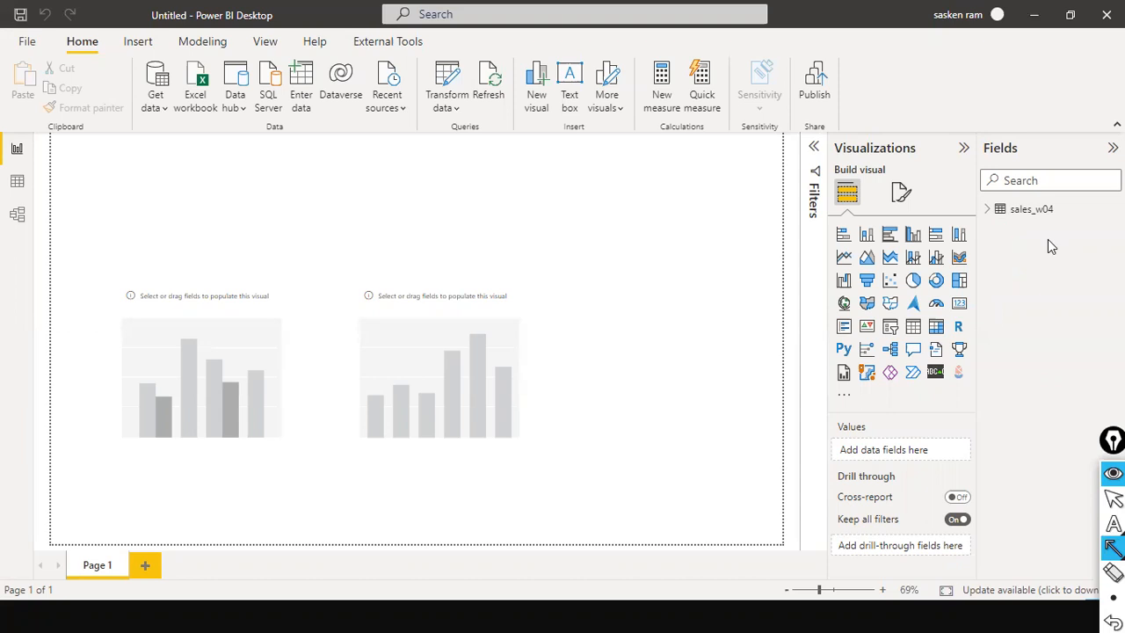
key(ctrl+shift+2)
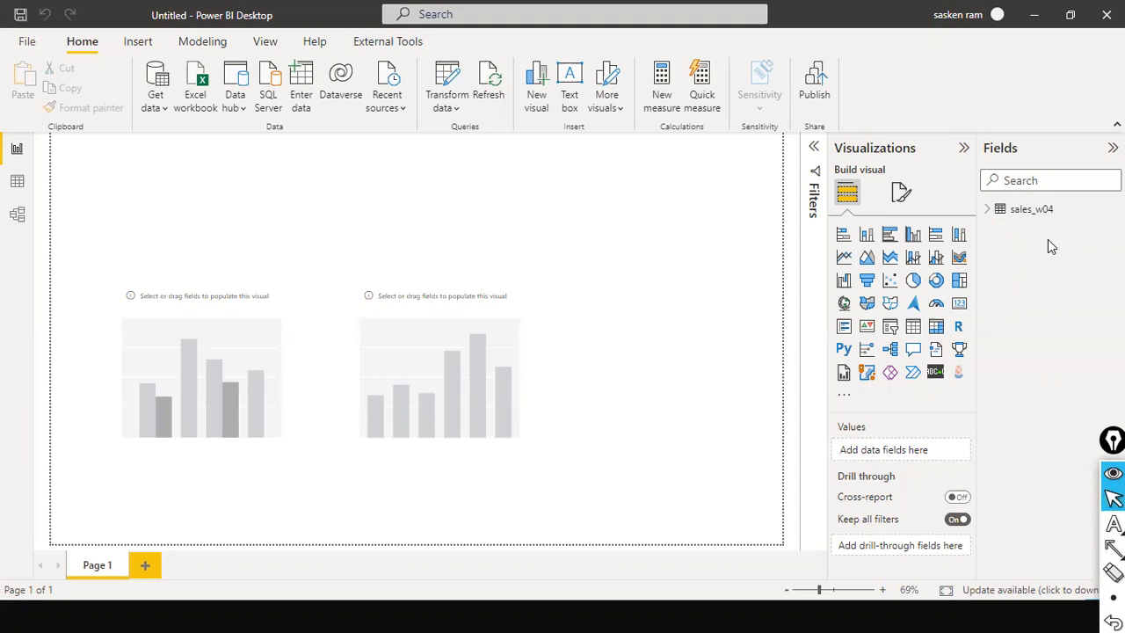
Expand the sales_w04 table and look through its list of columns.
click(986, 216)
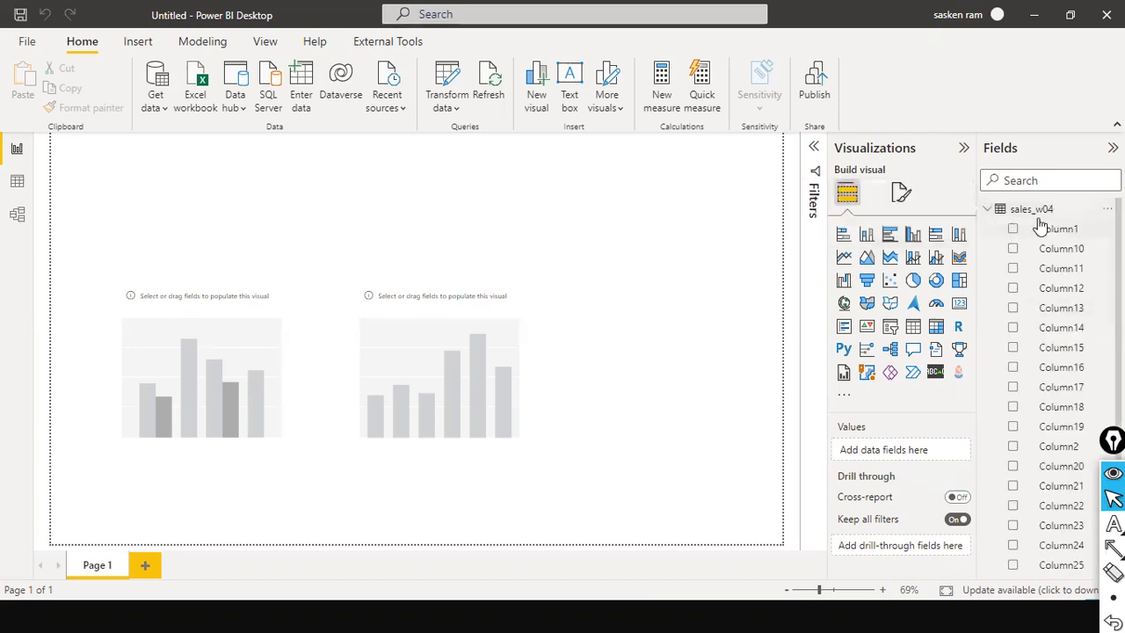
scroll(1041, 230, down, 2)
scroll(1042, 232, up, 2)
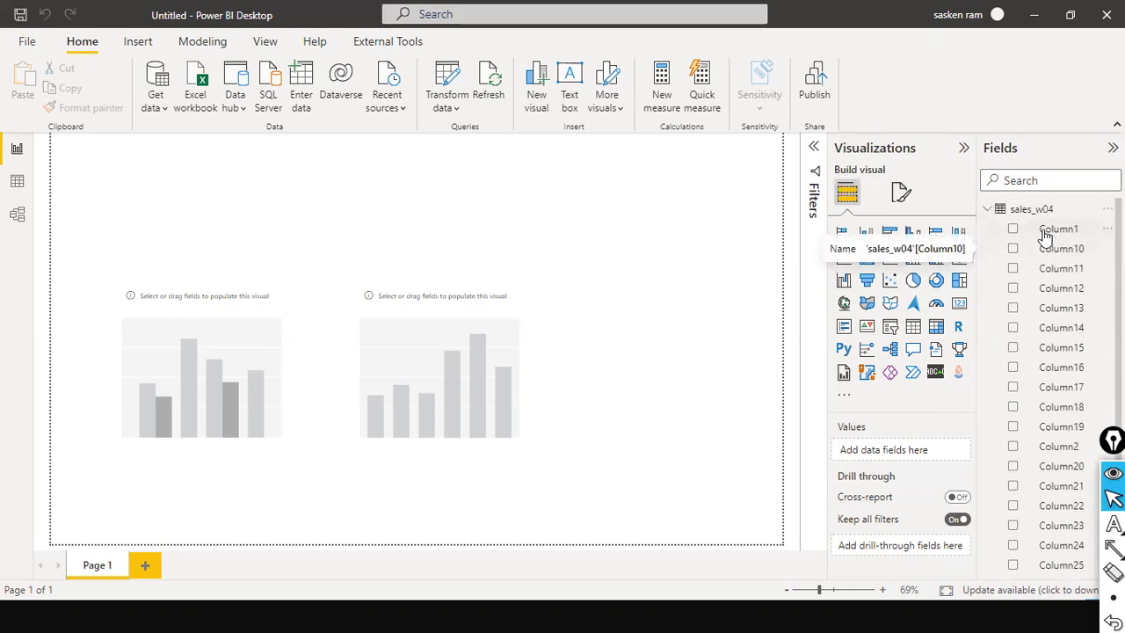
scroll(1046, 264, down, 3)
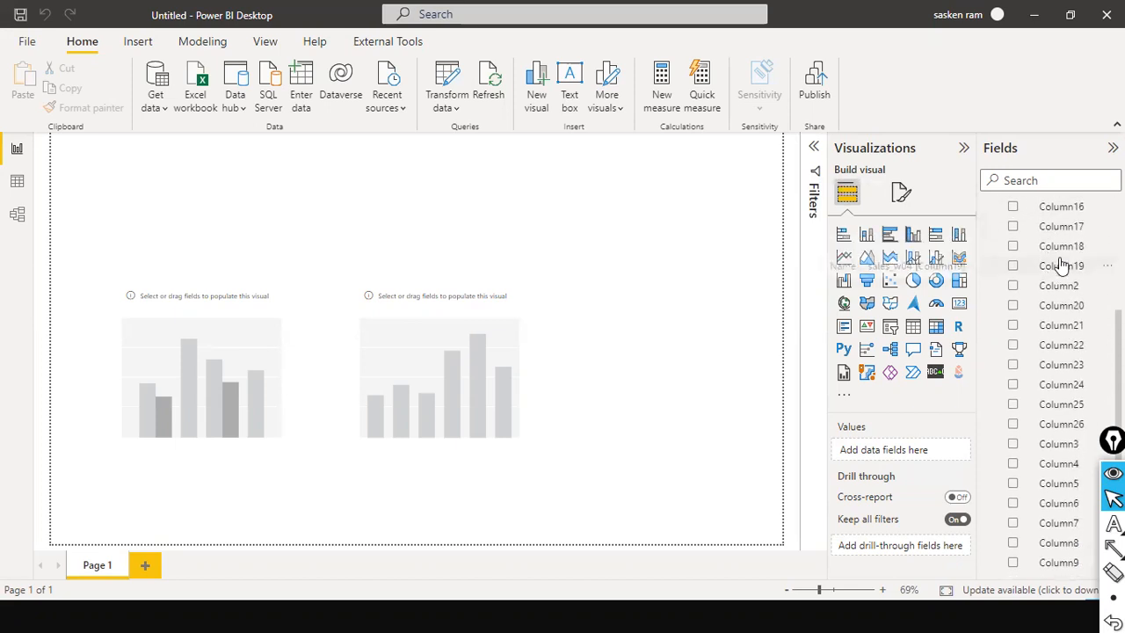
scroll(1063, 246, up, 3)
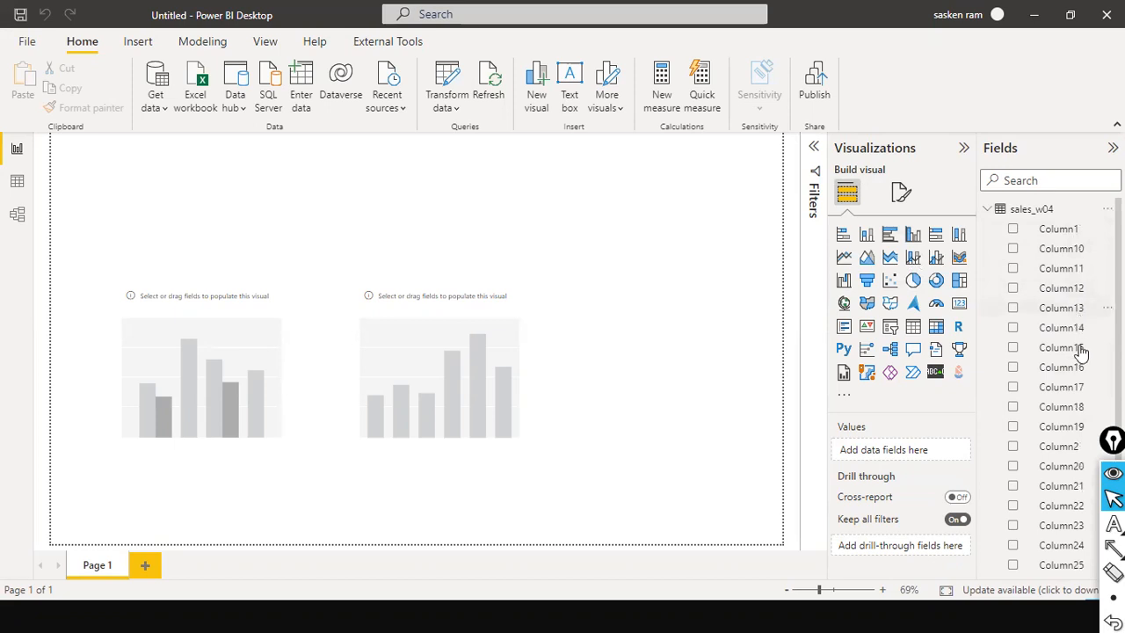
Look through the sales_w04 column list, and examine the table's rows and column headers in the Data view.
scroll(1079, 360, down, 3)
scroll(1082, 304, up, 3)
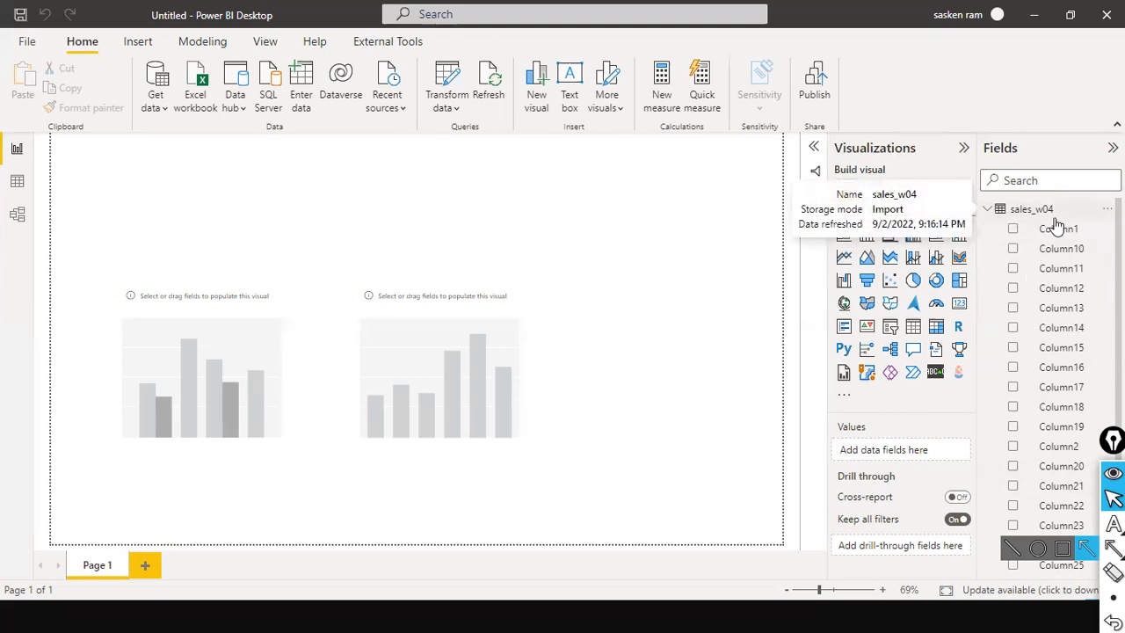
click(17, 184)
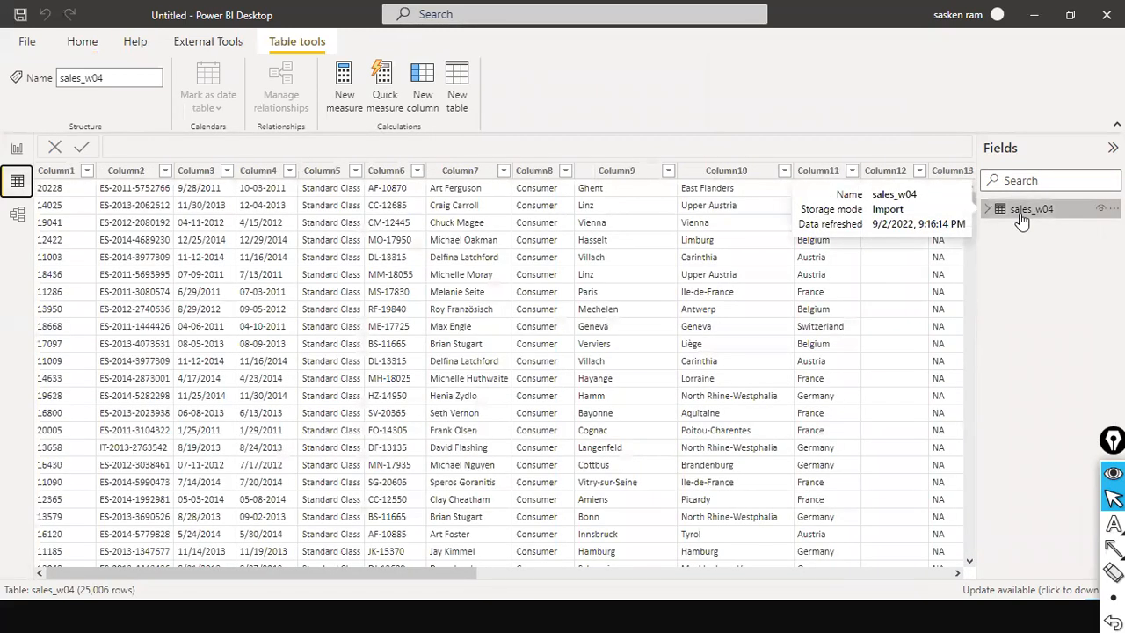
scroll(813, 237, down, 6)
scroll(813, 237, up, 6)
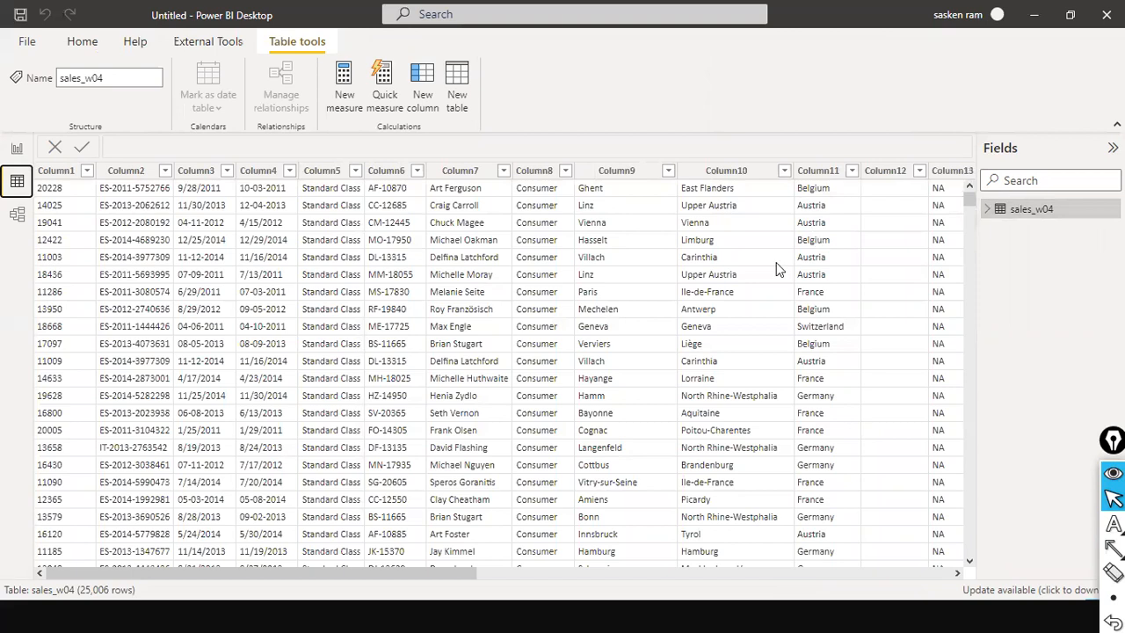
scroll(832, 312, down, 1)
scroll(833, 312, up, 1)
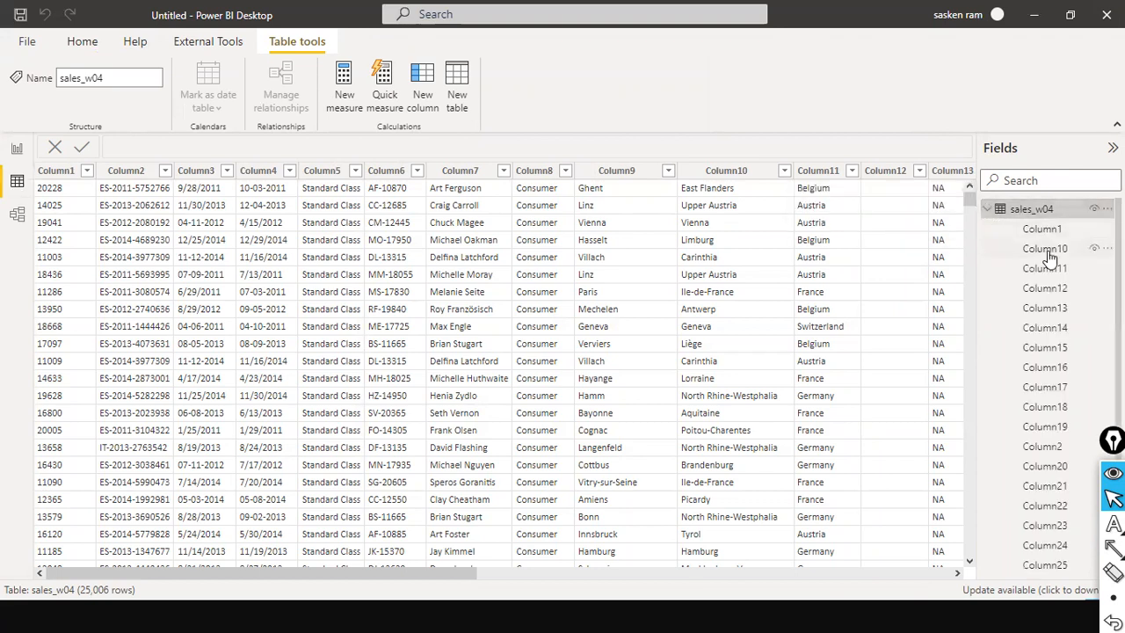
scroll(1053, 435, down, 3)
scroll(1055, 369, up, 3)
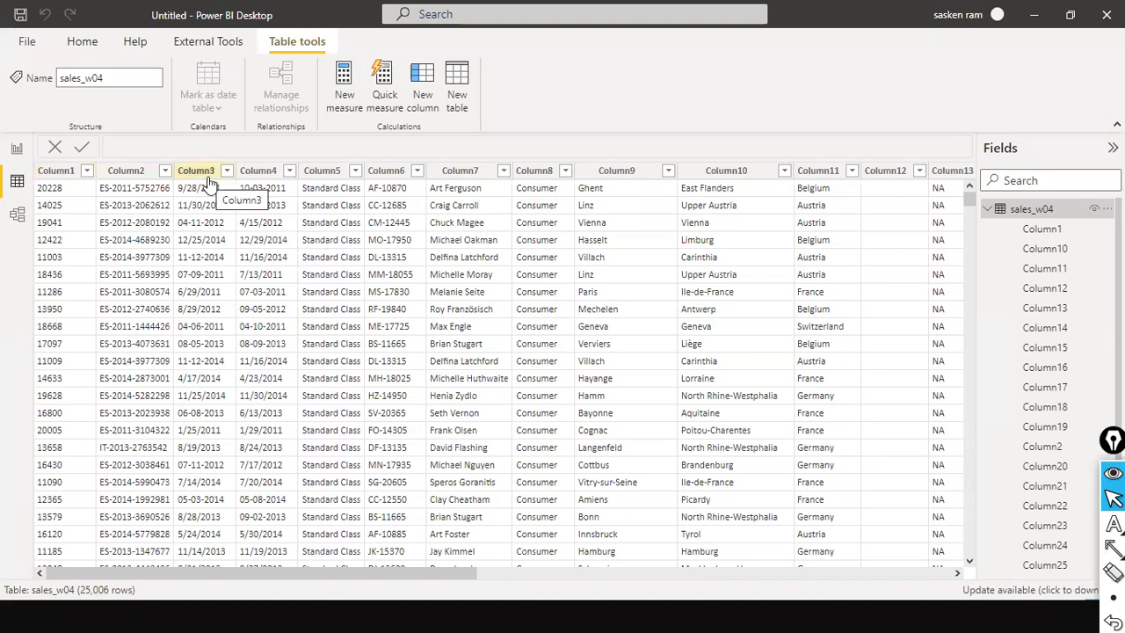
Return to the Report view and look at the file browser for importing an Excel workbook, cancelling without choosing a file.
click(15, 151)
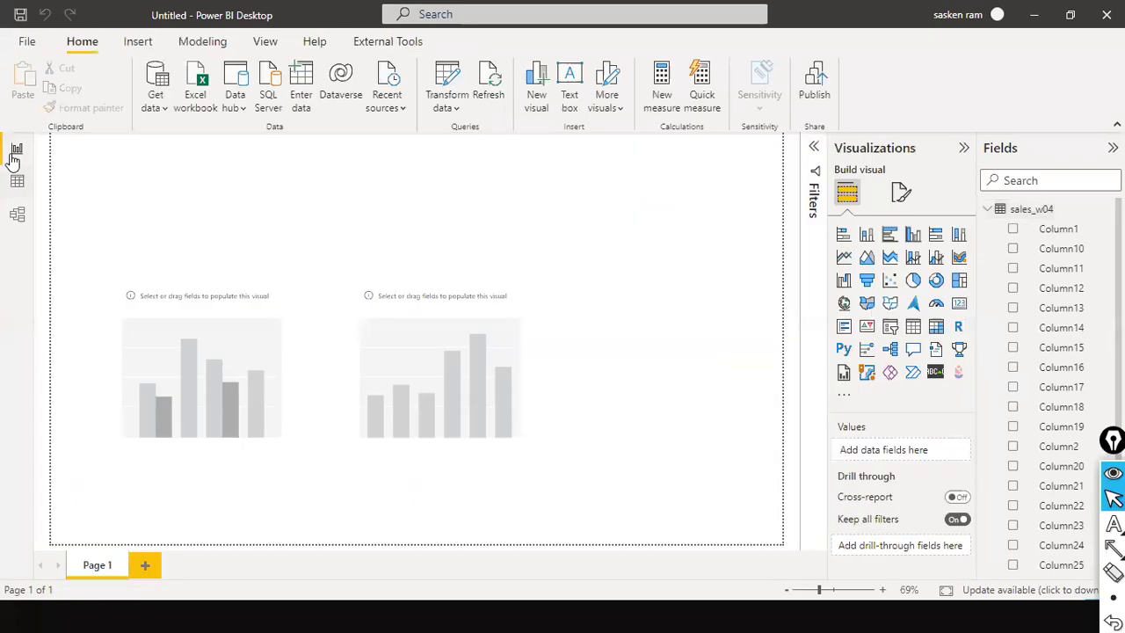
click(155, 103)
click(215, 151)
click(173, 109)
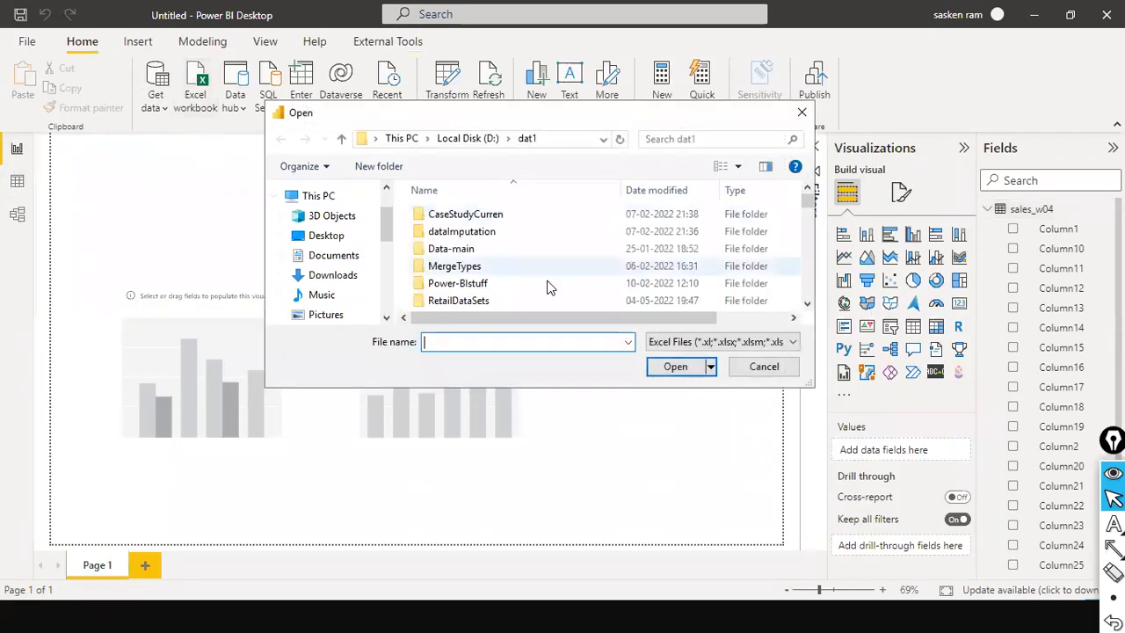
click(761, 369)
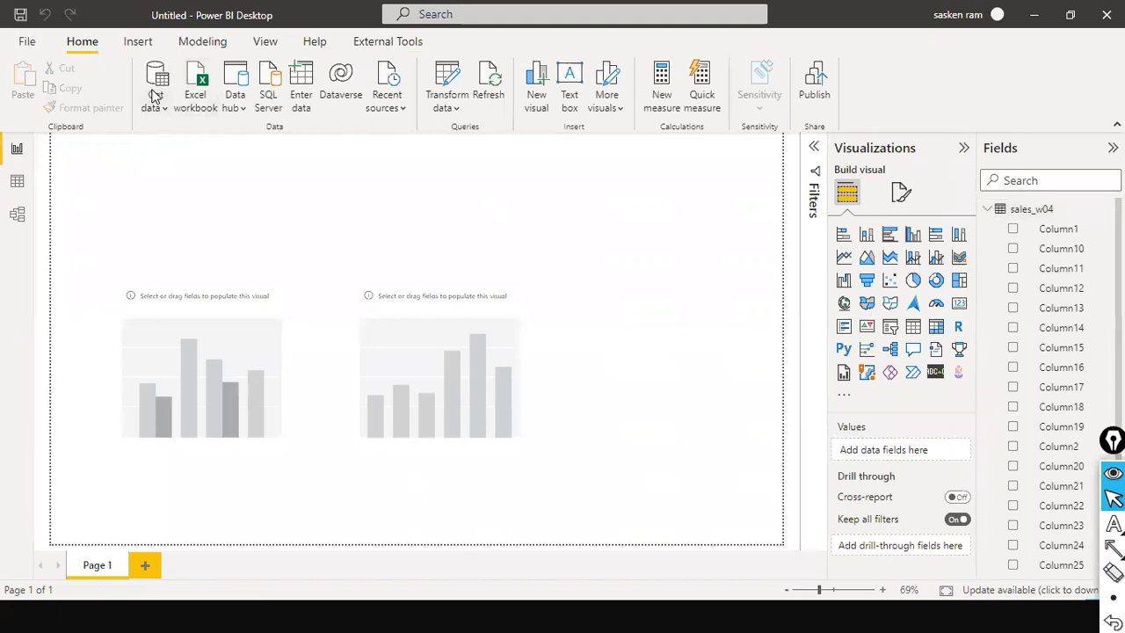
Review the common data sources and browse the Text/CSV files in the dat1 folder, cancelling without opening one.
click(156, 114)
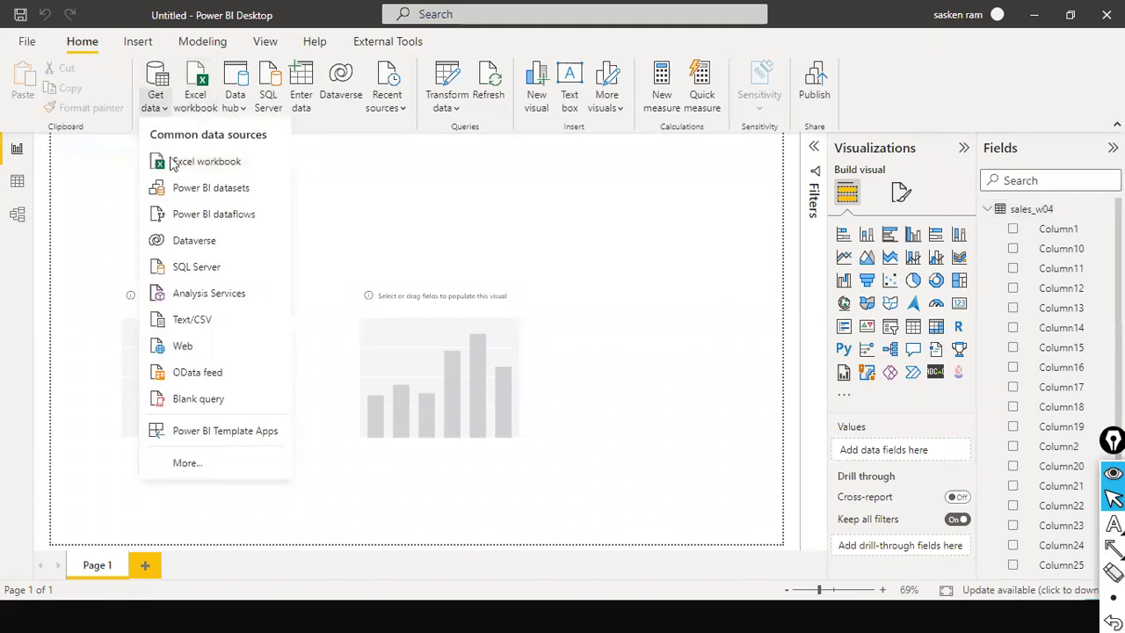
click(156, 132)
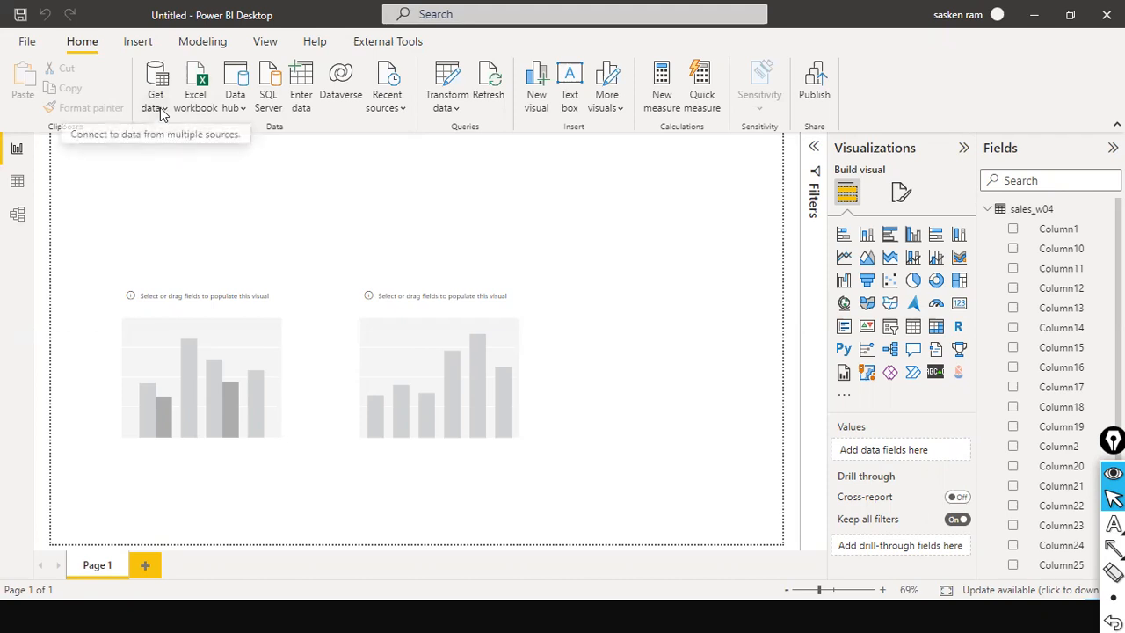
click(161, 109)
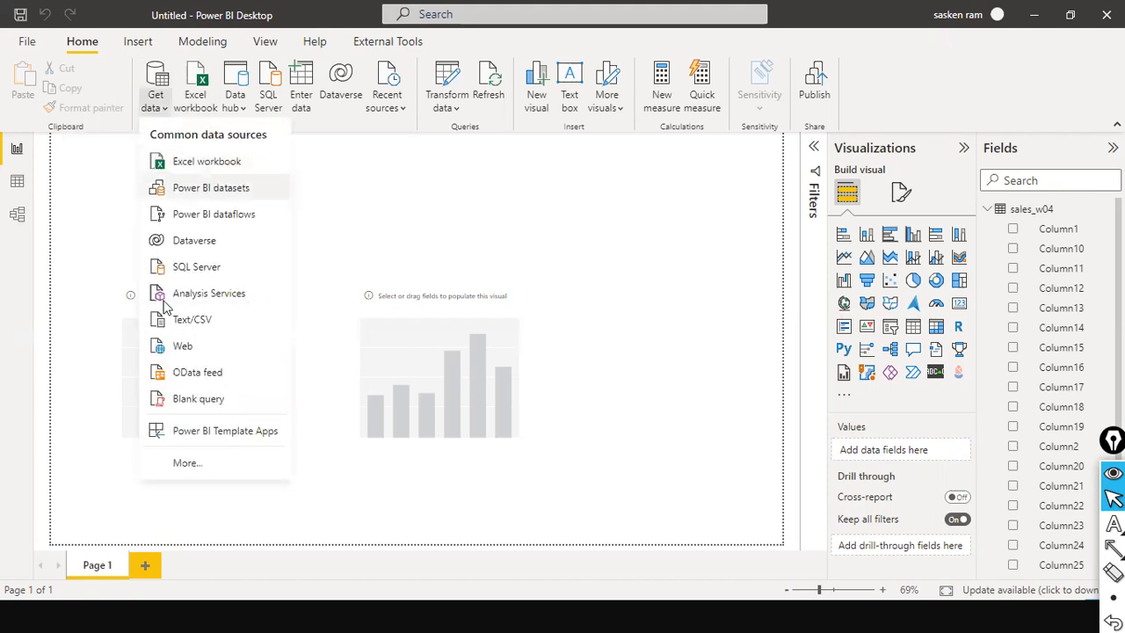
click(182, 324)
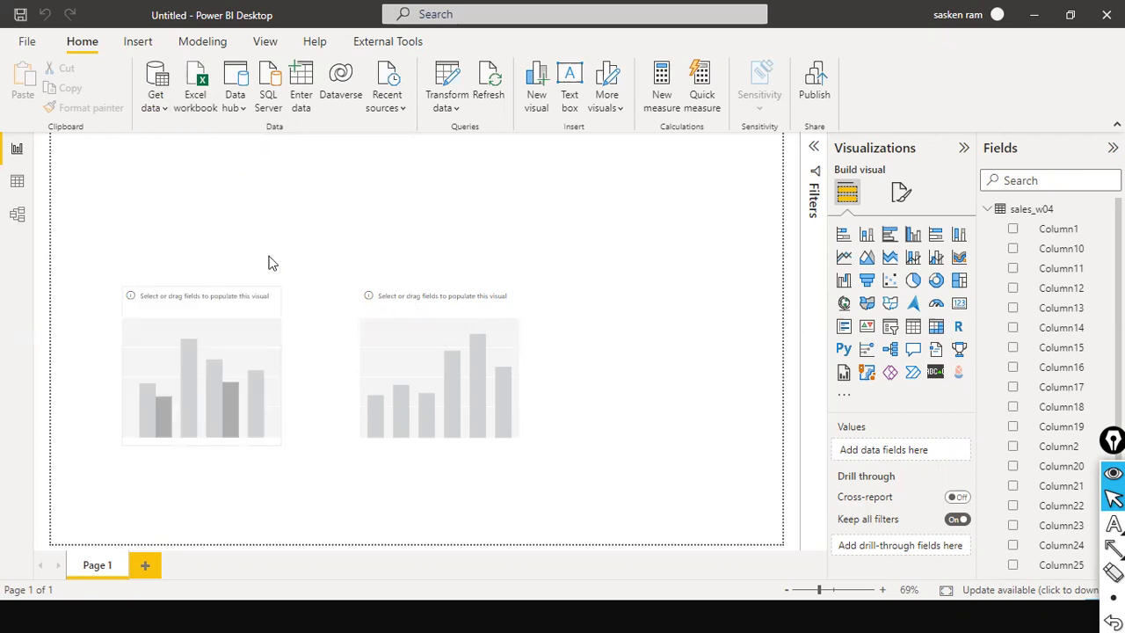
scroll(422, 269, down, 5)
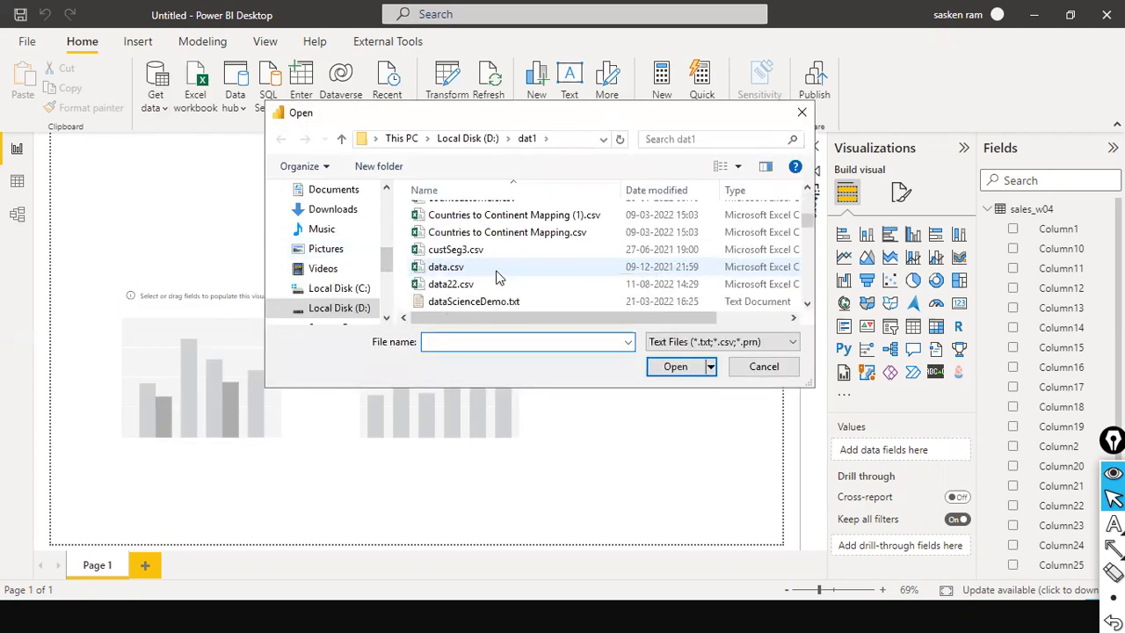
scroll(496, 276, up, 1)
scroll(497, 277, down, 4)
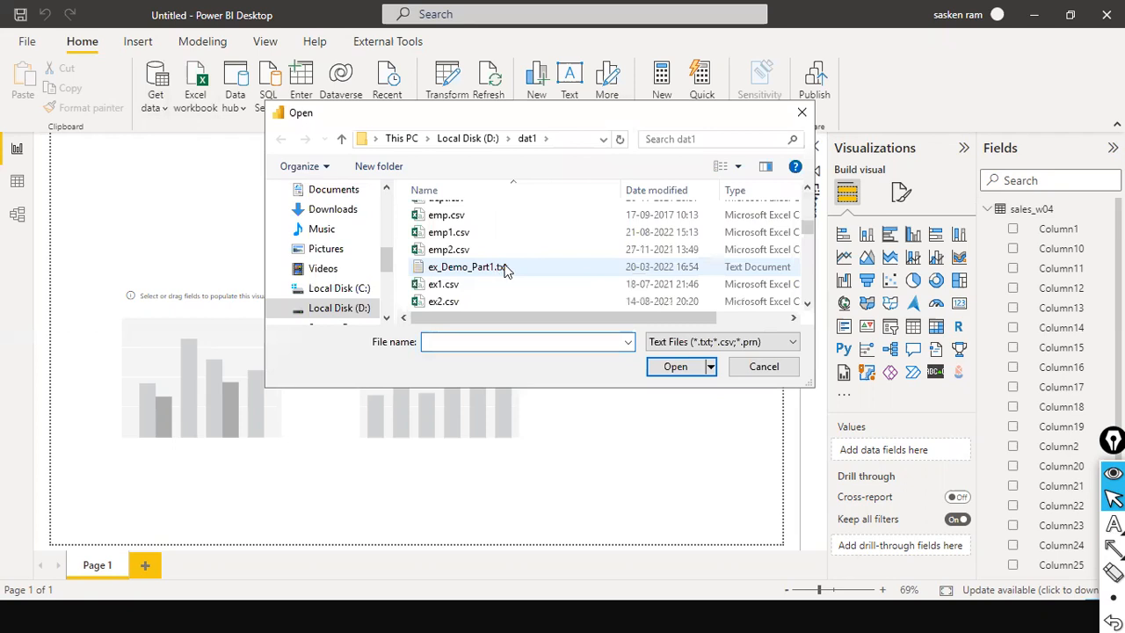
scroll(500, 272, down, 5)
click(763, 367)
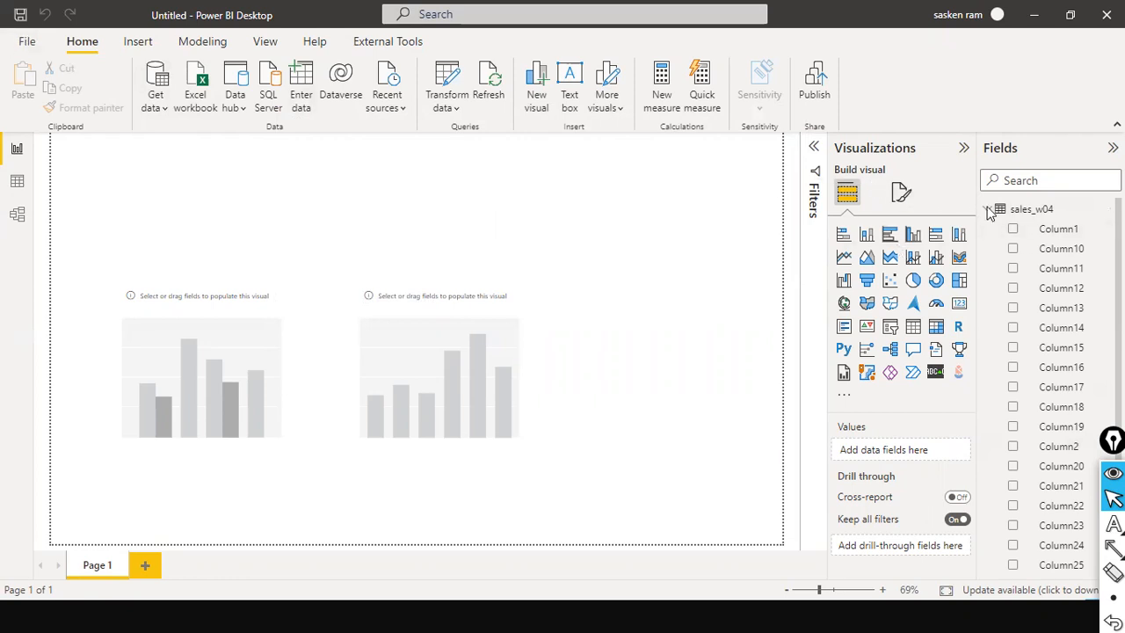
Collapse the sales_w04 table's field list in the Data view, and move its card farther down the Model view canvas.
click(17, 182)
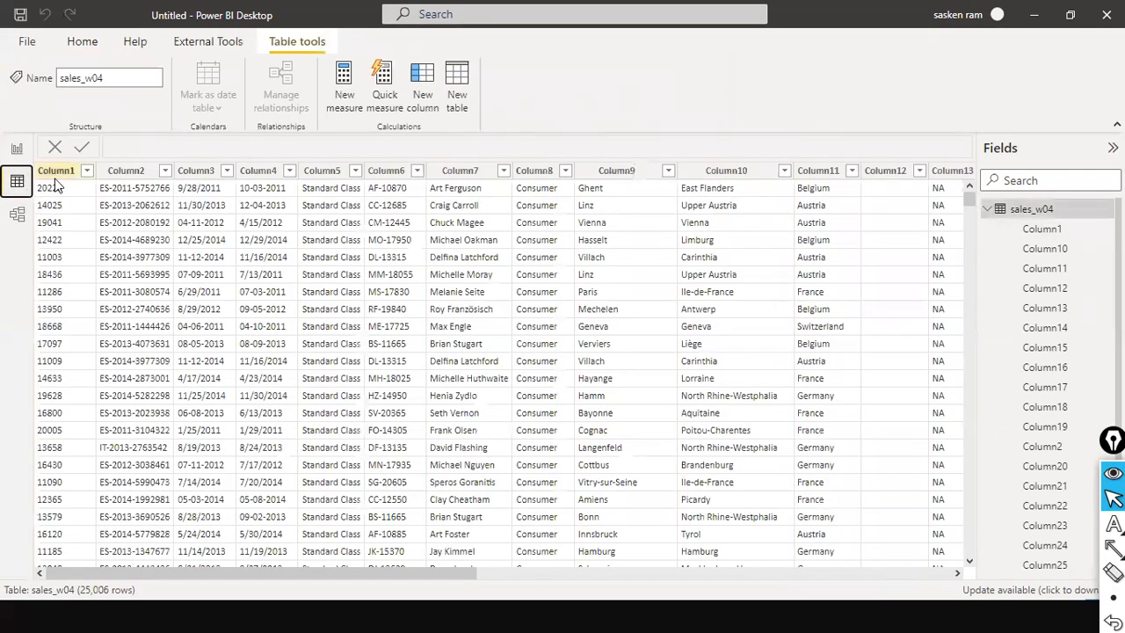
click(988, 210)
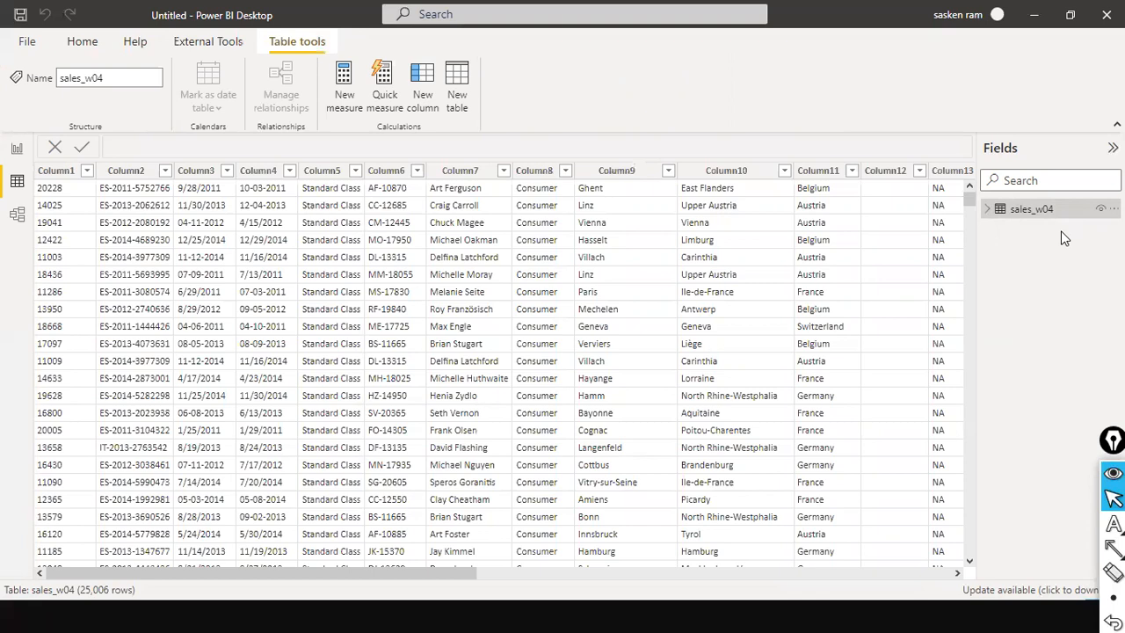
click(19, 217)
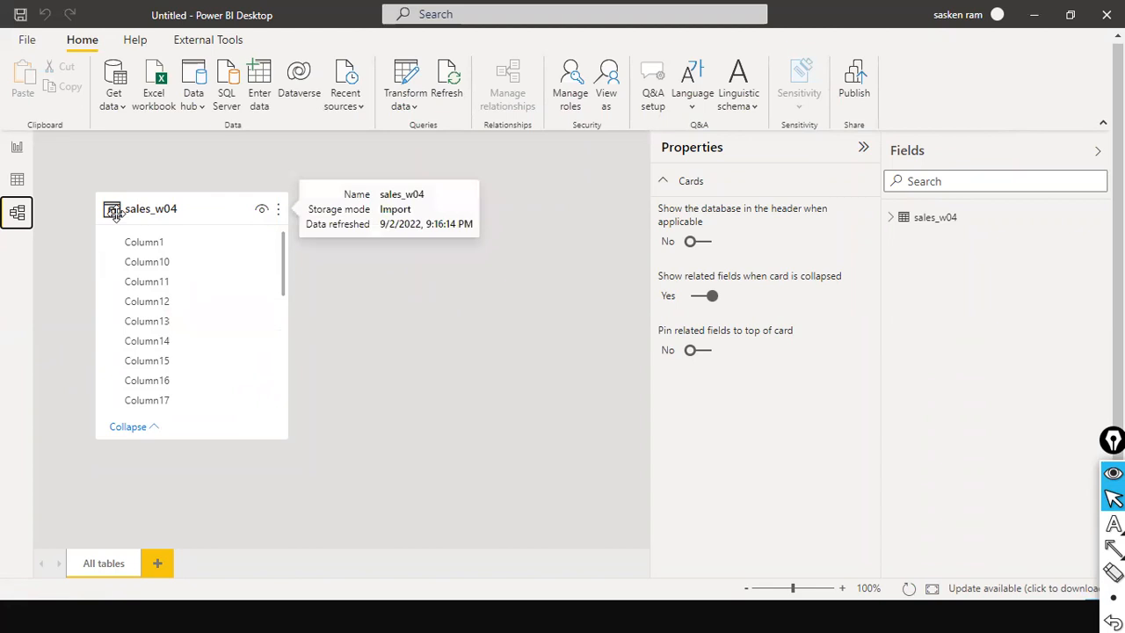
drag(170, 206, 197, 275)
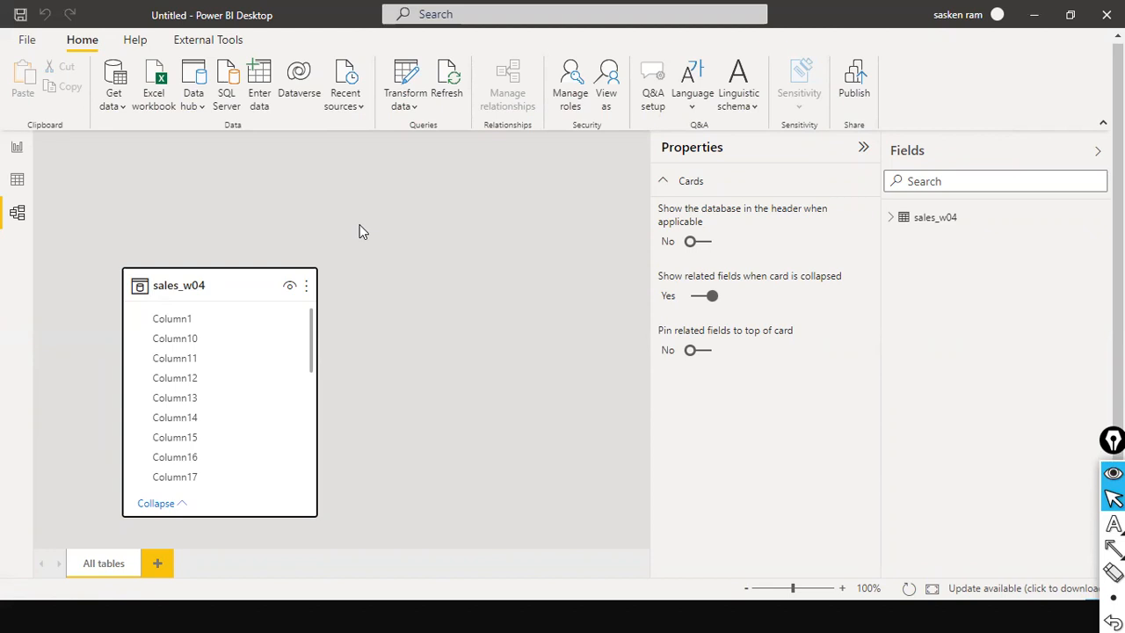
Cycle through the Report, Data and Model views to compare how each shows the sales_w04 table, ending in the Report view.
click(19, 155)
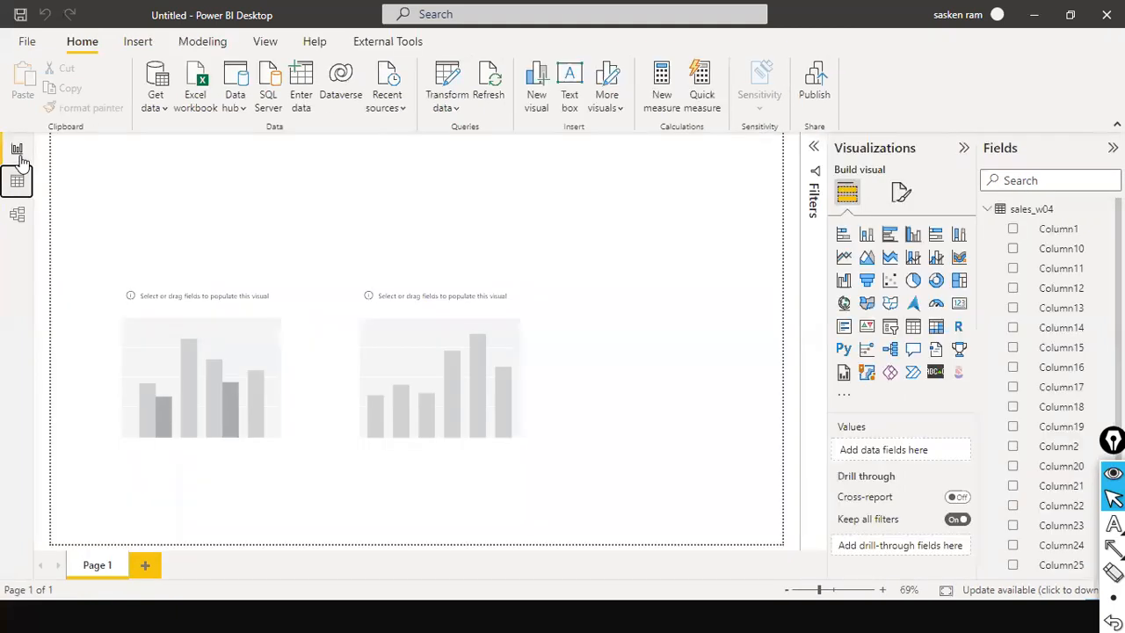
click(17, 182)
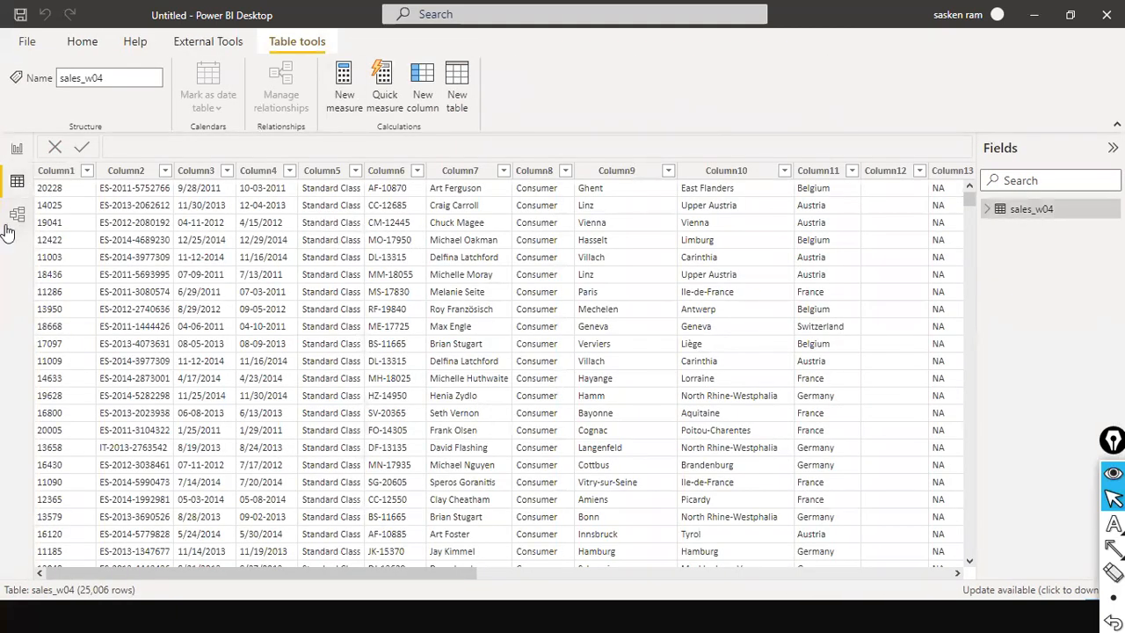
click(18, 216)
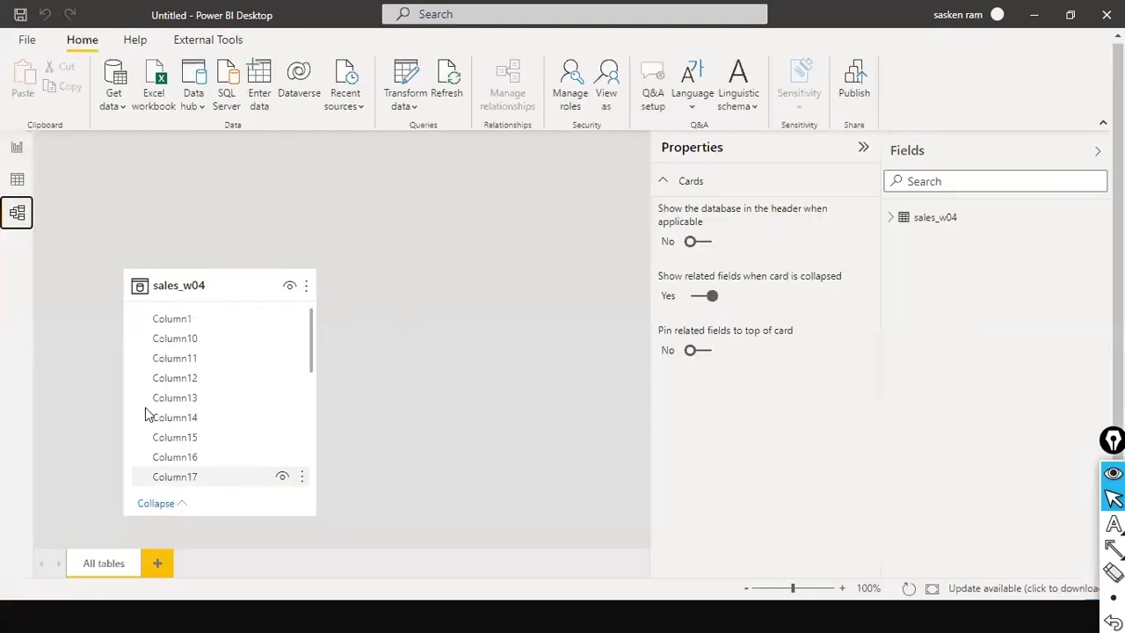
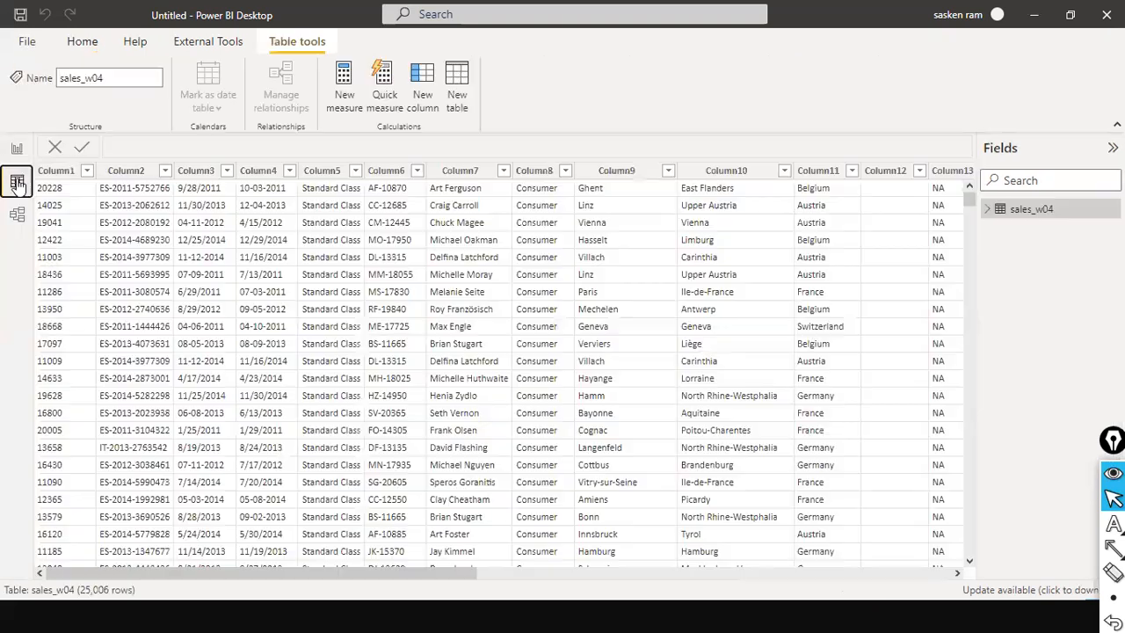
click(17, 179)
click(17, 149)
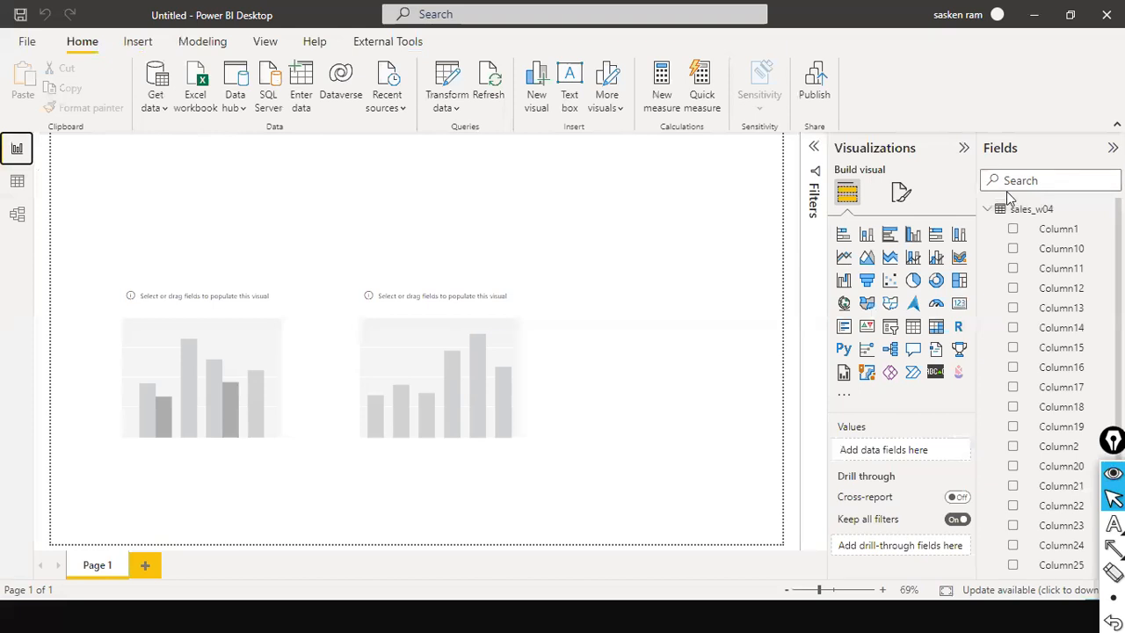
click(19, 184)
click(18, 149)
Look at the Transform data options and draw a red rectangle annotation around the Transform data command.
click(432, 108)
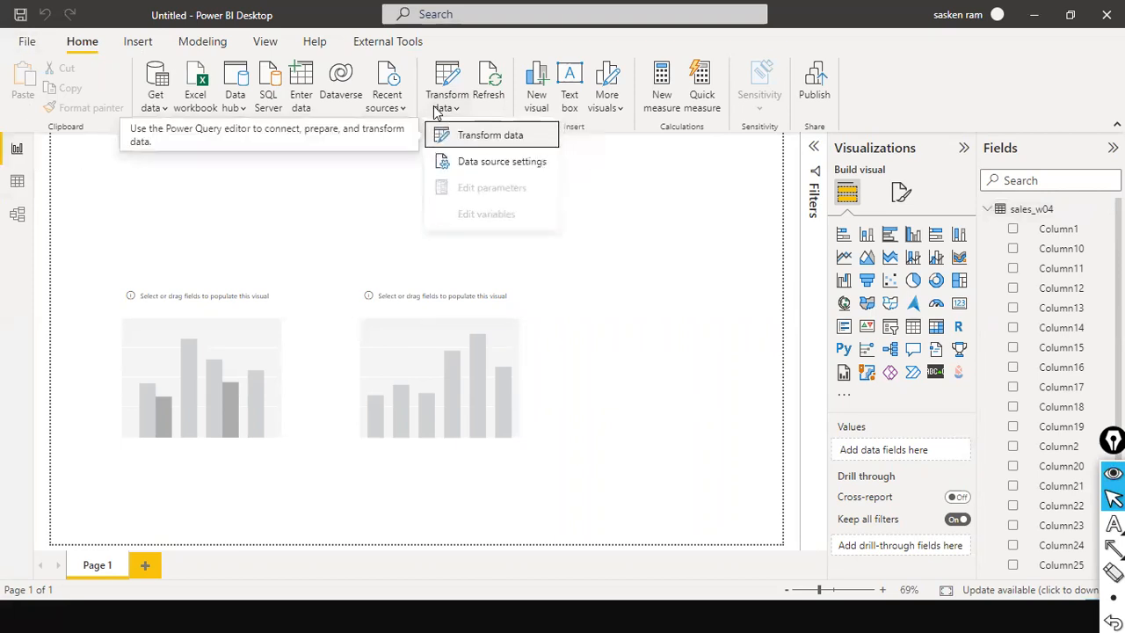
click(189, 244)
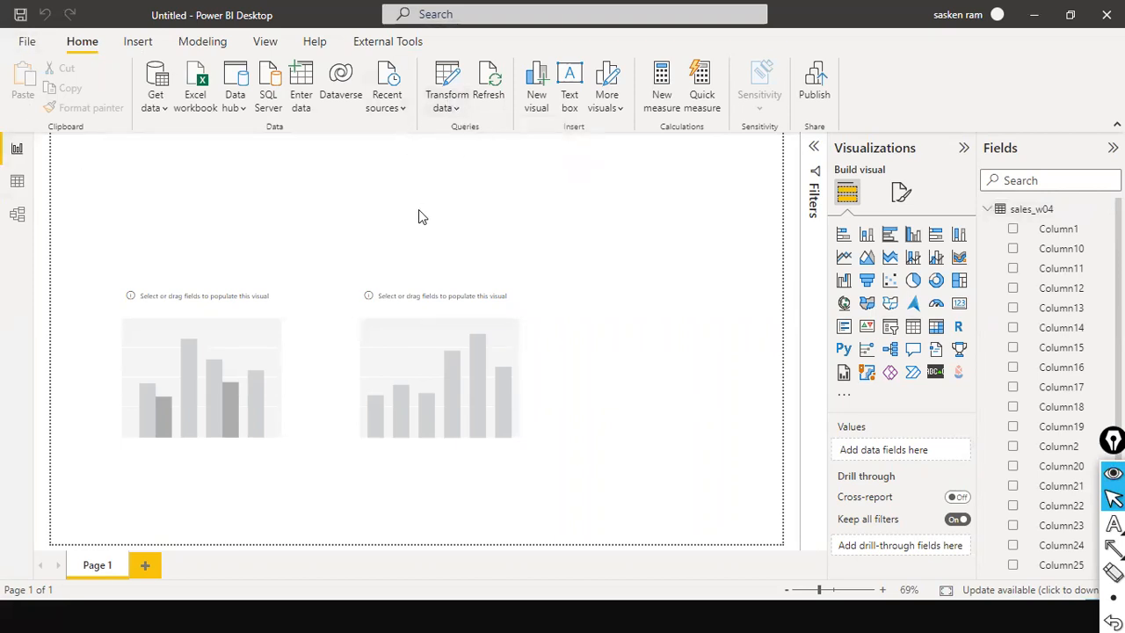
click(1113, 548)
mouse_move(403, 47)
mouse_down()
mouse_move(437, 114)
mouse_move(488, 132)
mouse_up()
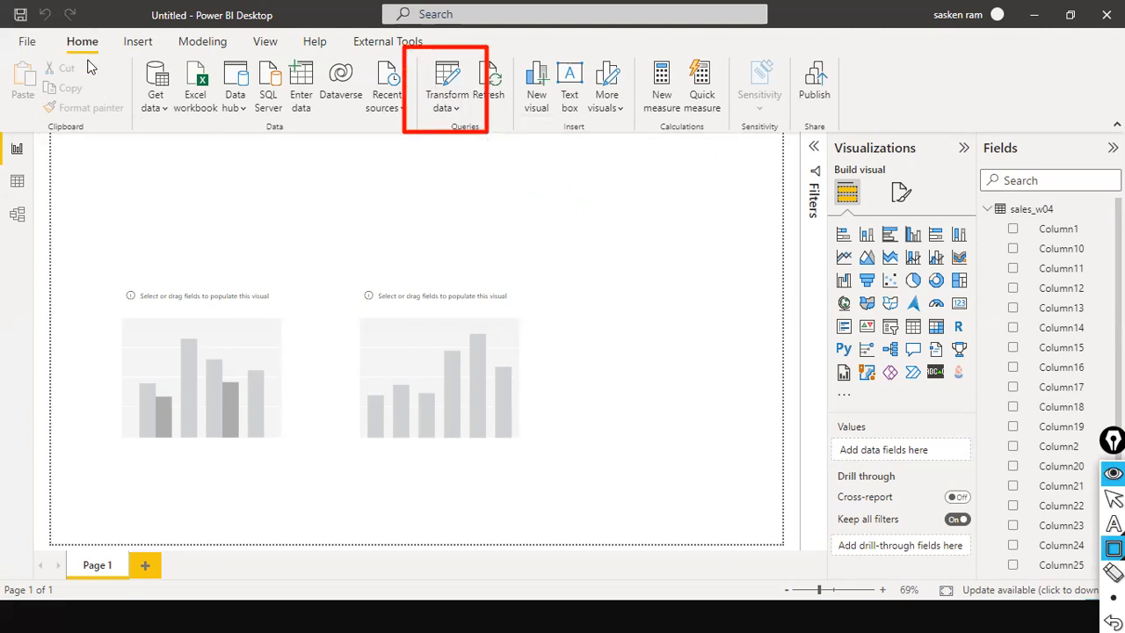
key(ctrl+shift+2)
Open the sales_w04 query in the Power Query Editor, maximize the editor window and show its Transform tools.
click(459, 111)
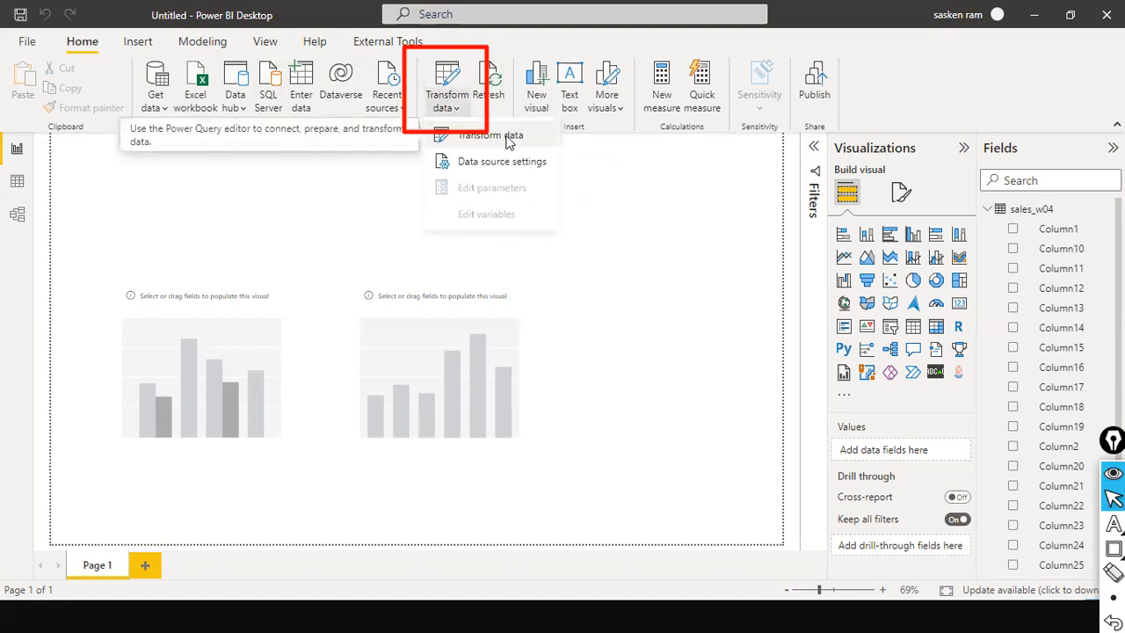
click(493, 135)
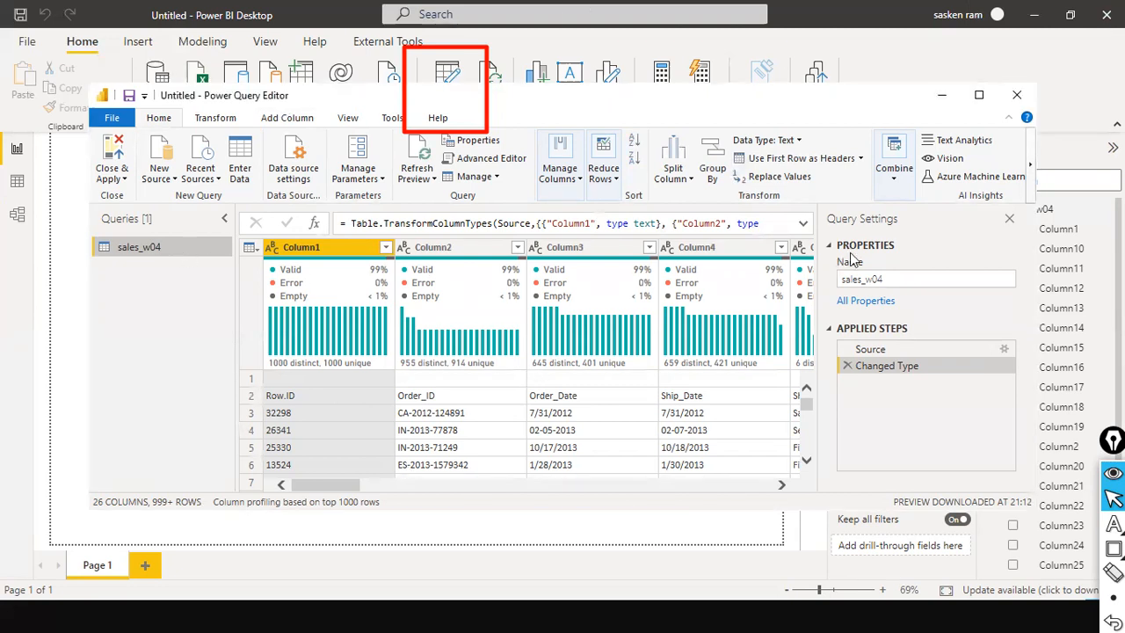
click(979, 94)
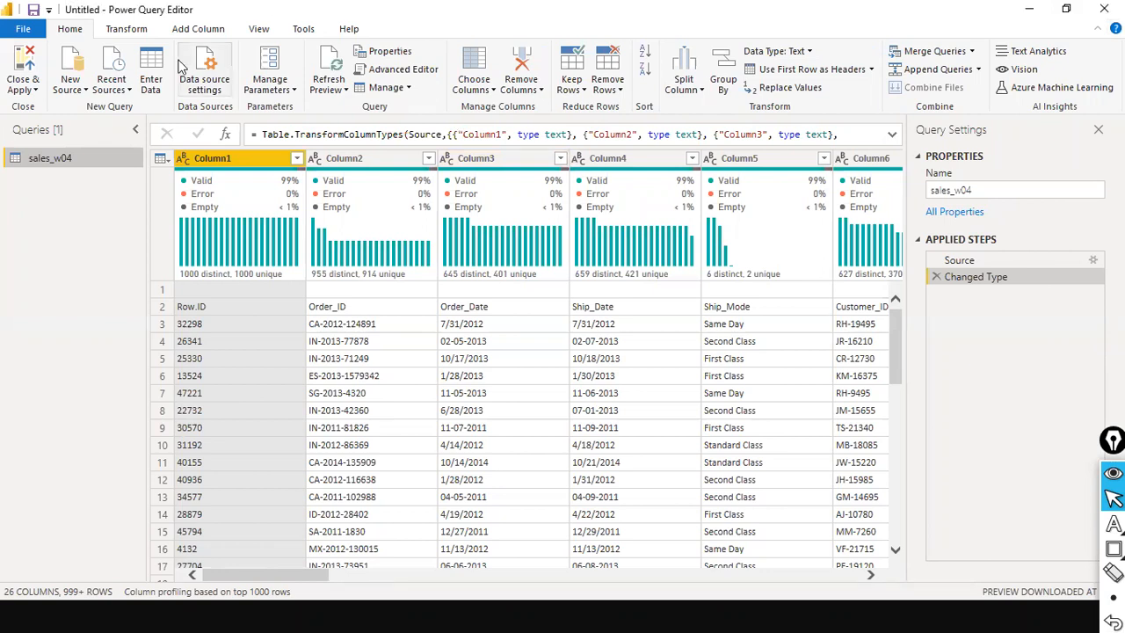
click(126, 29)
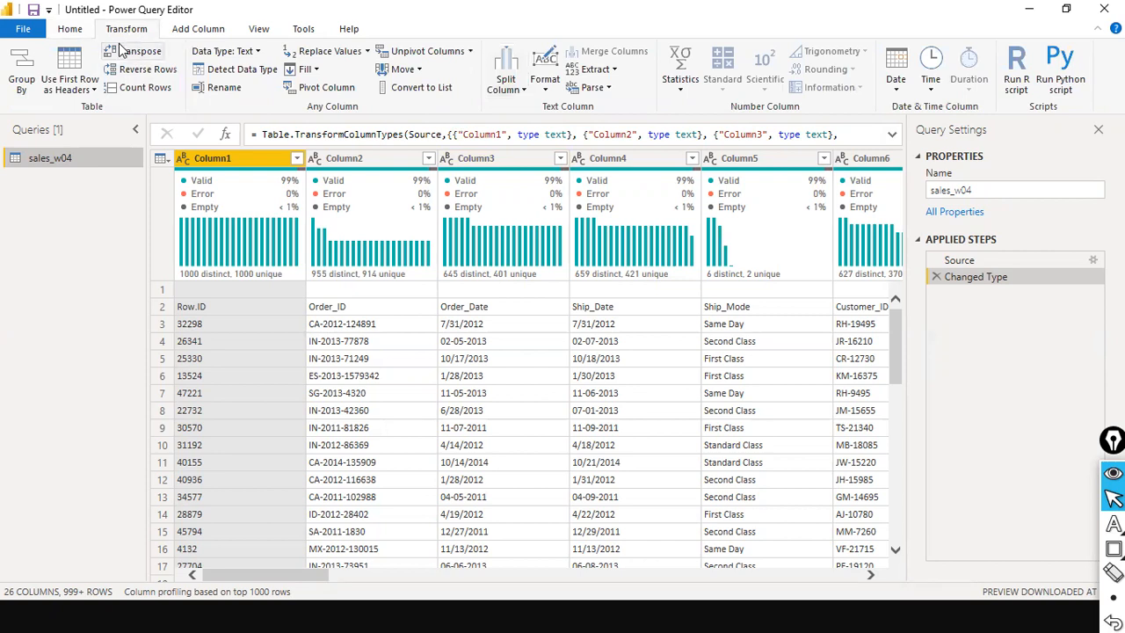
Restore the Power Query Editor to a floating window and bring it back over the report with the Transform data command.
double_click(398, 18)
click(449, 44)
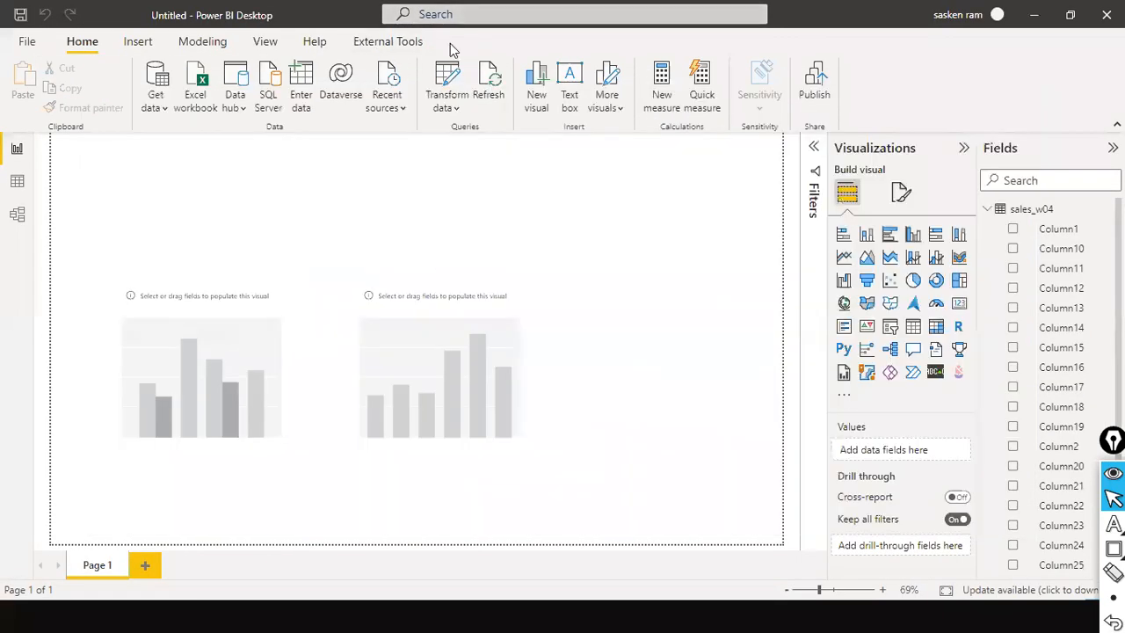
click(457, 109)
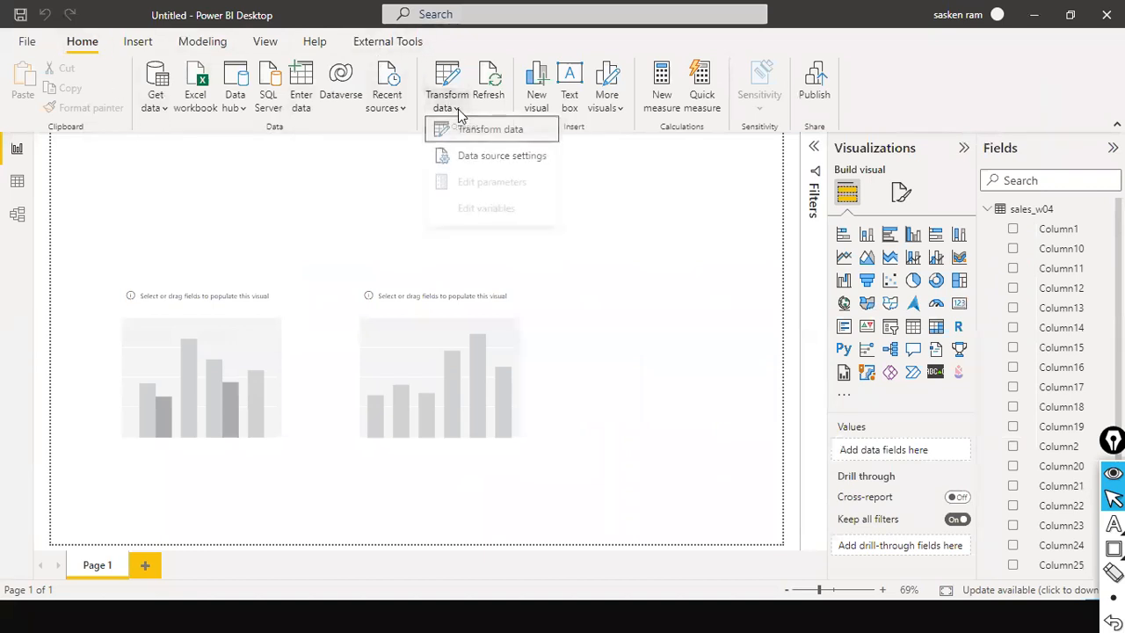
click(490, 141)
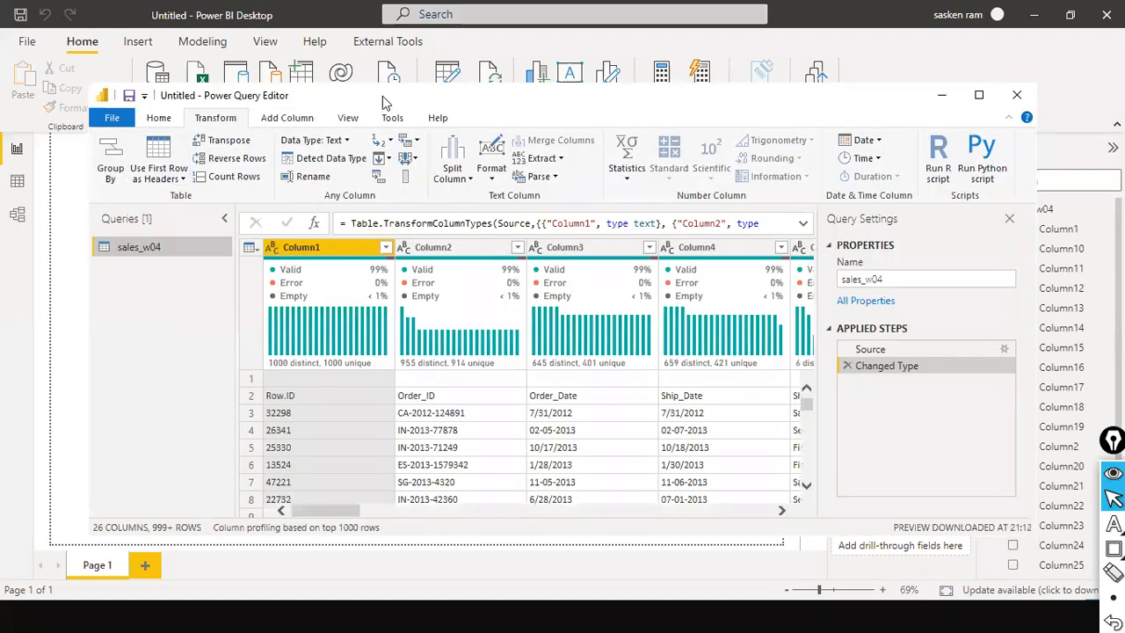
drag(384, 103, 419, 73)
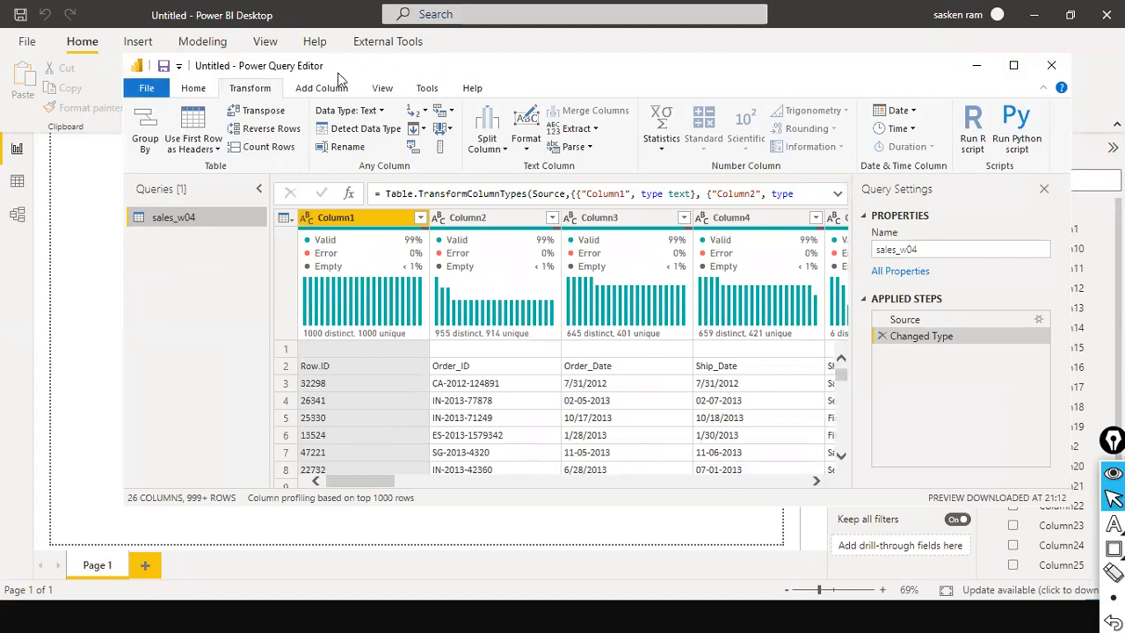
Maximize the Power Query Editor and draw red arrow annotations from the Row.ID, Order_ID and Order_Date cells up to the Column1, Column2 and Column3 headers.
click(1012, 74)
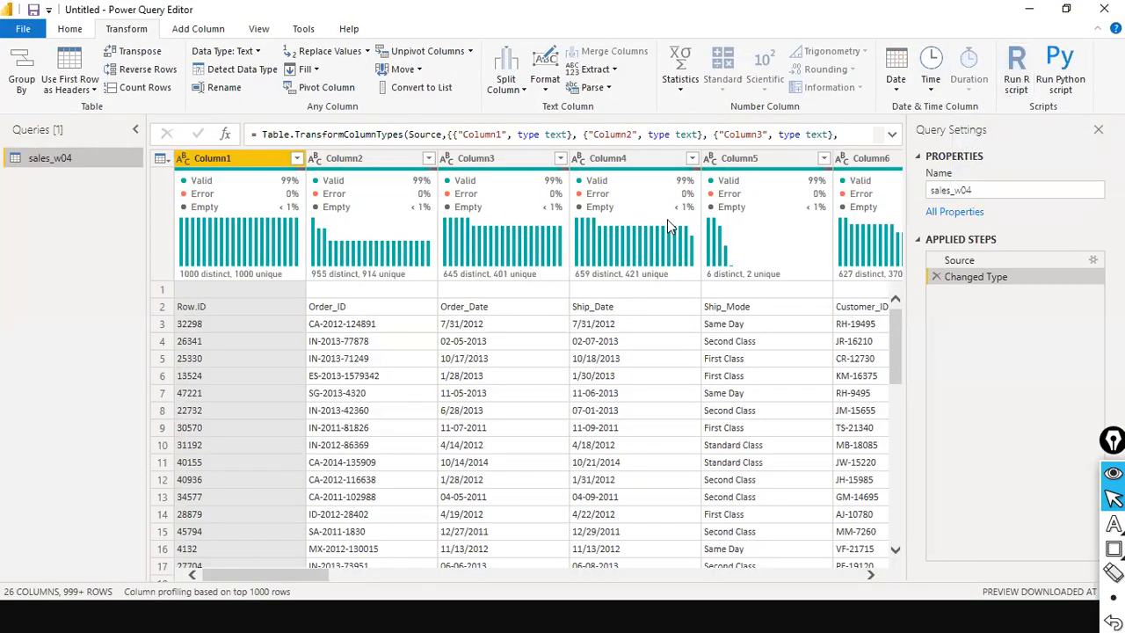
mouse_move(654, 228)
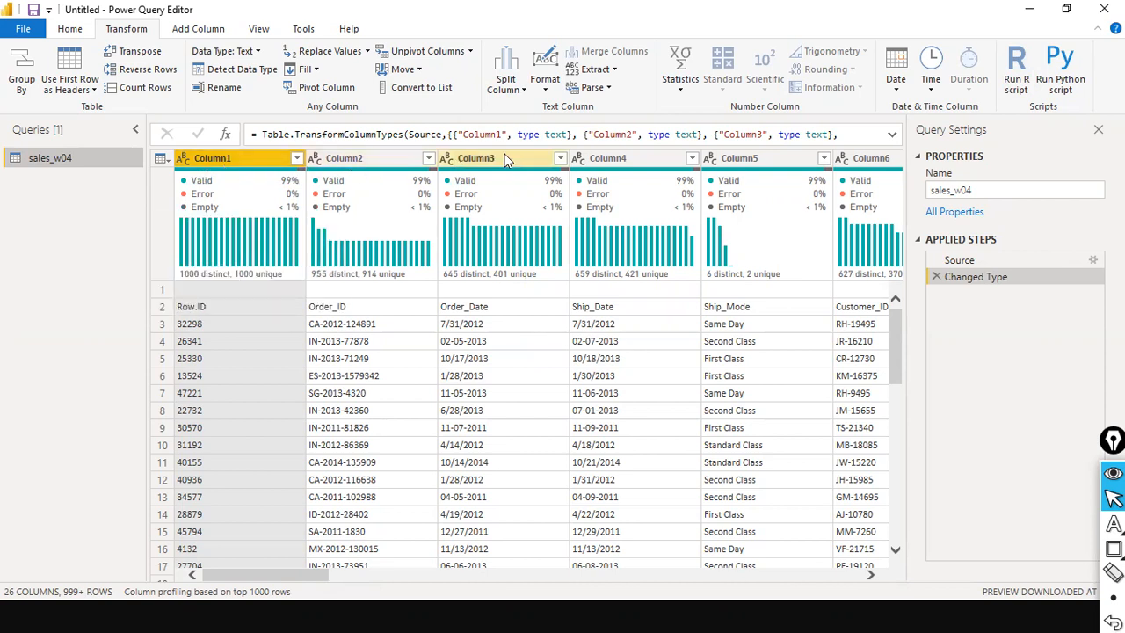
mouse_move(683, 176)
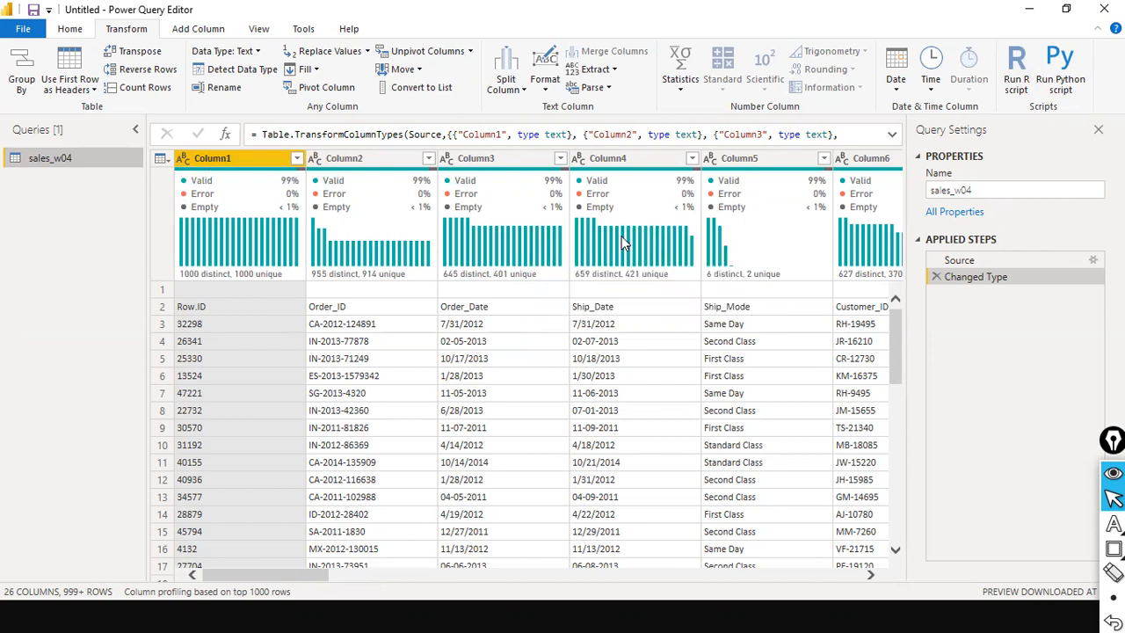
mouse_move(621, 239)
key(ctrl+shift+a)
mouse_move(210, 308)
mouse_down()
mouse_move(257, 177)
mouse_move(250, 158)
mouse_up()
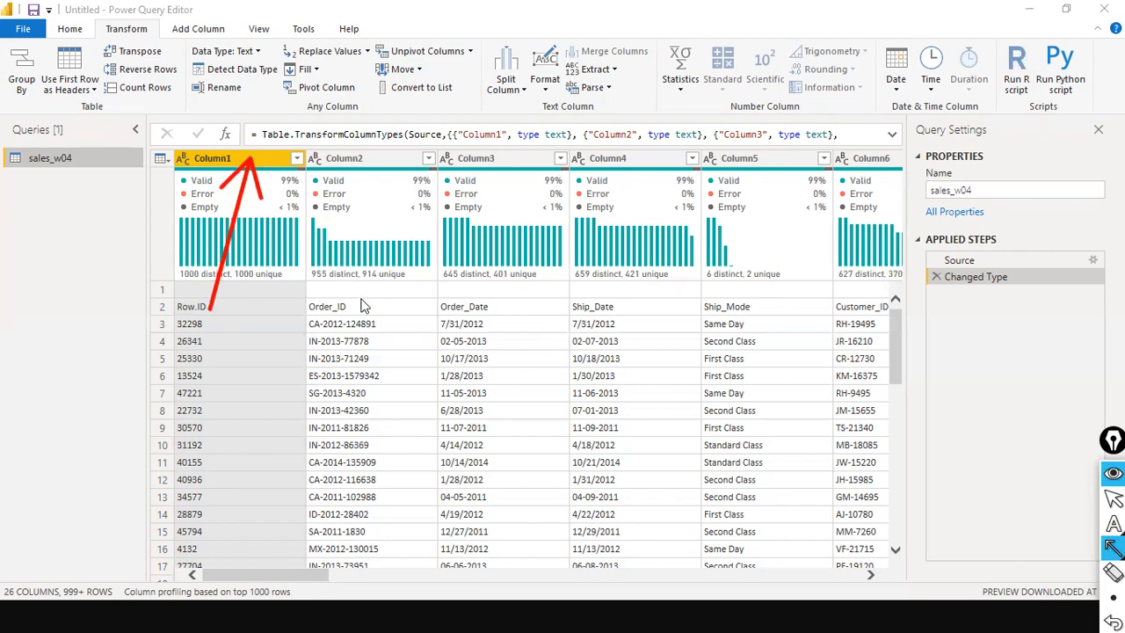
mouse_move(361, 307)
mouse_down()
mouse_move(362, 239)
mouse_move(384, 160)
mouse_up()
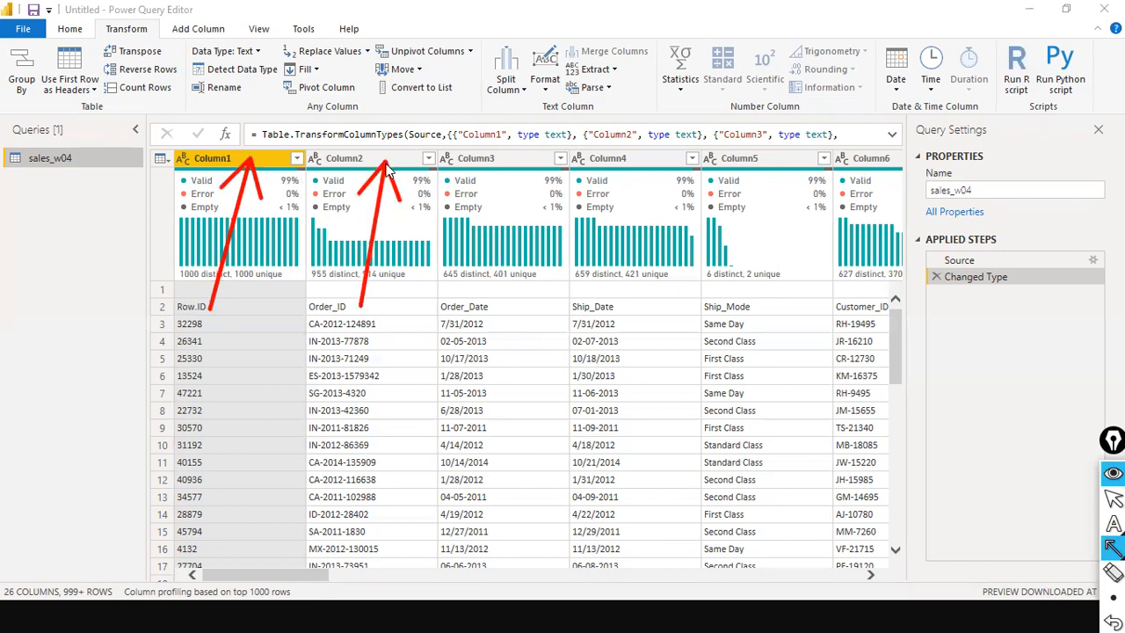
drag(488, 307, 506, 160)
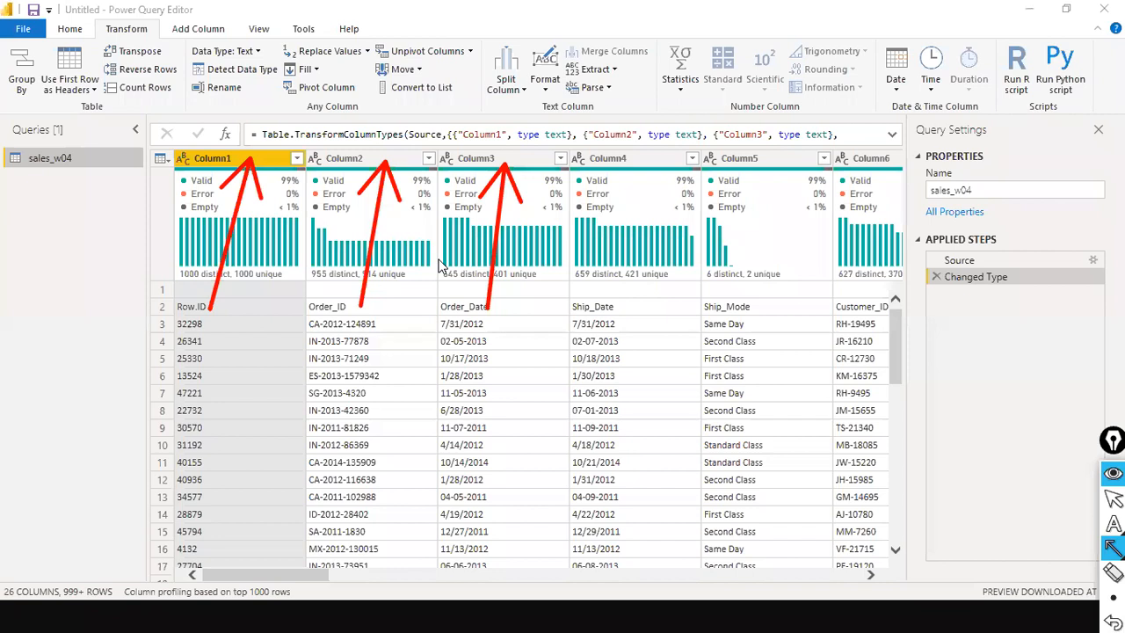
key(ctrl+shift+2)
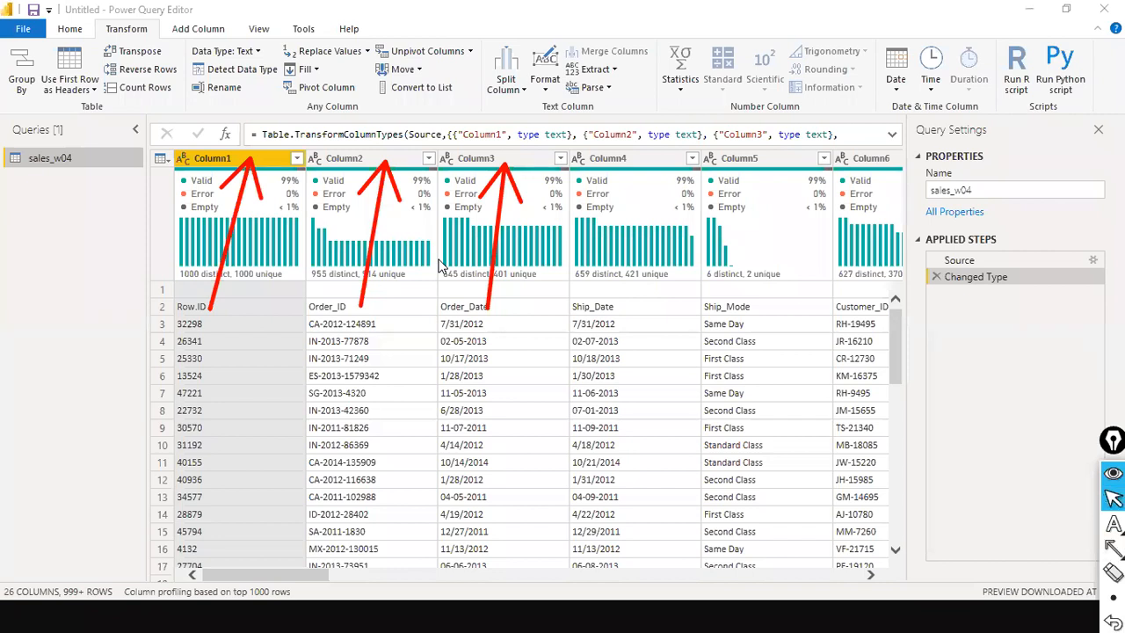
Look at the Use First Row as Headers options and compare the Home tools with the Transform tools.
click(93, 90)
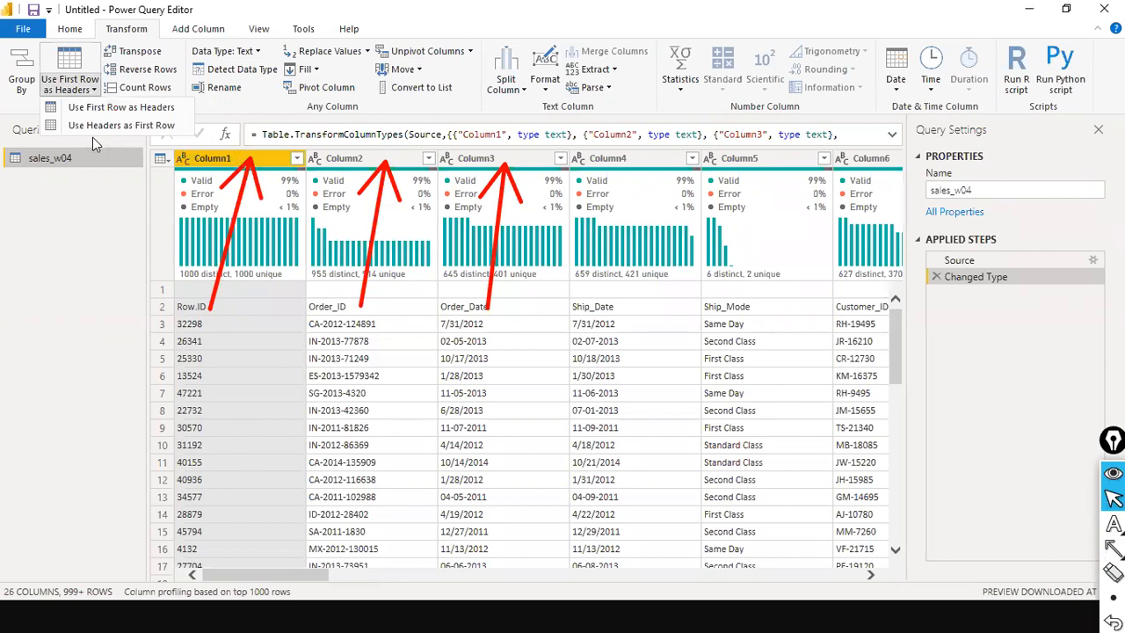
click(43, 206)
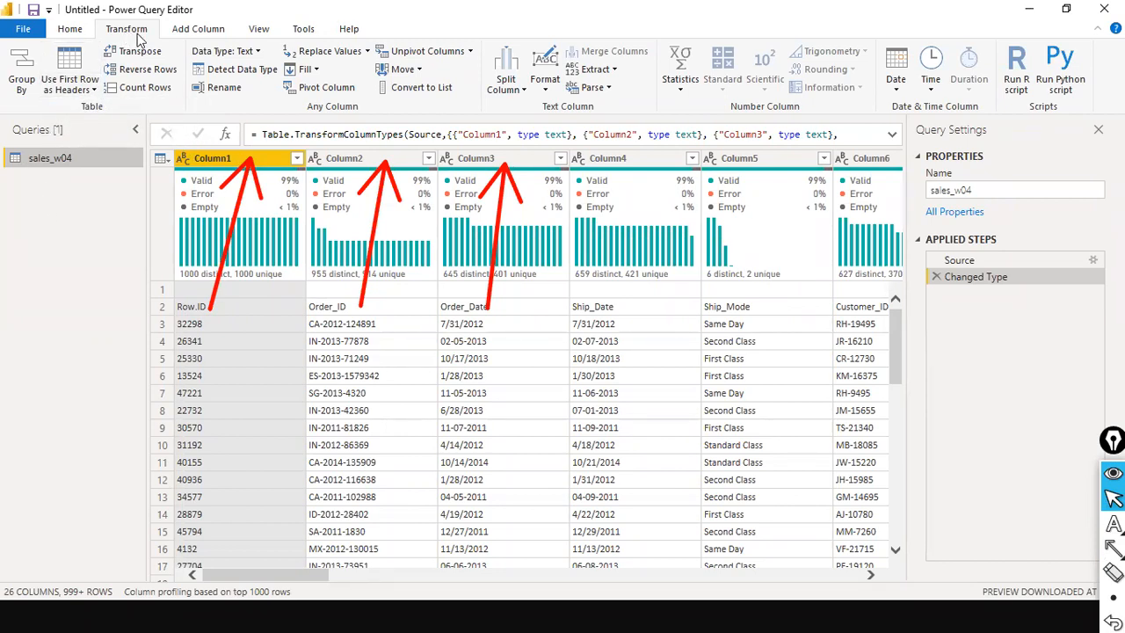
click(74, 31)
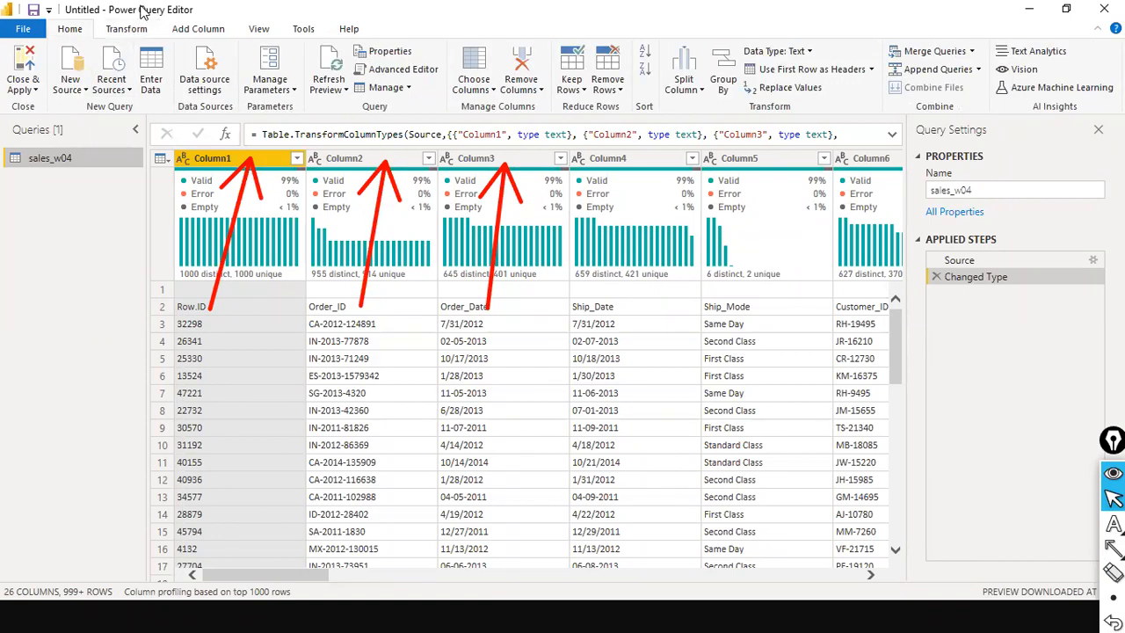
click(123, 31)
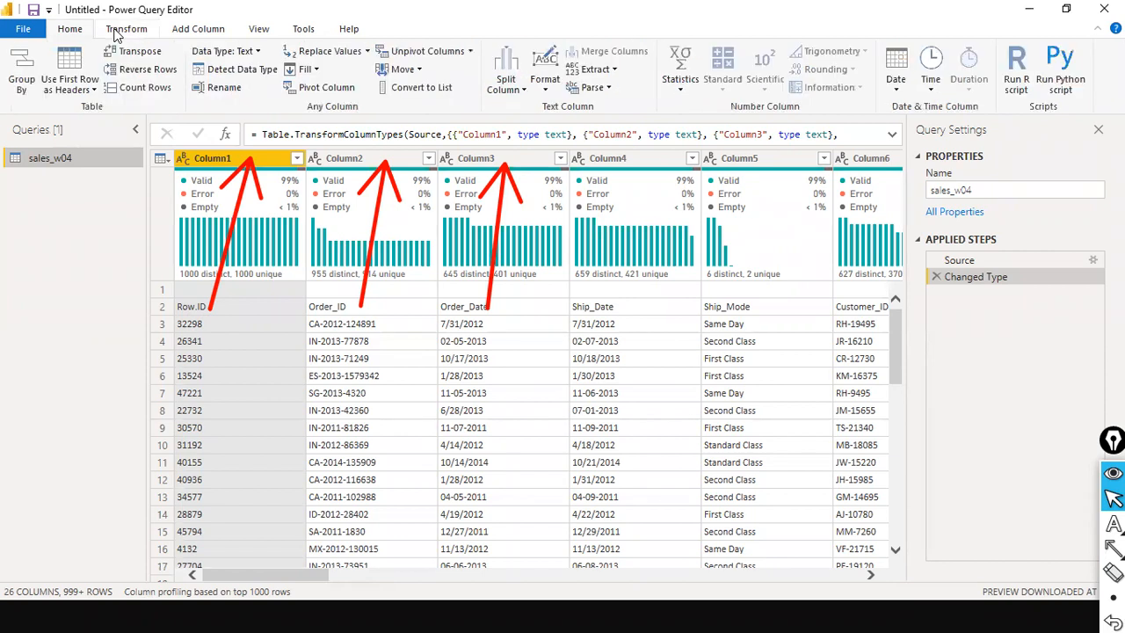
Promote the first row of sales_w04 to headers twice so Row.ID, Order_ID and the other field names become column headers.
click(94, 91)
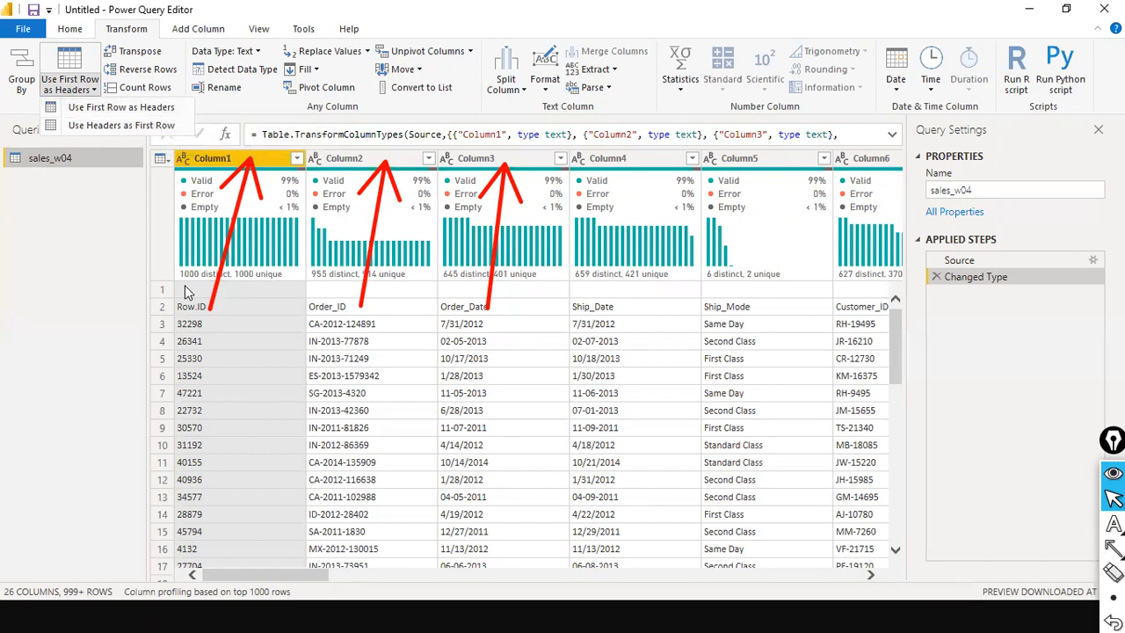
click(124, 109)
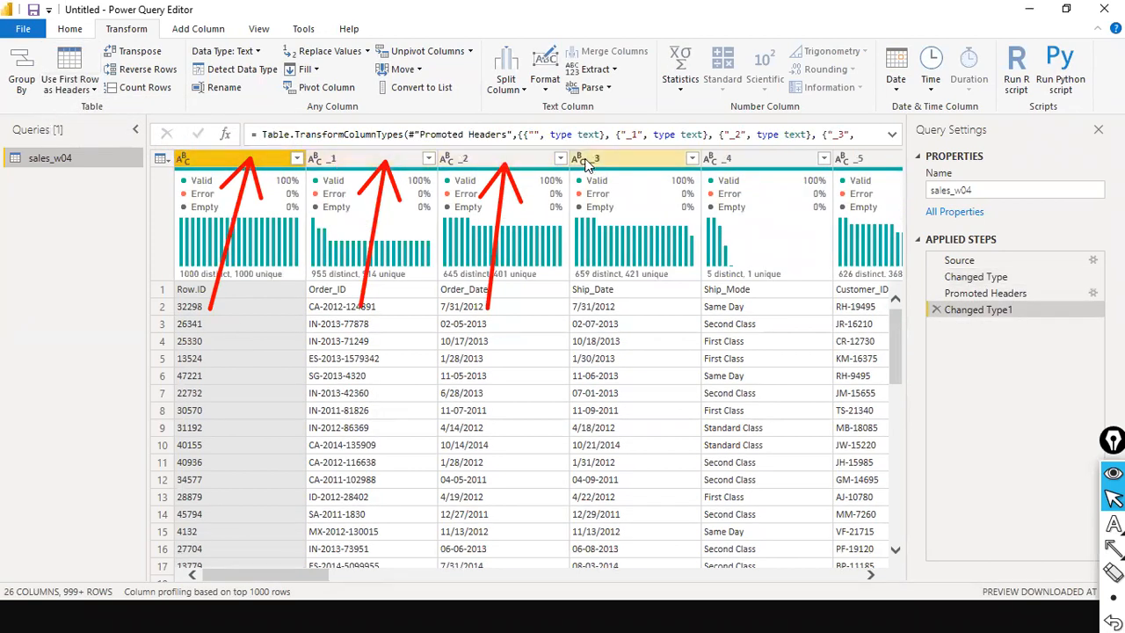
click(95, 91)
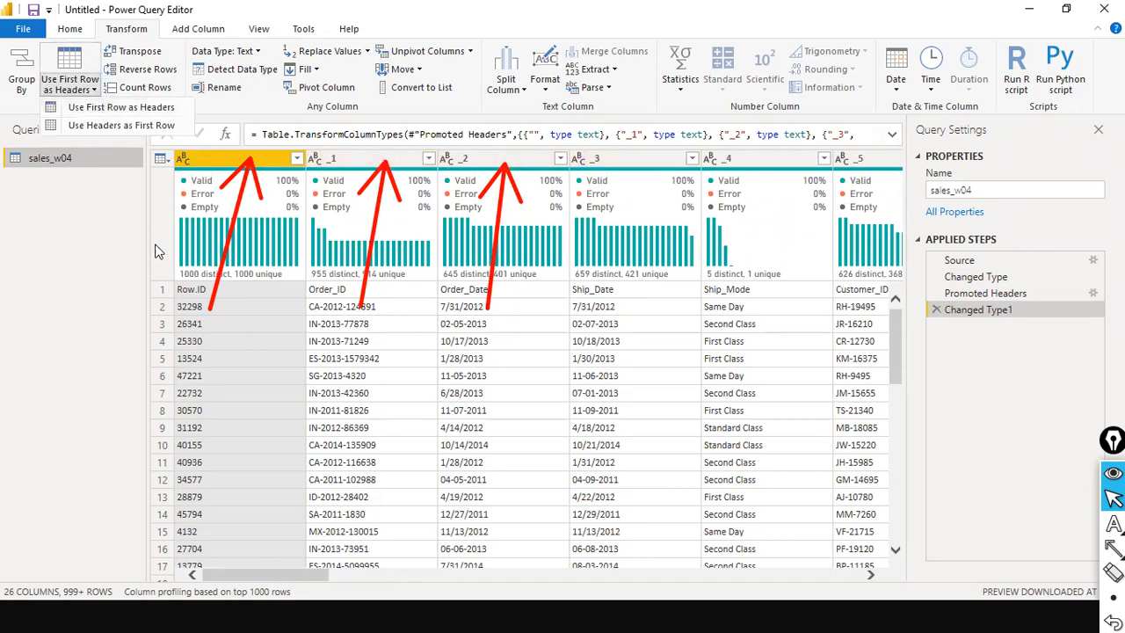
click(115, 108)
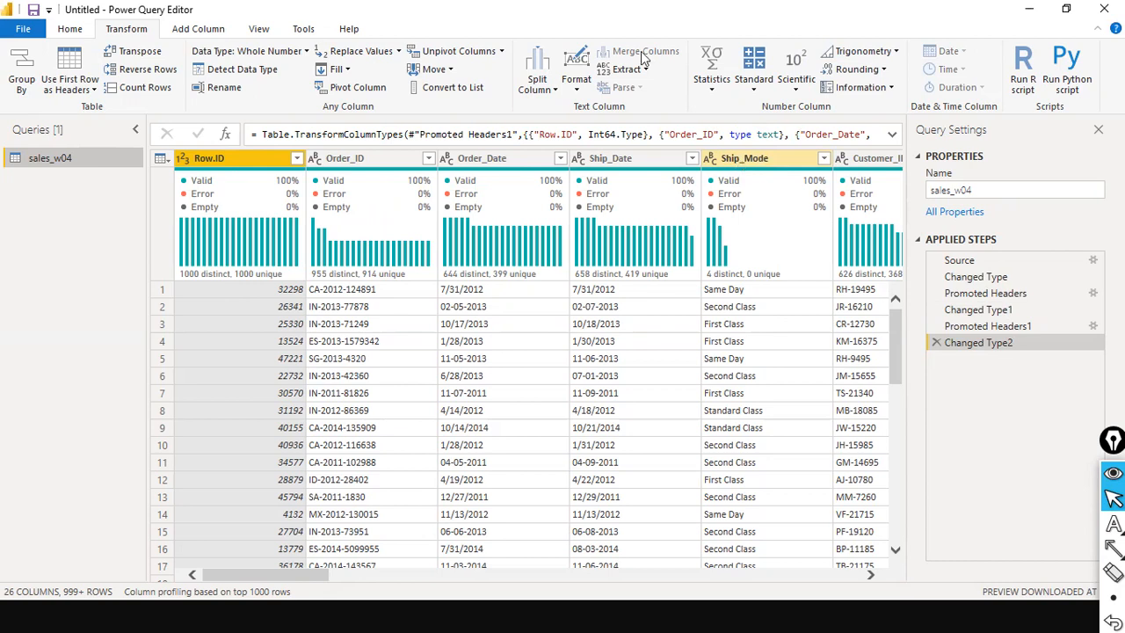
click(77, 88)
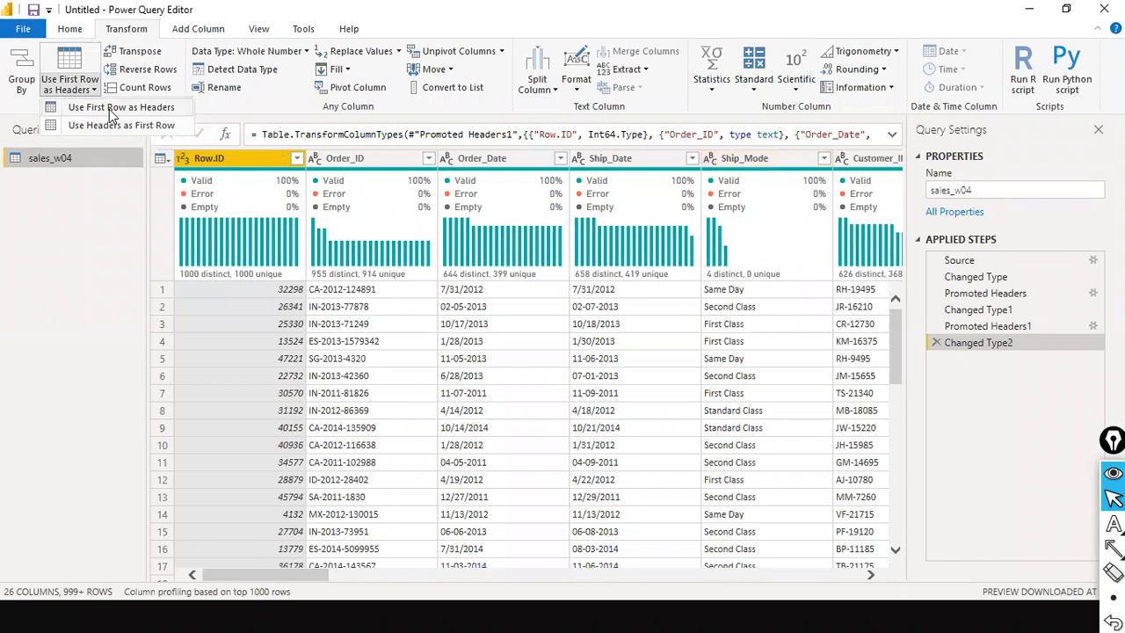
click(51, 308)
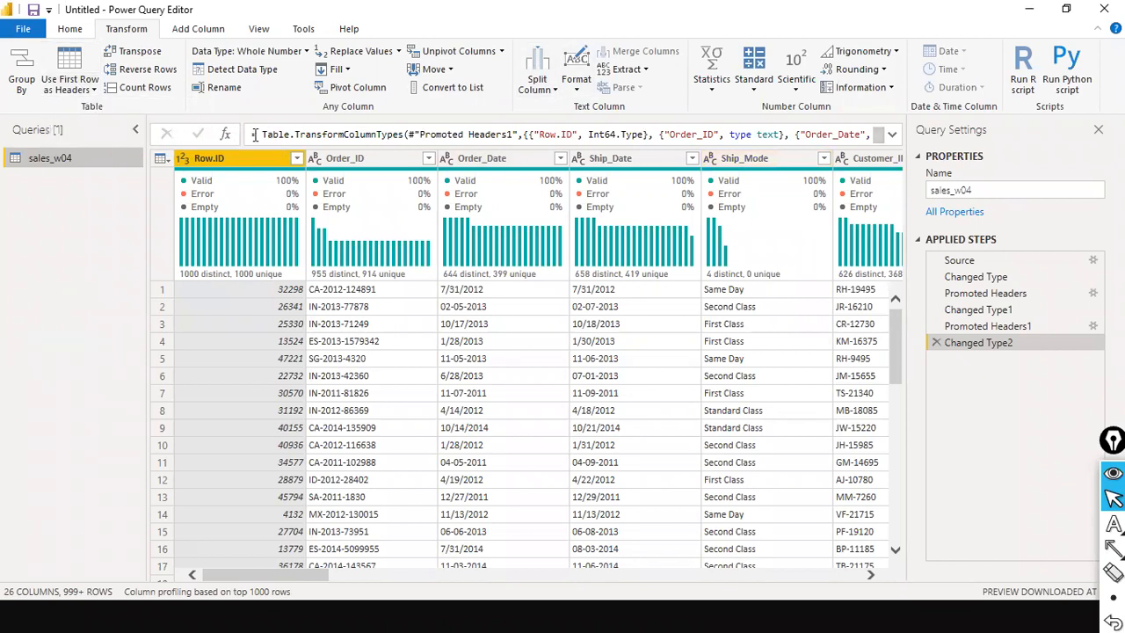
Expand the formula bar and examine the formulas behind the Changed Type2 and Promoted Headers1 applied steps.
drag(260, 138, 1, 69)
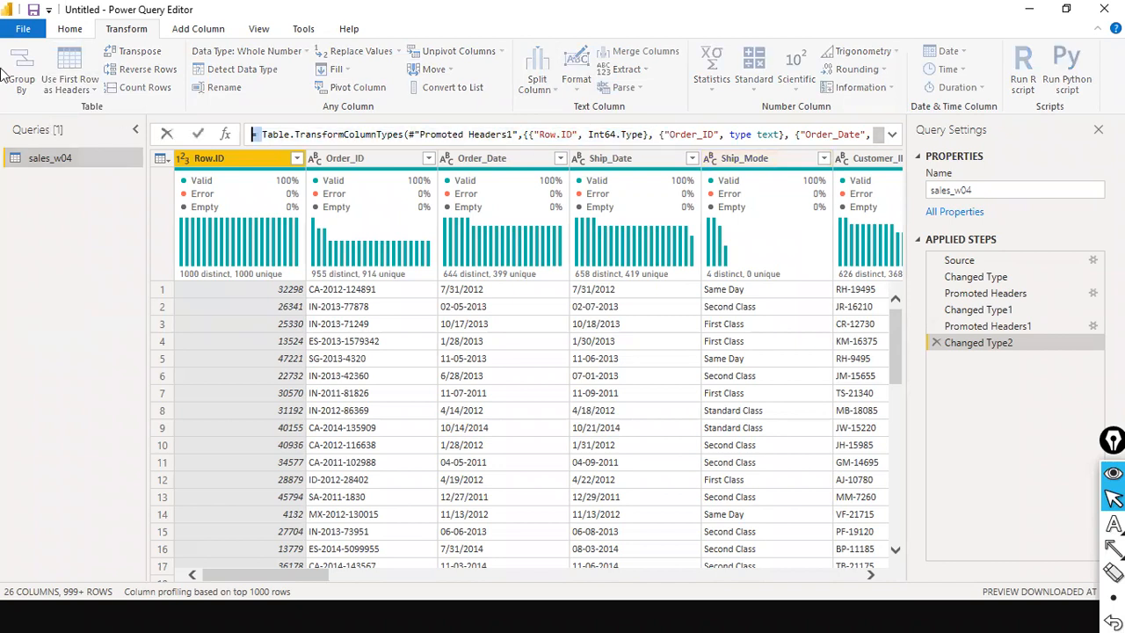
click(706, 109)
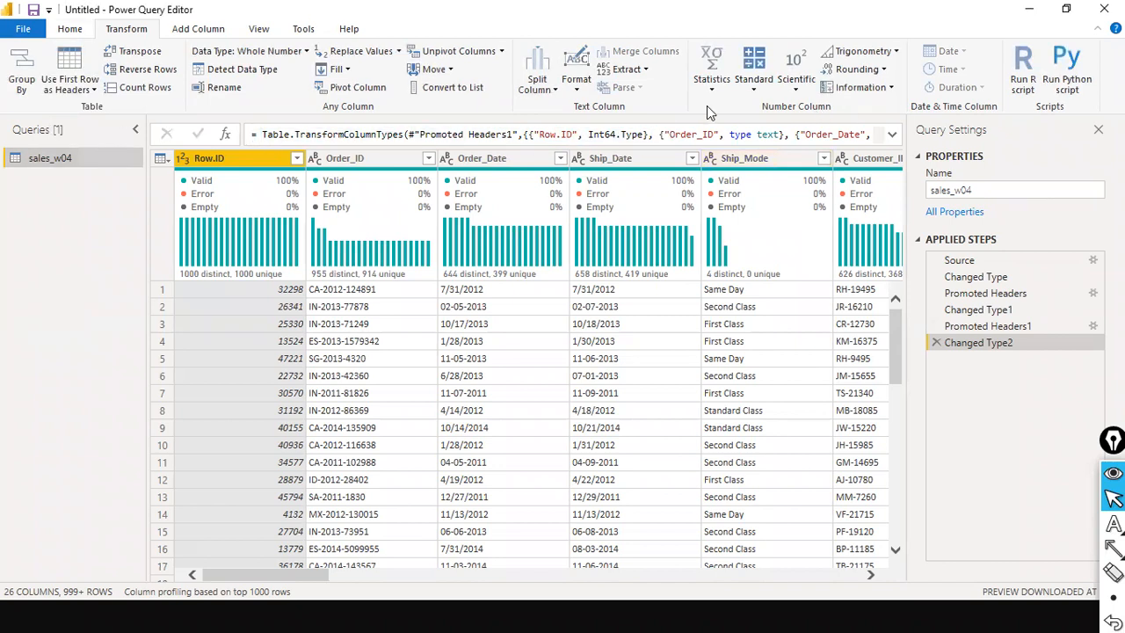
click(891, 135)
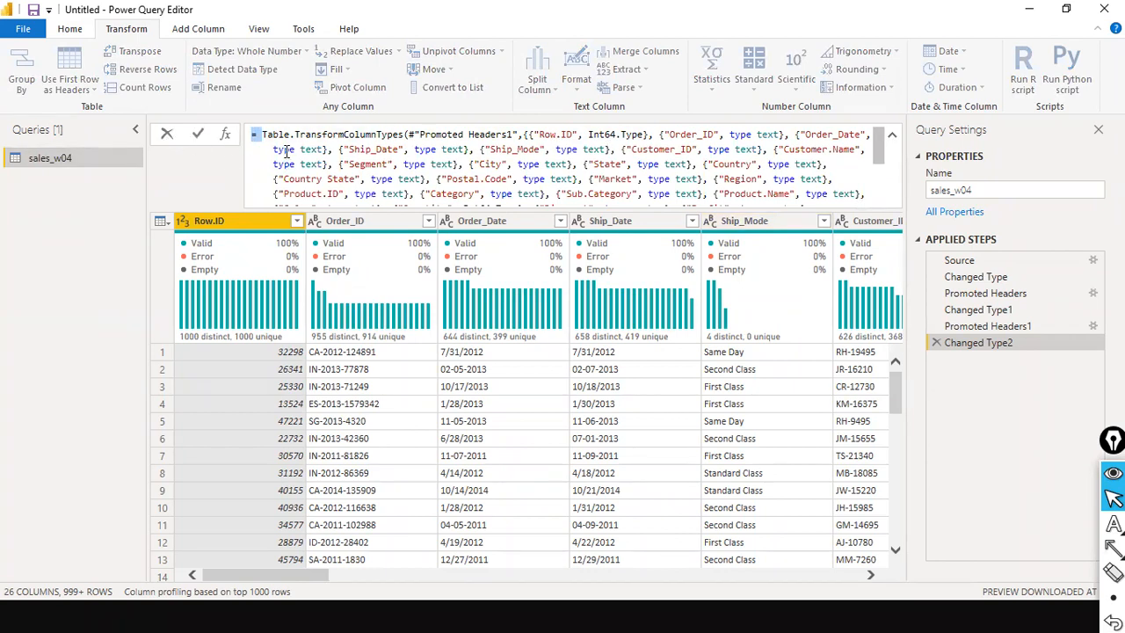
click(167, 133)
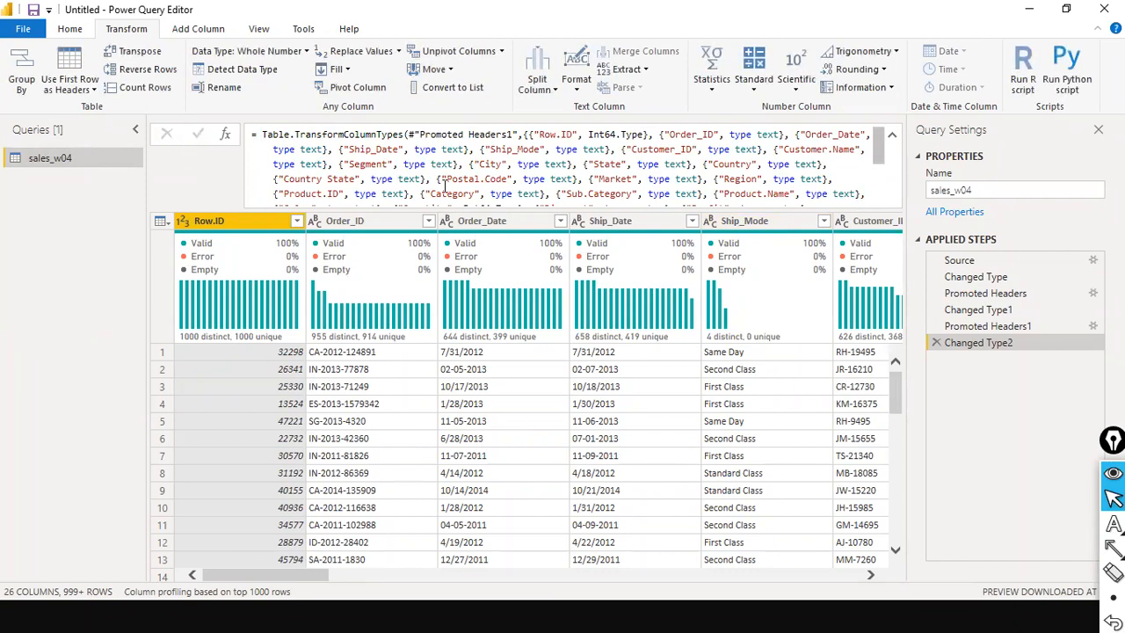
click(1024, 327)
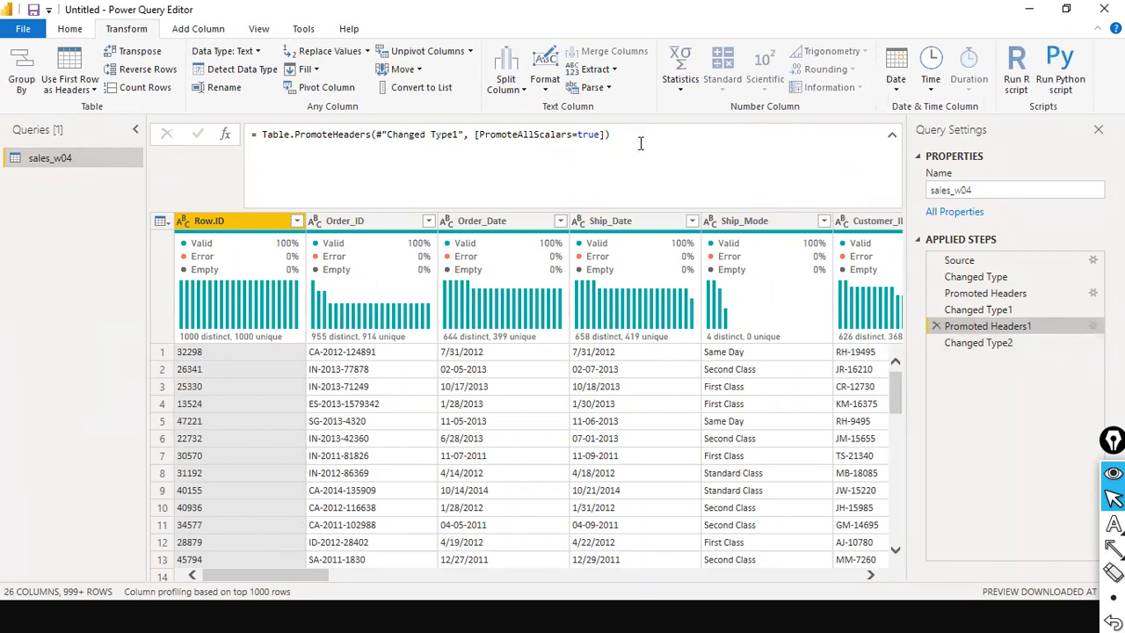
drag(640, 142, 232, 125)
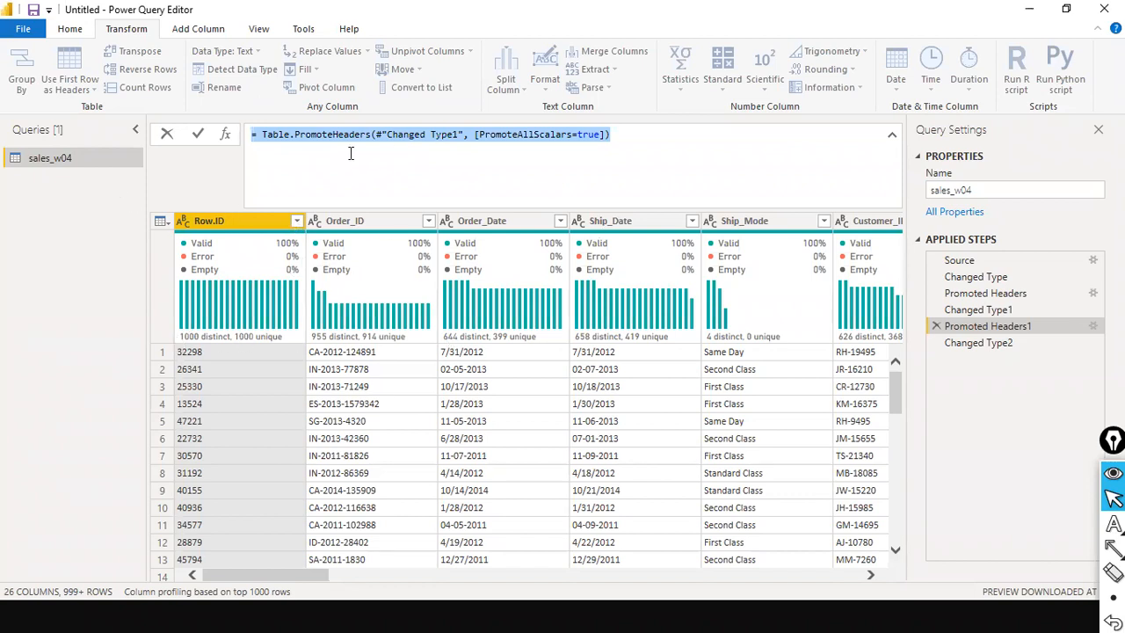
Read the Table.TransformColumnTypes formula of the Changed Type2 step through to its end and collapse the formula bar.
click(952, 346)
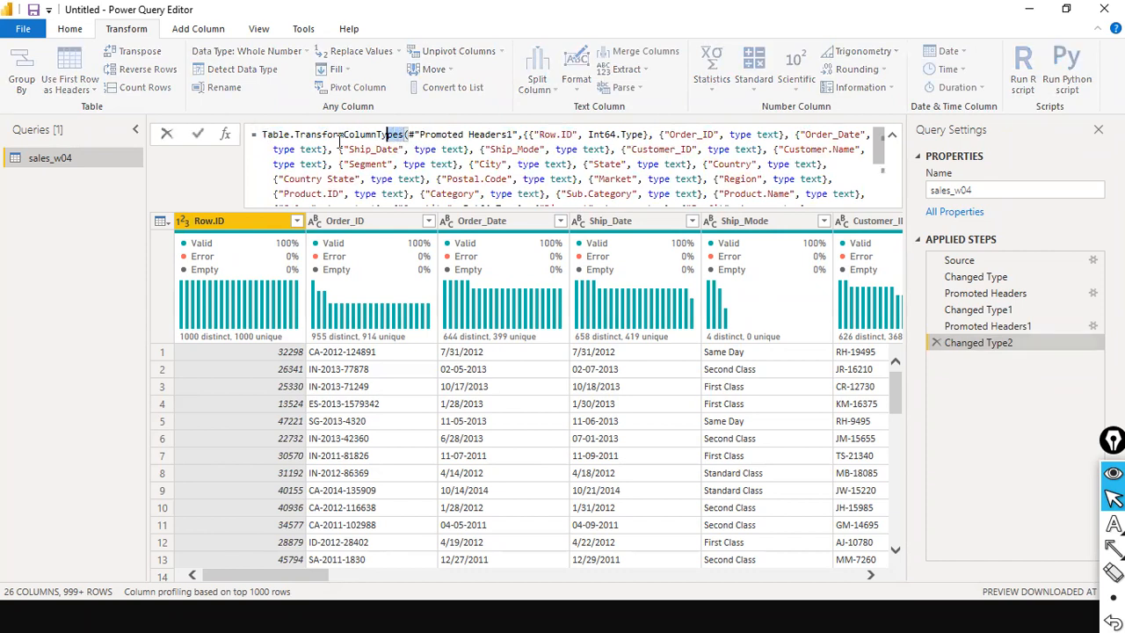
drag(402, 138, 264, 137)
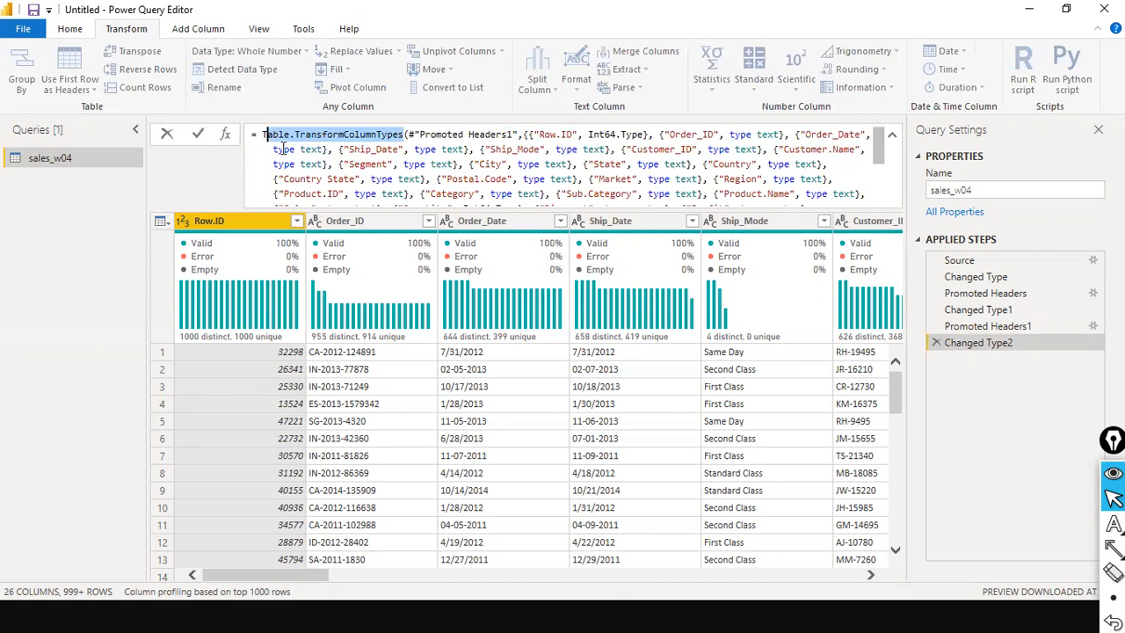
click(427, 134)
scroll(685, 166, down, 3)
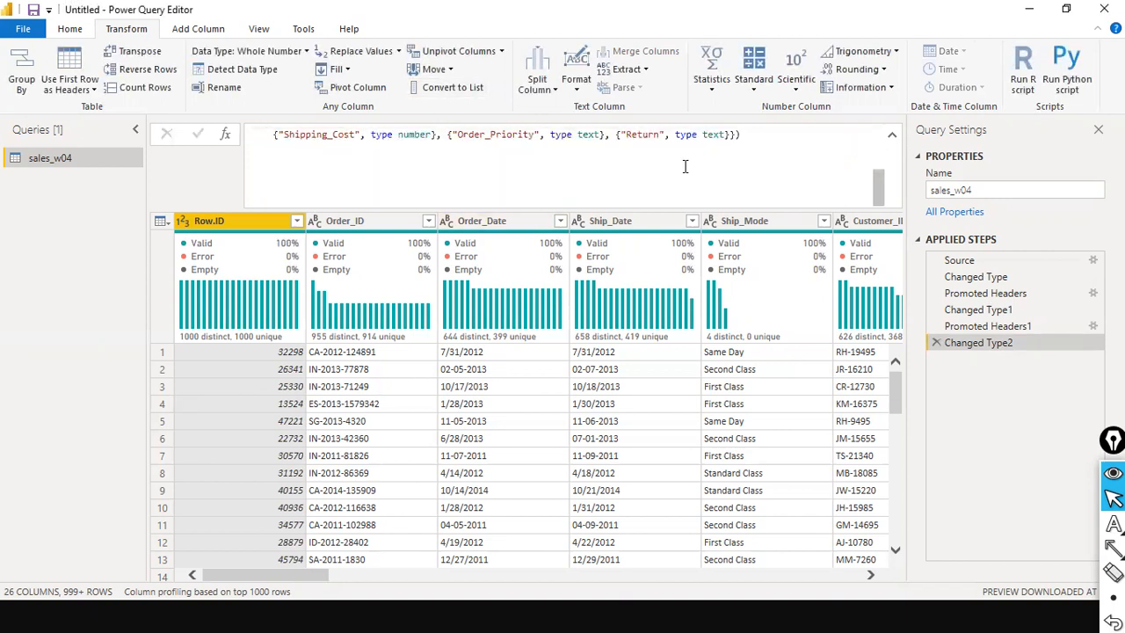
scroll(698, 164, up, 3)
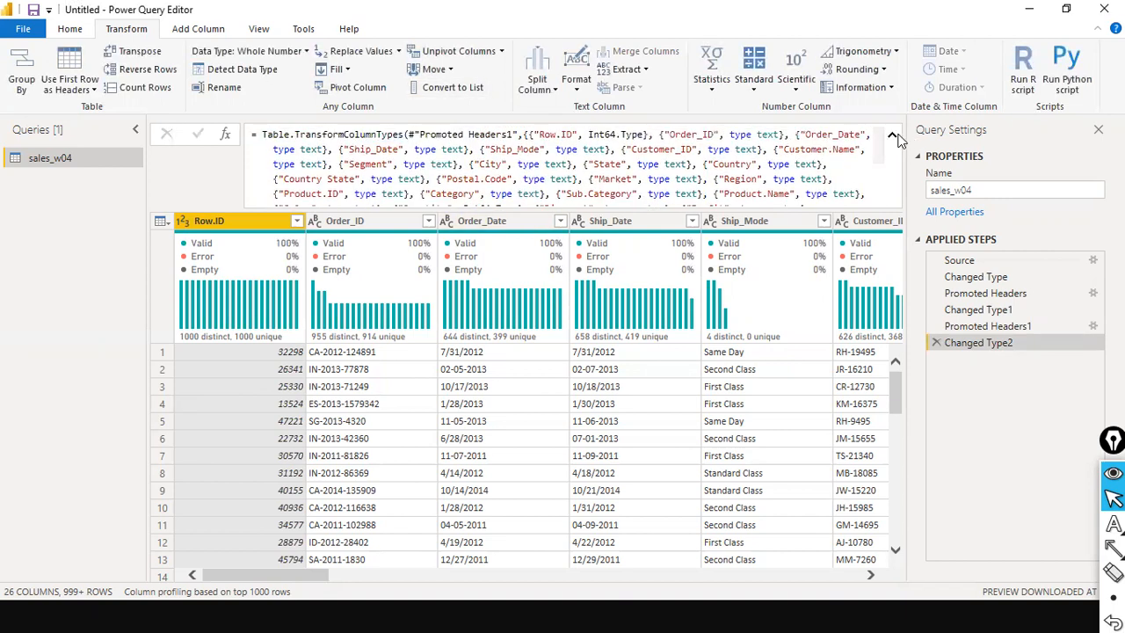
click(892, 137)
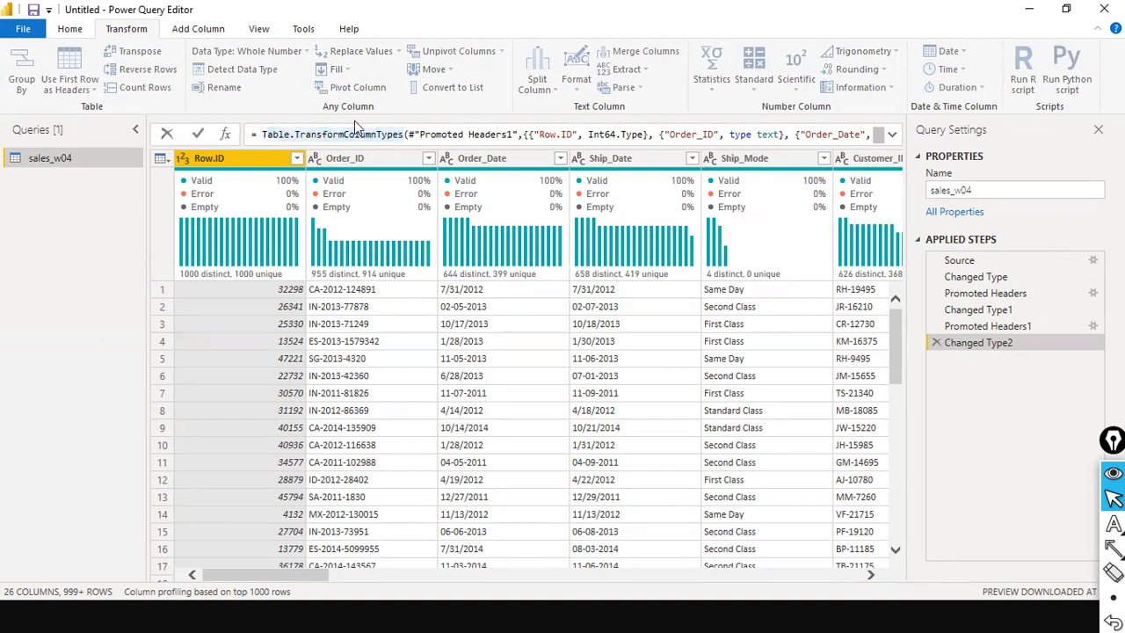
Read through the full formula of the Changed Type2 step.
key(Down)
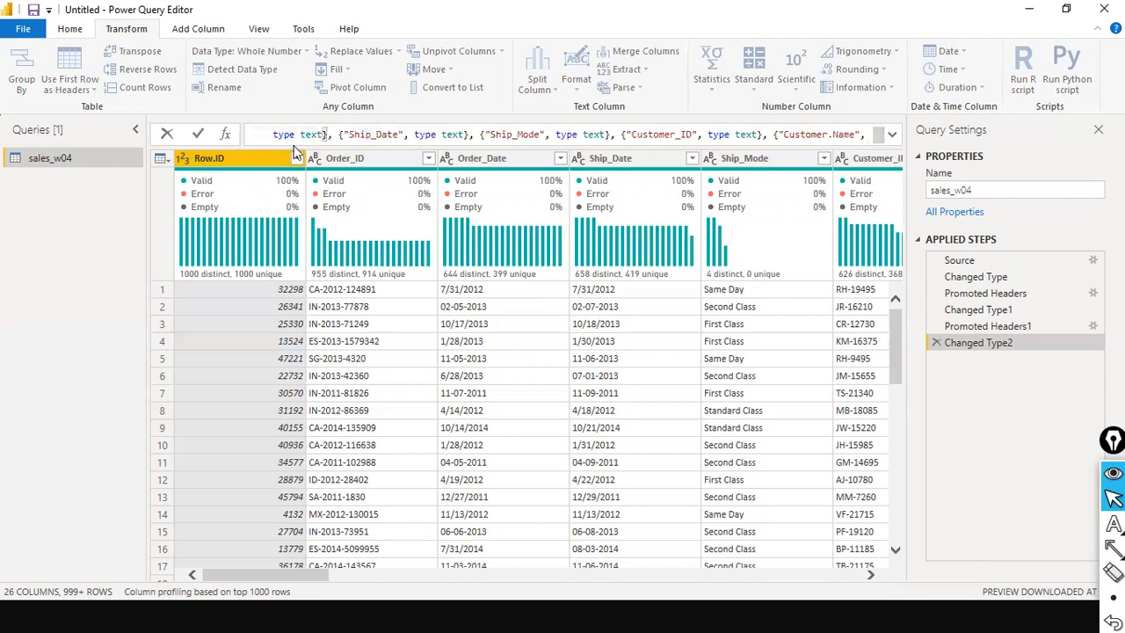
click(893, 135)
click(893, 135)
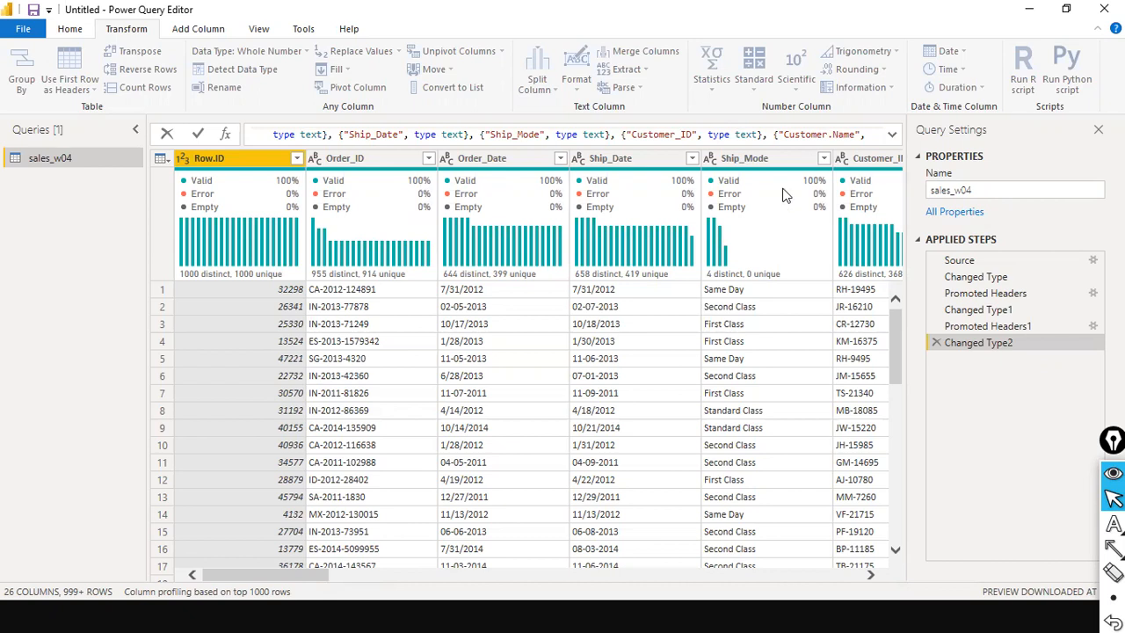
click(1113, 547)
drag(1005, 186, 943, 113)
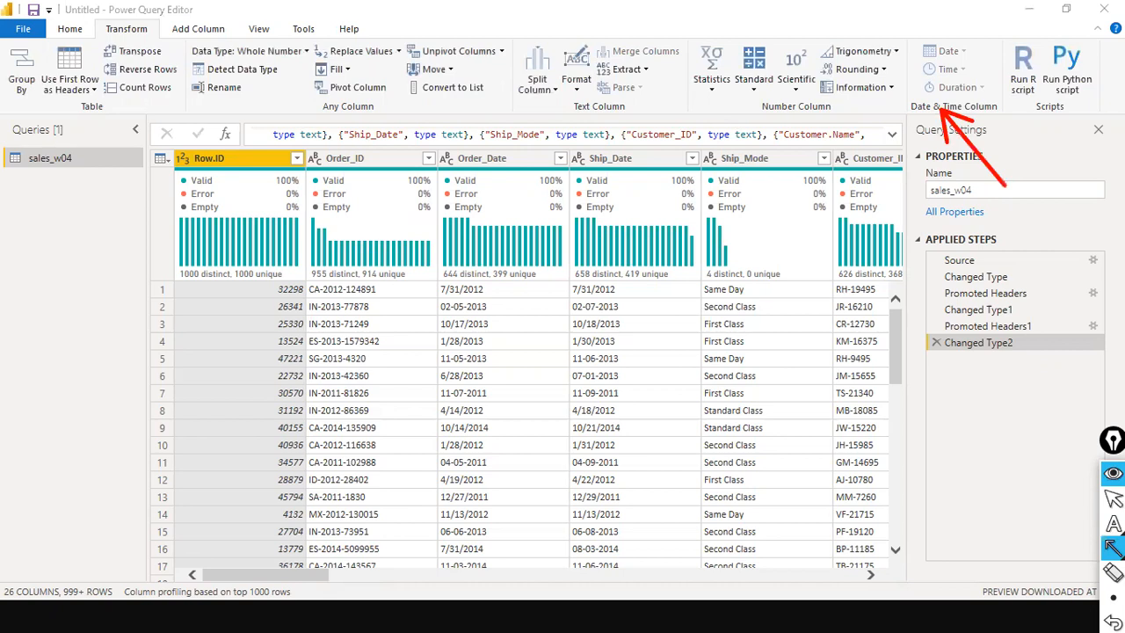
click(1114, 622)
Mark the Query Settings heading with a red box and draw red arrows to Properties and the query name.
key(r)
mouse_move(909, 120)
mouse_down()
mouse_move(1015, 138)
mouse_move(951, 149)
mouse_move(973, 189)
mouse_up()
key(a)
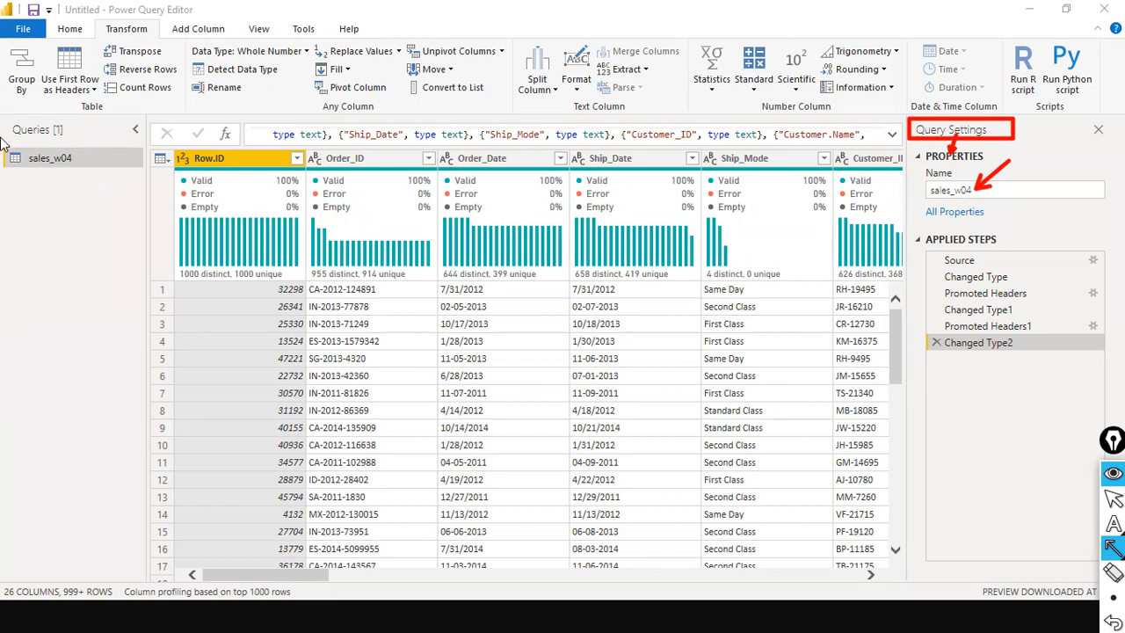
Draw a red arrow to the sales_w04 query and a red box around the Queries heading.
drag(7, 199, 15, 169)
key(r)
drag(5, 118, 83, 144)
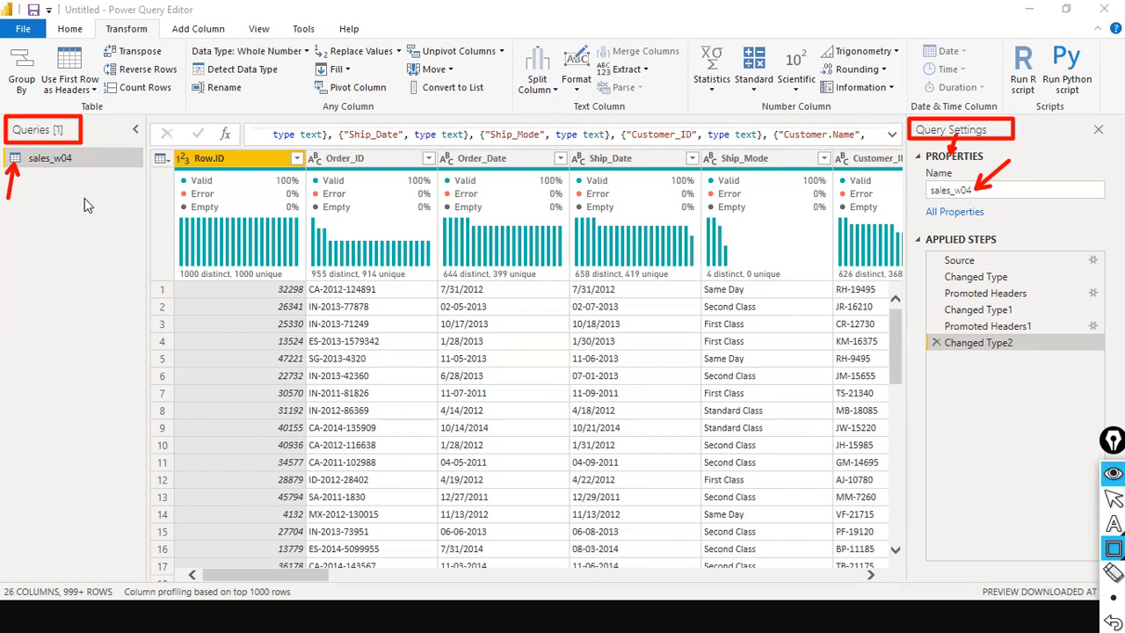
key(ctrl+shift+2)
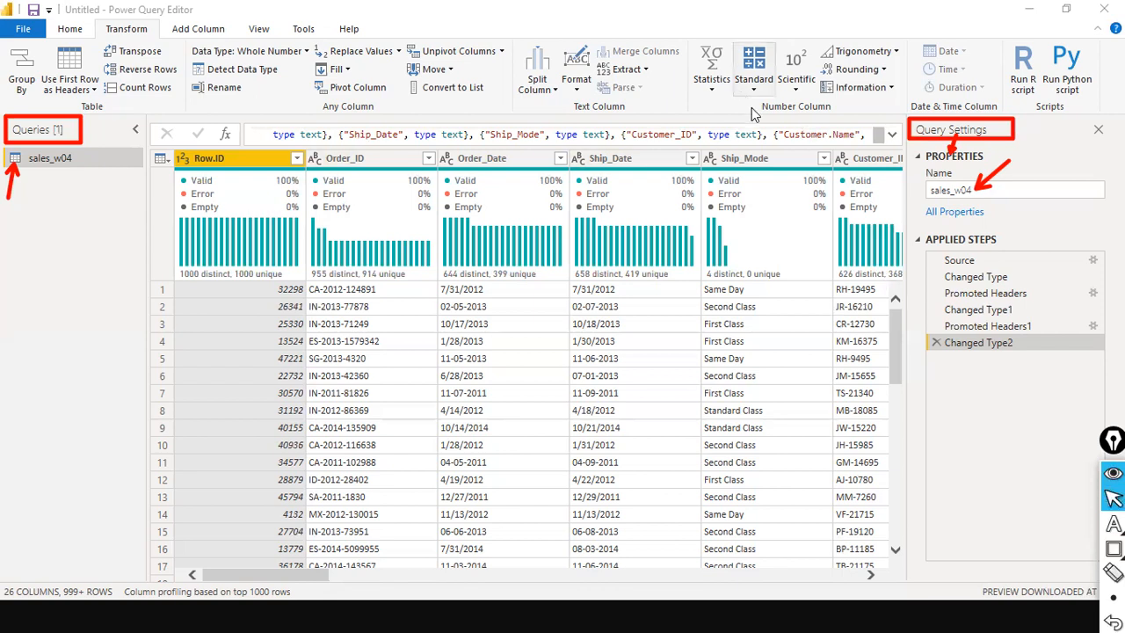
Rename the sales_w04 query as Week 4 Sales.
double_click(951, 190)
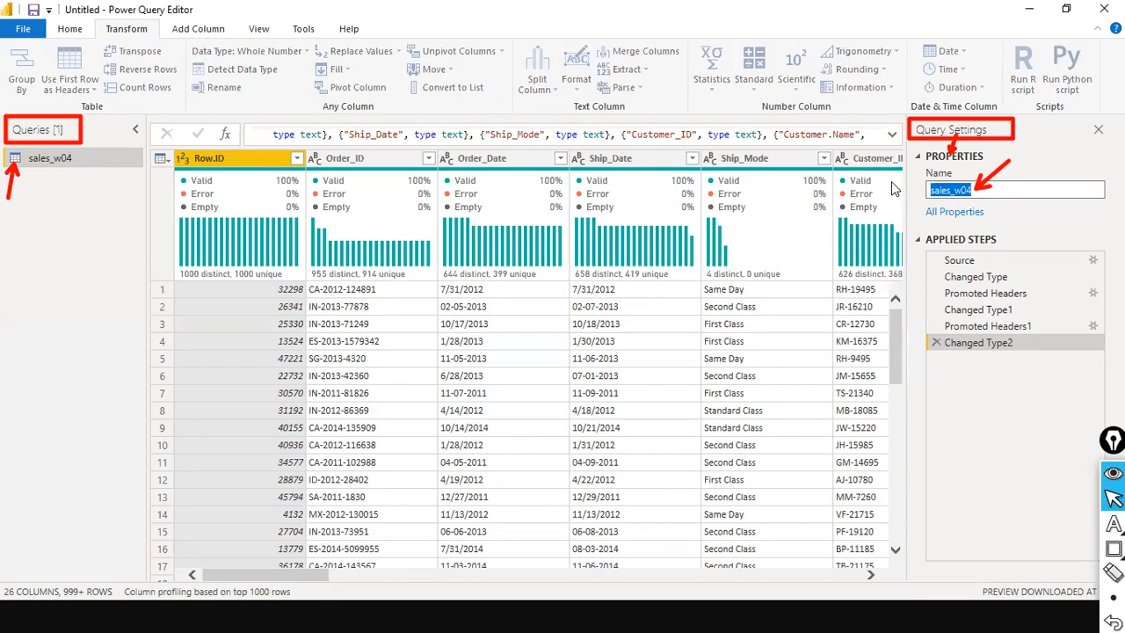
click(1104, 9)
double_click(958, 190)
text(Week)
key(Return)
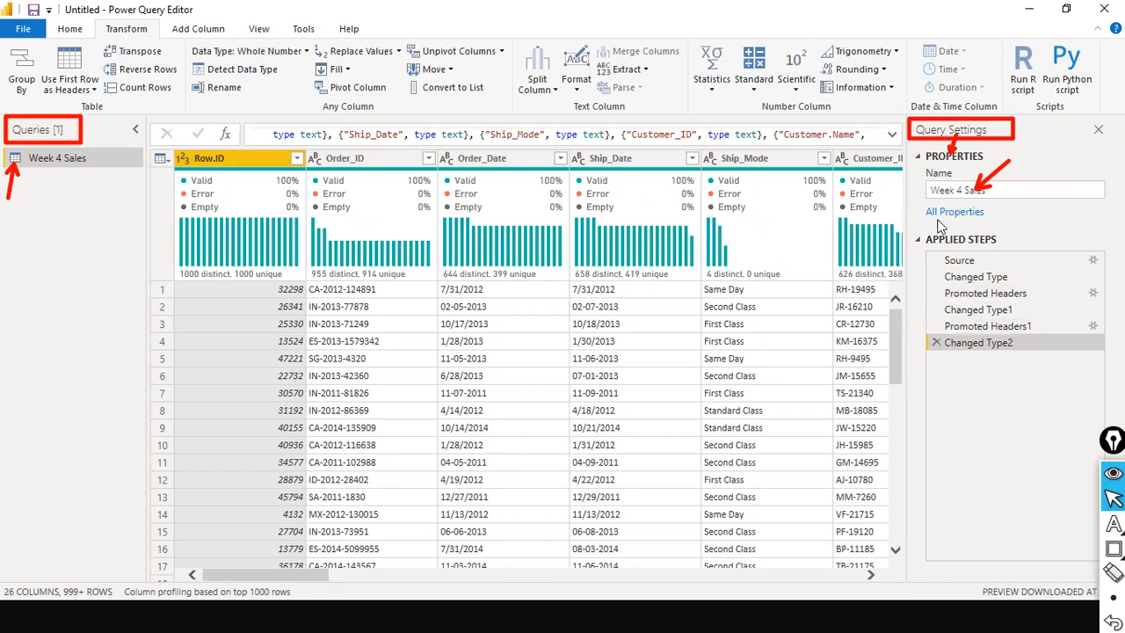
Draw a red arrow pointing to the Applied Steps heading and return to the normal pointer.
key(ctrl+shift+8)
drag(917, 186, 941, 231)
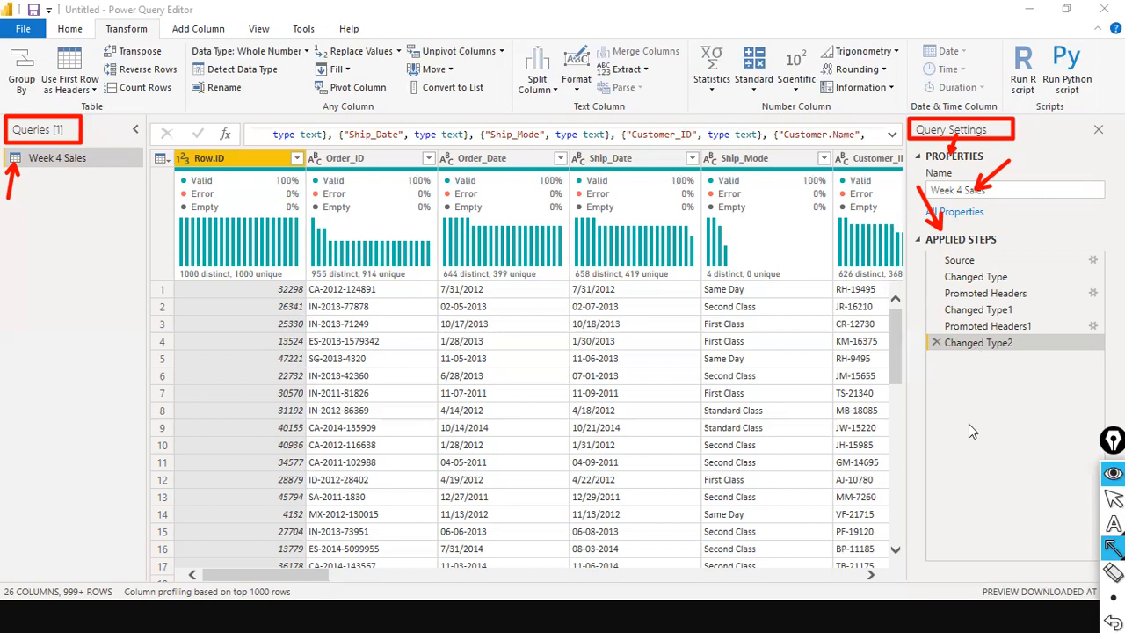
key(ctrl+shift+2)
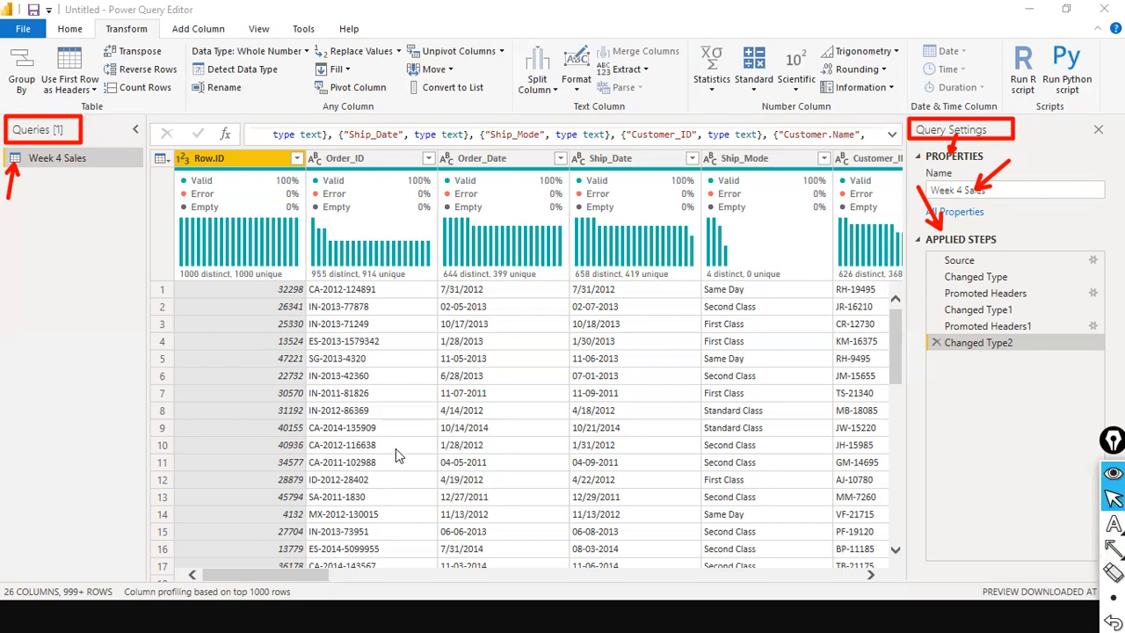
Remove the Row.ID column and review the formula of the resulting applied step.
right_click(227, 159)
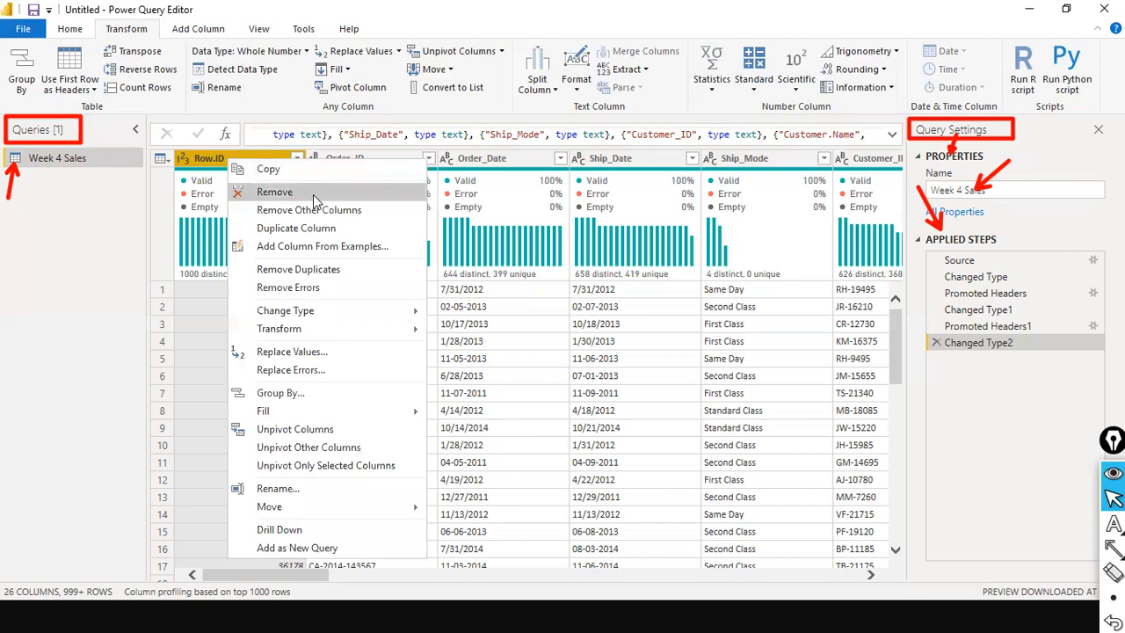
click(265, 192)
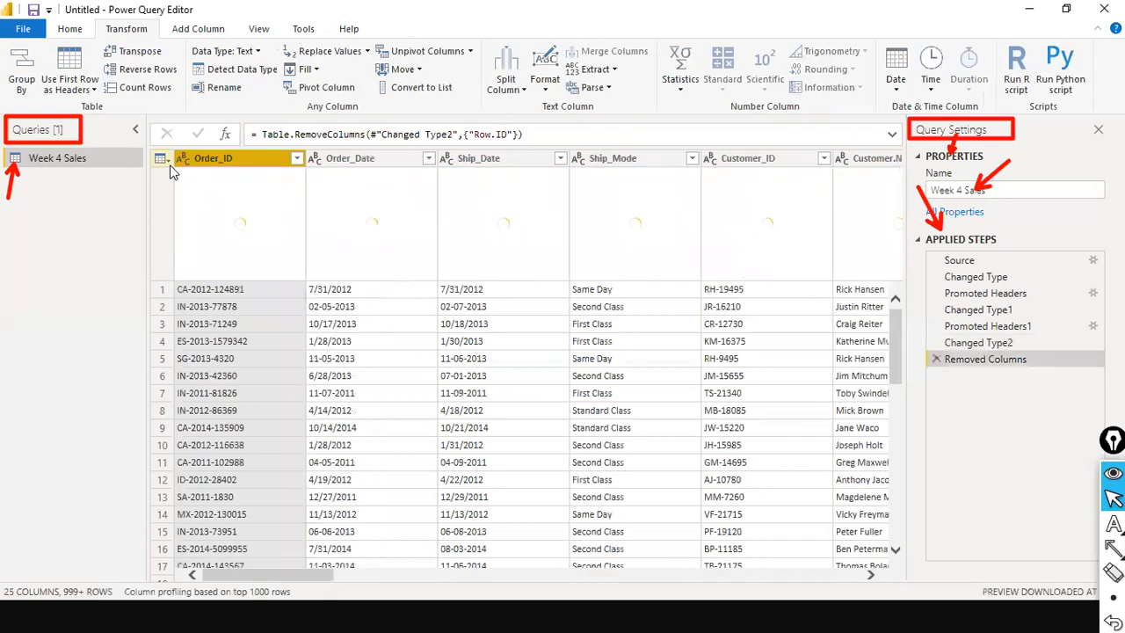
mouse_move(263, 174)
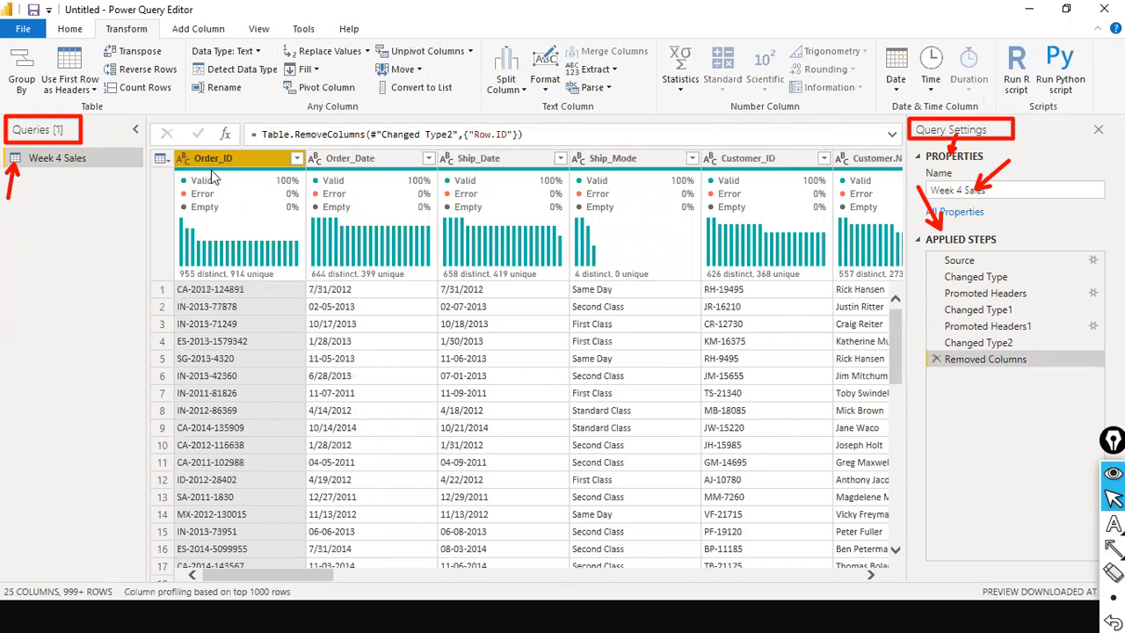
mouse_move(225, 187)
click(514, 132)
key(ctrl+a)
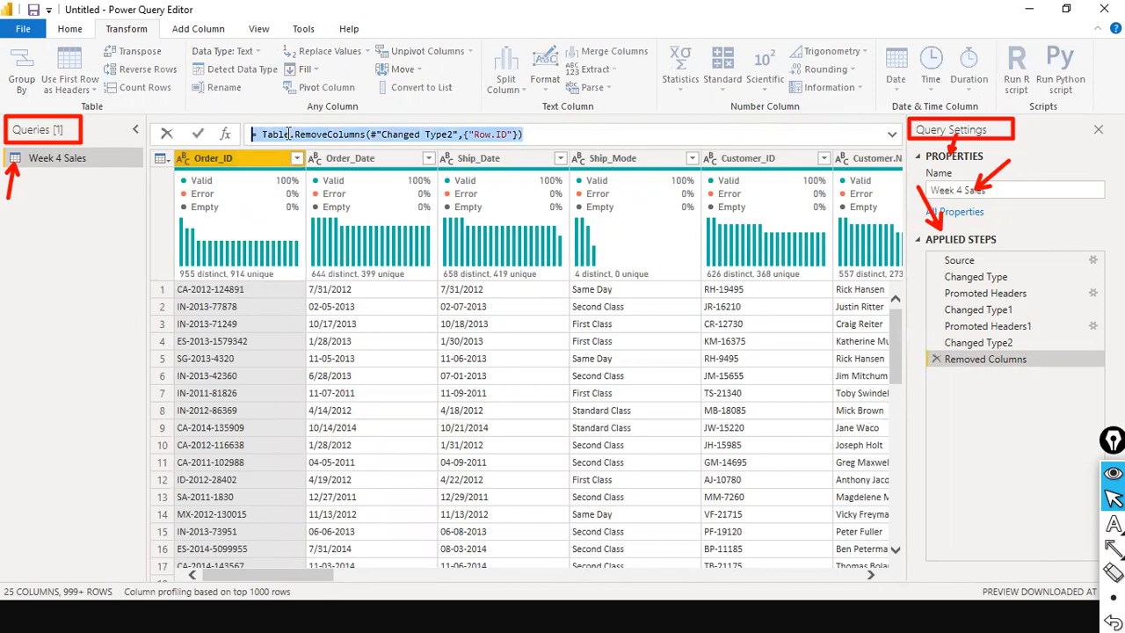
click(346, 139)
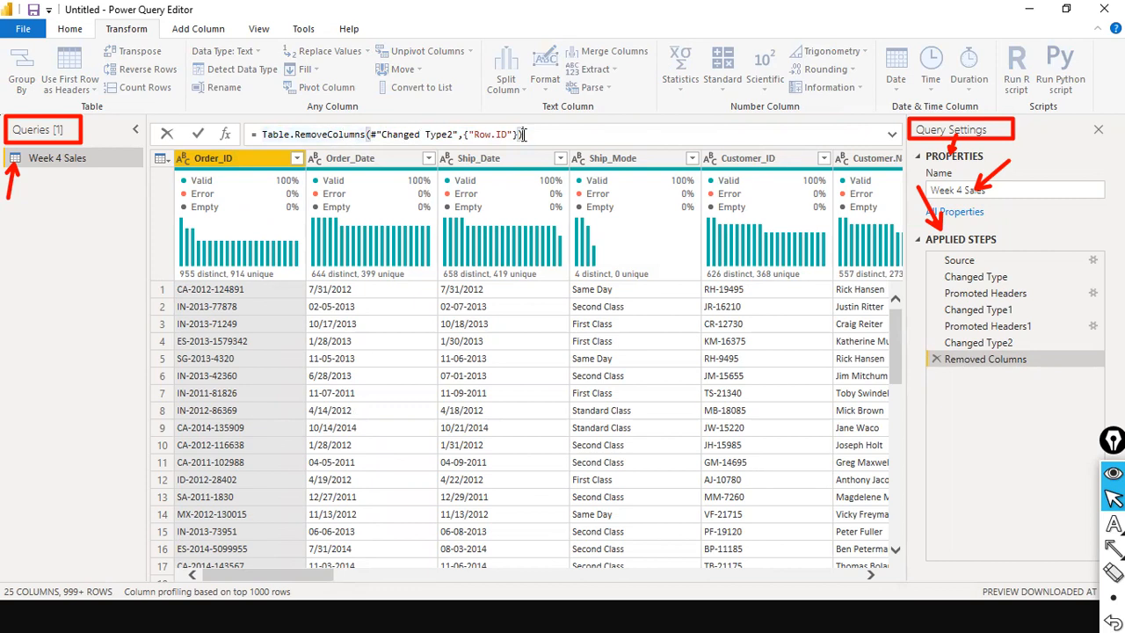
mouse_move(311, 139)
click(490, 135)
Remove the Return column at the far end of the table.
click(283, 577)
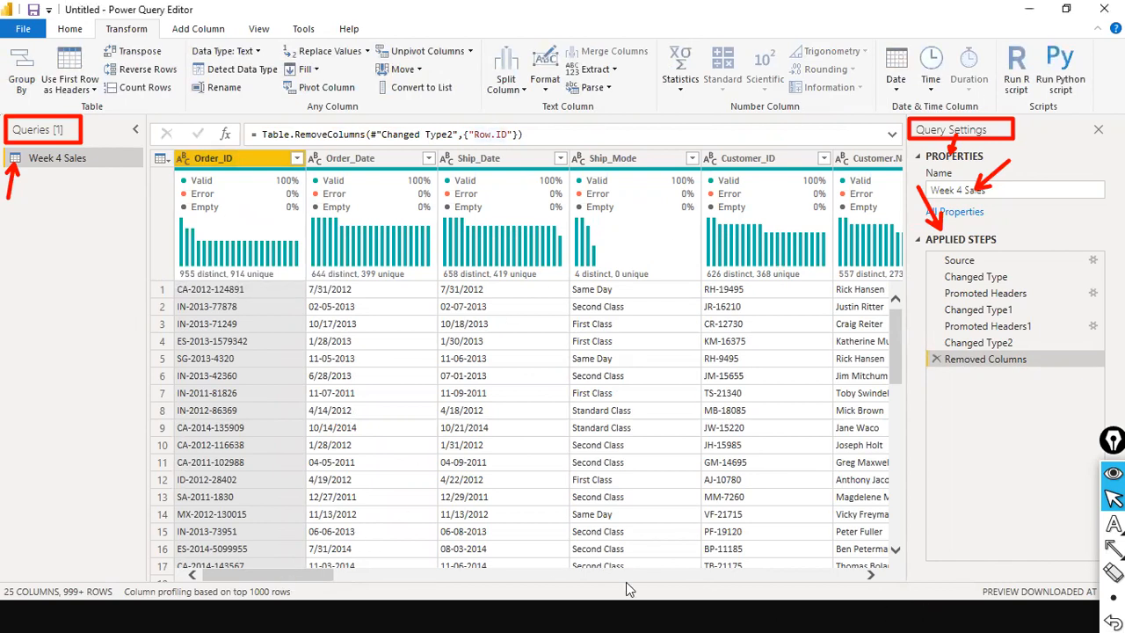
click(575, 577)
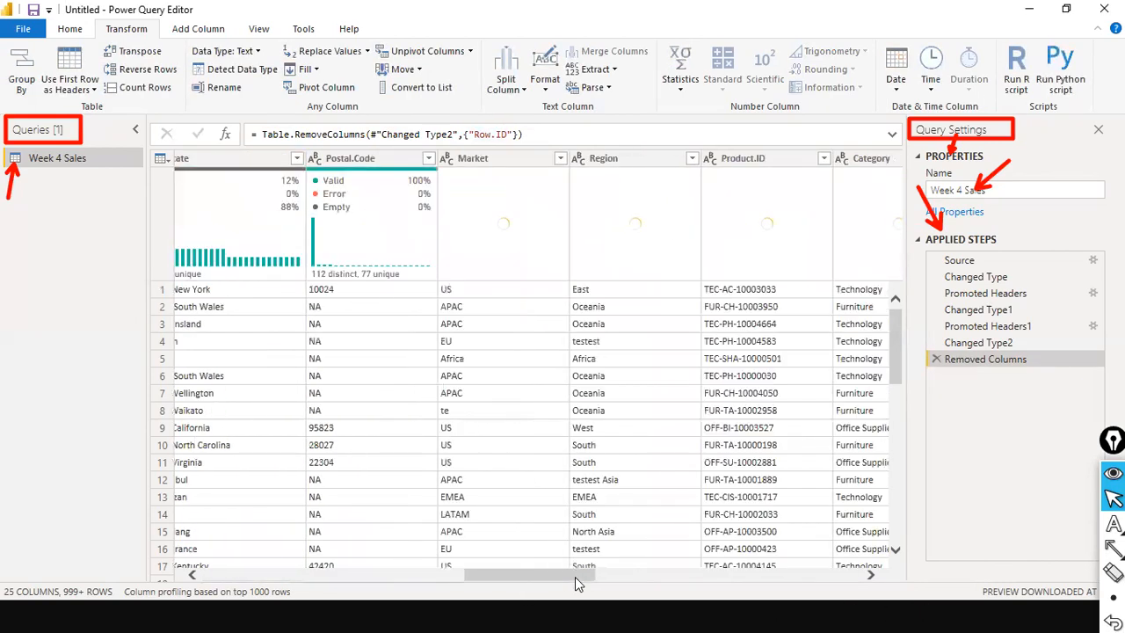
drag(509, 580, 697, 576)
drag(835, 604, 861, 602)
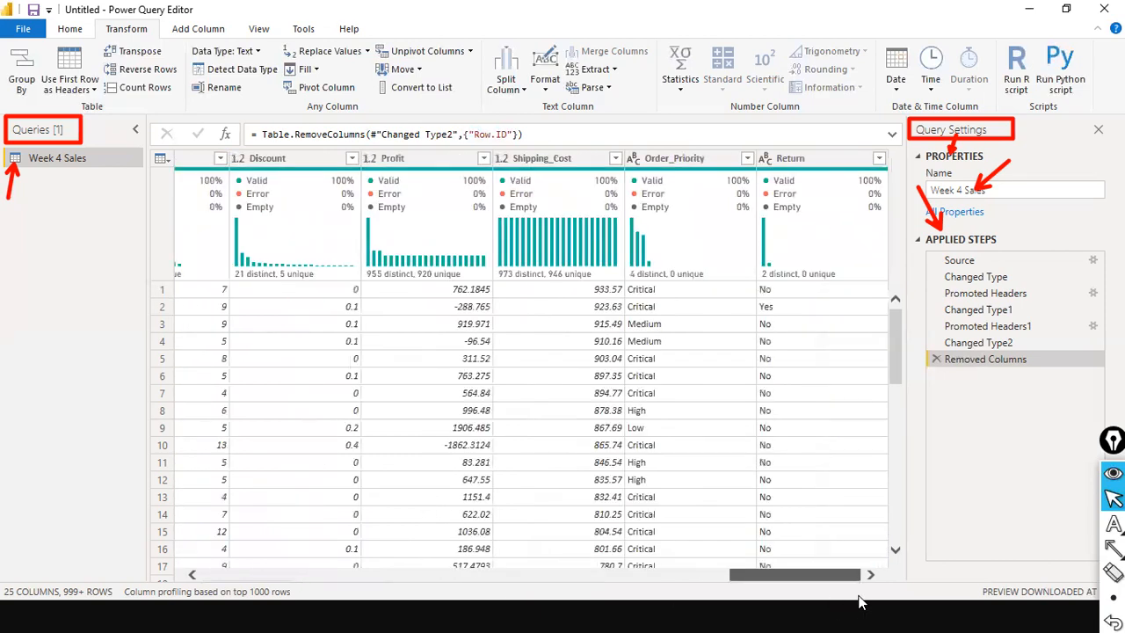
right_click(831, 164)
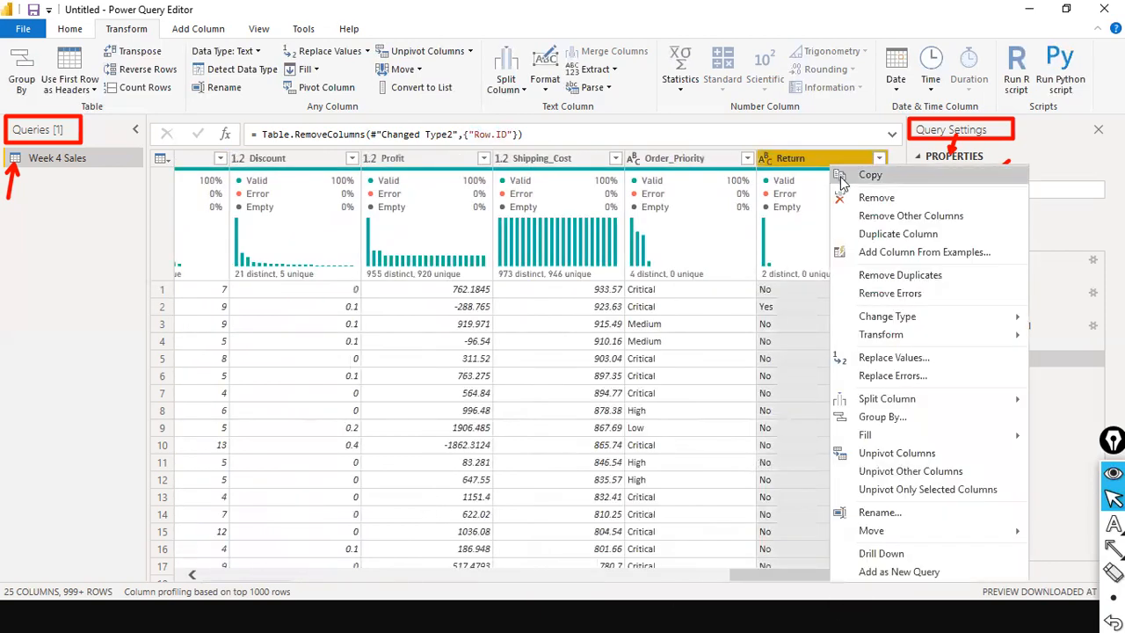
click(857, 197)
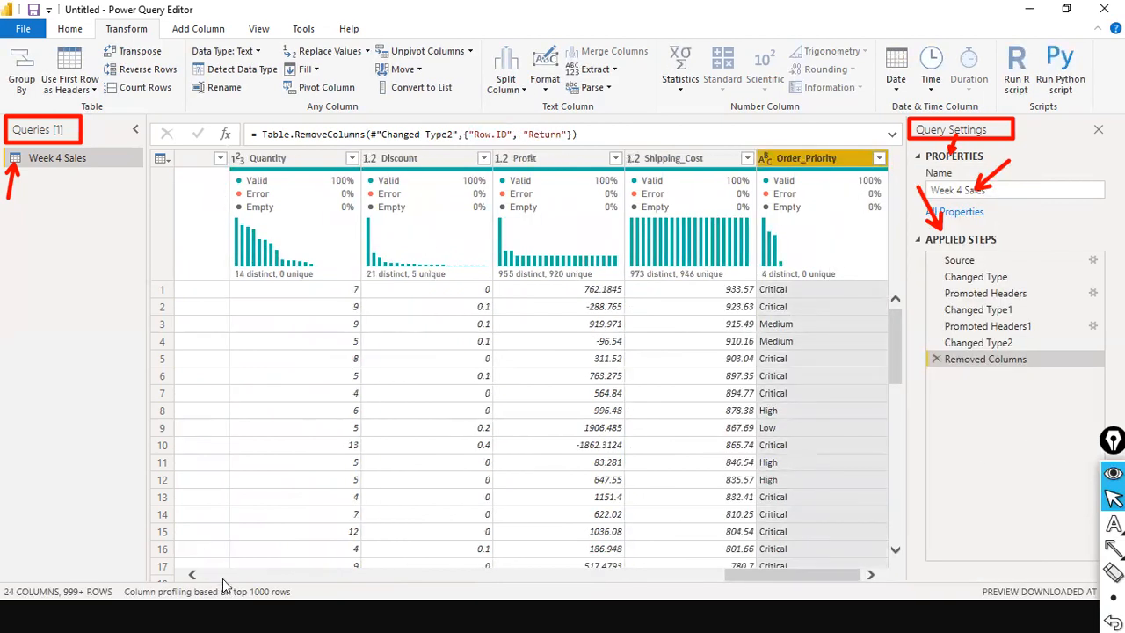
click(225, 578)
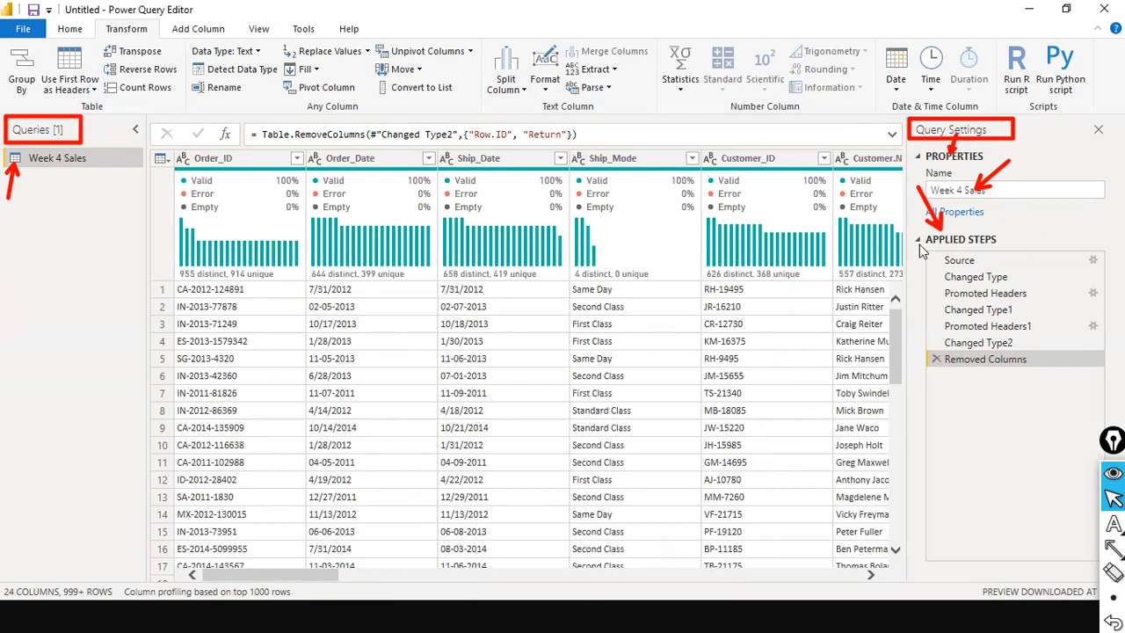
Edit the Removed Columns formula to delete "Return" from its list, leaving only "Row.ID".
drag(988, 341, 986, 355)
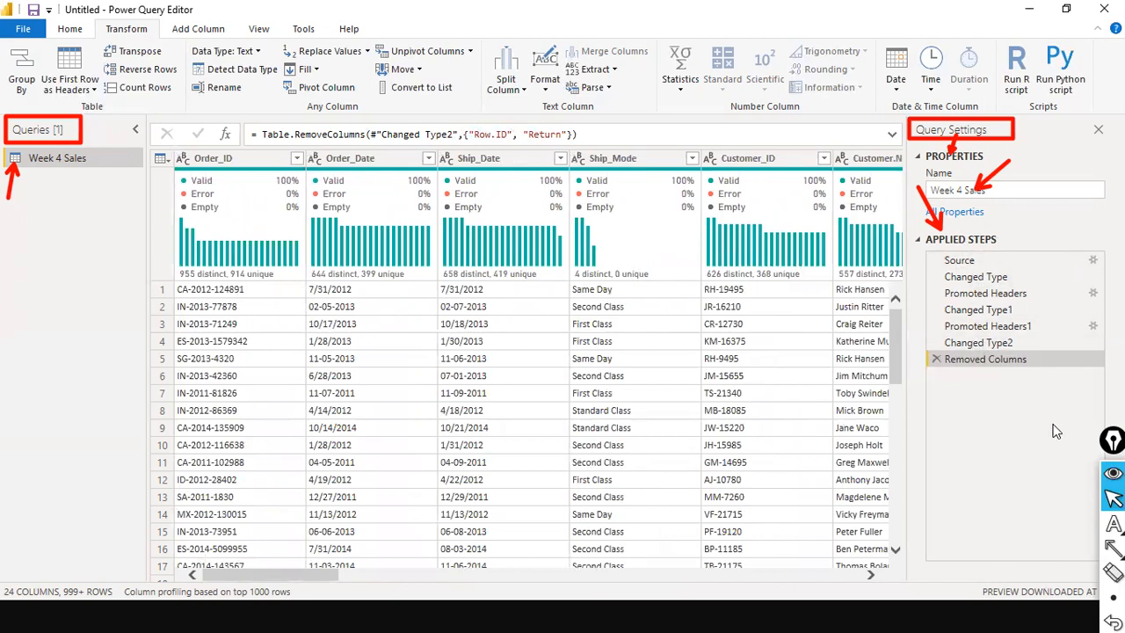
drag(970, 348, 980, 356)
click(982, 360)
click(484, 136)
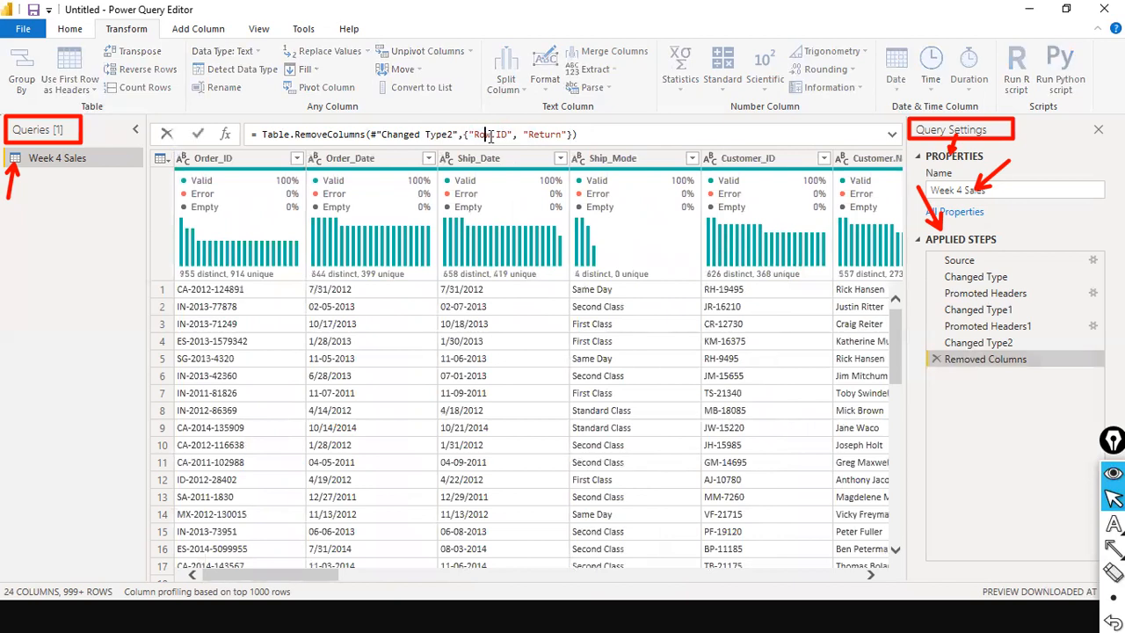
click(569, 136)
key(BackSpace)
key(BackSpace)
key(BackSpace)
key(BackSpace)
key(BackSpace)
key(BackSpace)
key(BackSpace)
key(BackSpace)
key(BackSpace)
key(BackSpace)
key(End)
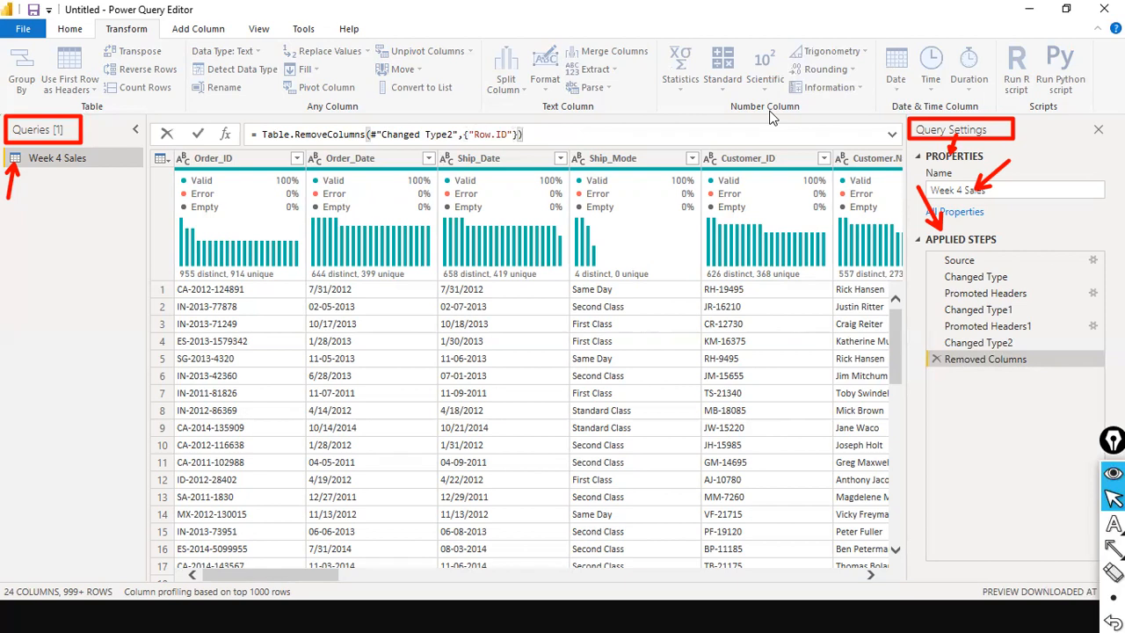
key(Return)
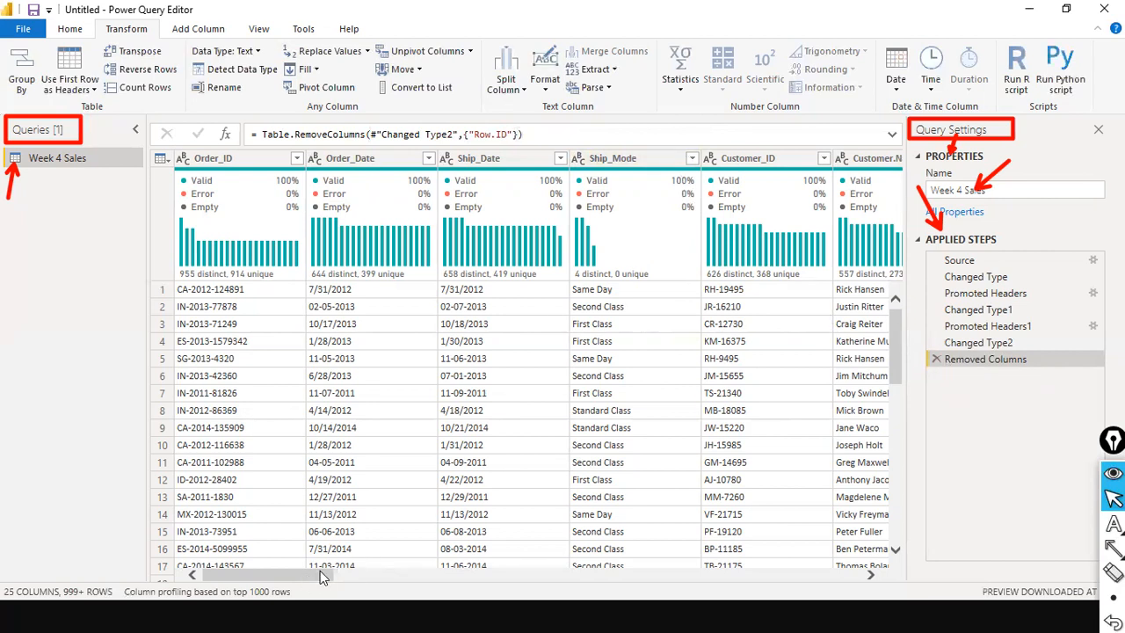
Remove the restored Return column once more.
drag(320, 573, 821, 571)
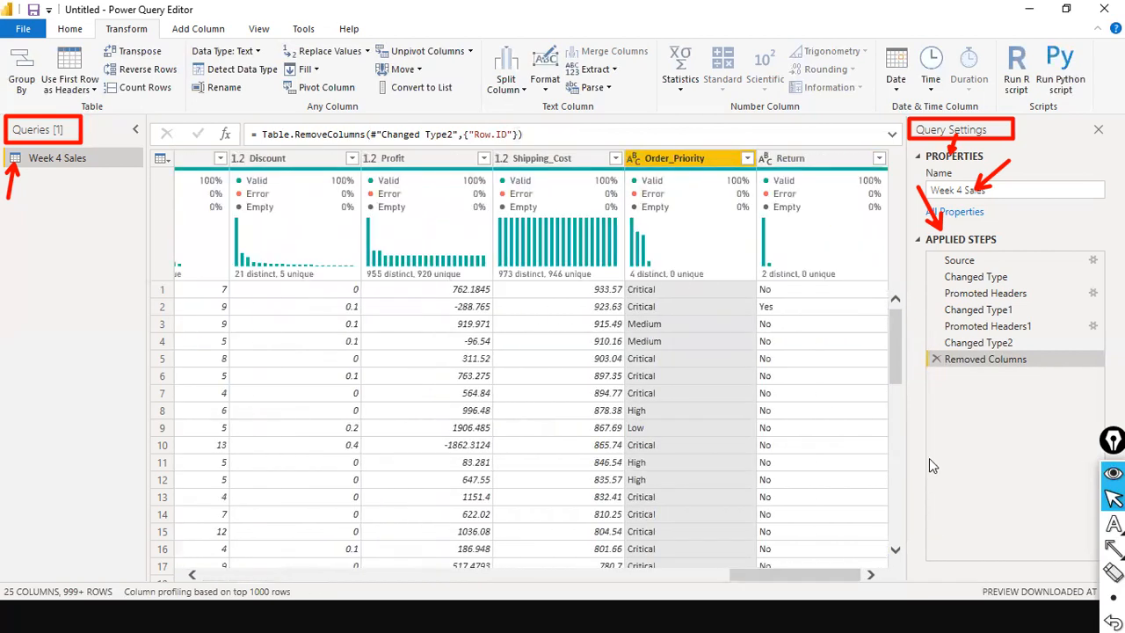
mouse_move(809, 180)
right_click(812, 162)
click(845, 217)
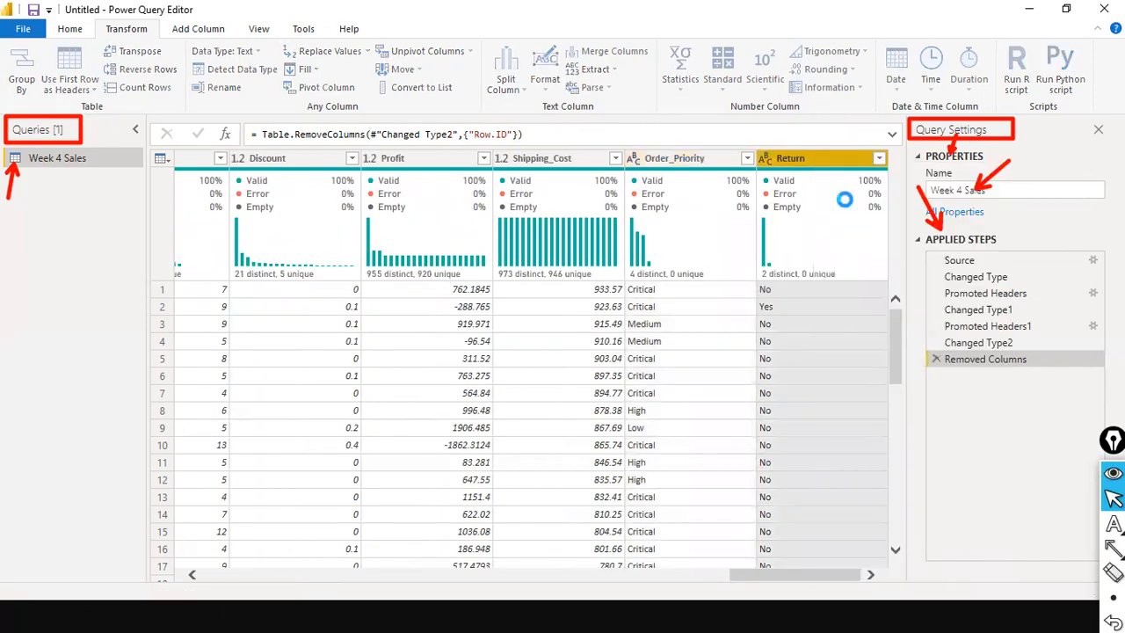
drag(755, 574, 207, 555)
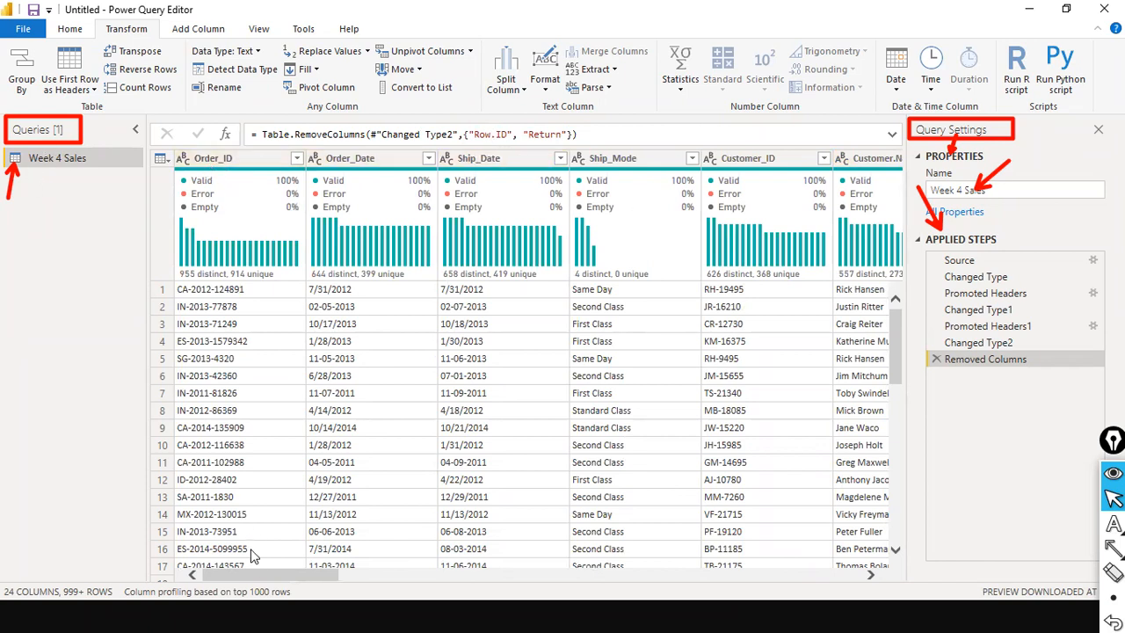
Take "Return" out of the Removed Columns formula again so the list contains only "Row.ID".
drag(246, 582, 857, 608)
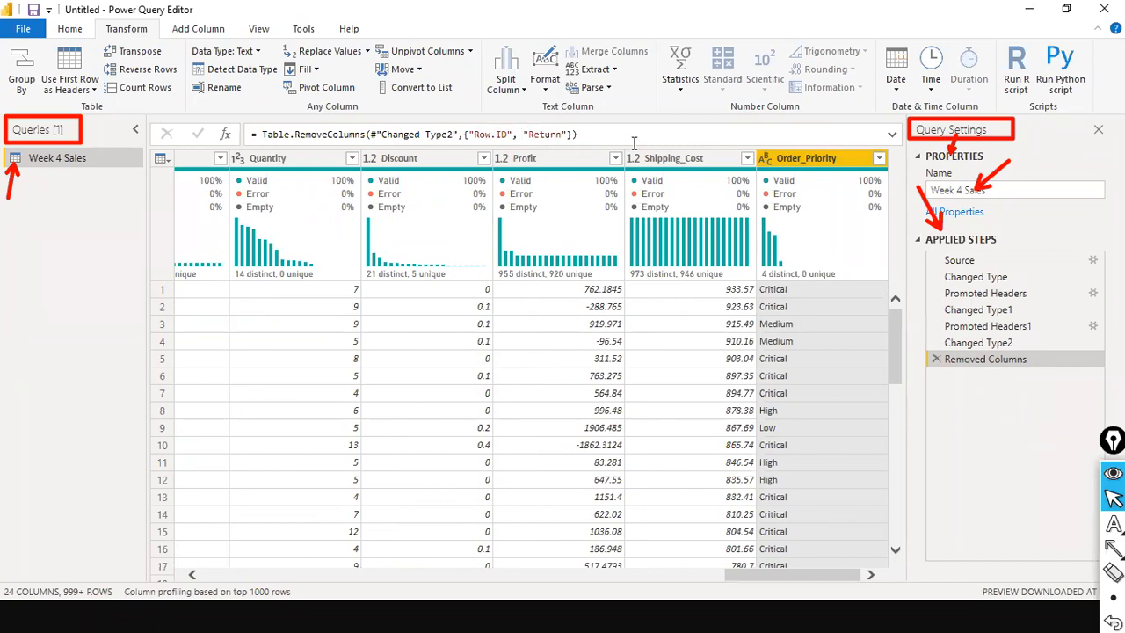
click(565, 134)
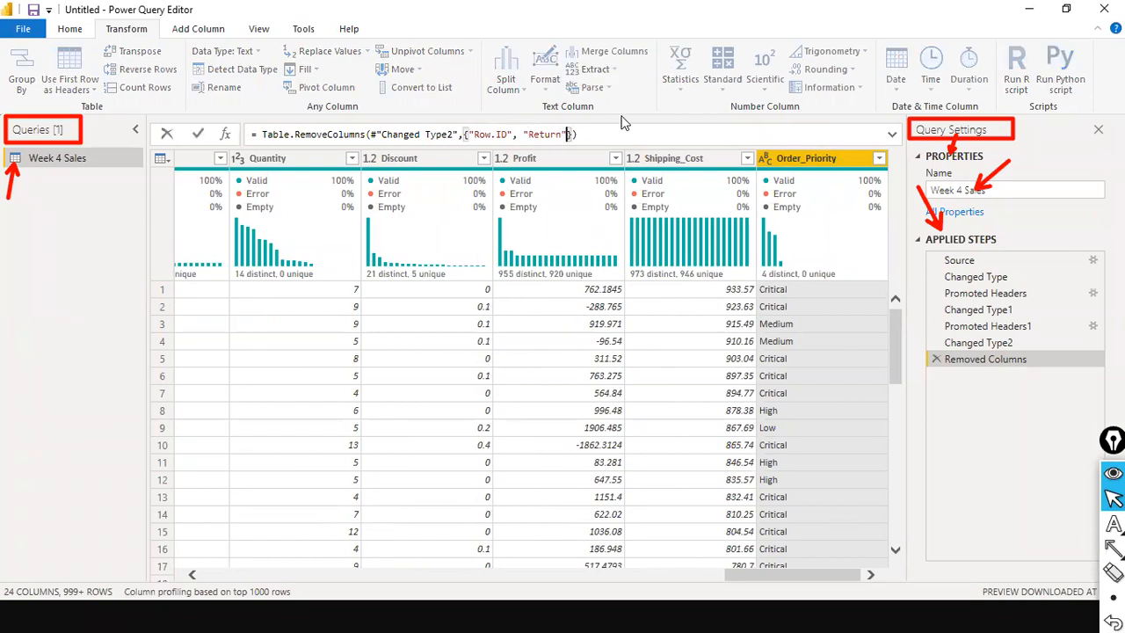
key(BackSpace)
key(BackSpace)
key(BackSpace)
key(BackSpace)
key(BackSpace)
key(BackSpace)
key(BackSpace)
key(BackSpace)
key(BackSpace)
key(BackSpace)
key(End)
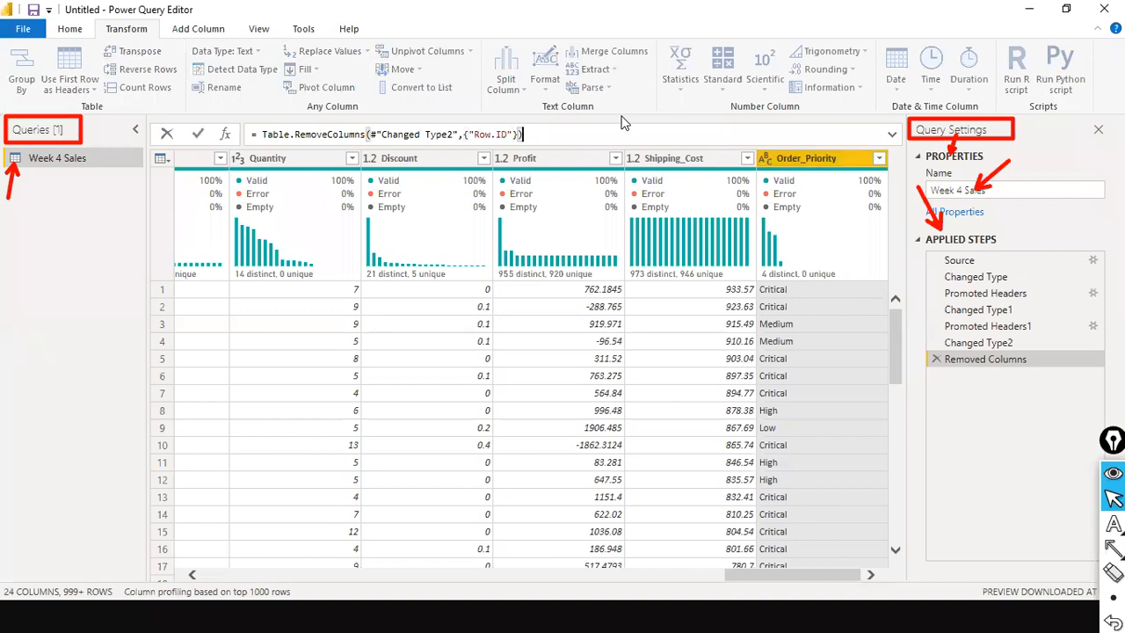
key(Return)
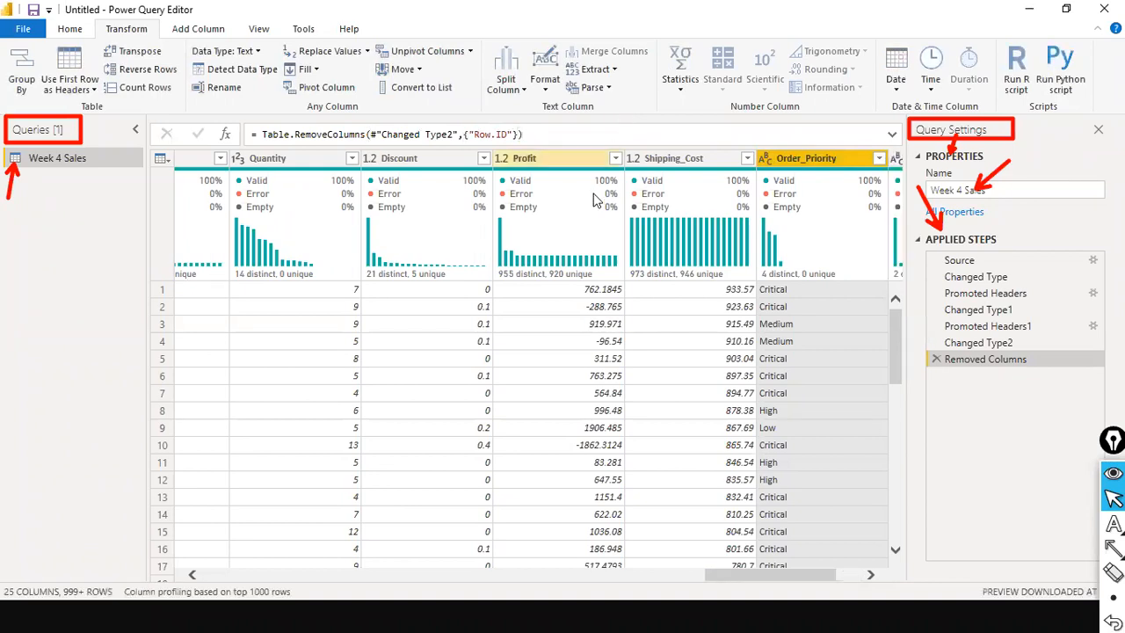
Remove the Return column from the Week 4 Sales query.
drag(730, 571, 818, 564)
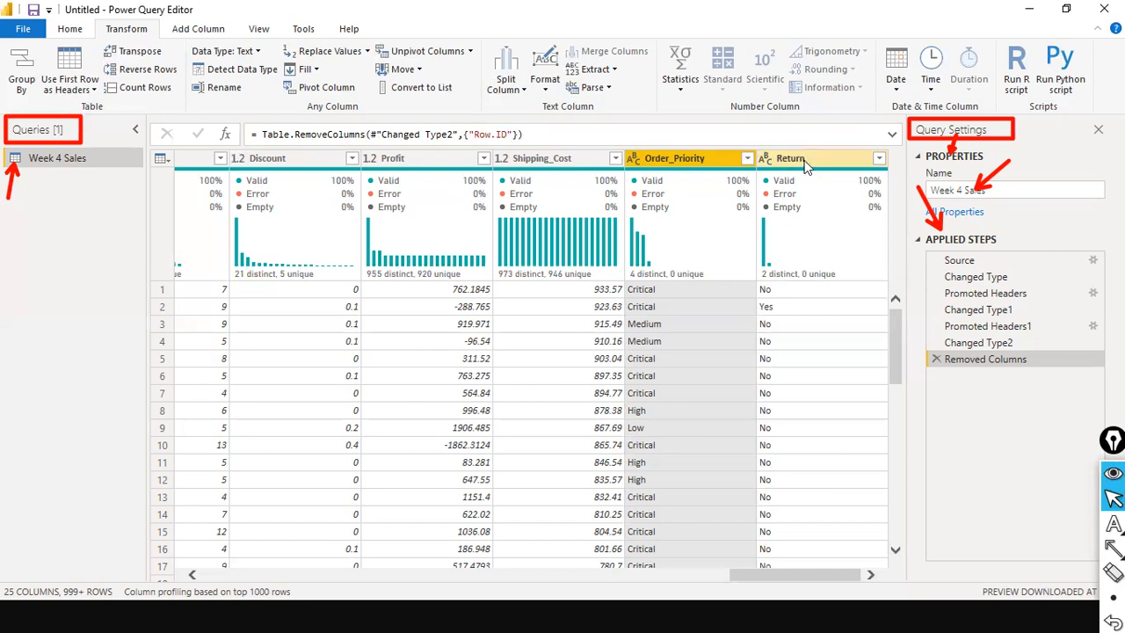
click(804, 167)
right_click(806, 167)
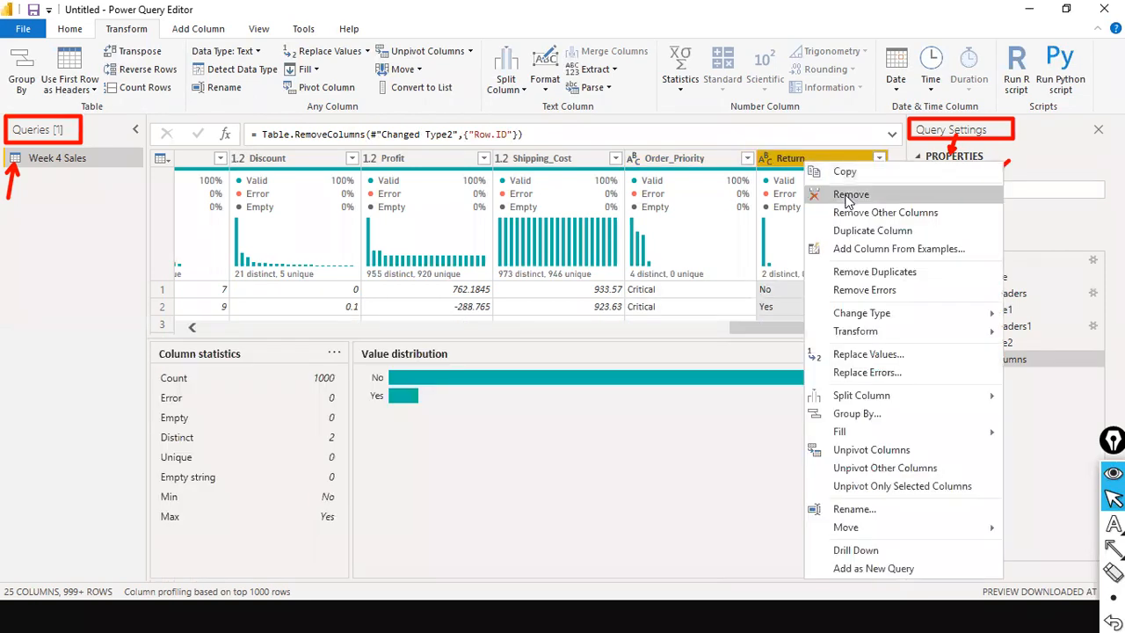
click(833, 194)
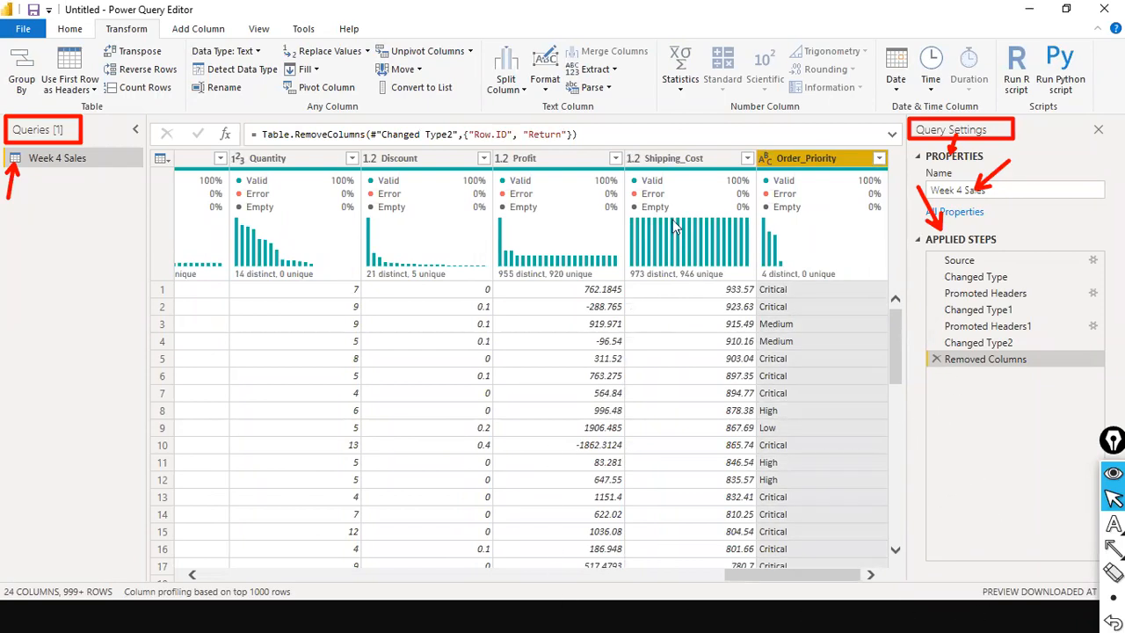
Delete the Removed Columns step from the applied steps of the Week 4 Sales query.
mouse_move(789, 182)
click(937, 359)
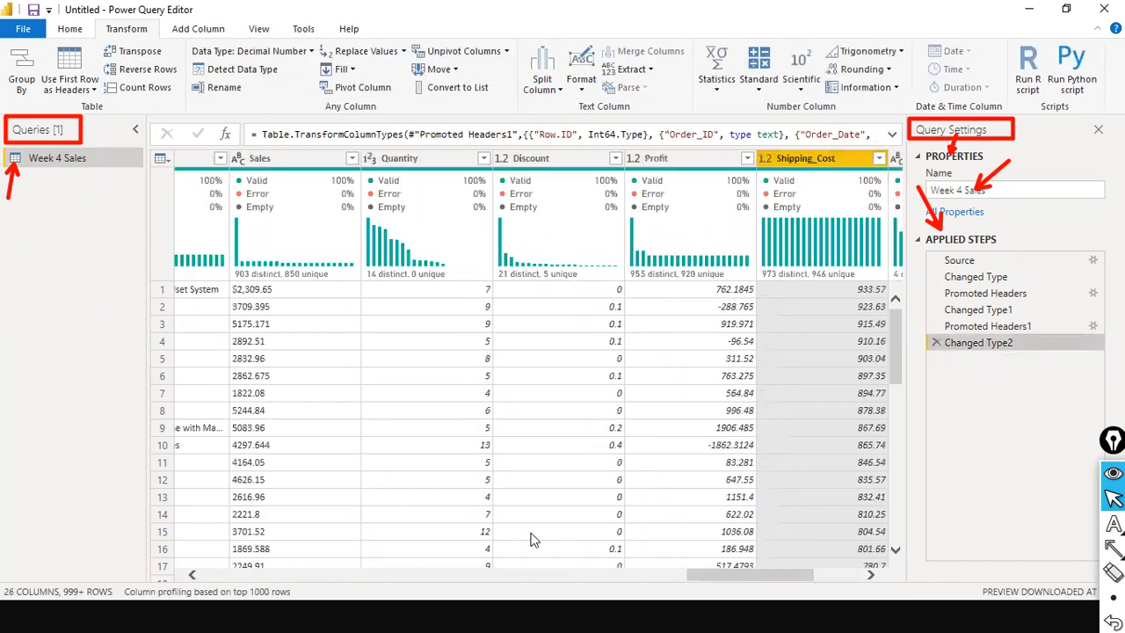
drag(733, 572, 780, 572)
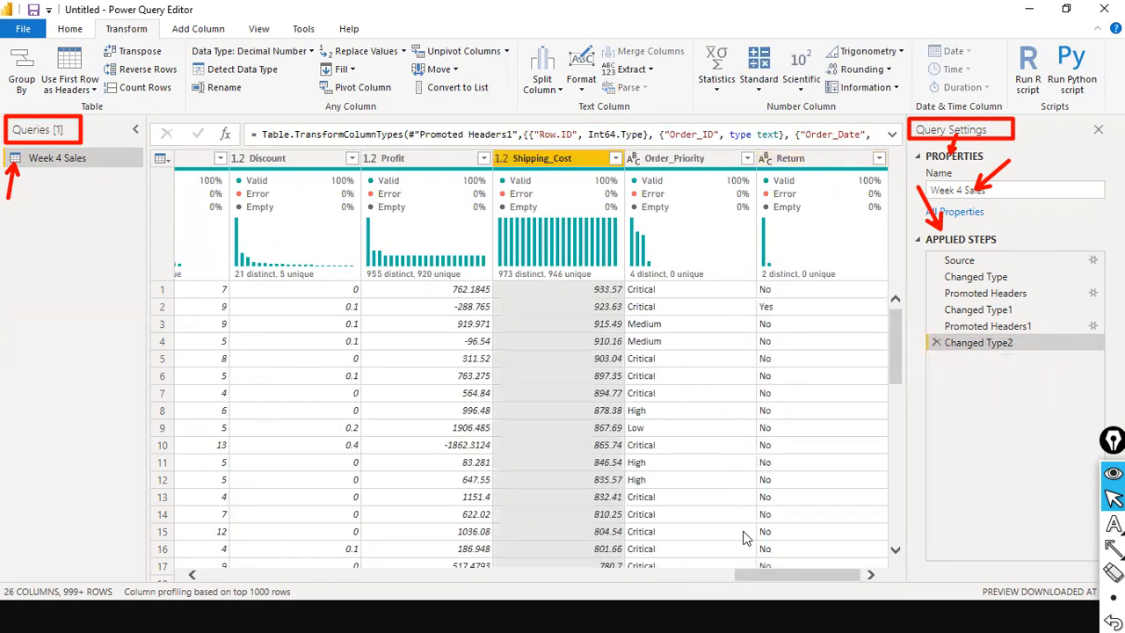
Remove the Row.ID column from the query.
drag(766, 580, 100, 603)
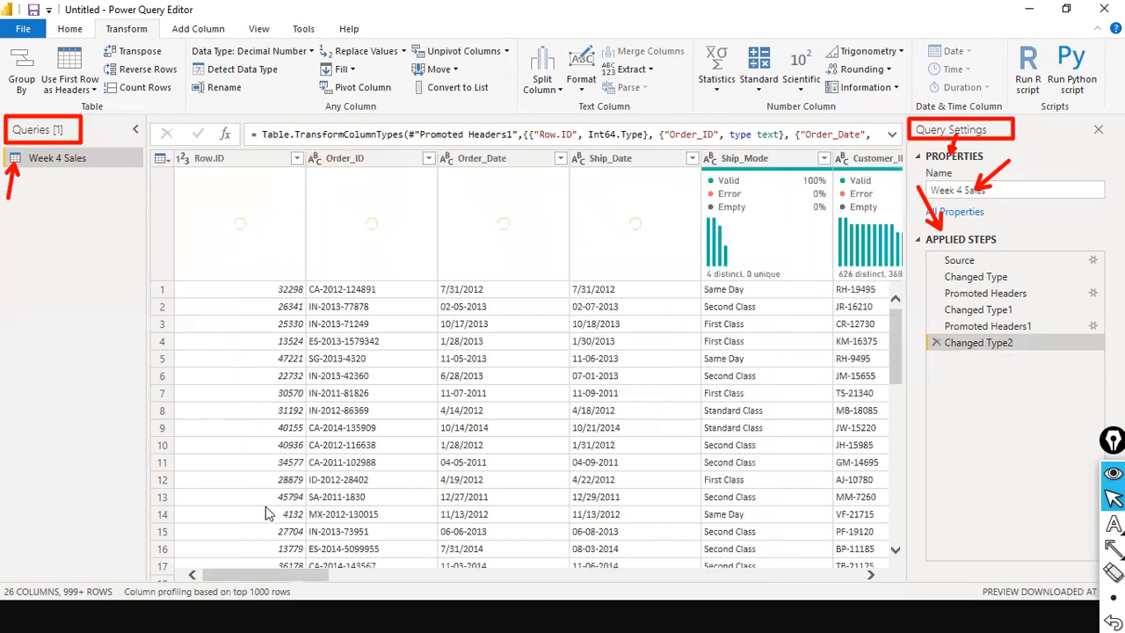
drag(248, 575, 115, 531)
right_click(236, 154)
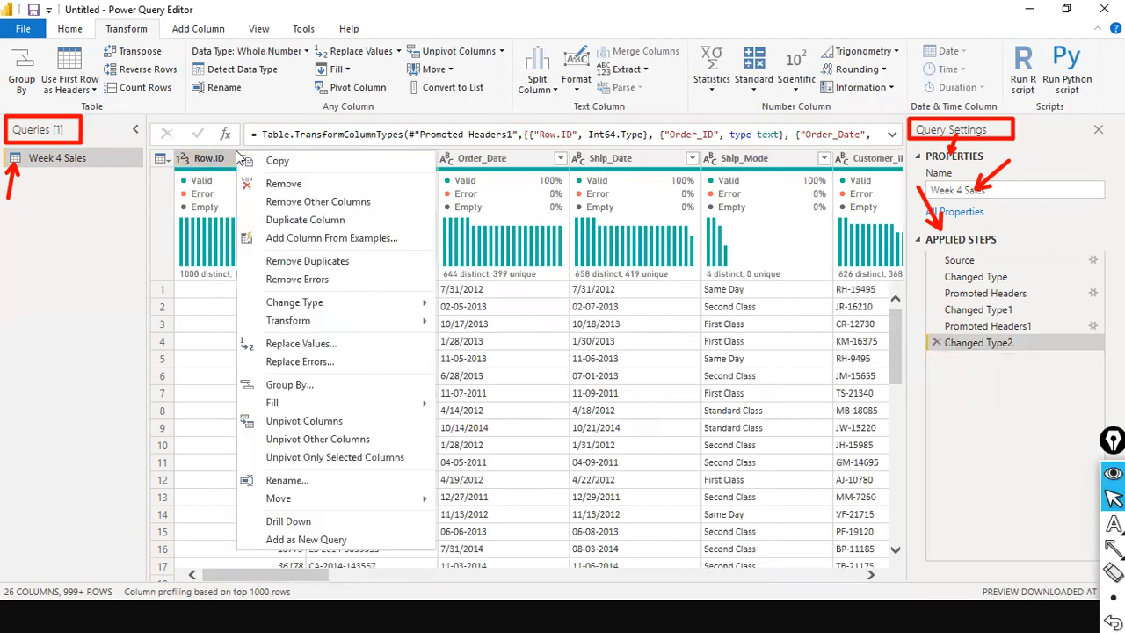
click(255, 185)
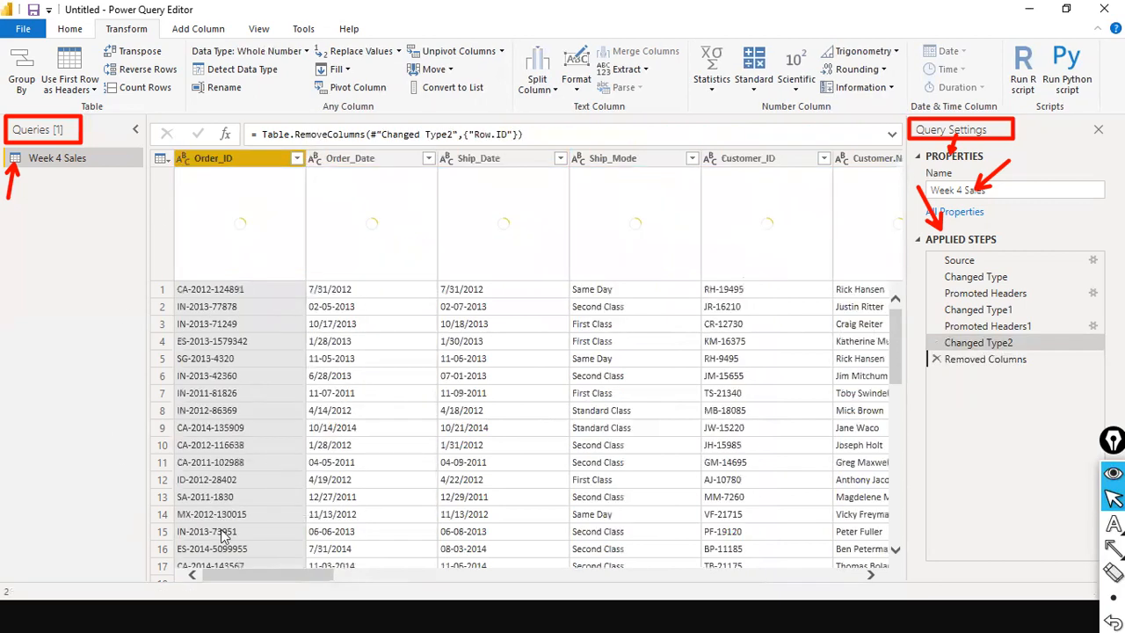
Remove the Return column as well, within the same Removed Columns step.
drag(233, 576, 886, 501)
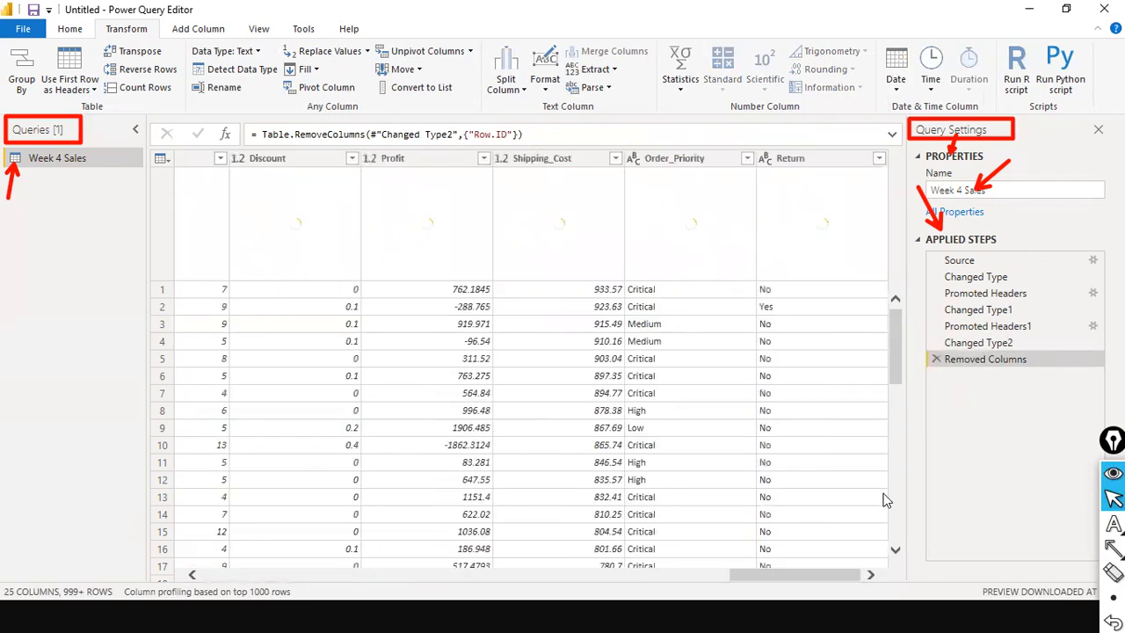
right_click(816, 156)
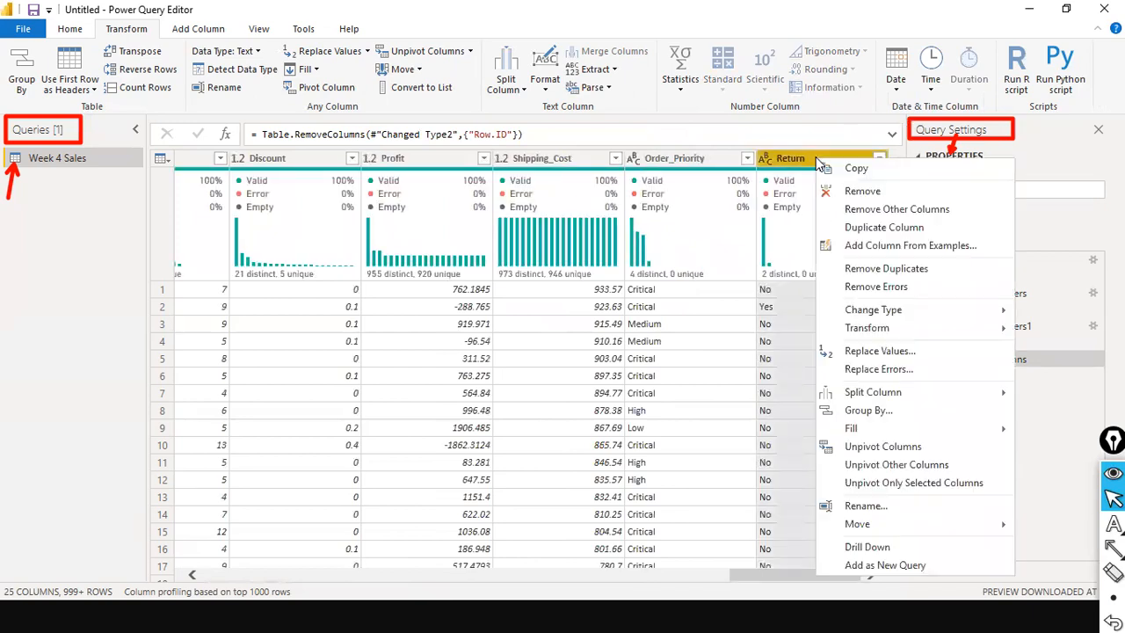
click(855, 192)
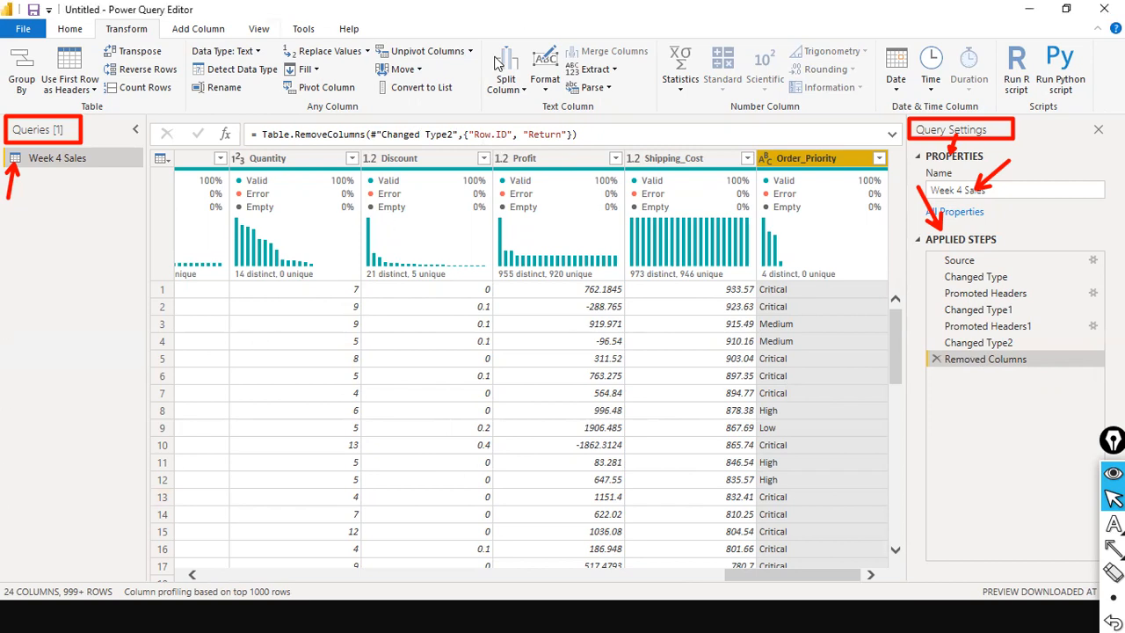
click(735, 574)
drag(735, 572, 735, 573)
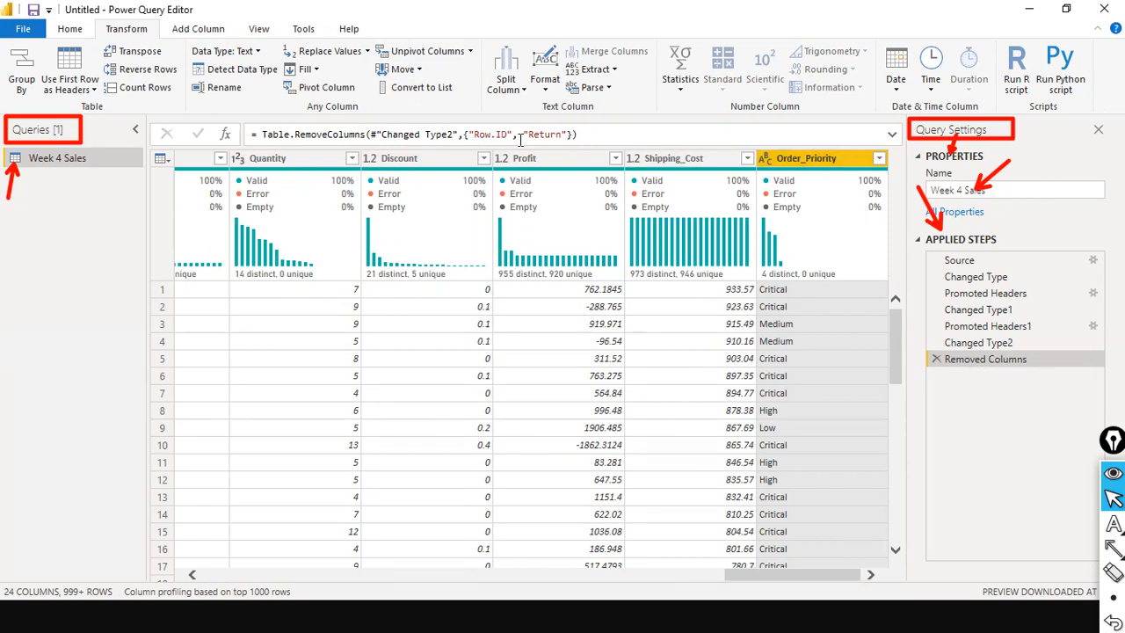
Delete "Return" from the Removed Columns formula so that only "Row.ID" is listed, and apply the edit.
drag(523, 134, 567, 136)
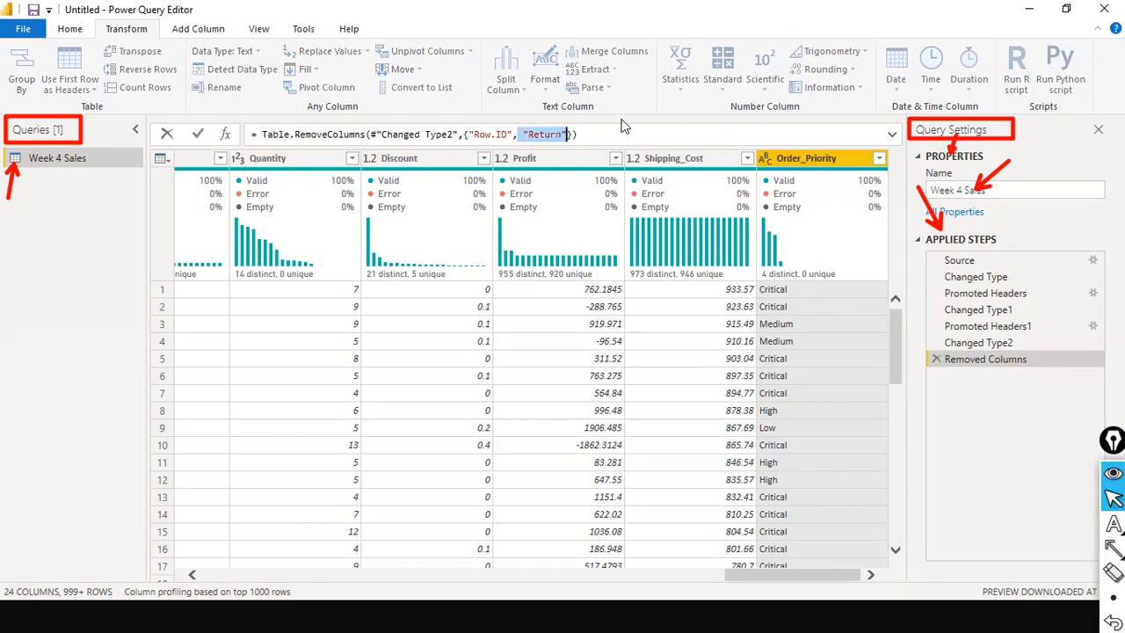
key(BackSpace)
key(BackSpace)
key(End)
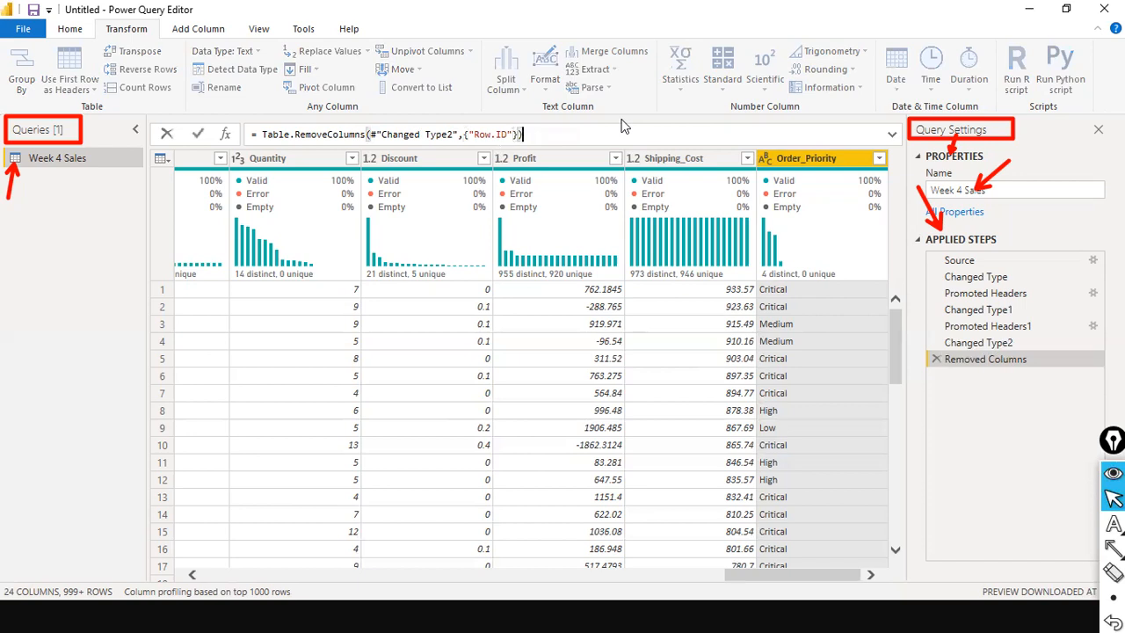
key(Return)
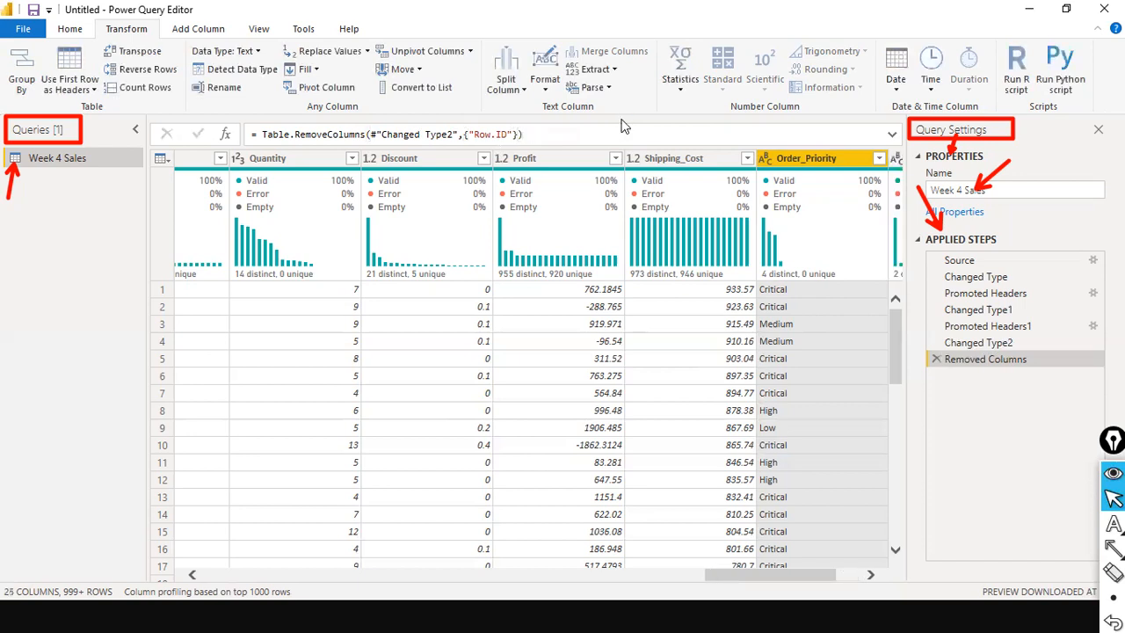
scroll(731, 568, right, 1)
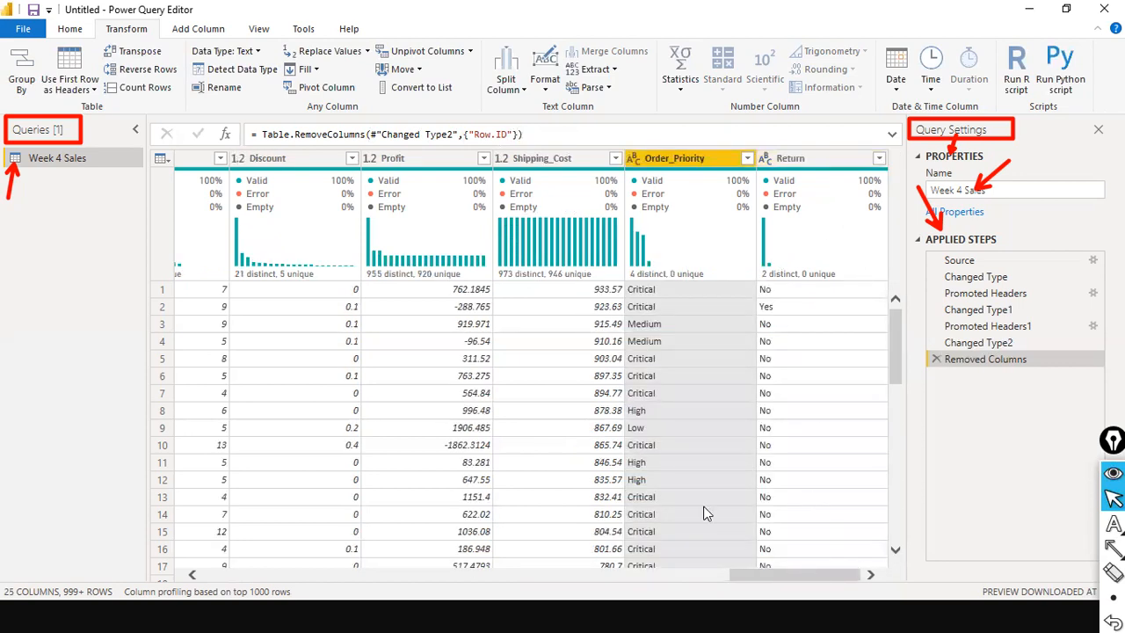
drag(744, 576, 275, 576)
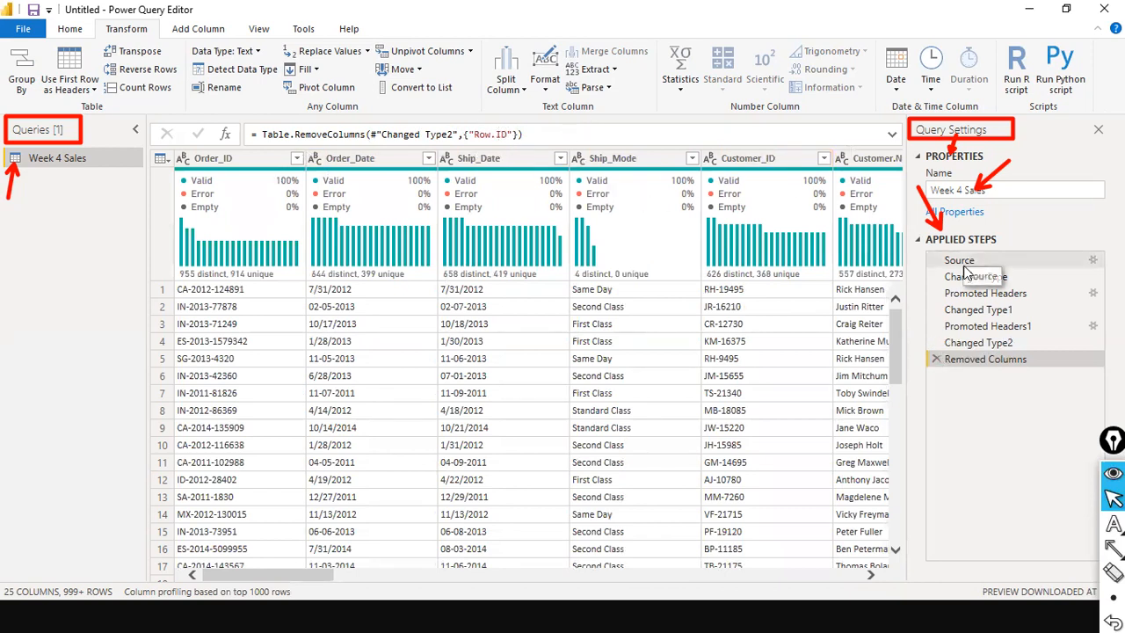
mouse_move(535, 181)
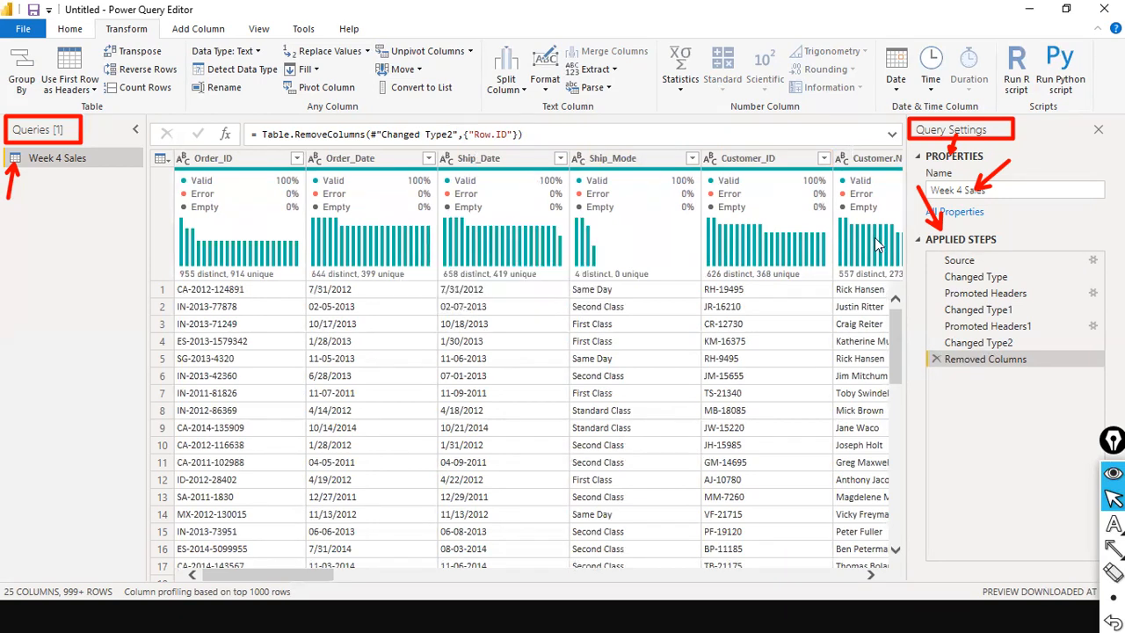
click(511, 132)
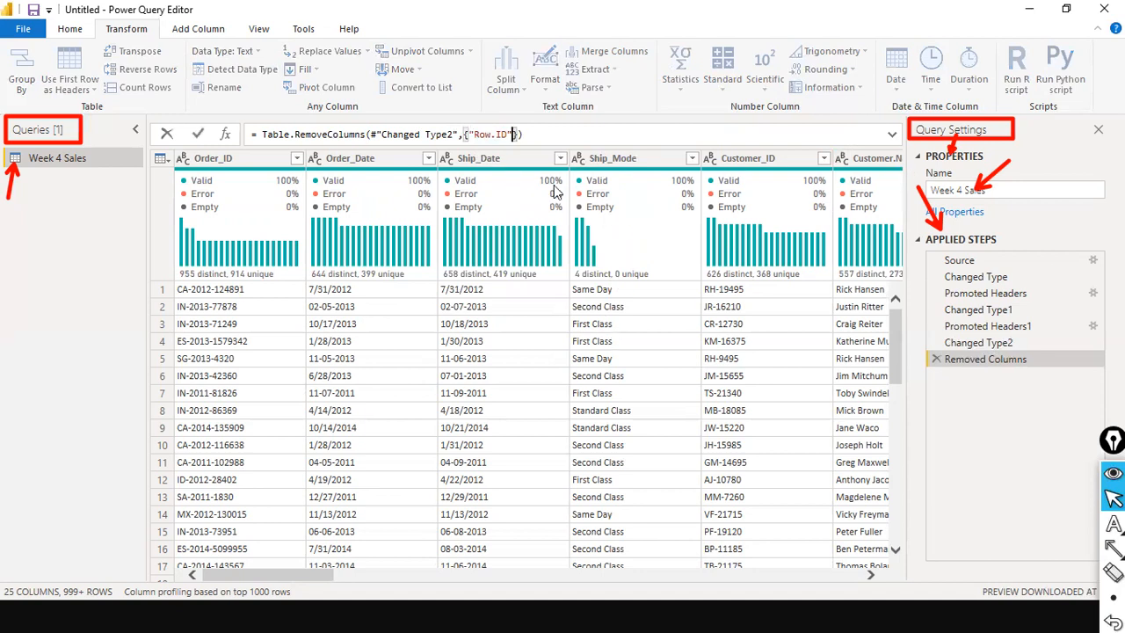
key(Return)
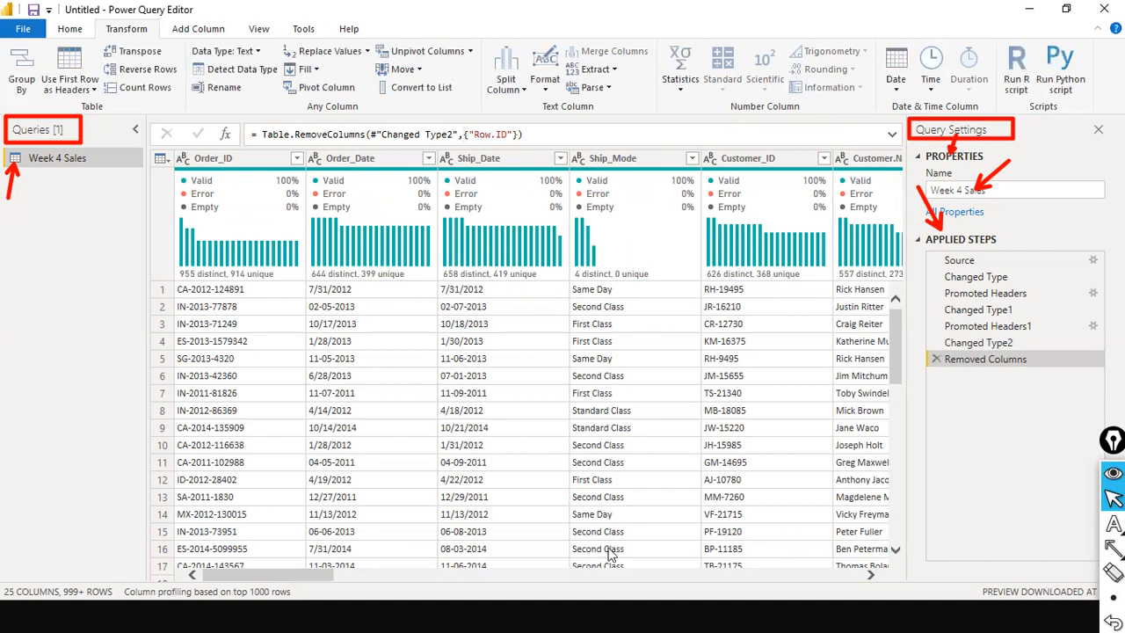
click(603, 579)
drag(458, 576, 244, 547)
click(673, 8)
click(672, 8)
Examine the data types of the columns, comparing Sales with Quantity, Discount and Profit, and inspect the first Sales value.
mouse_move(178, 235)
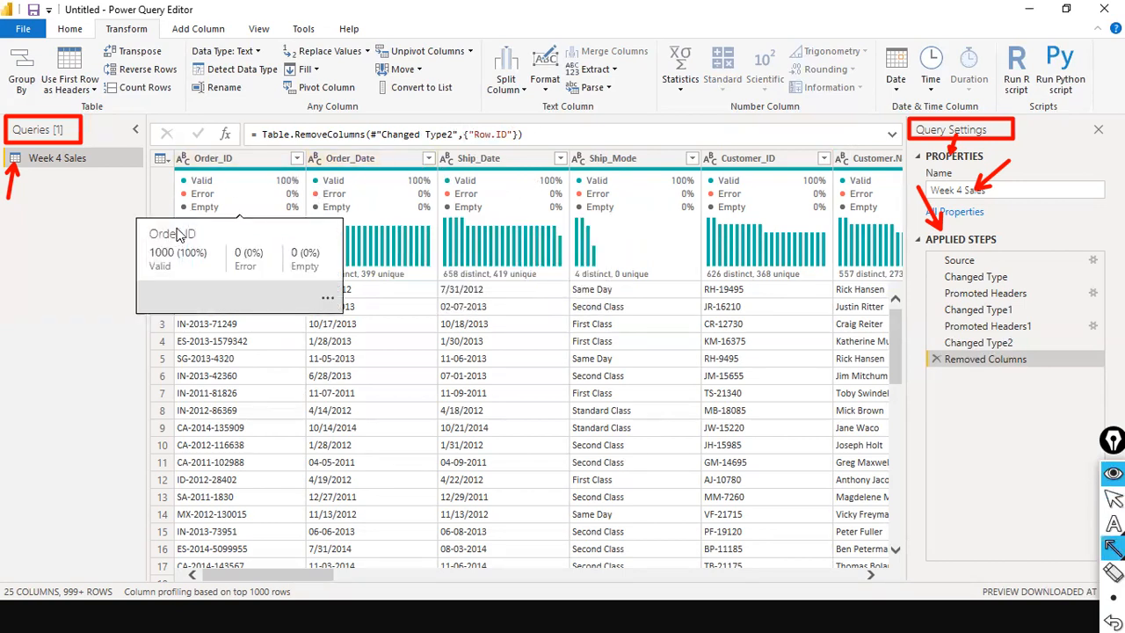
drag(318, 205, 314, 164)
drag(447, 202, 448, 169)
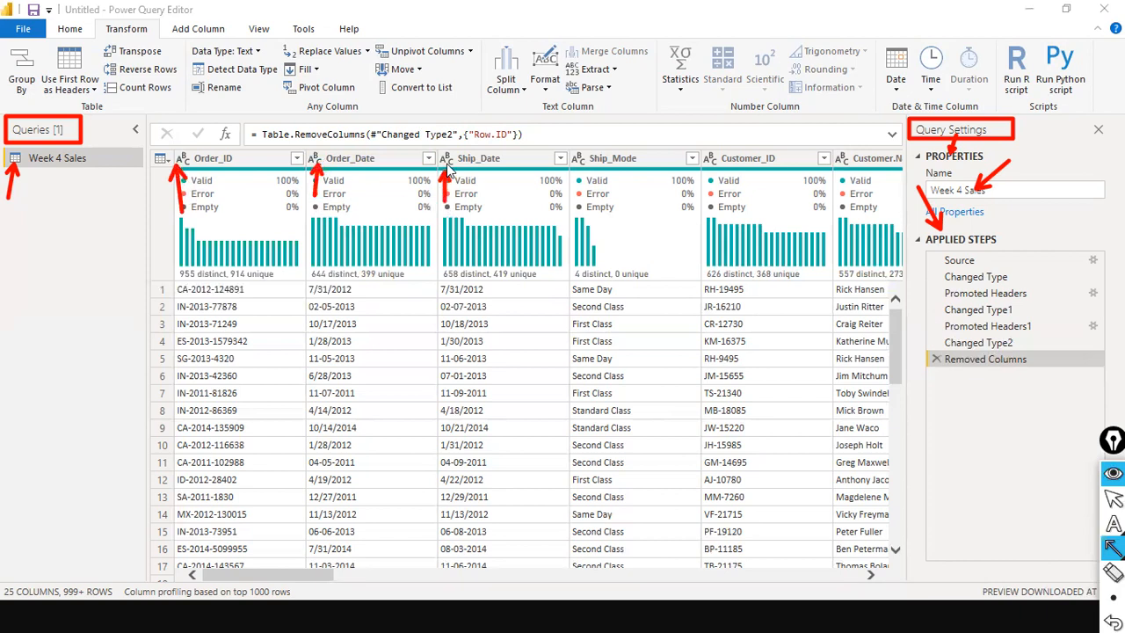
drag(576, 216, 578, 165)
drag(718, 193, 704, 166)
key(ctrl+shift+2)
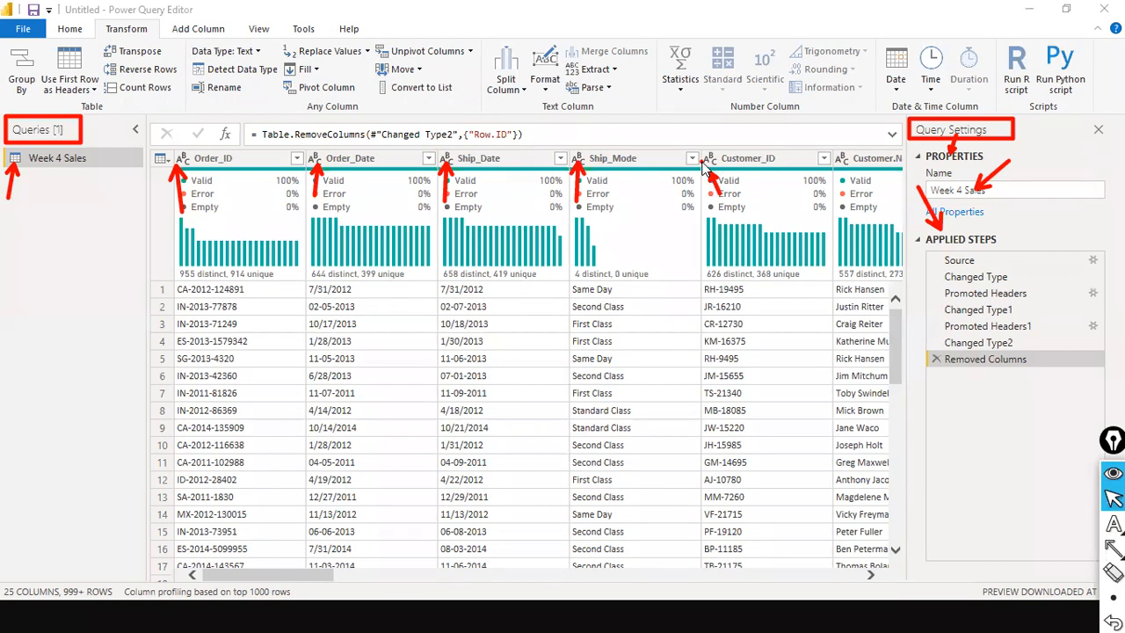
drag(288, 573, 759, 571)
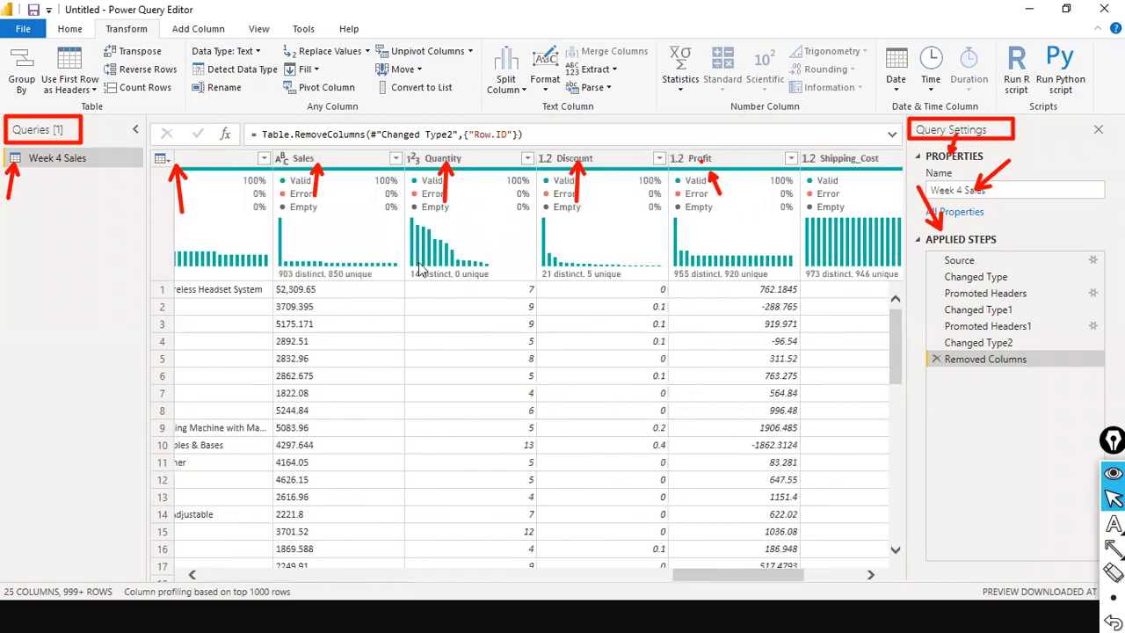
drag(748, 570, 742, 575)
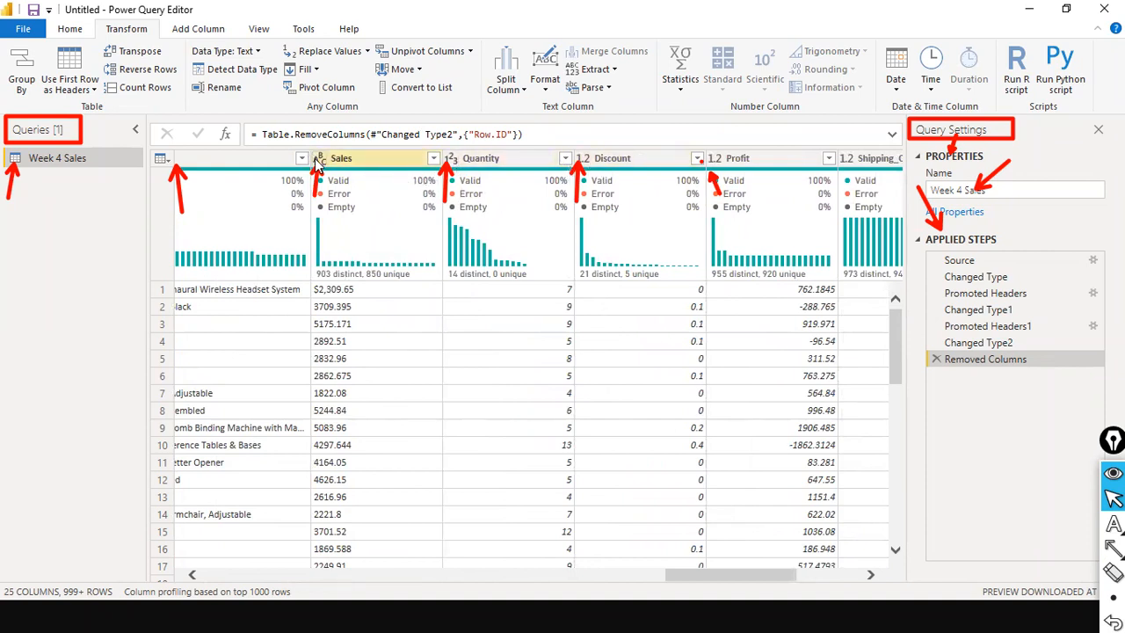
click(393, 167)
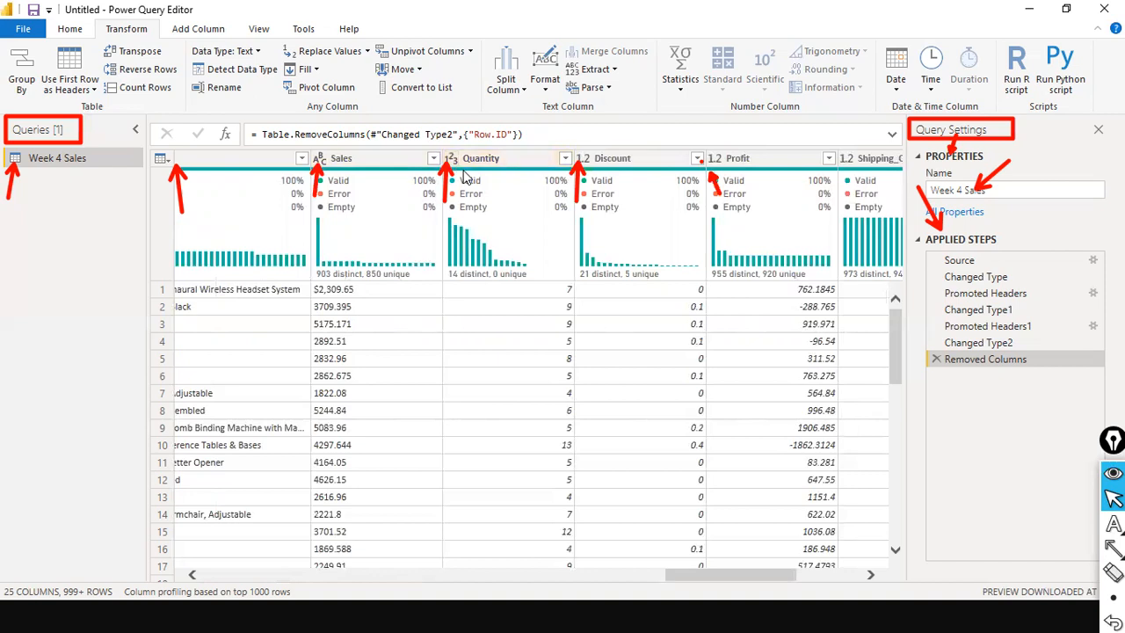
mouse_move(466, 178)
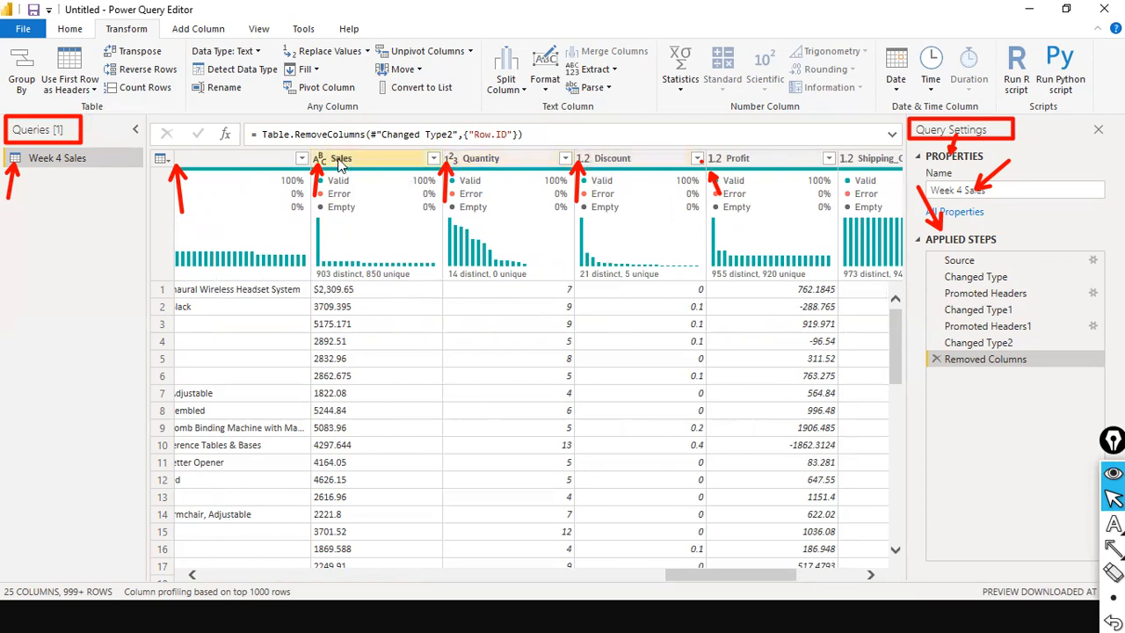
mouse_move(322, 180)
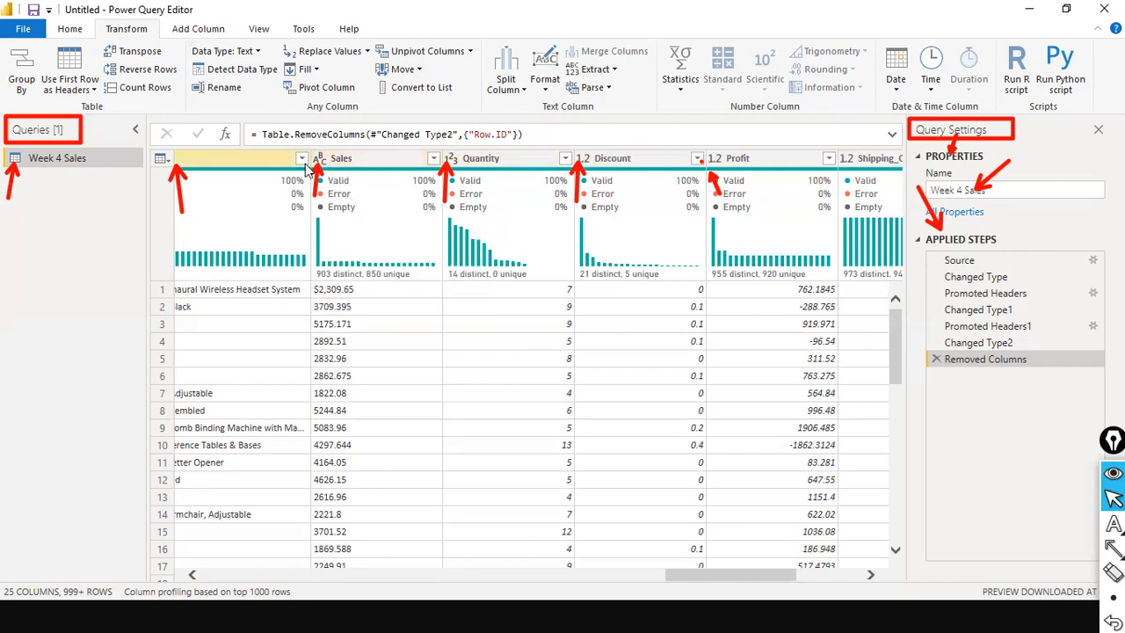
mouse_move(341, 234)
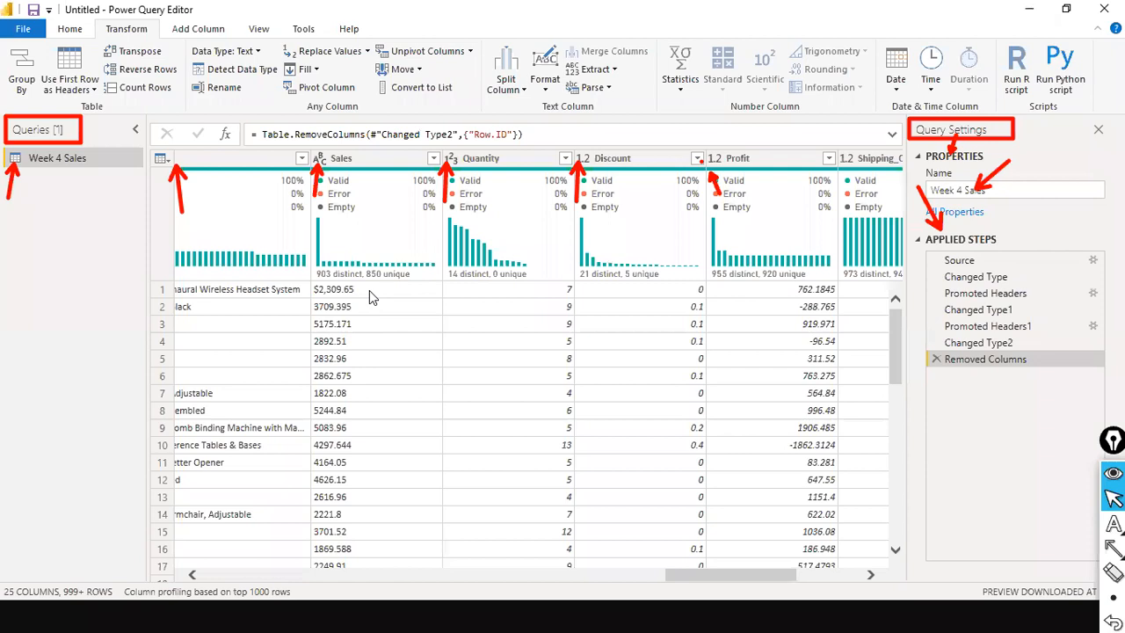
key(ctrl+shift+r)
drag(296, 275, 378, 303)
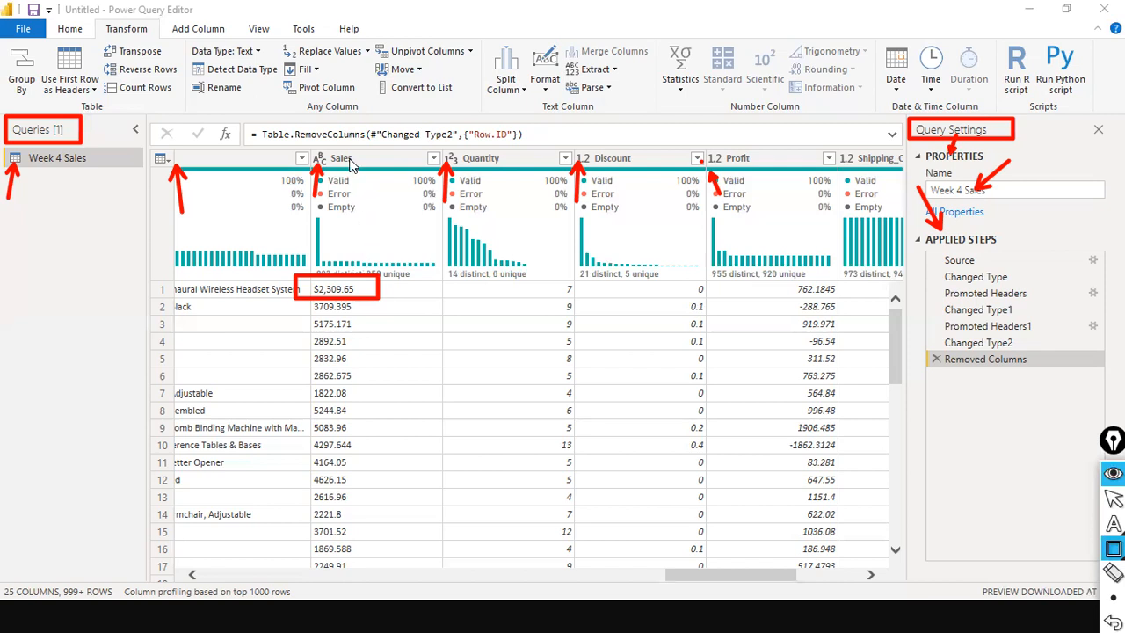
key(ctrl+shift+2)
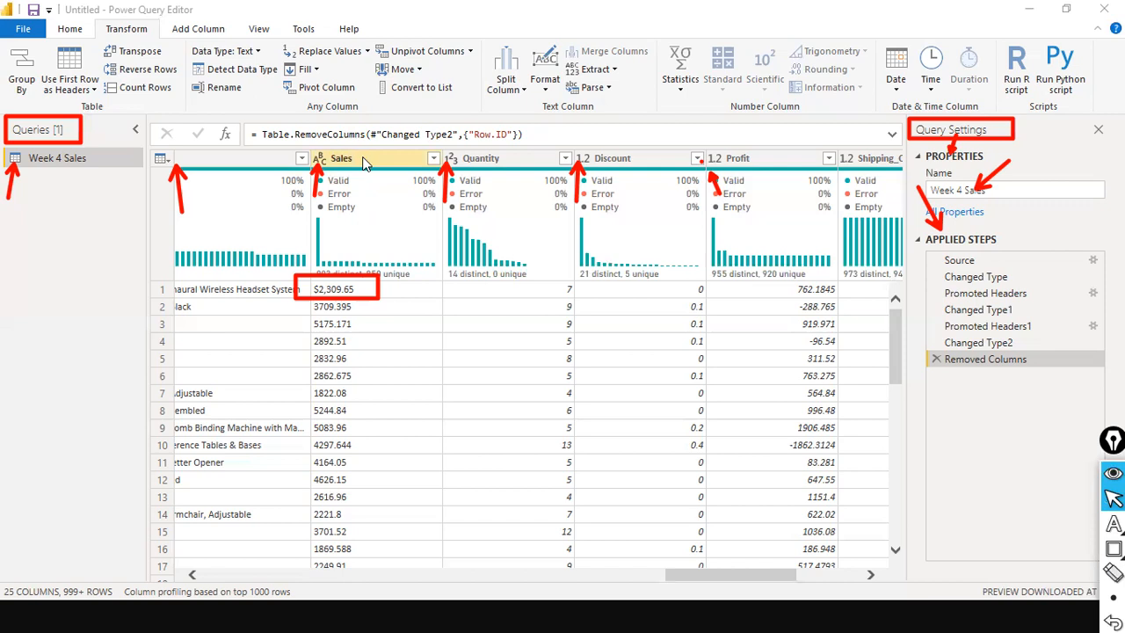
Replace the "$" sign in the Sales column with an empty value.
right_click(362, 161)
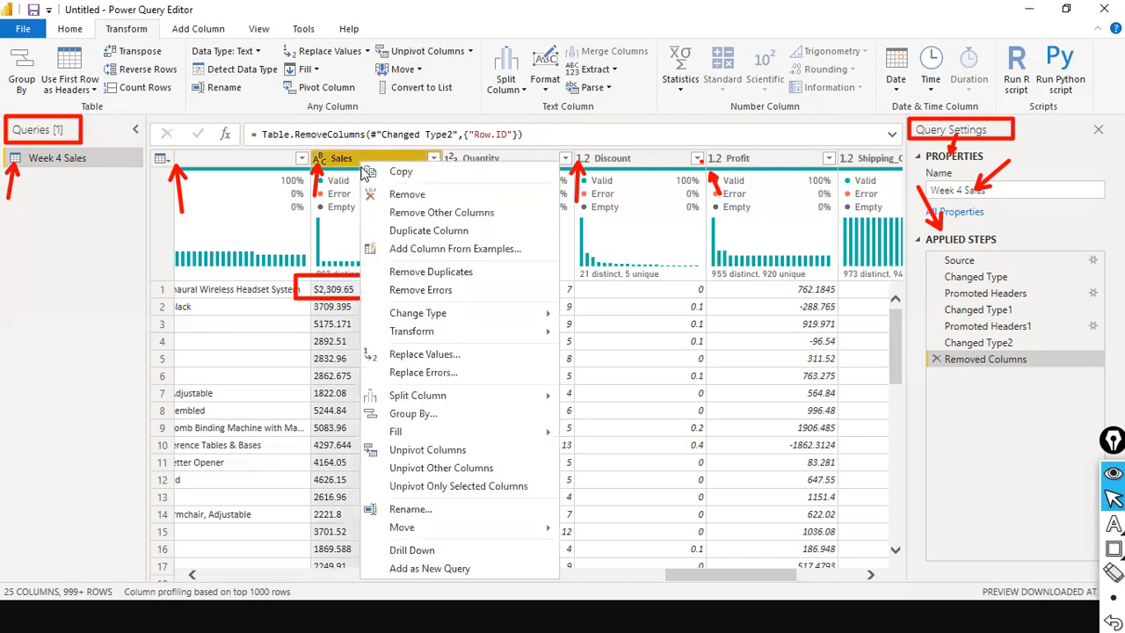
click(391, 355)
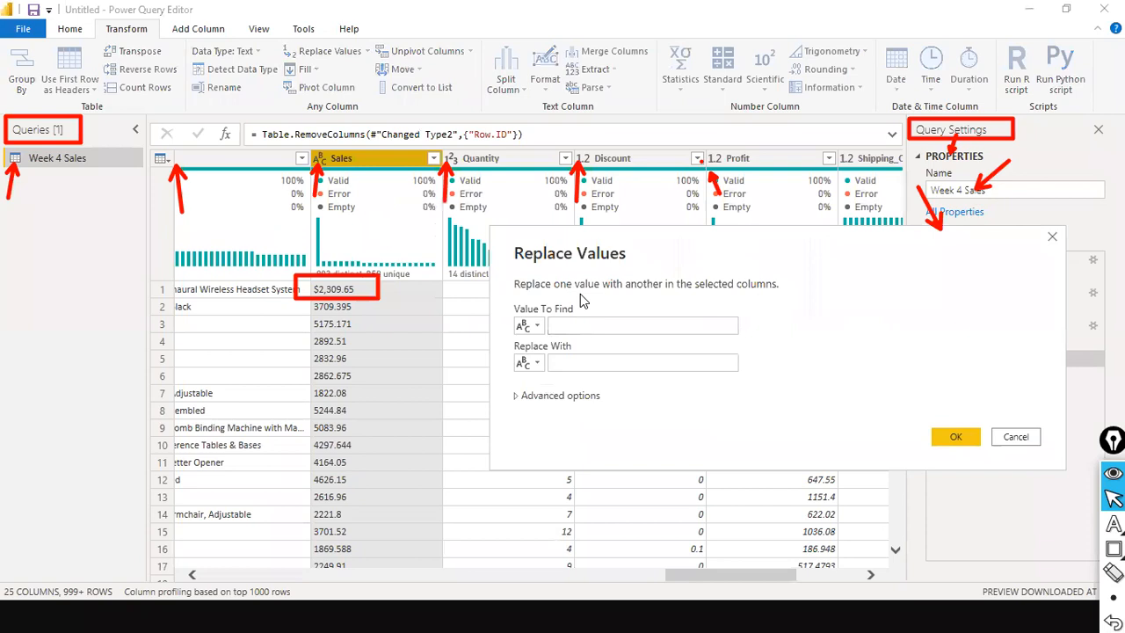
click(606, 329)
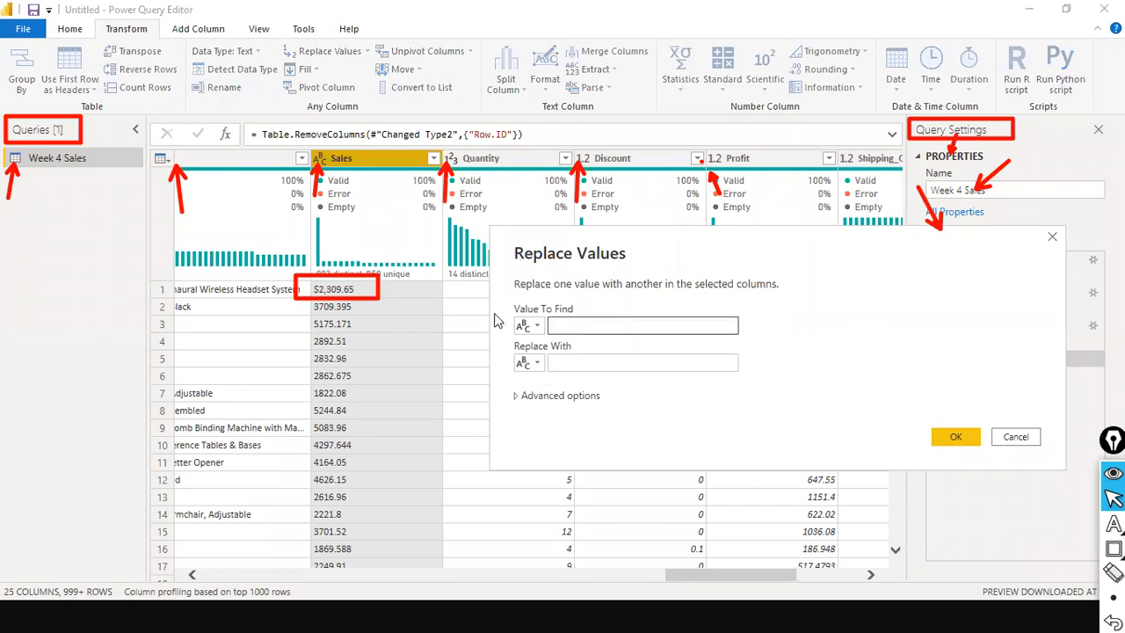
text($)
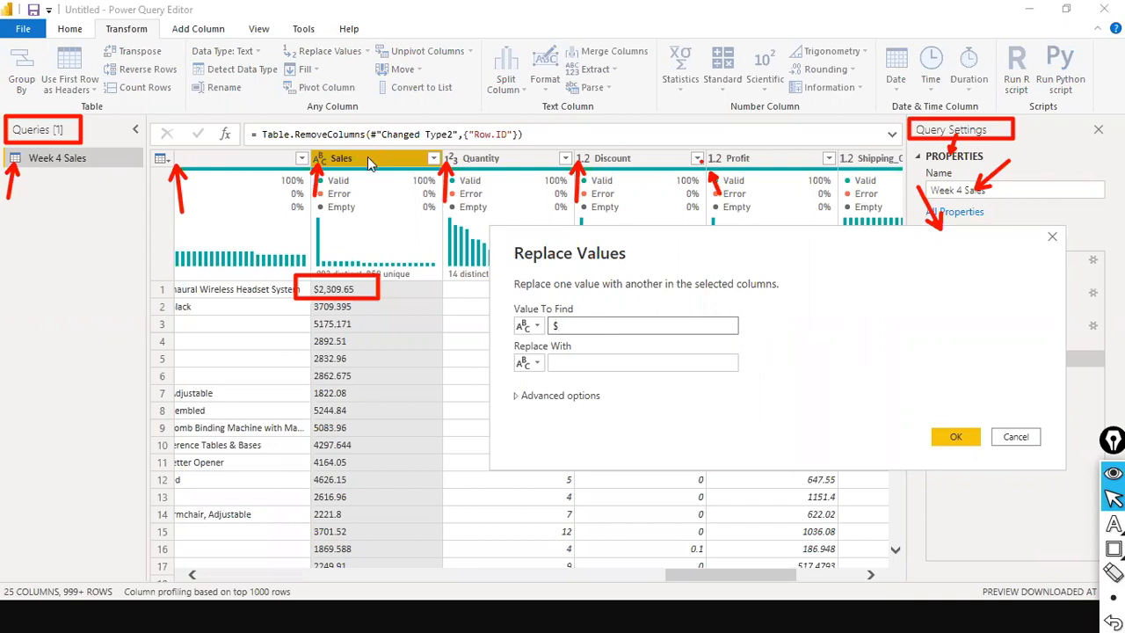
click(607, 364)
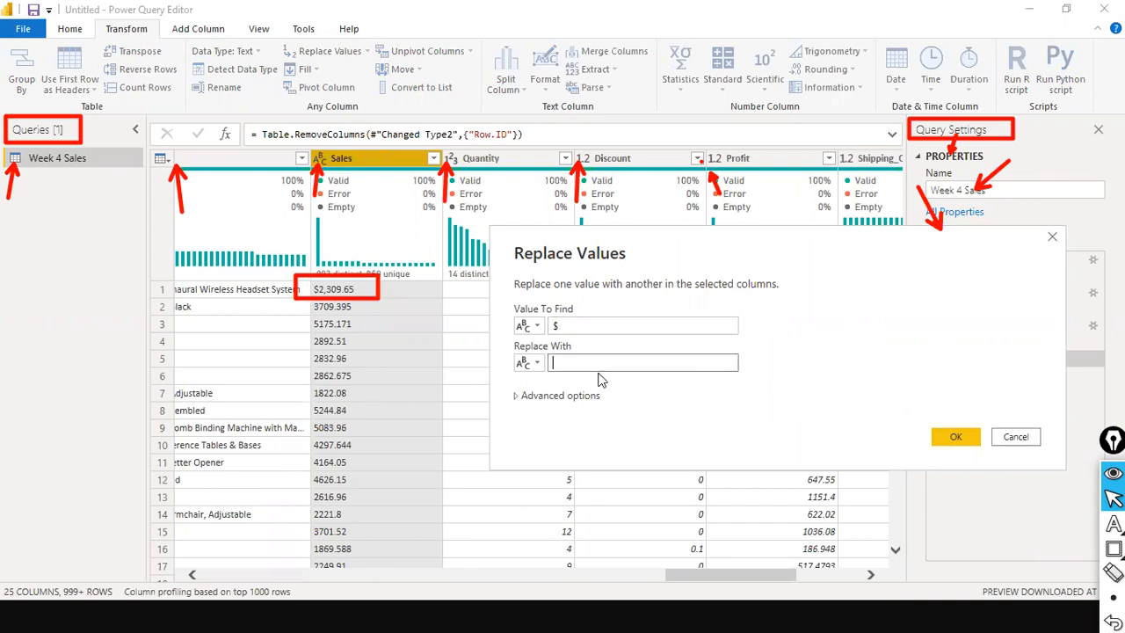
click(948, 436)
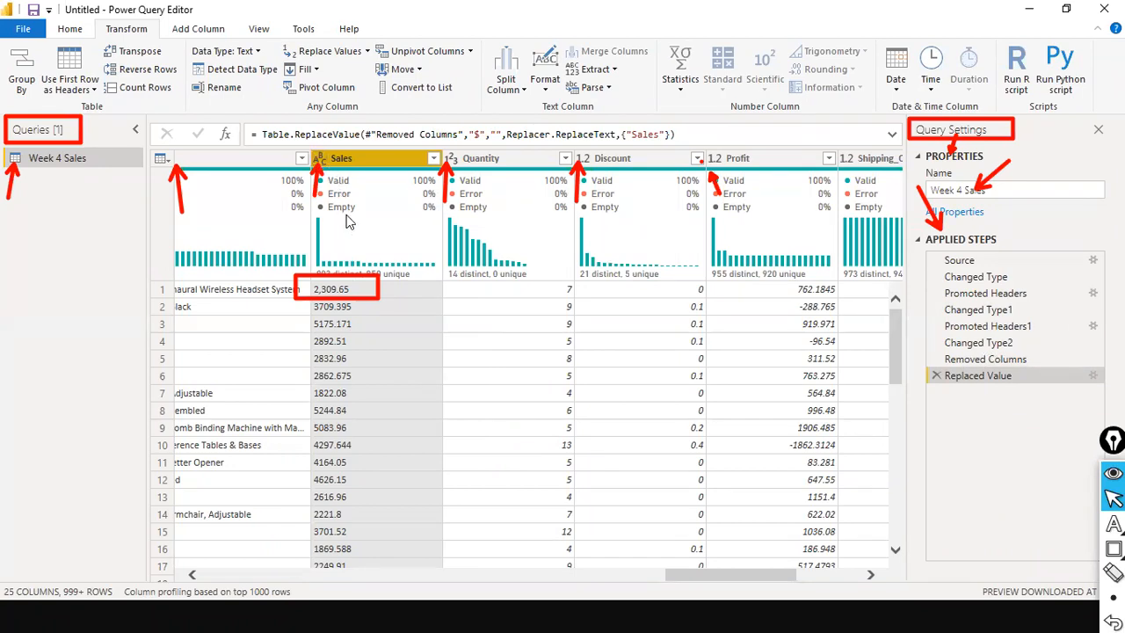
scroll(384, 311, down, 4)
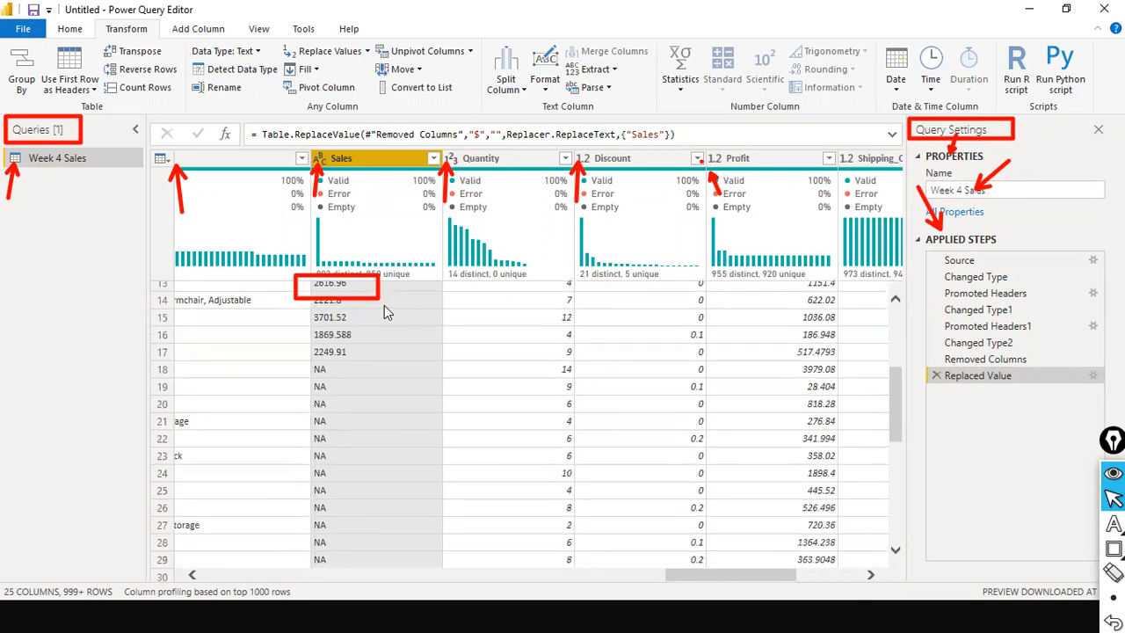
Examine the Sales column for non-numeric entries and review the data types available for it.
scroll(384, 305, up, 4)
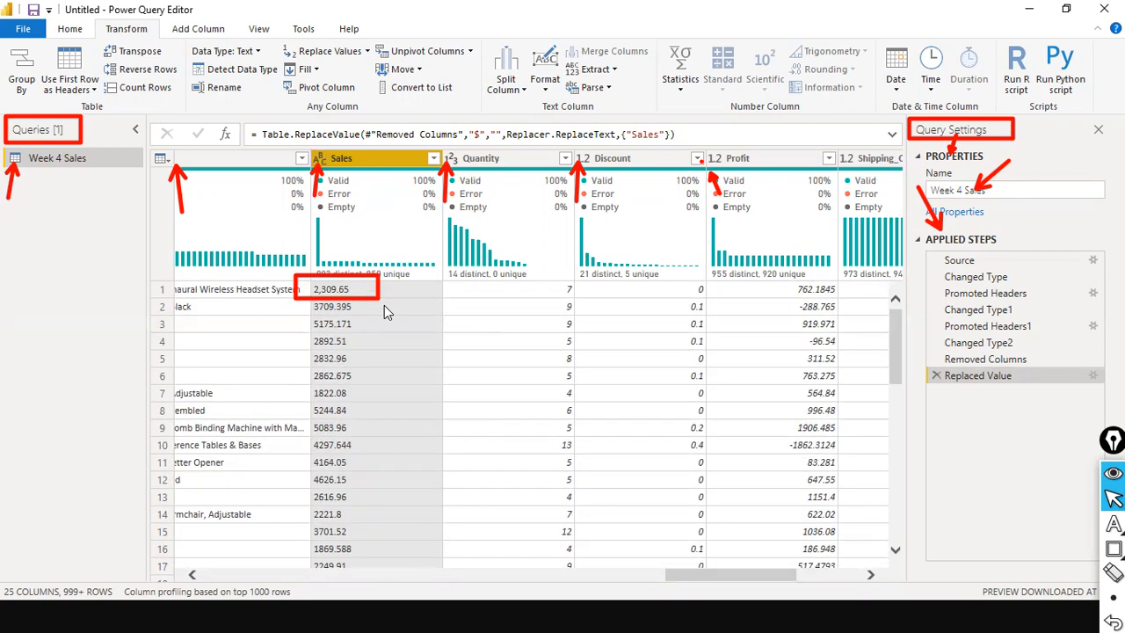
click(318, 159)
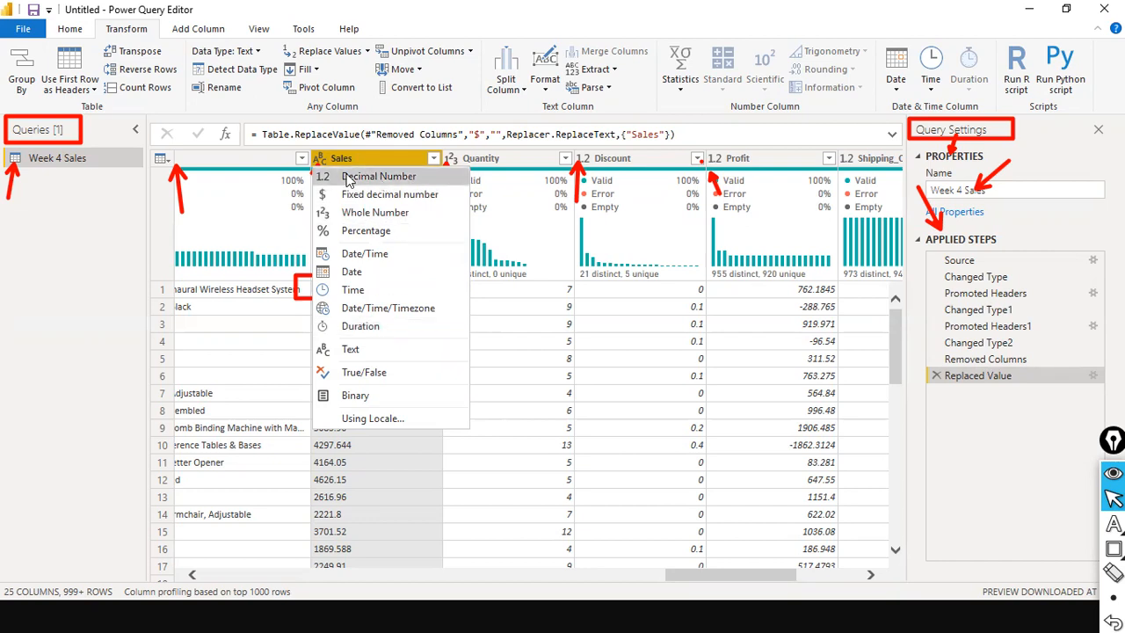
click(415, 22)
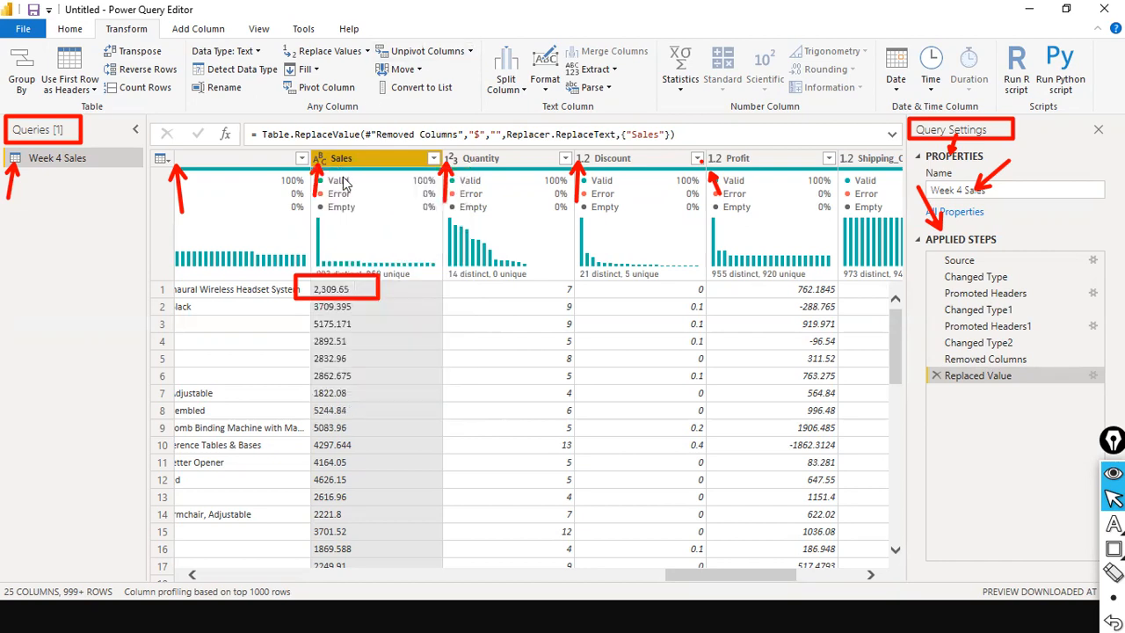
click(320, 159)
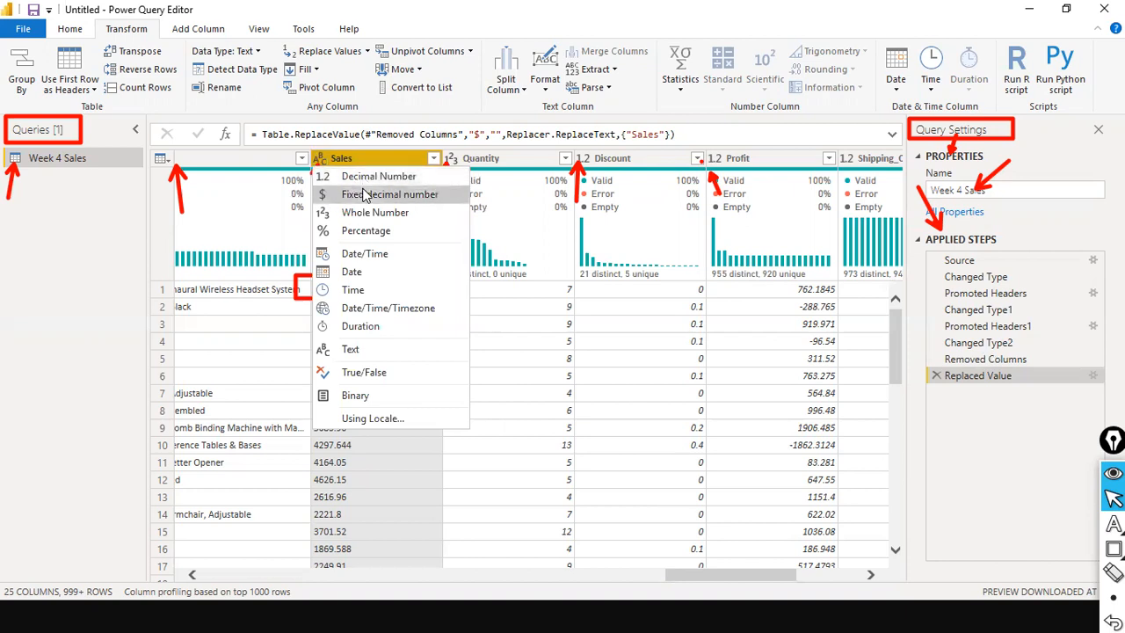
click(400, 22)
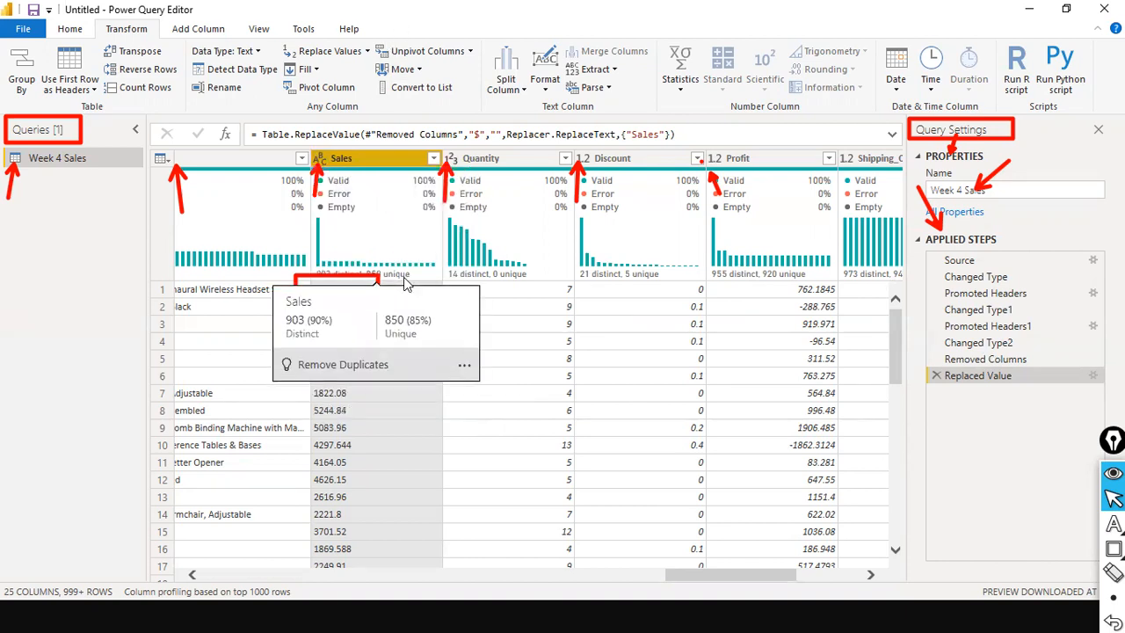
scroll(372, 417, down, 3)
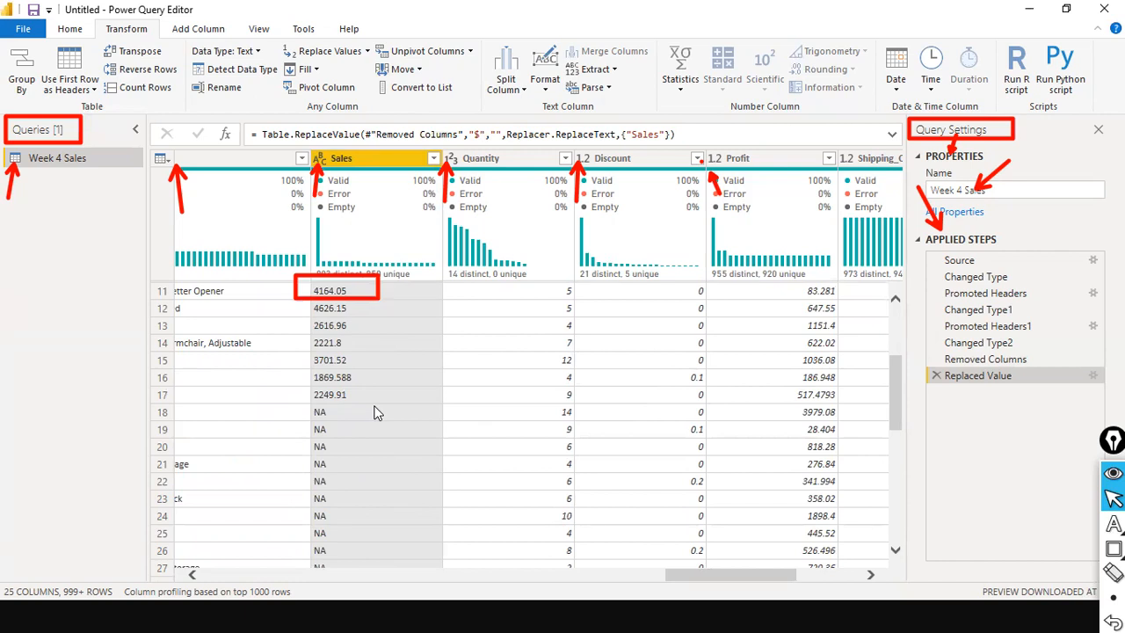
scroll(374, 413, down, 1)
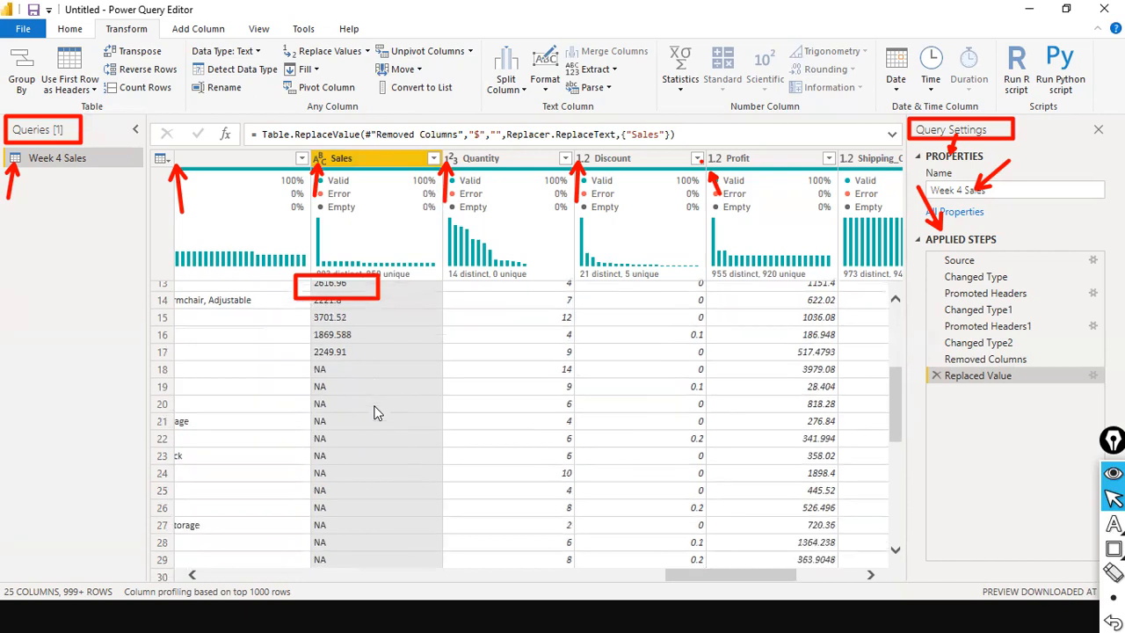
mouse_move(712, 573)
mouse_down()
mouse_move(834, 576)
mouse_move(328, 565)
mouse_move(709, 559)
mouse_up()
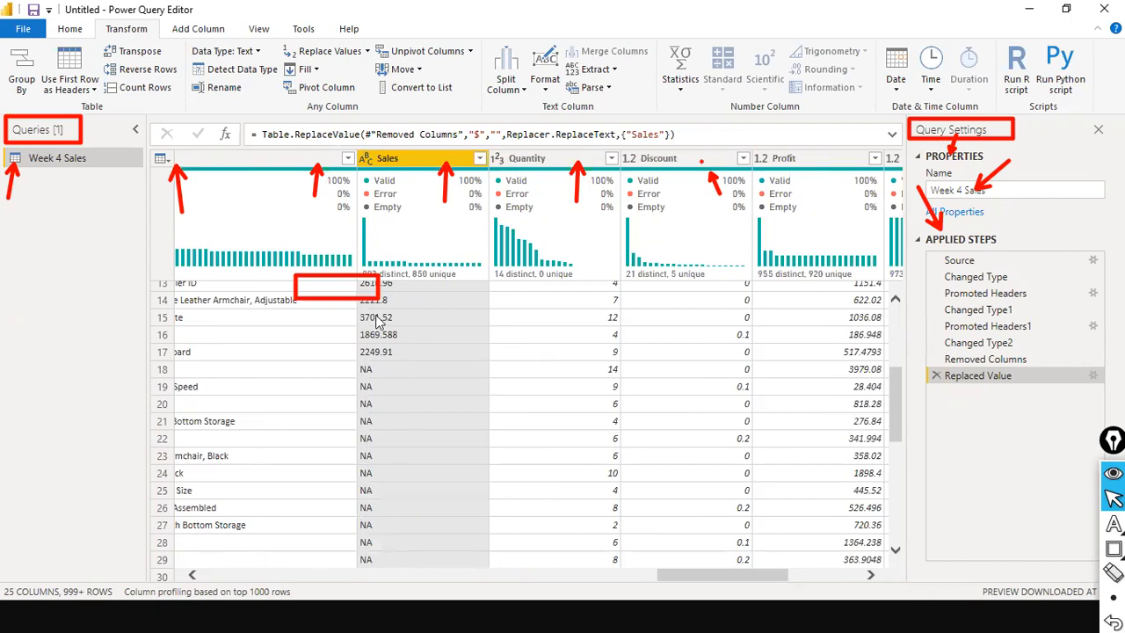
click(369, 160)
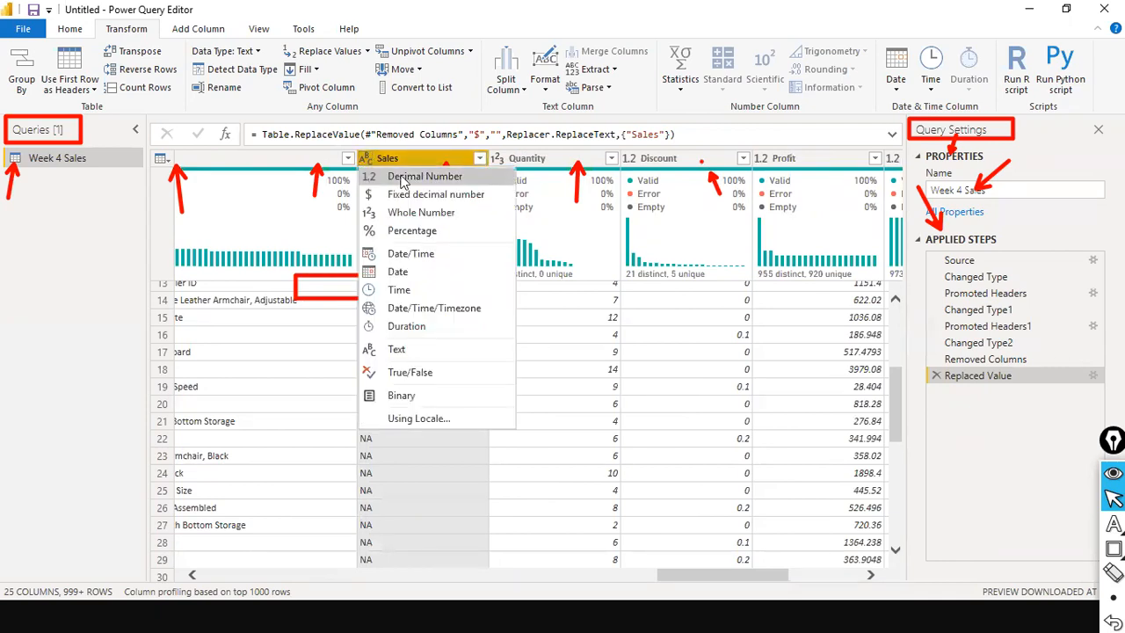
click(423, 31)
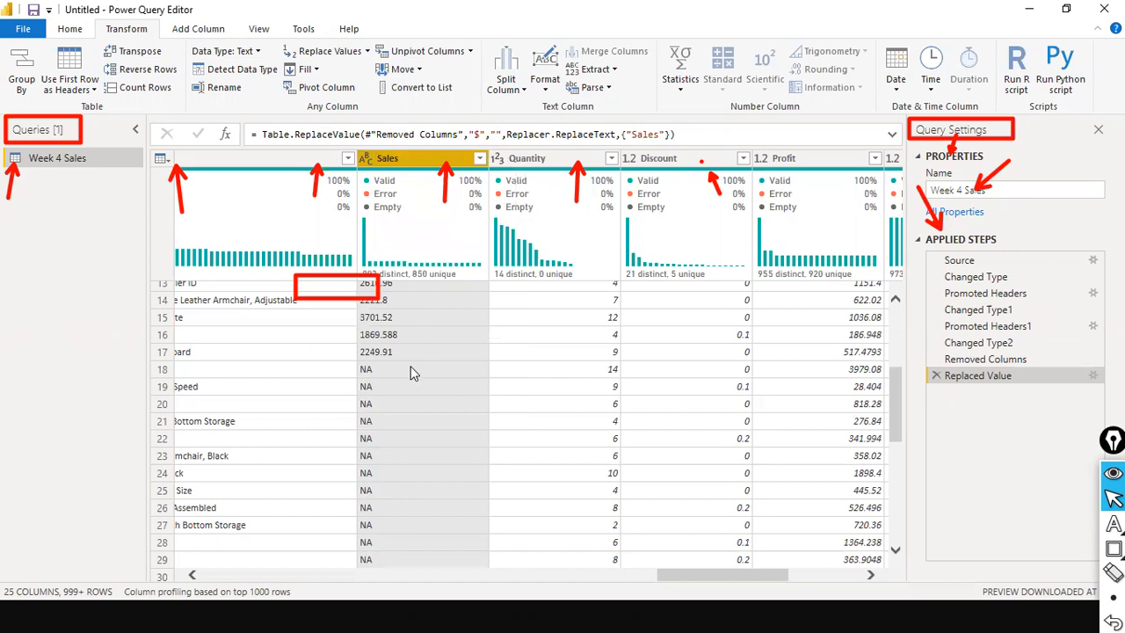
Replace the value "NA" with "0" in the Sales column and check the replaced rows.
right_click(407, 160)
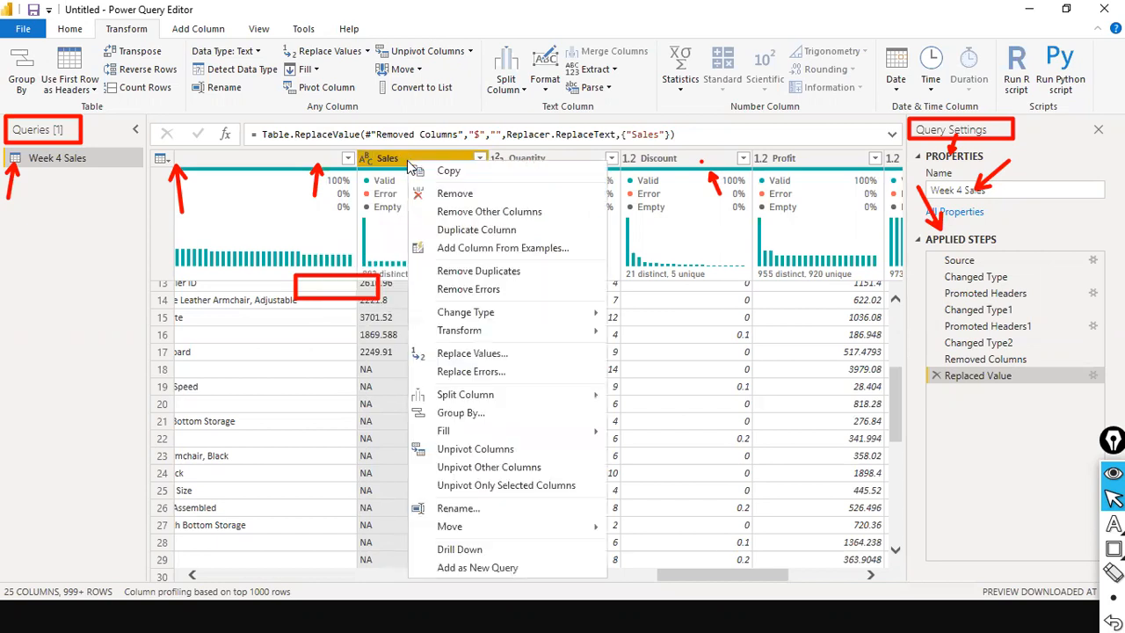
click(475, 353)
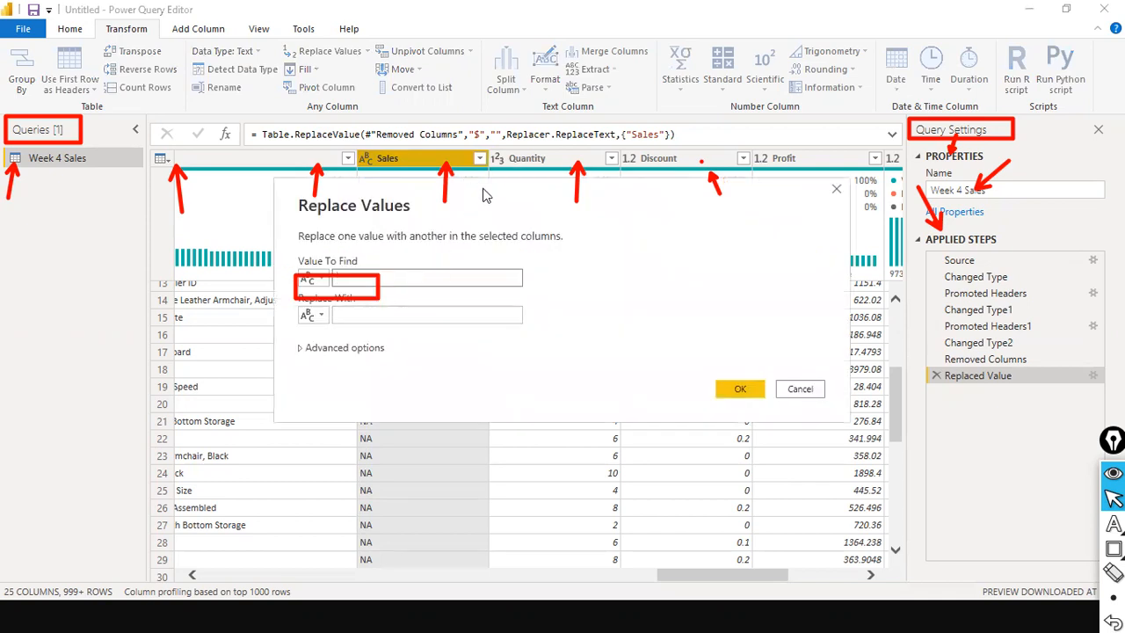
drag(505, 207, 805, 332)
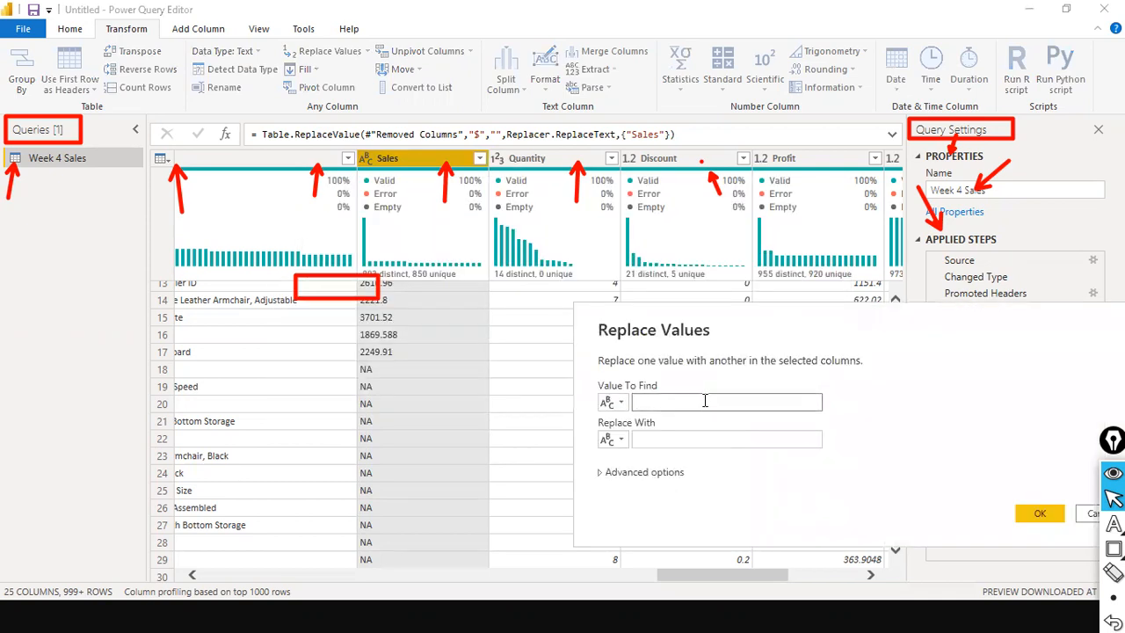
click(724, 440)
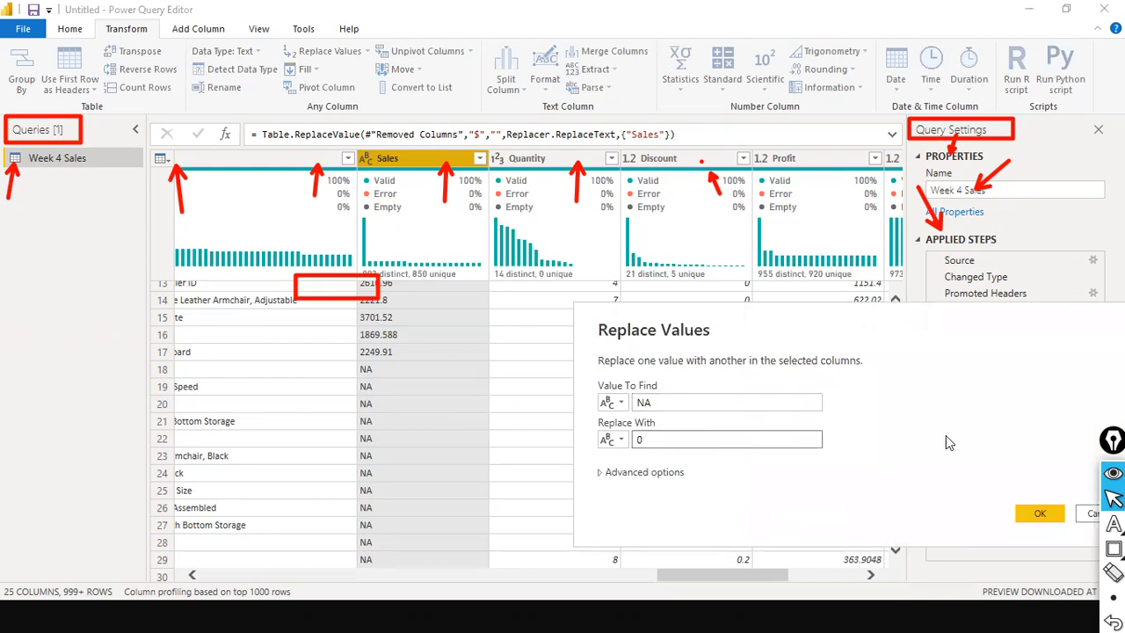
click(1058, 515)
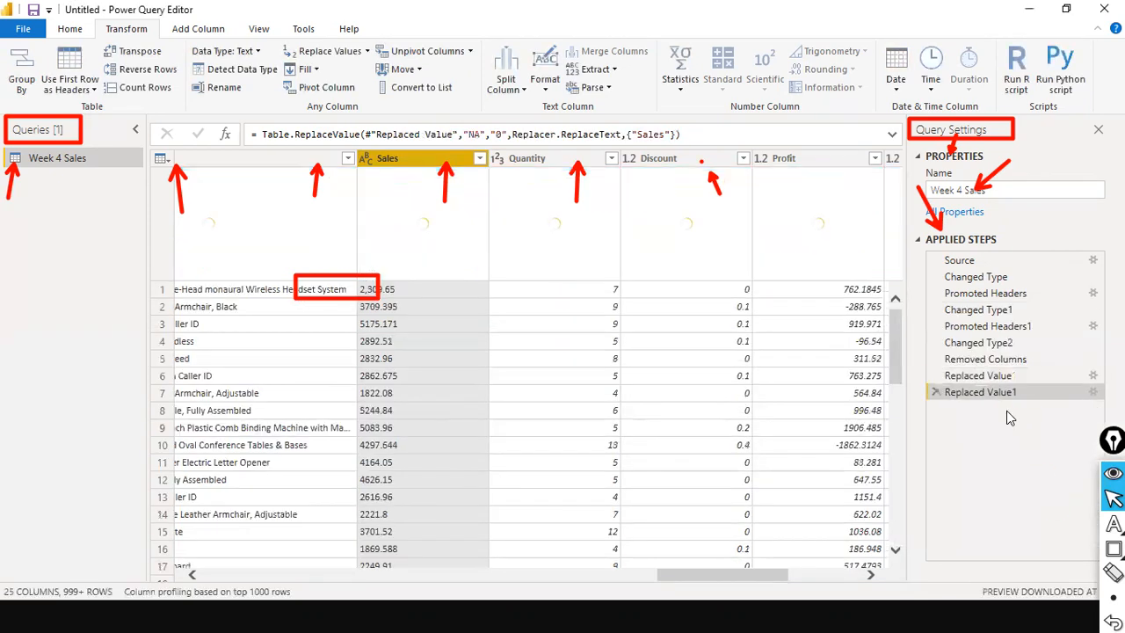
scroll(471, 311, down, 3)
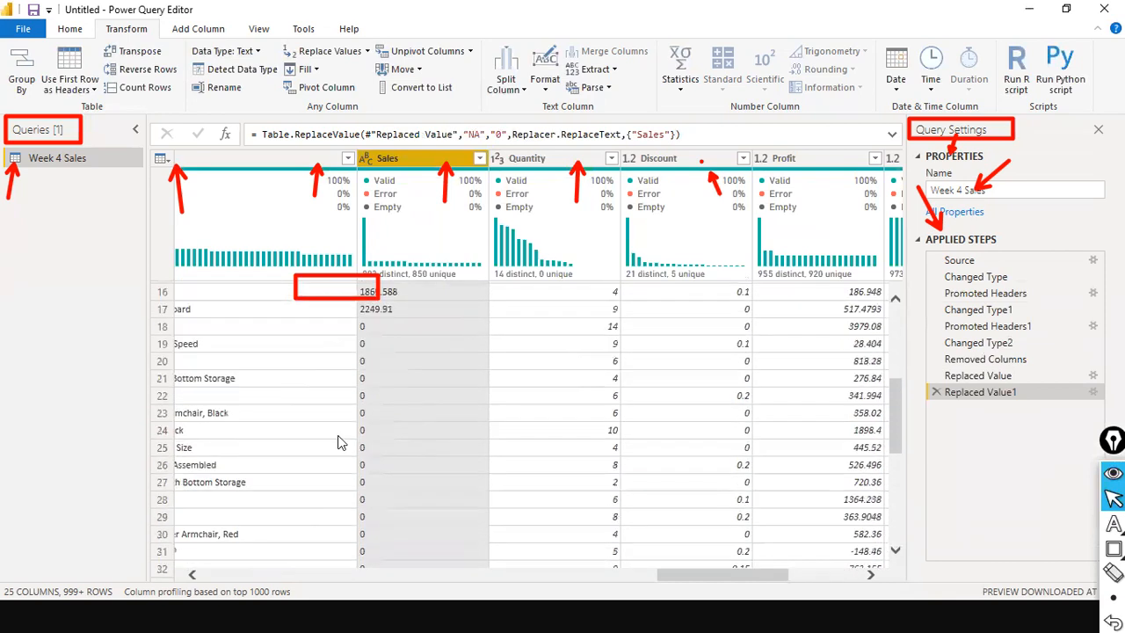
scroll(383, 381, up, 5)
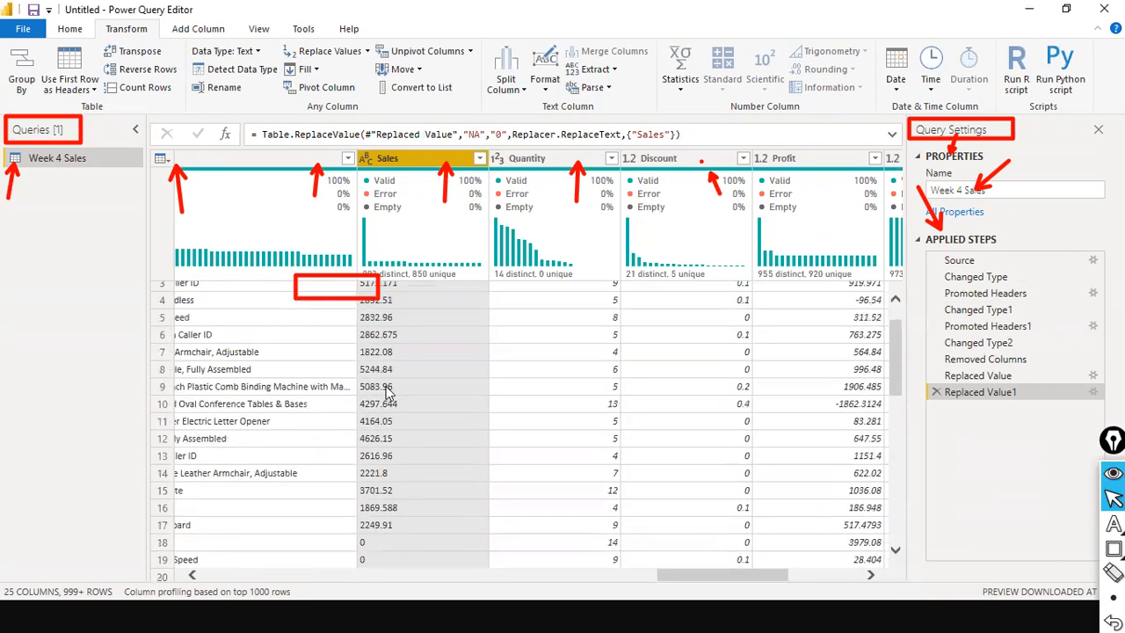
Change the Sales column's data type to Decimal Number and check the converted values down the table.
click(368, 160)
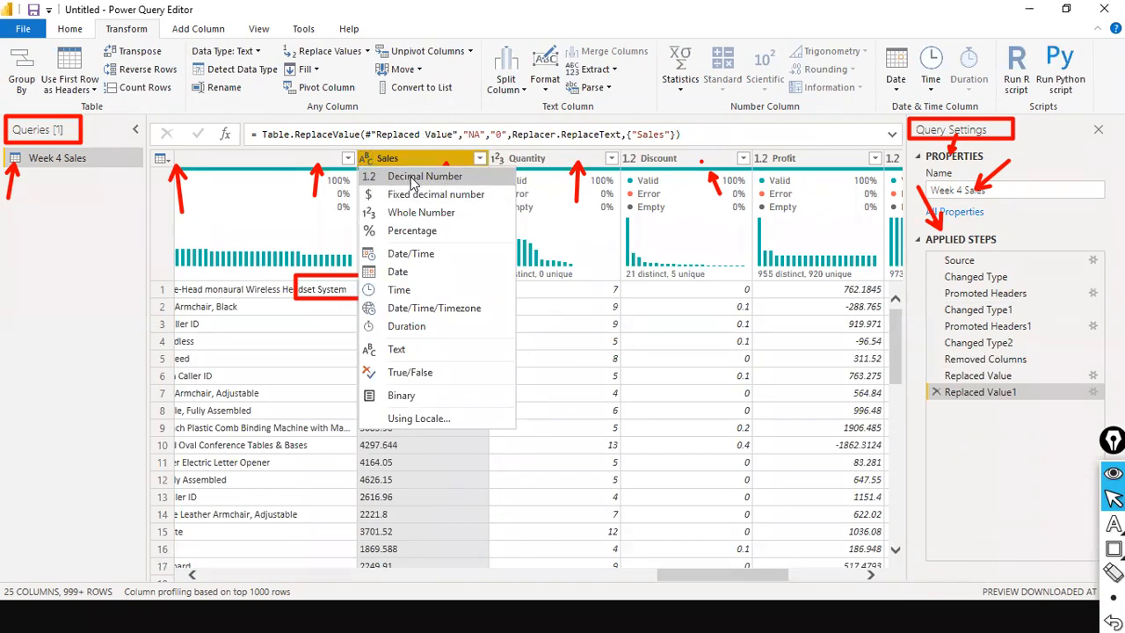
click(411, 178)
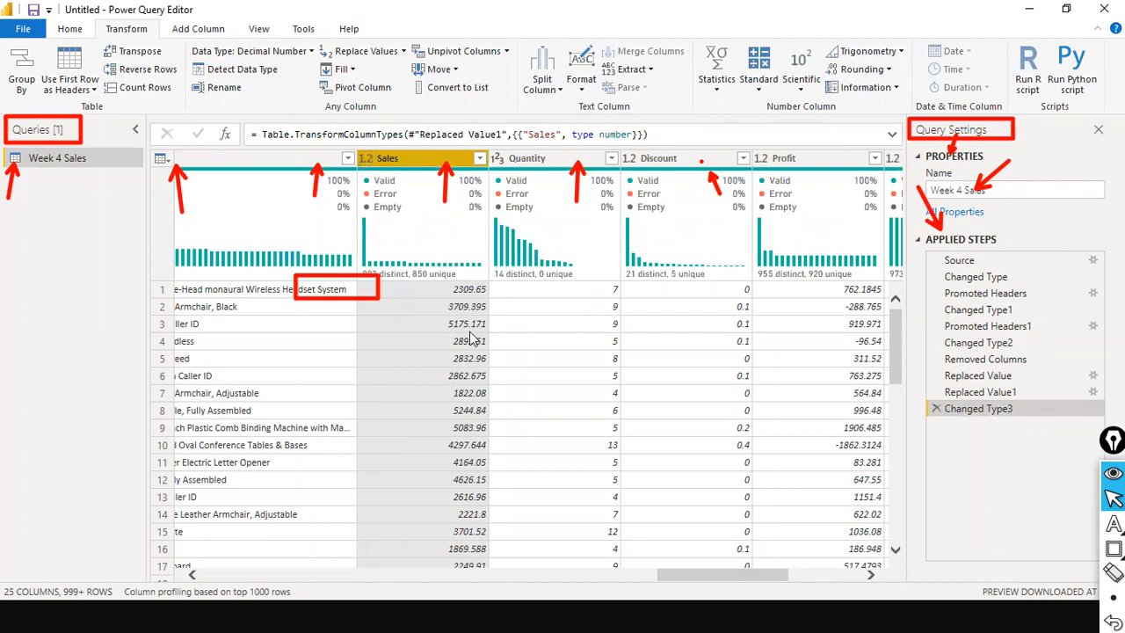
scroll(444, 343, down, 10)
scroll(435, 387, down, 13)
scroll(433, 409, up, 19)
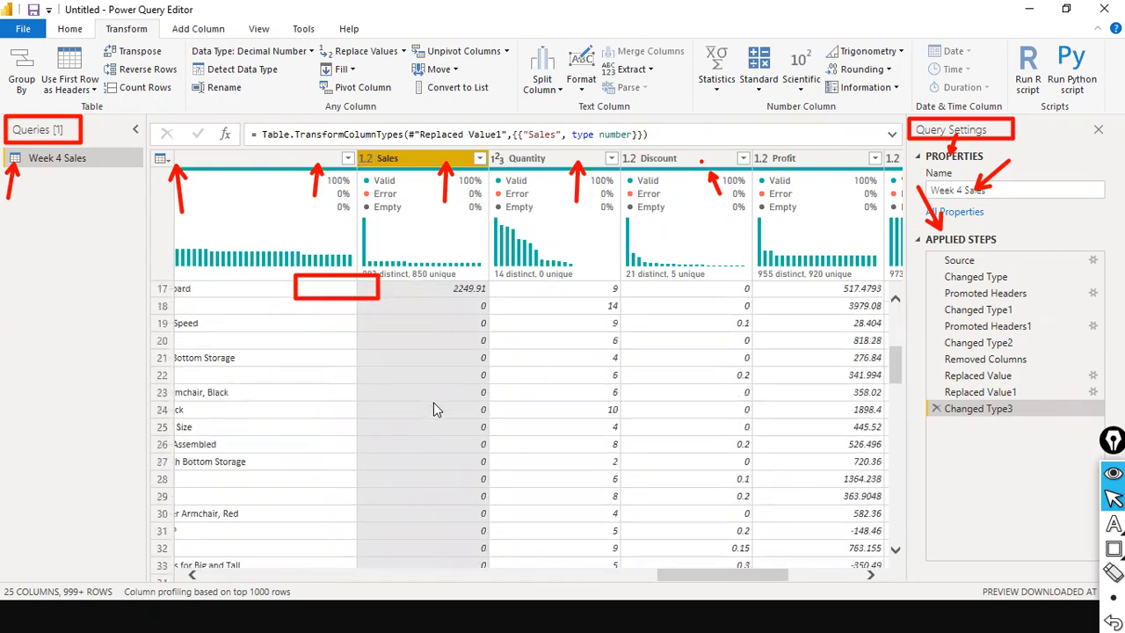
scroll(434, 408, up, 5)
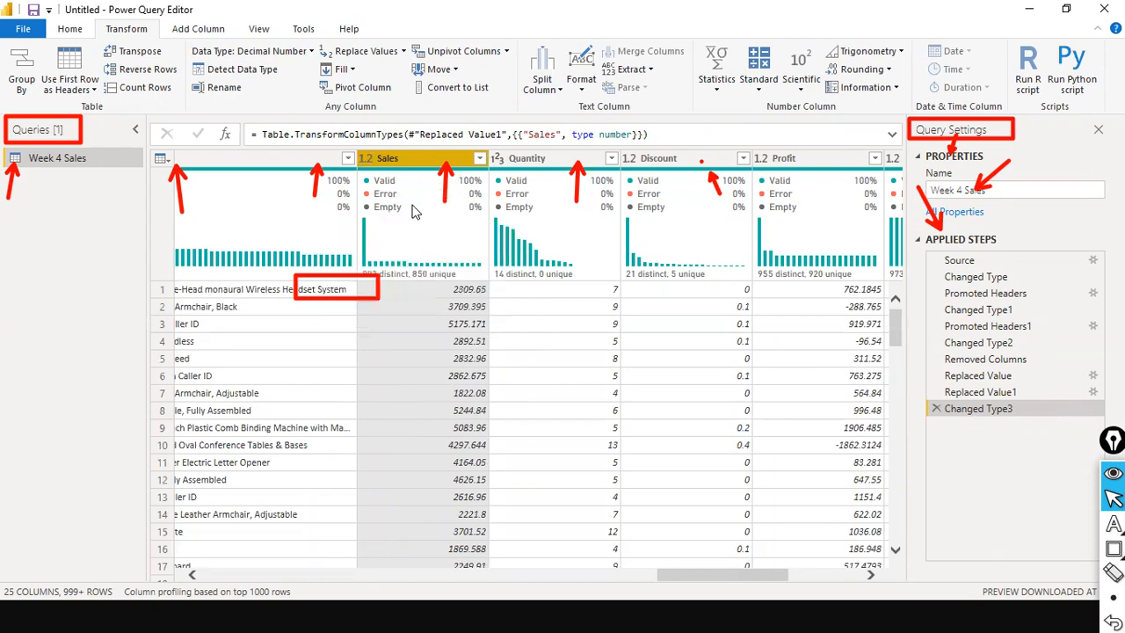
Turn off the column profile and column distribution displays in the data preview.
click(249, 28)
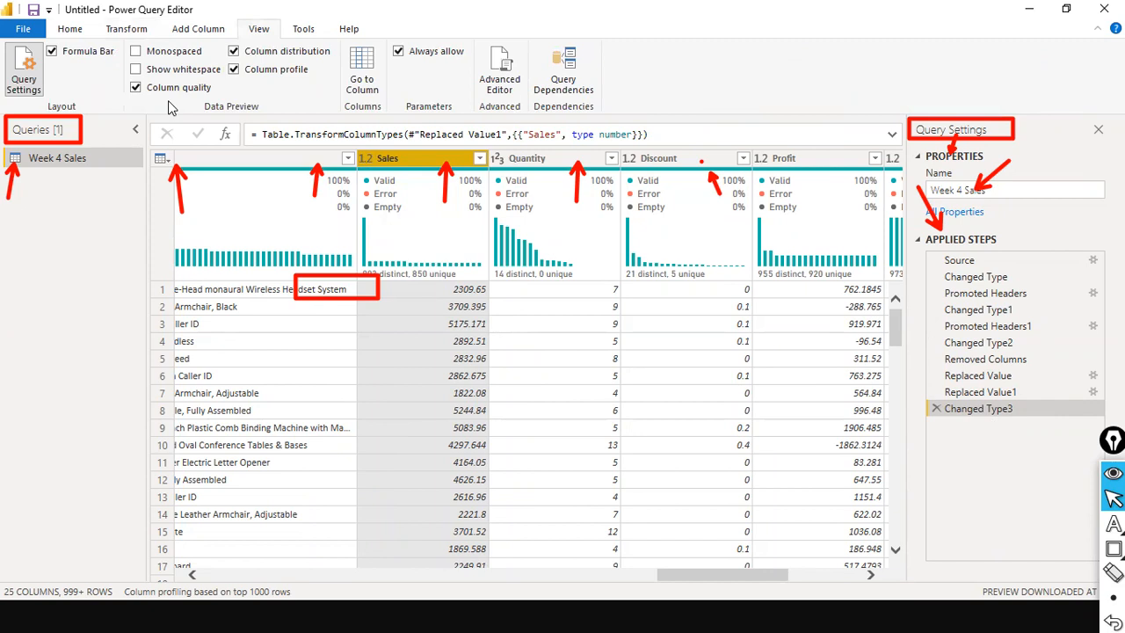
click(233, 70)
click(234, 53)
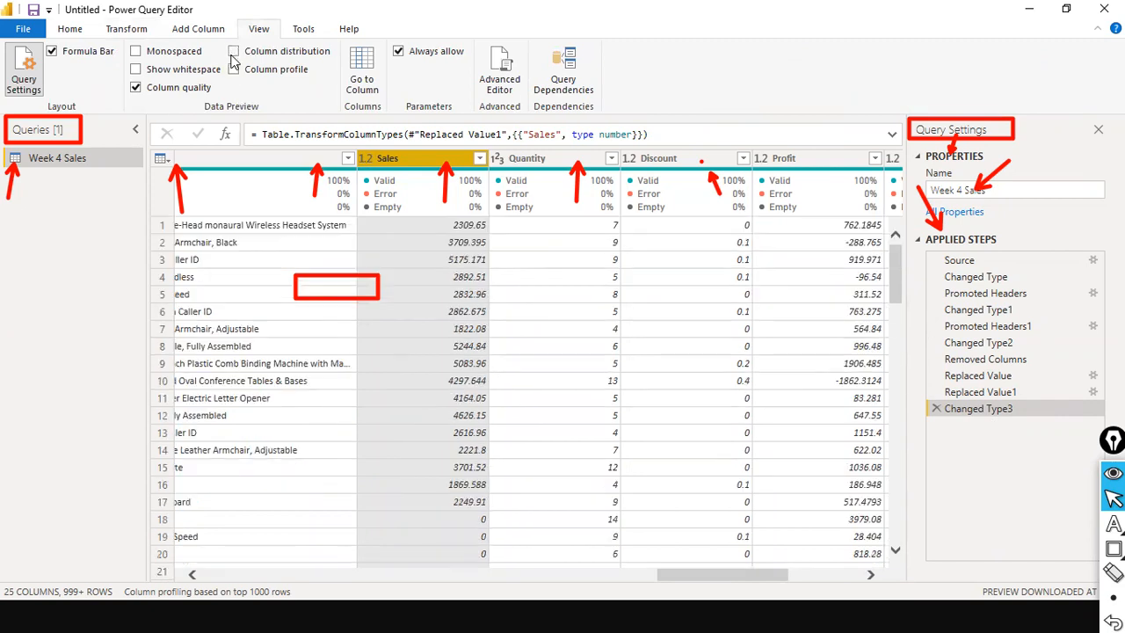
View the Sales column profile with column quality hidden, and switch back to showing column quality only.
click(136, 89)
click(233, 71)
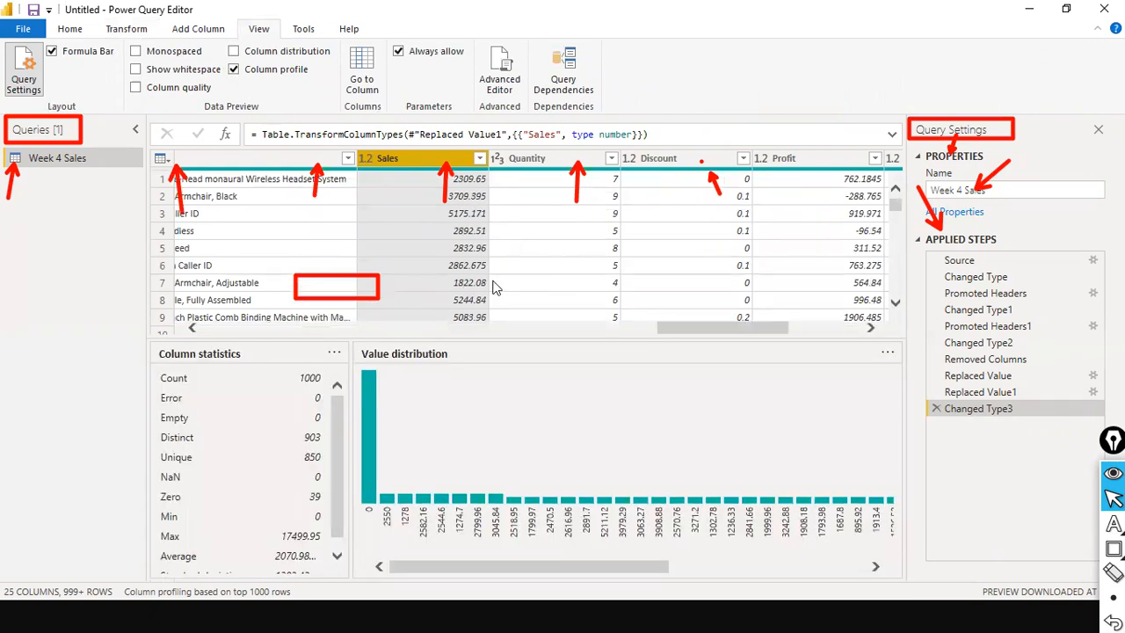
click(148, 90)
click(233, 69)
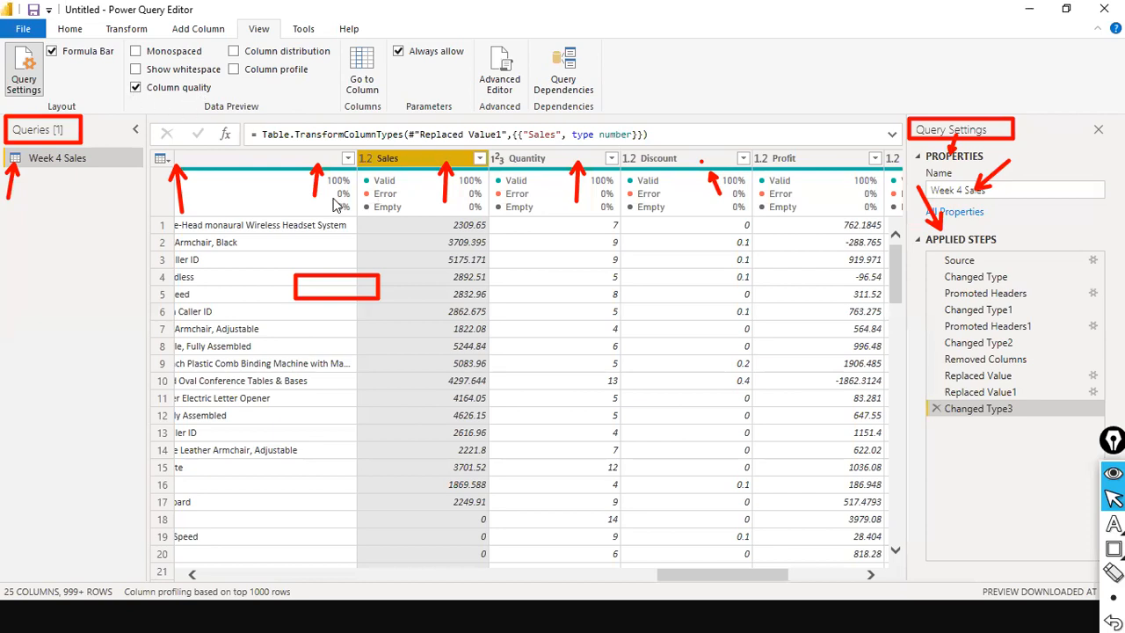
Examine the valid, error and empty percentages across the table's columns, from Order_ID and Order_Date through Sales to Shipping_Cost.
mouse_move(337, 202)
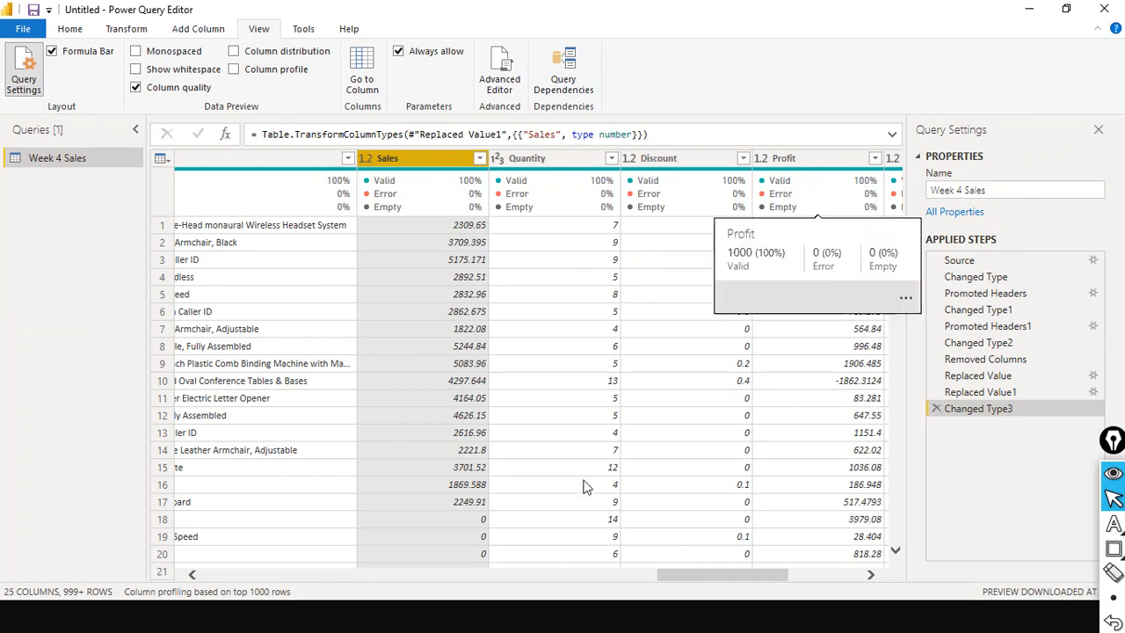
mouse_move(391, 197)
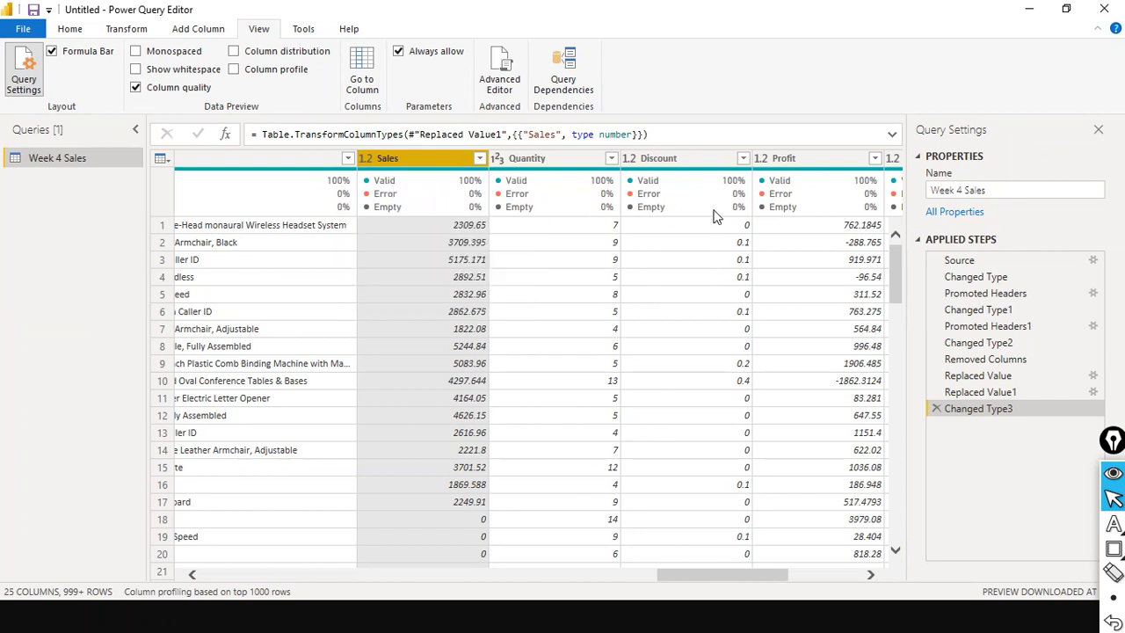
mouse_move(447, 184)
scroll(441, 382, down, 3)
scroll(442, 387, up, 3)
mouse_move(460, 204)
drag(723, 575, 176, 541)
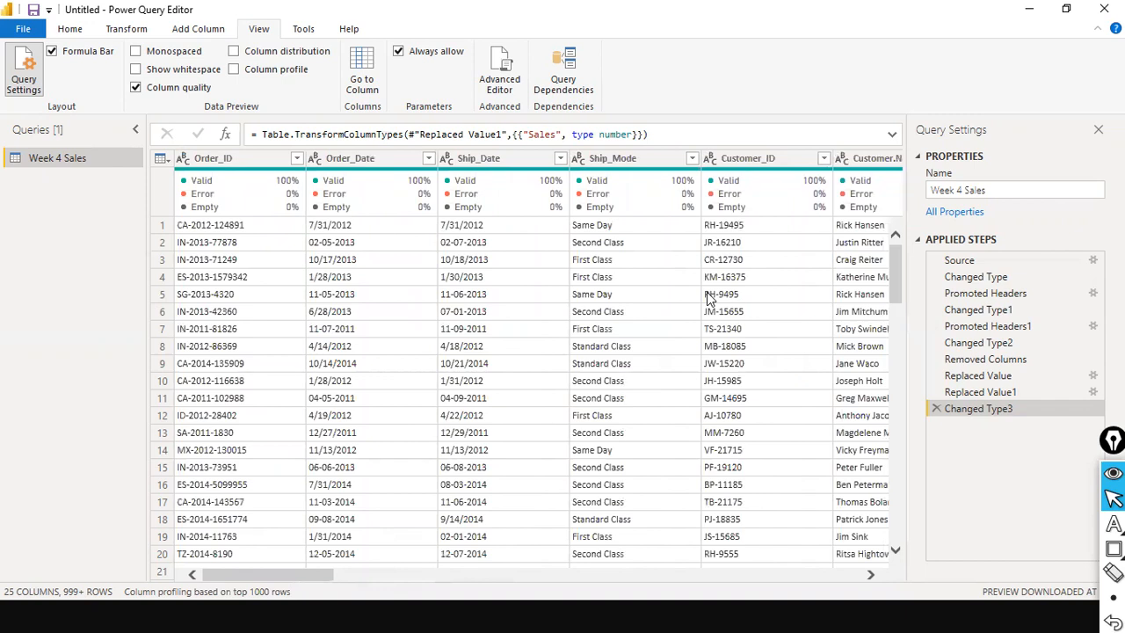
drag(320, 577, 734, 573)
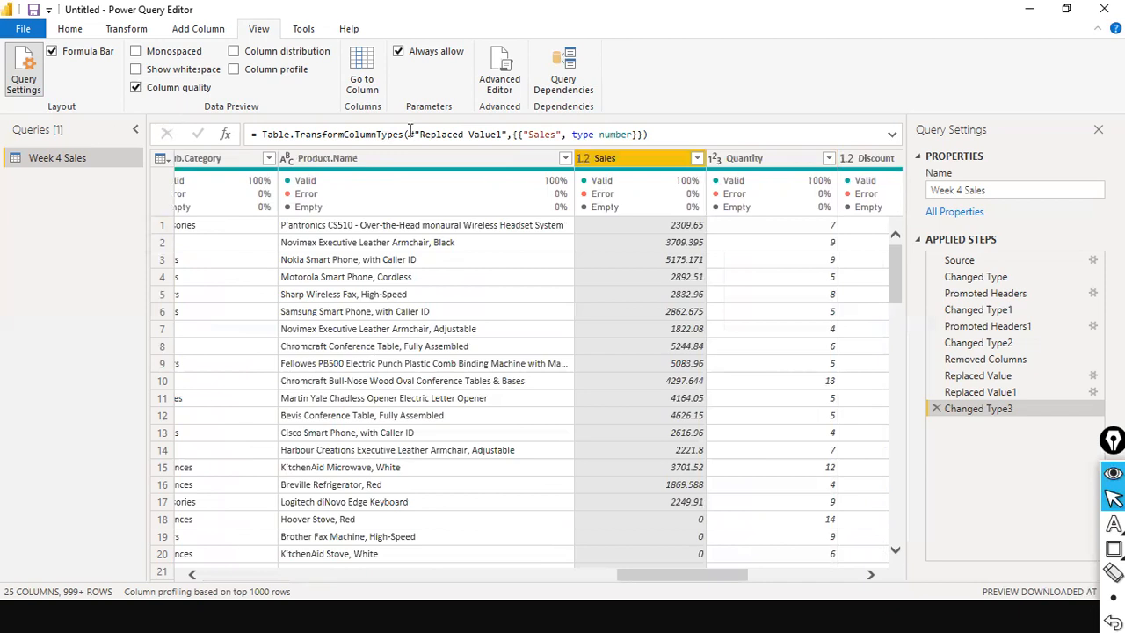
click(475, 574)
drag(524, 575, 215, 573)
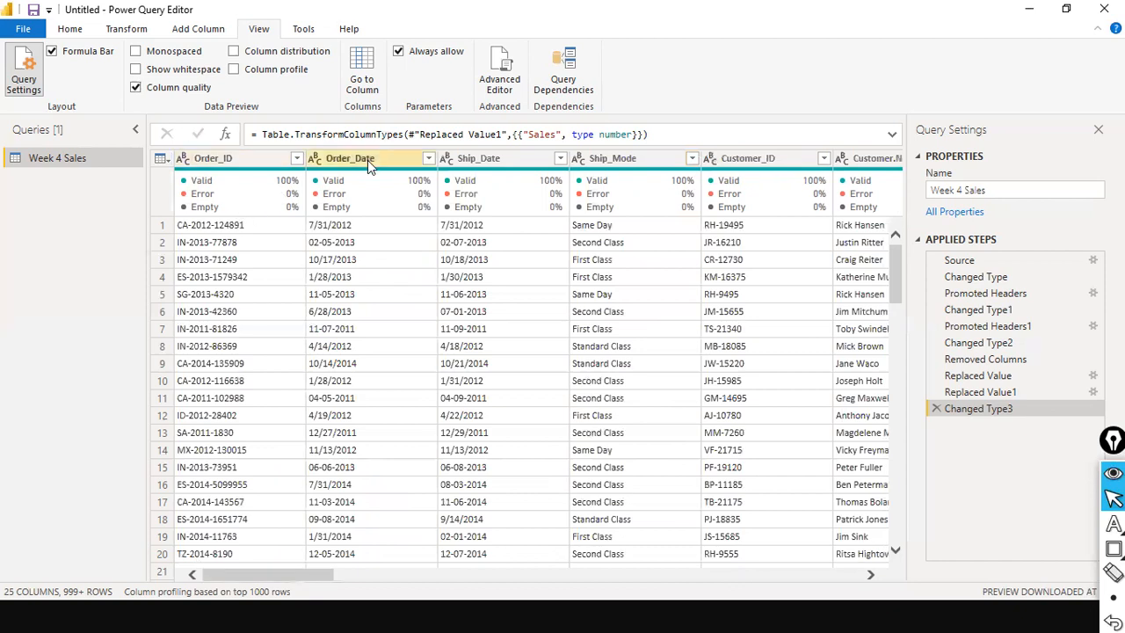
mouse_move(369, 178)
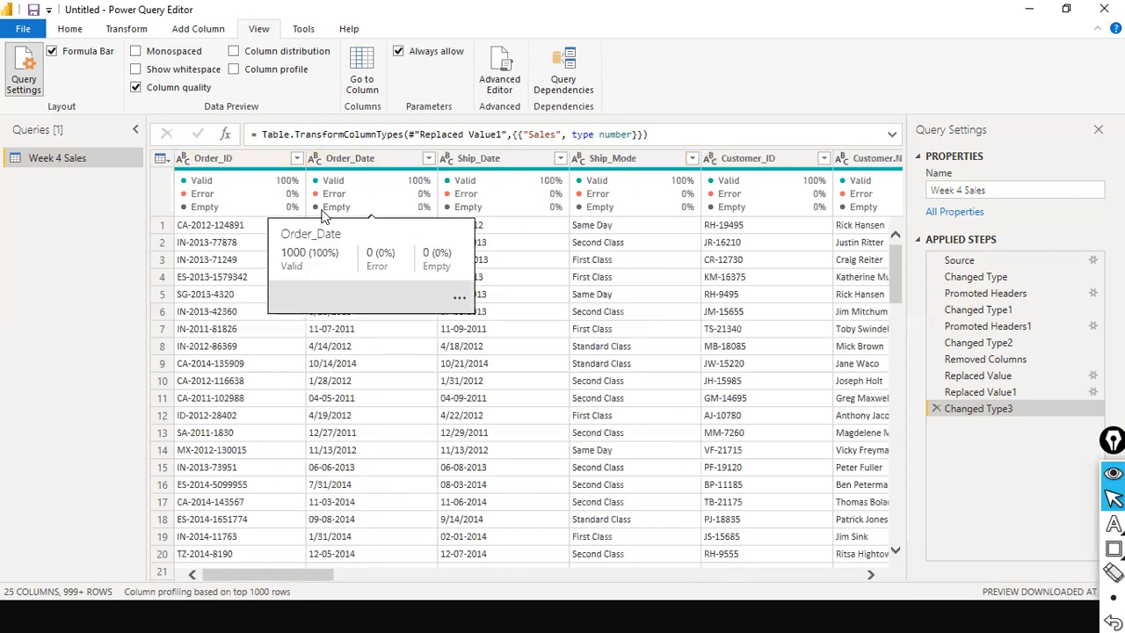
drag(249, 573, 753, 555)
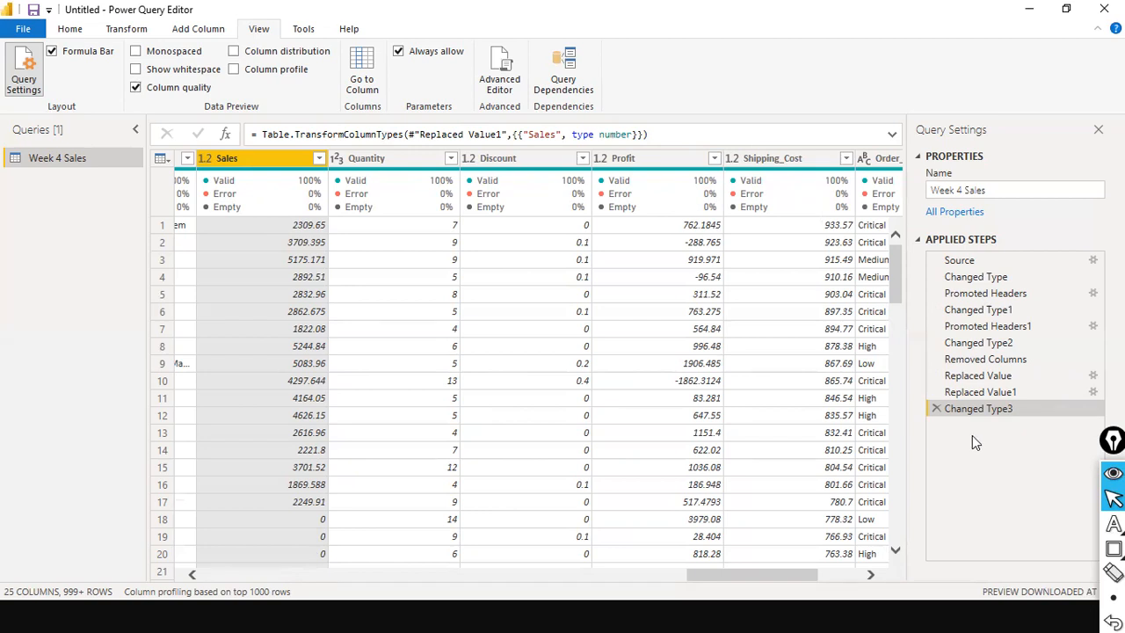
Review the formula of the applied step that replaces "NA" with "0", examining its function, its values and the Sales column reference.
click(979, 395)
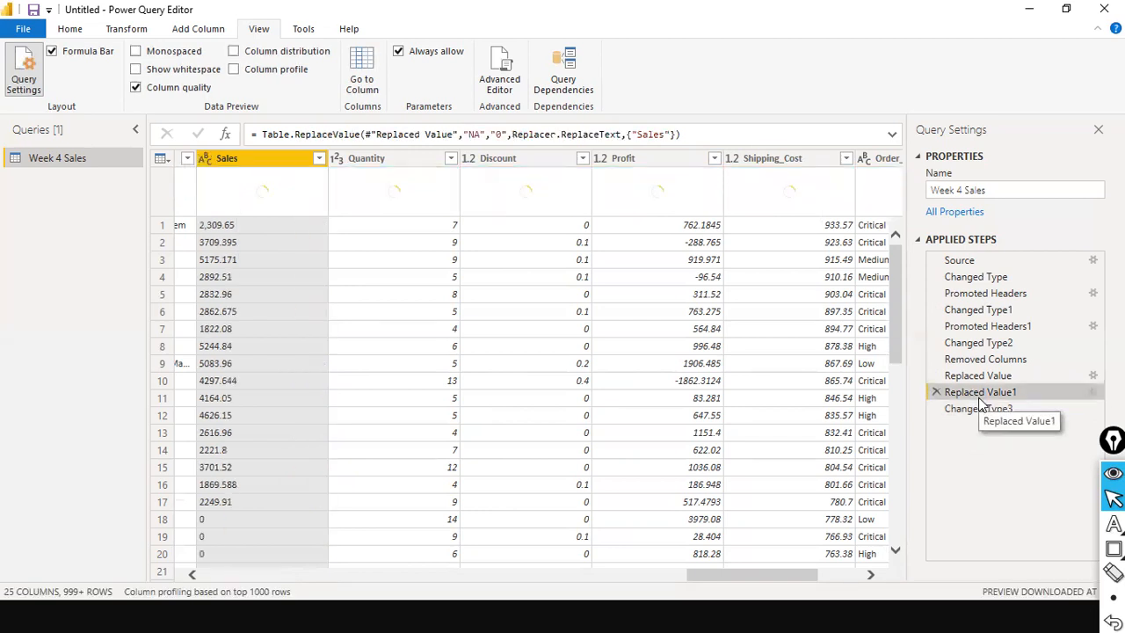
click(690, 136)
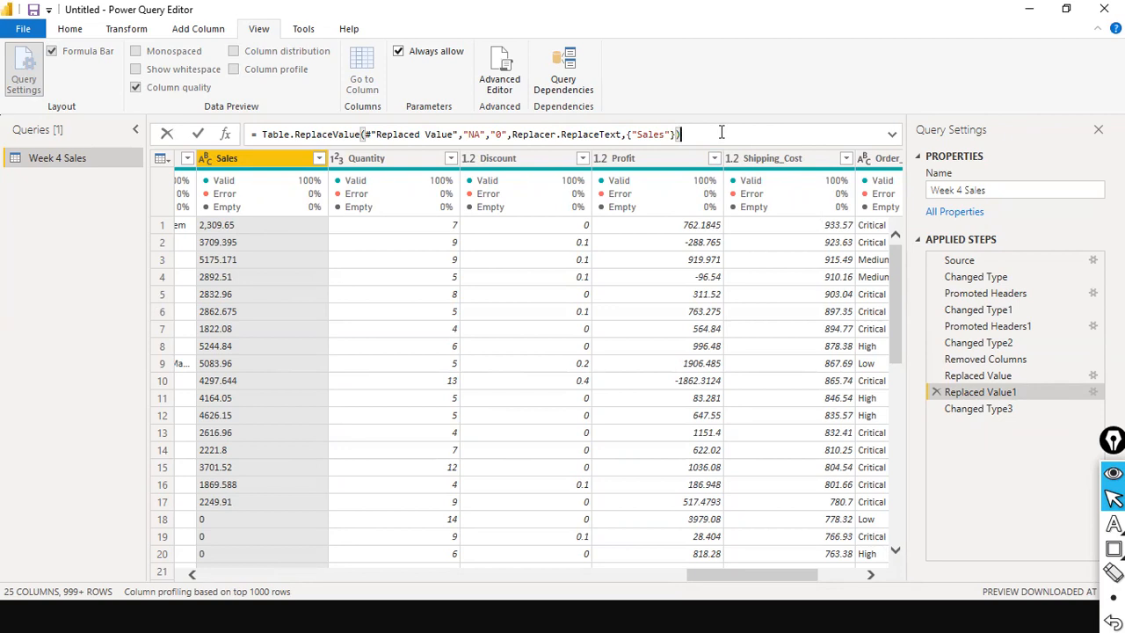
drag(683, 136, 654, 135)
double_click(473, 134)
click(502, 138)
drag(366, 137, 272, 135)
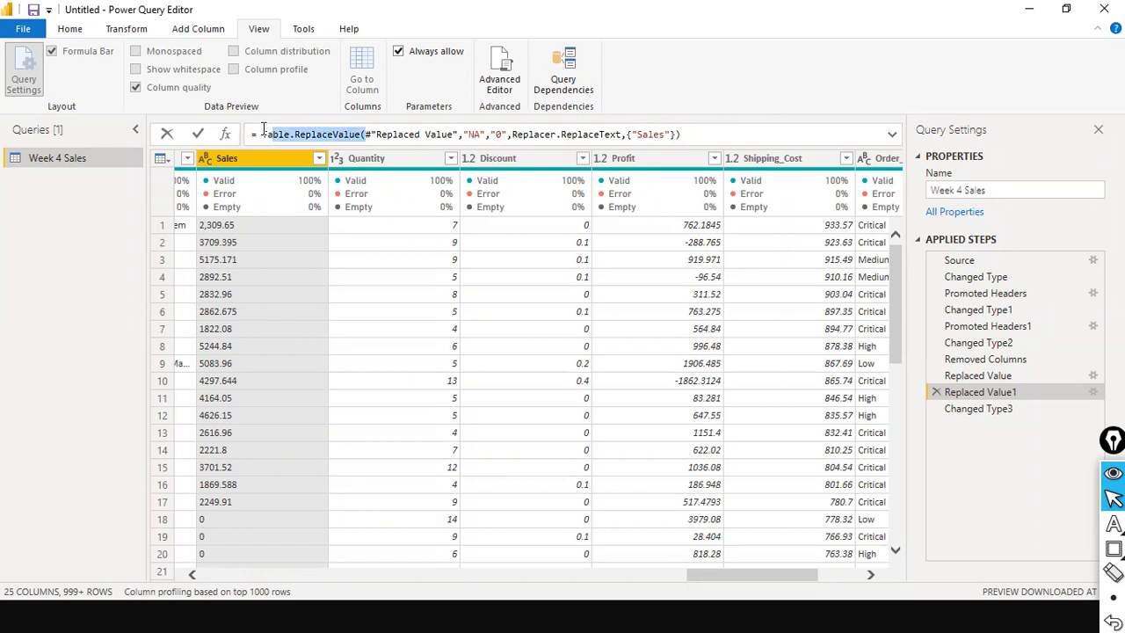
Review the formula of the applied step that replaces "$" with nothing in the Sales column.
click(468, 135)
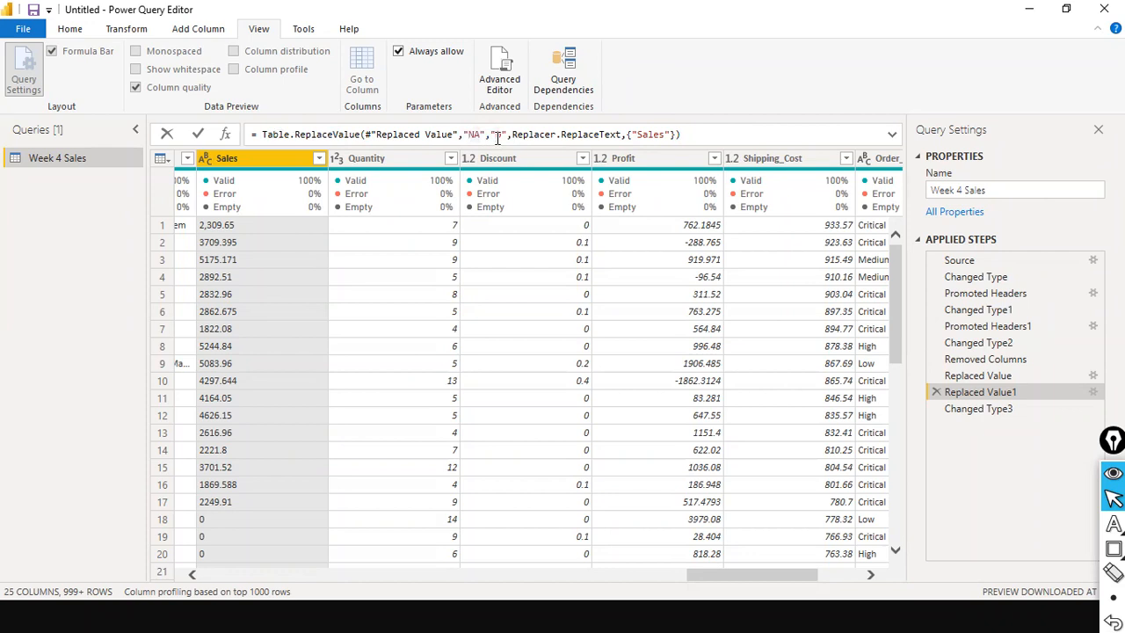
click(977, 376)
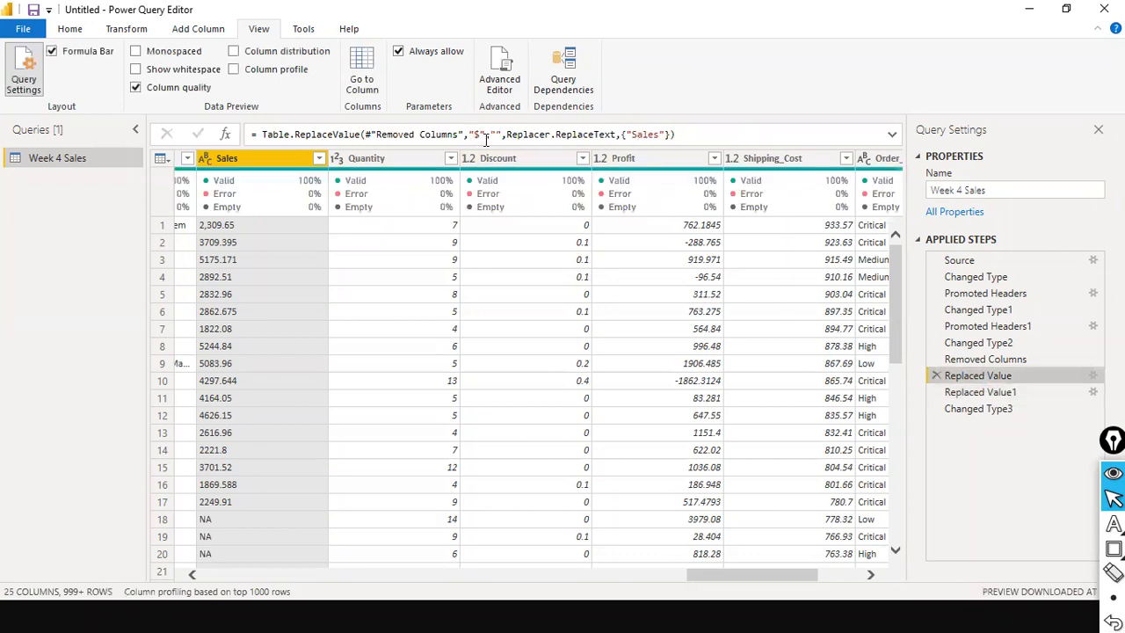
drag(474, 135, 481, 135)
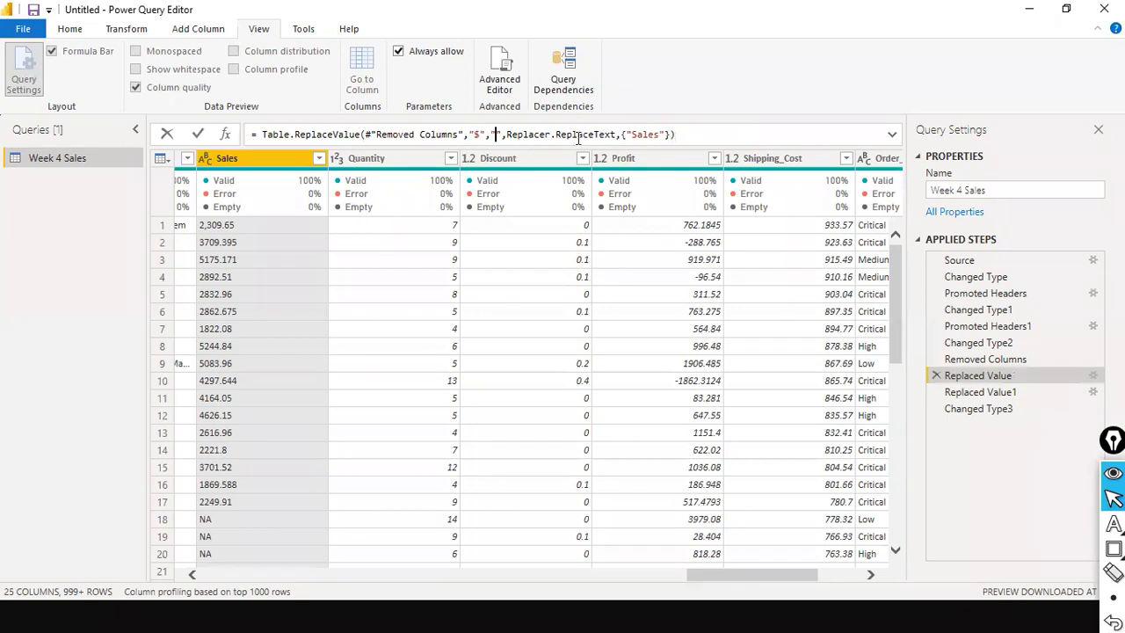
click(666, 134)
click(464, 137)
Compare the applied steps Replaced Value1 and Changed Type3, ending on the Sales type change.
click(975, 393)
click(973, 411)
click(973, 395)
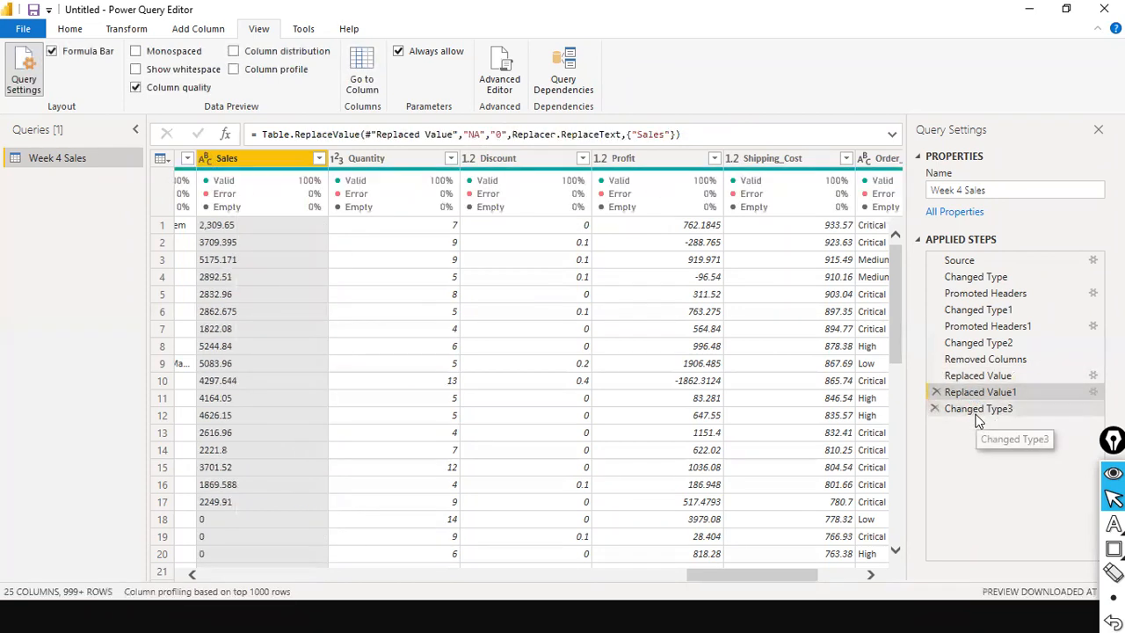
click(975, 414)
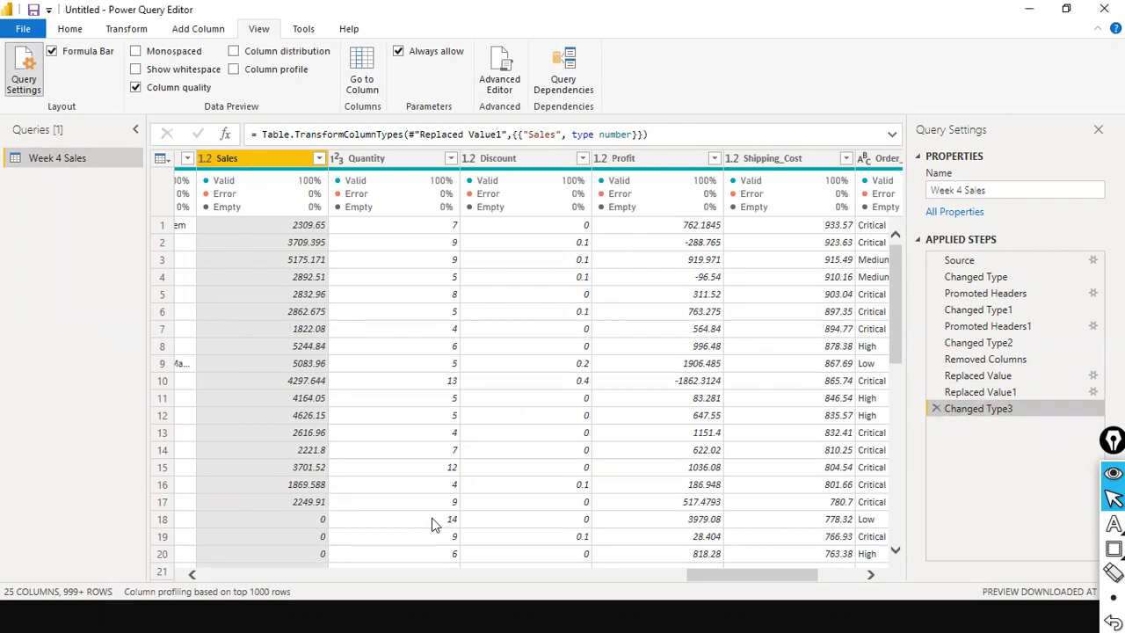
Examine the data type and date formats of the Order_Date column, comparing slash-separated and dash-separated entries in the first rows.
scroll(492, 572, down, 2)
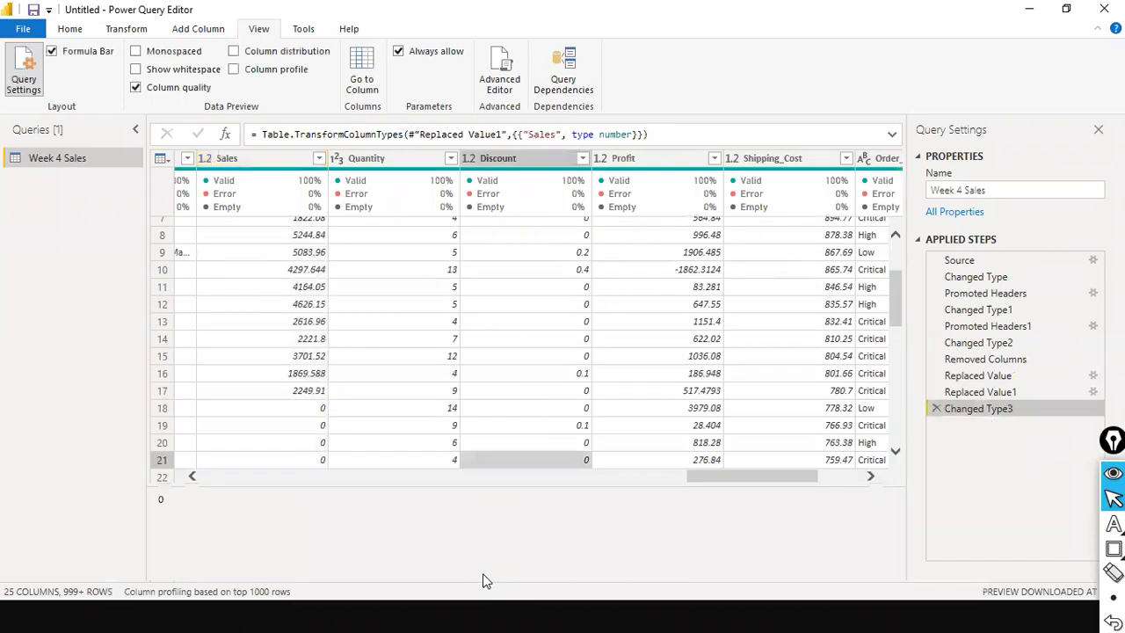
drag(703, 483, 198, 472)
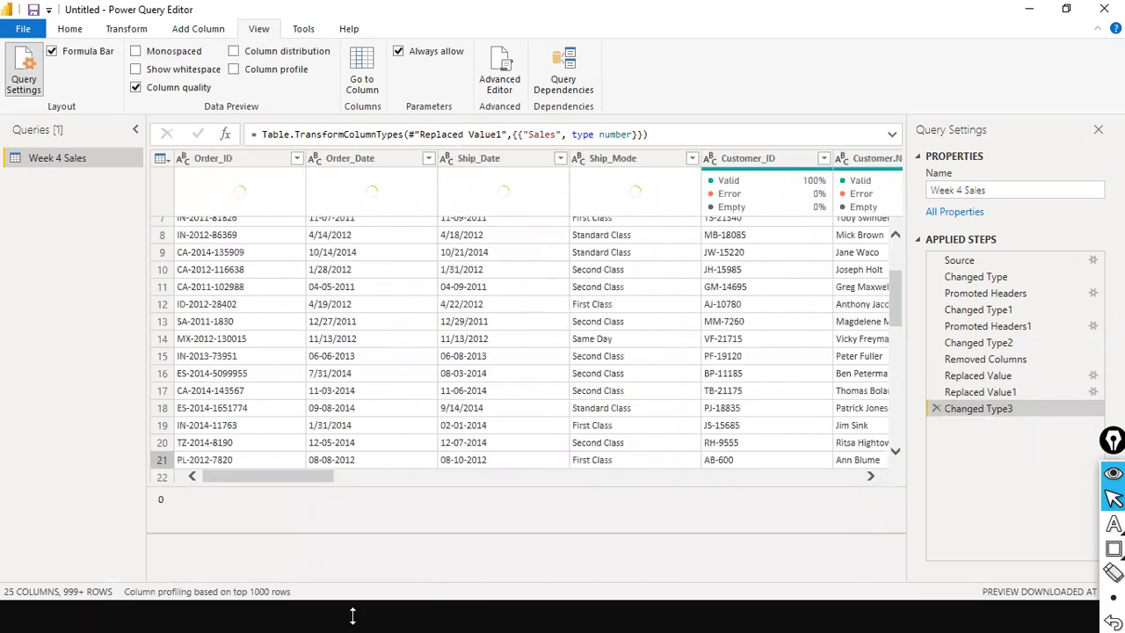
drag(346, 484, 339, 598)
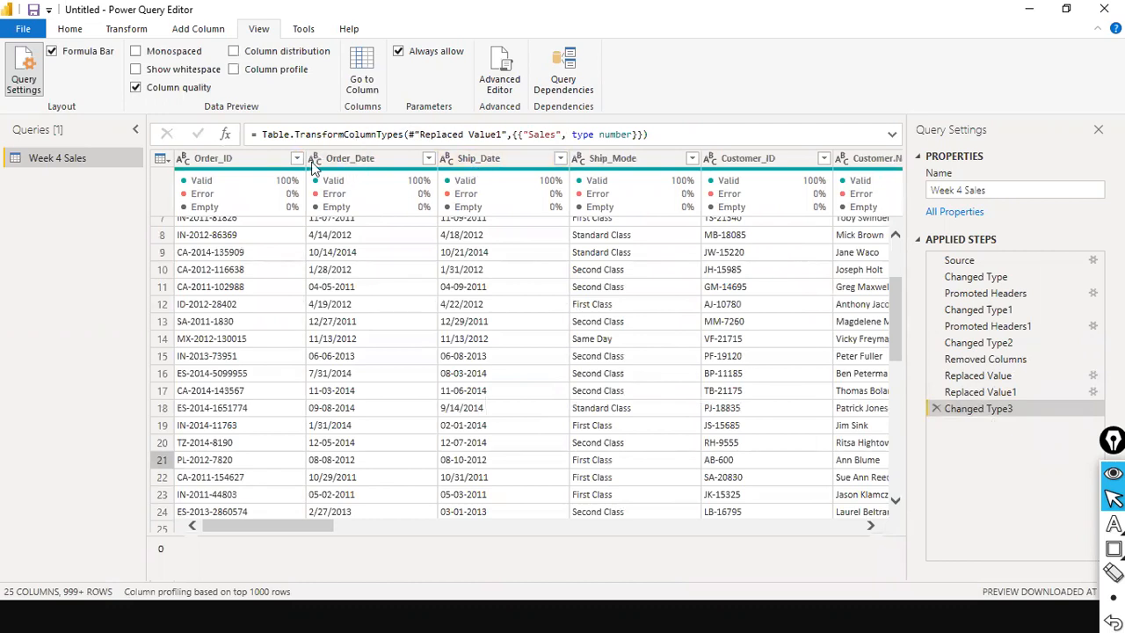
mouse_move(358, 178)
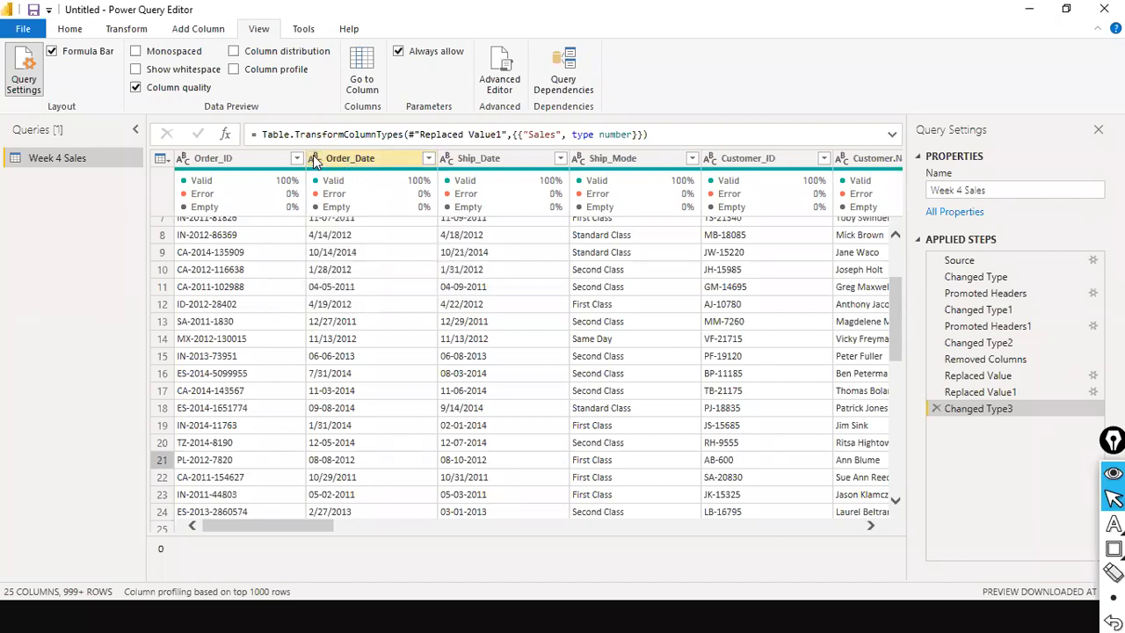
scroll(384, 252, up, 3)
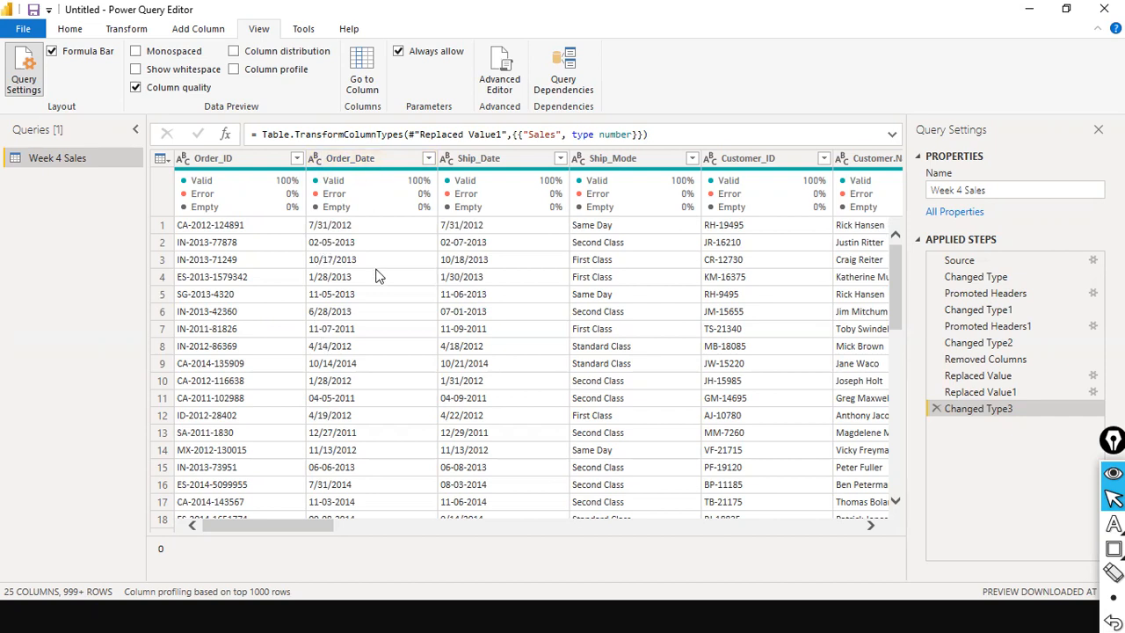
click(321, 227)
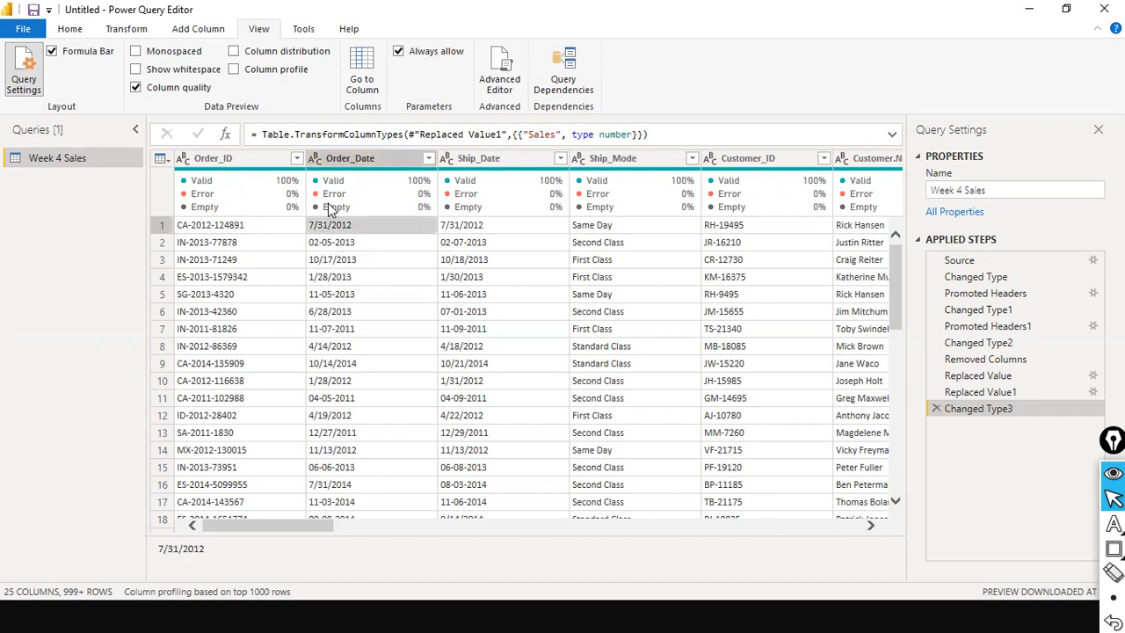
click(332, 251)
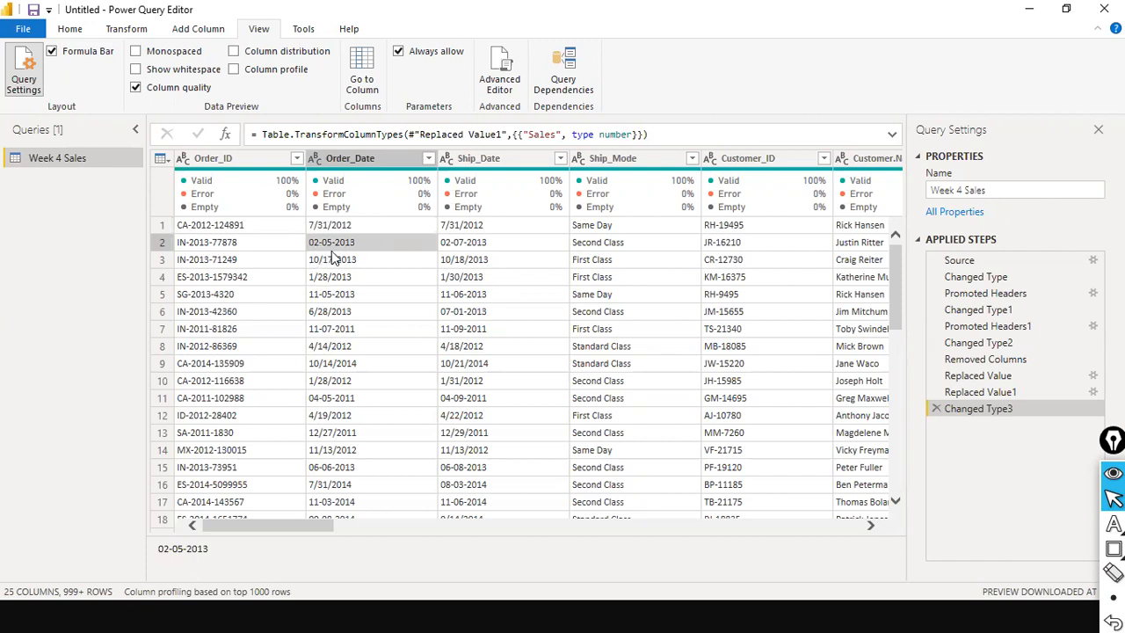
click(327, 283)
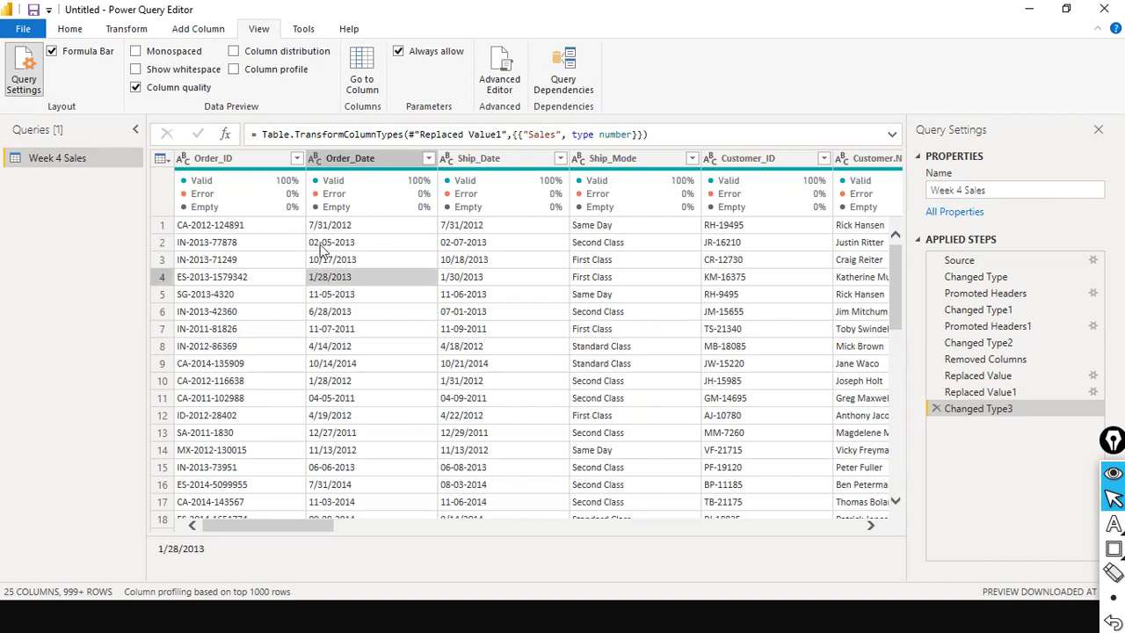
click(318, 246)
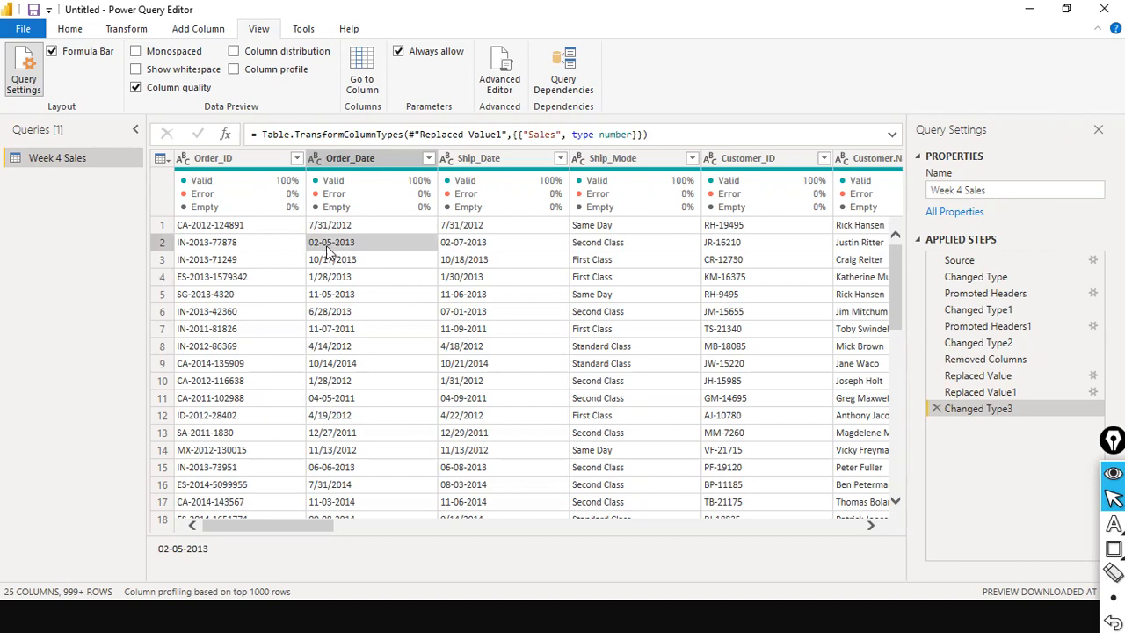
click(334, 229)
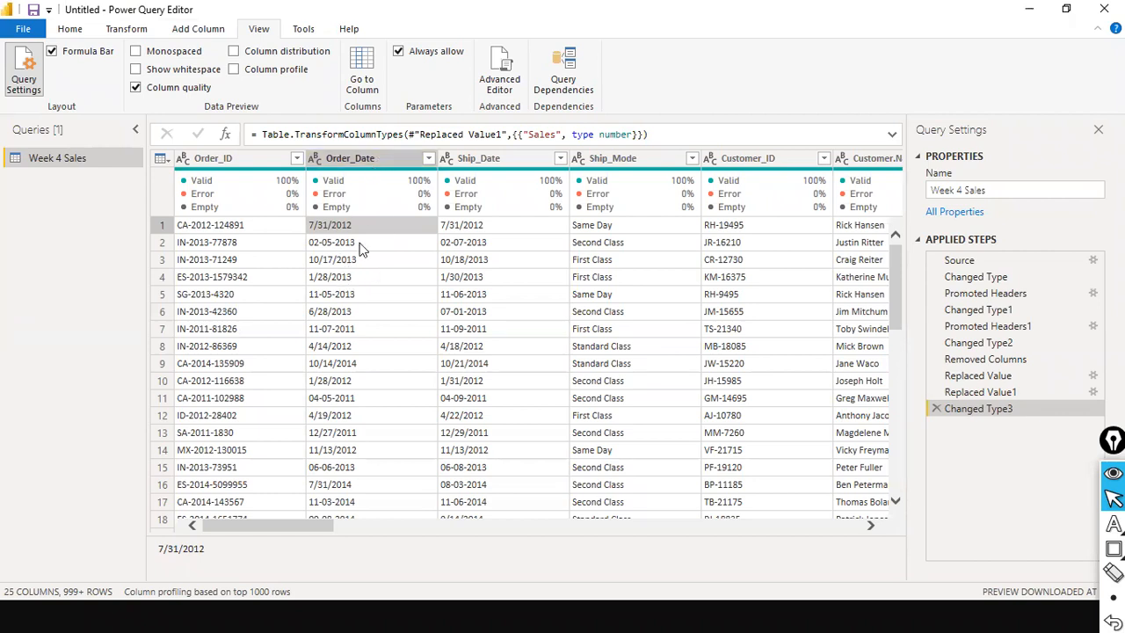
Replace "-" with "/" in the Order_Date column and check the dates down the rows.
right_click(359, 164)
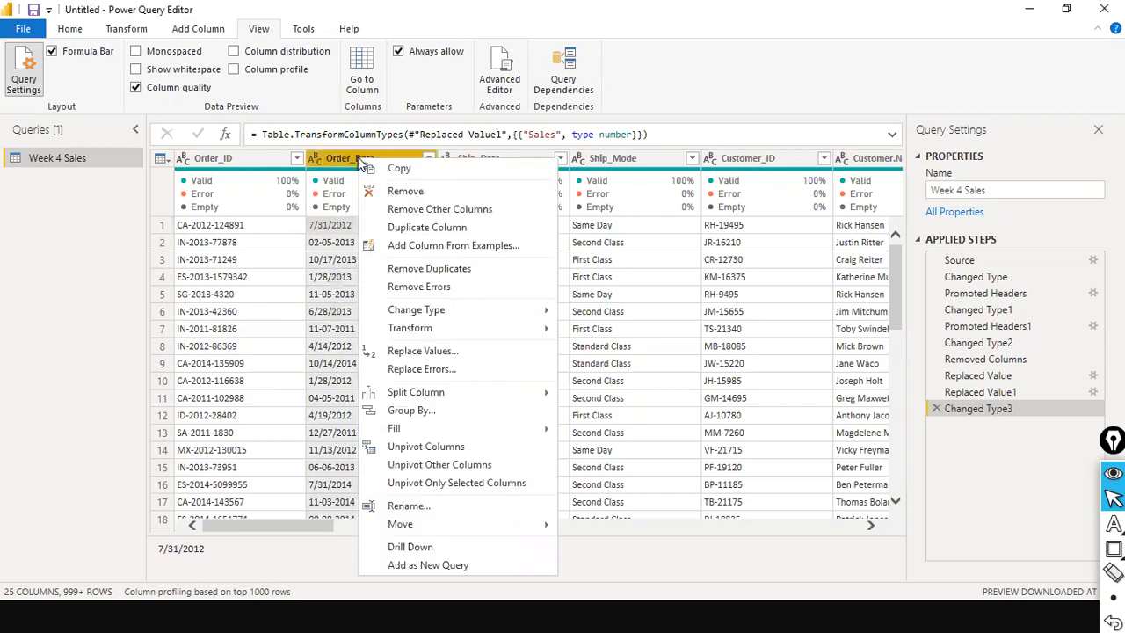
click(463, 351)
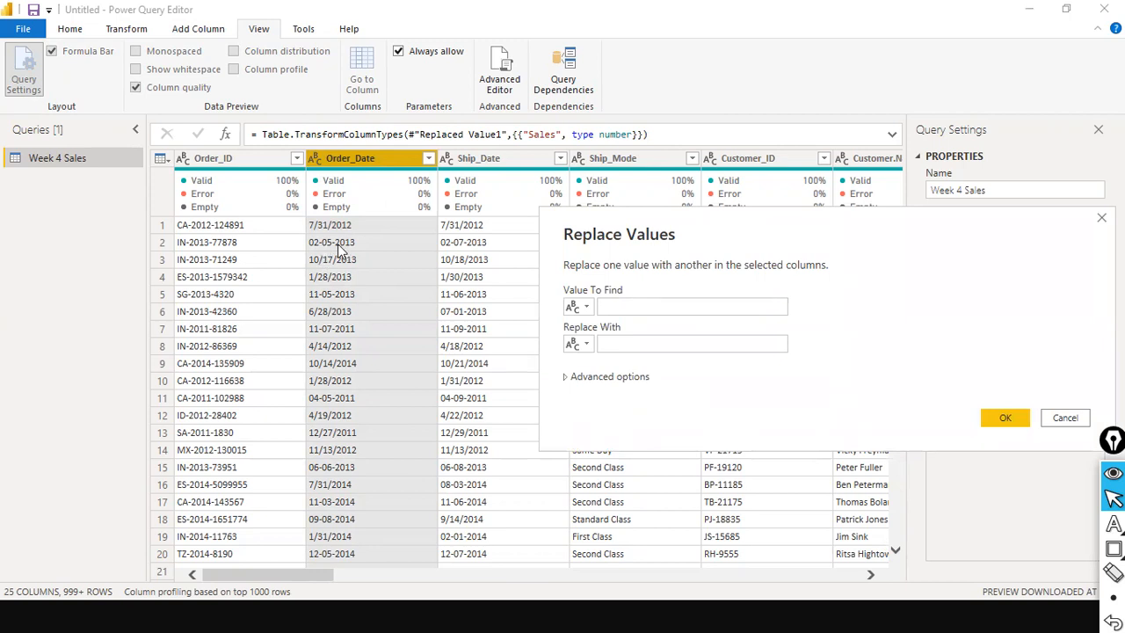
click(628, 303)
key(Tab)
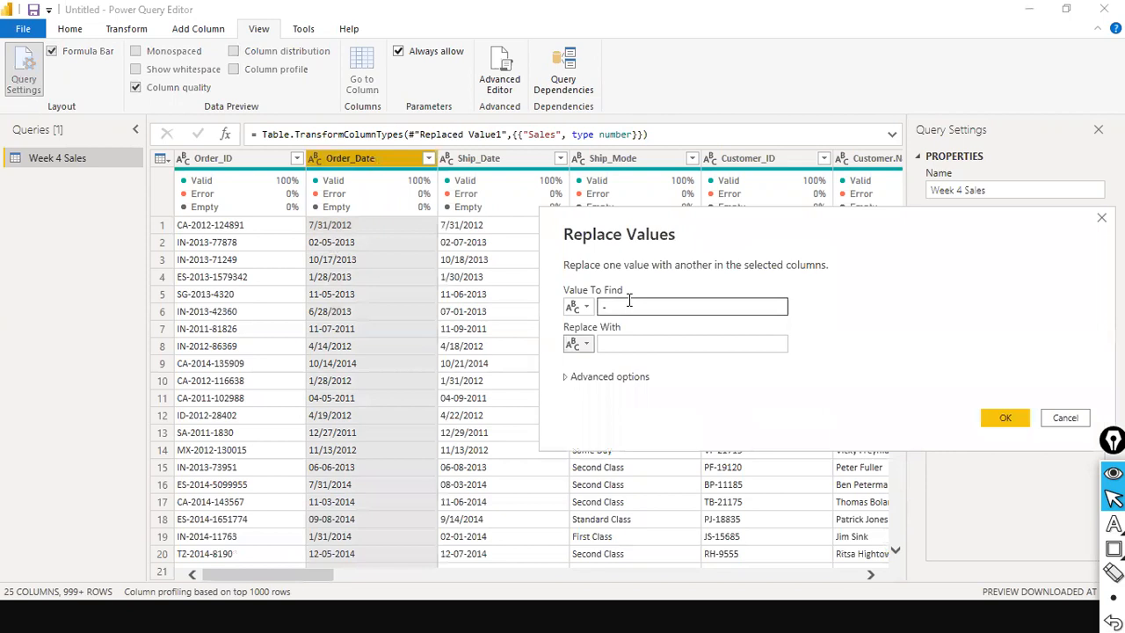
click(635, 339)
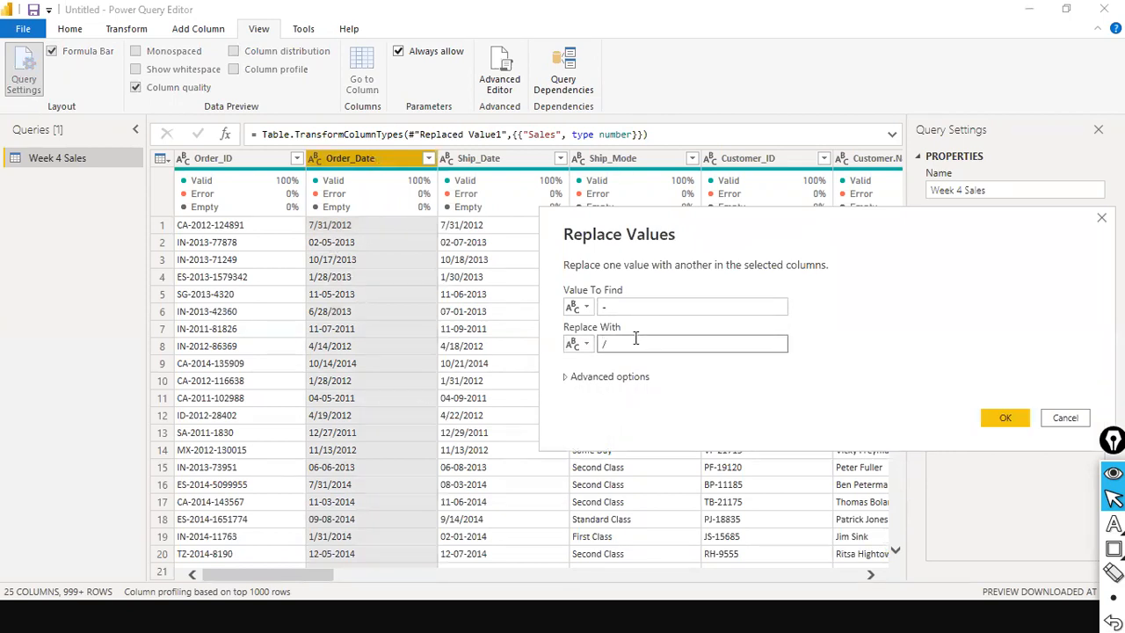
click(622, 304)
click(613, 344)
click(646, 307)
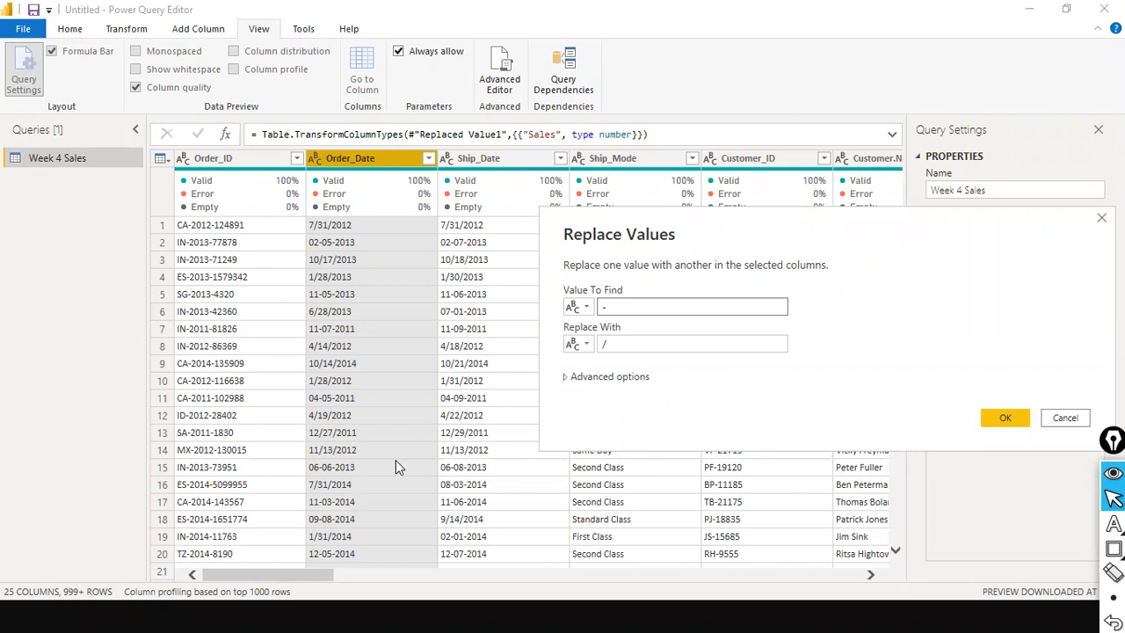
click(1006, 414)
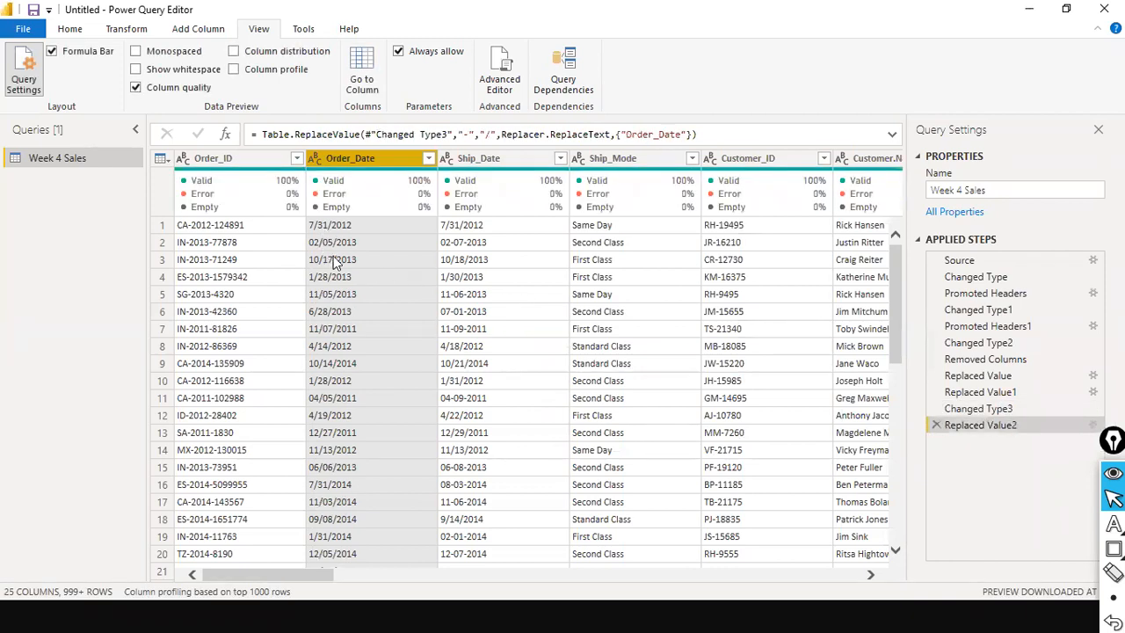
scroll(338, 300, down, 5)
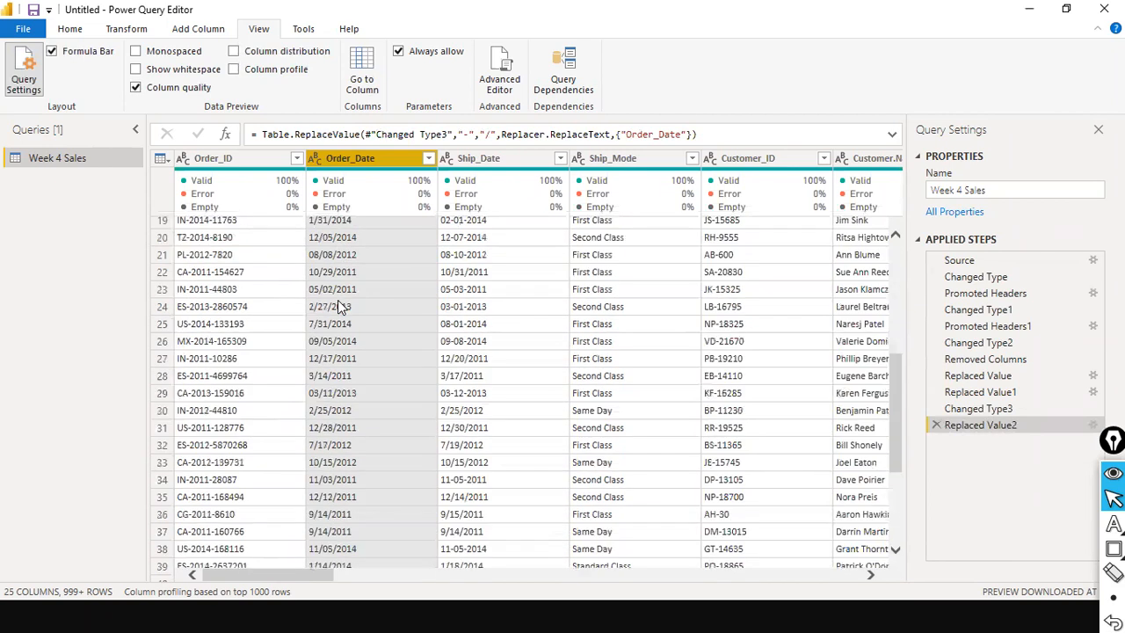
scroll(338, 300, up, 5)
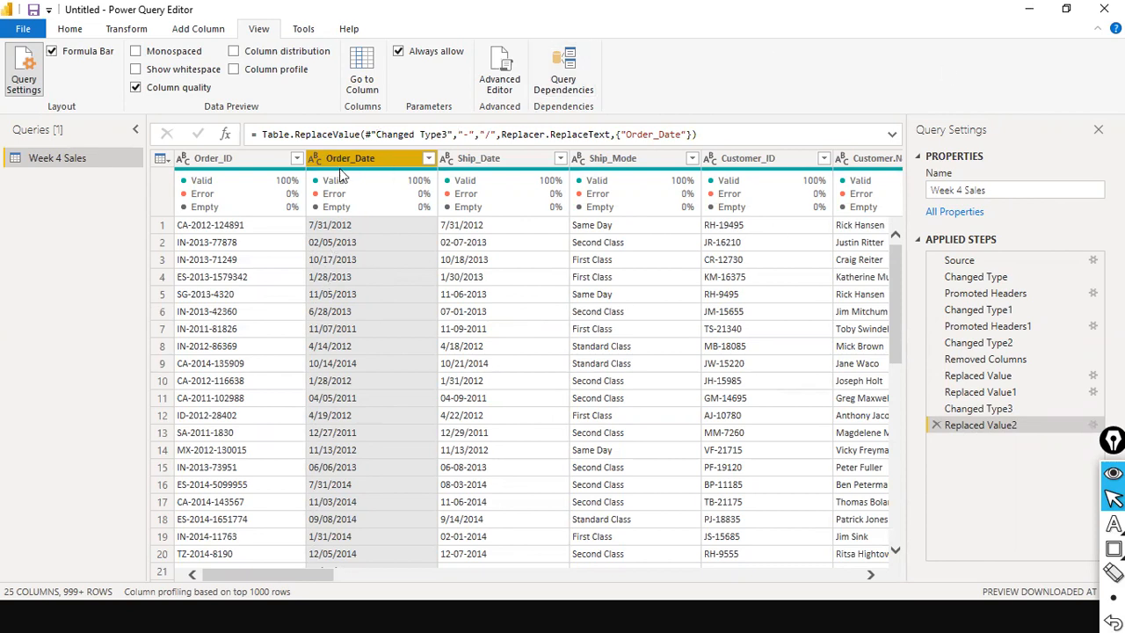
Change the Order_Date column's type using locale, with data type Date and locale English (United States), and check its column quality.
click(313, 159)
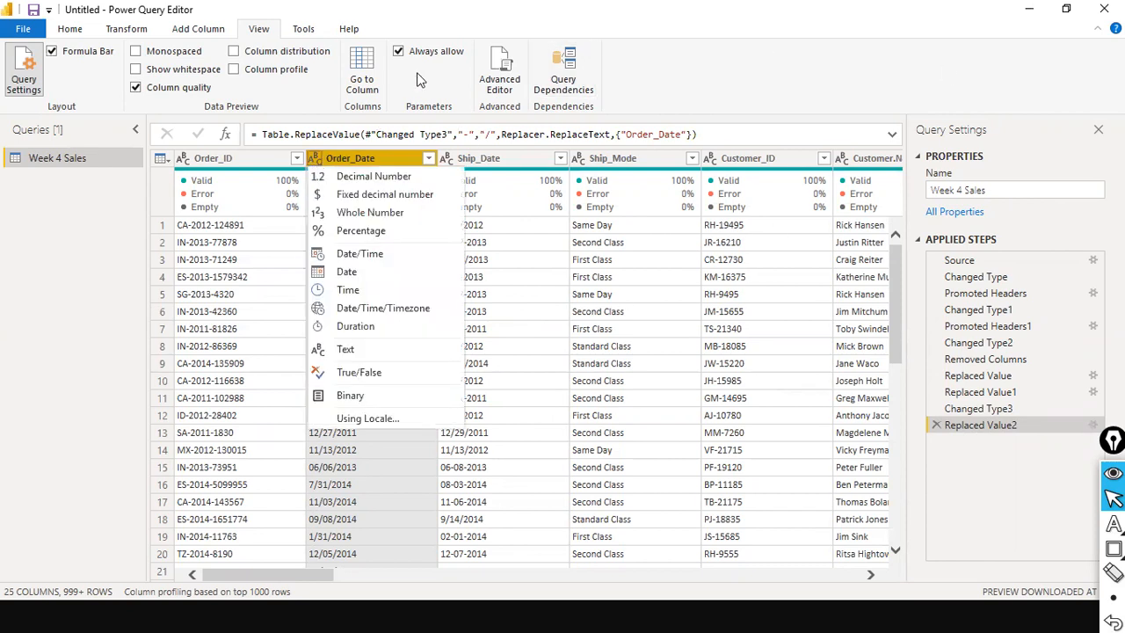
click(347, 156)
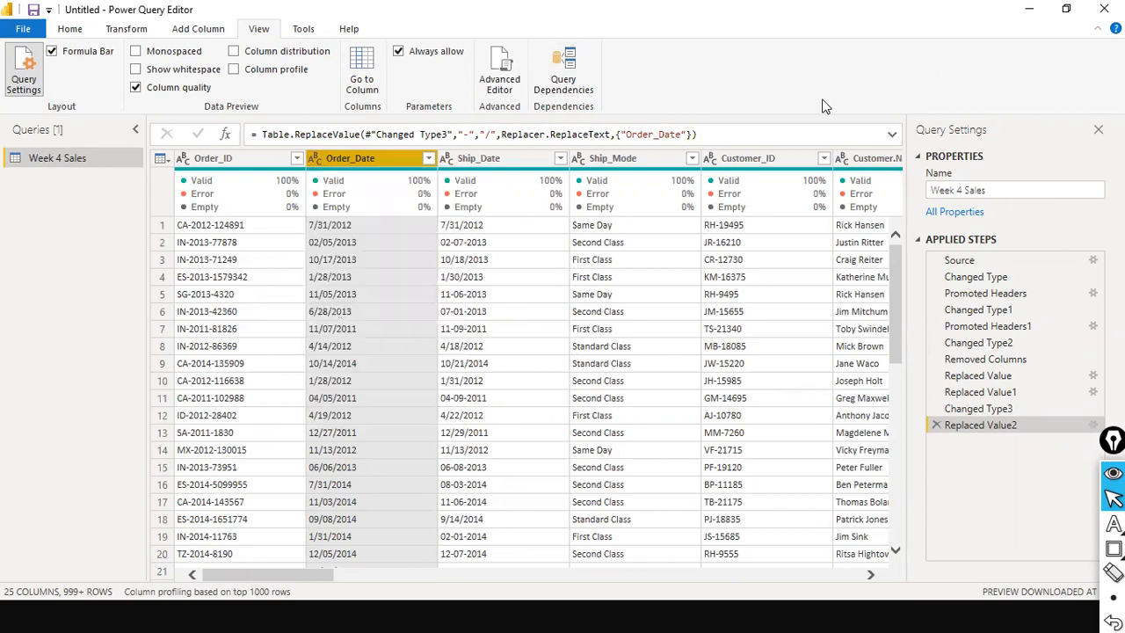
click(312, 159)
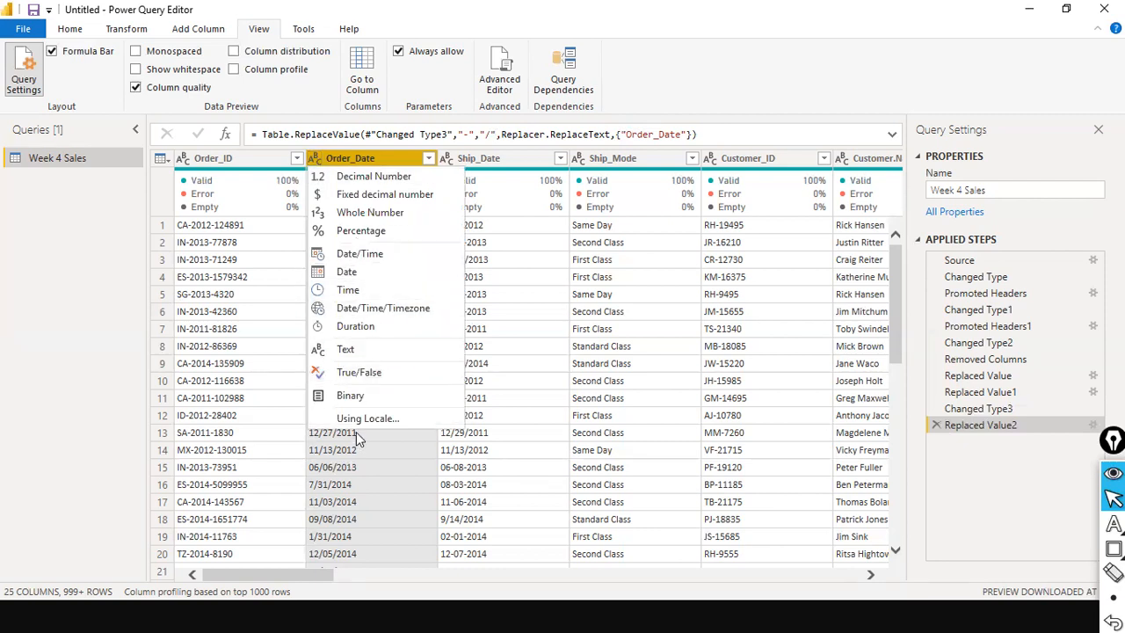
click(377, 417)
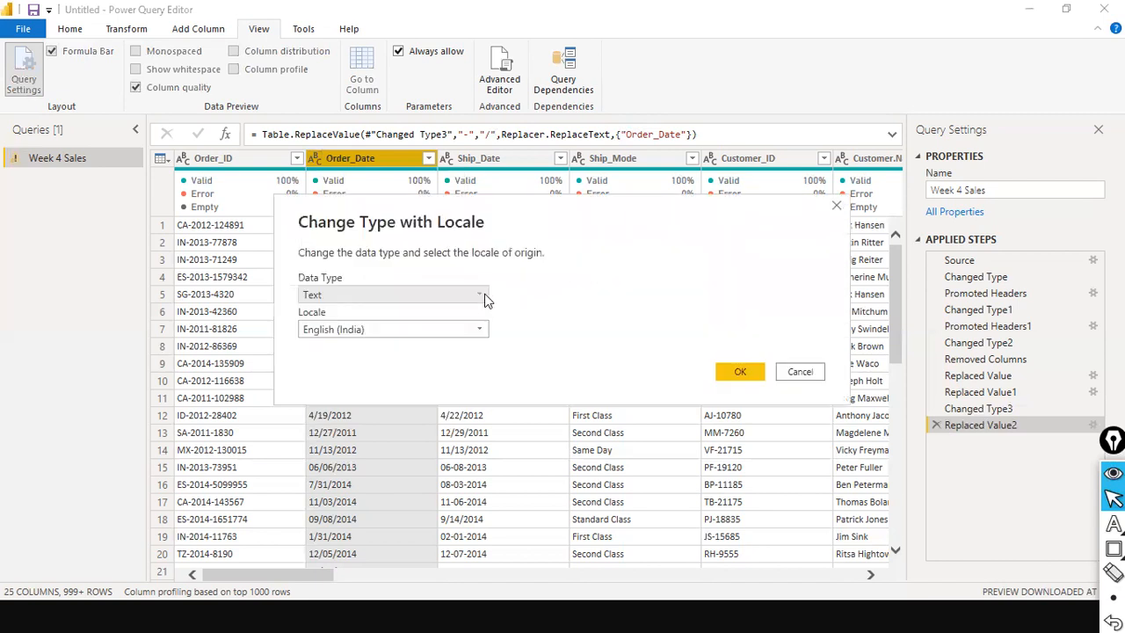
click(484, 294)
click(341, 392)
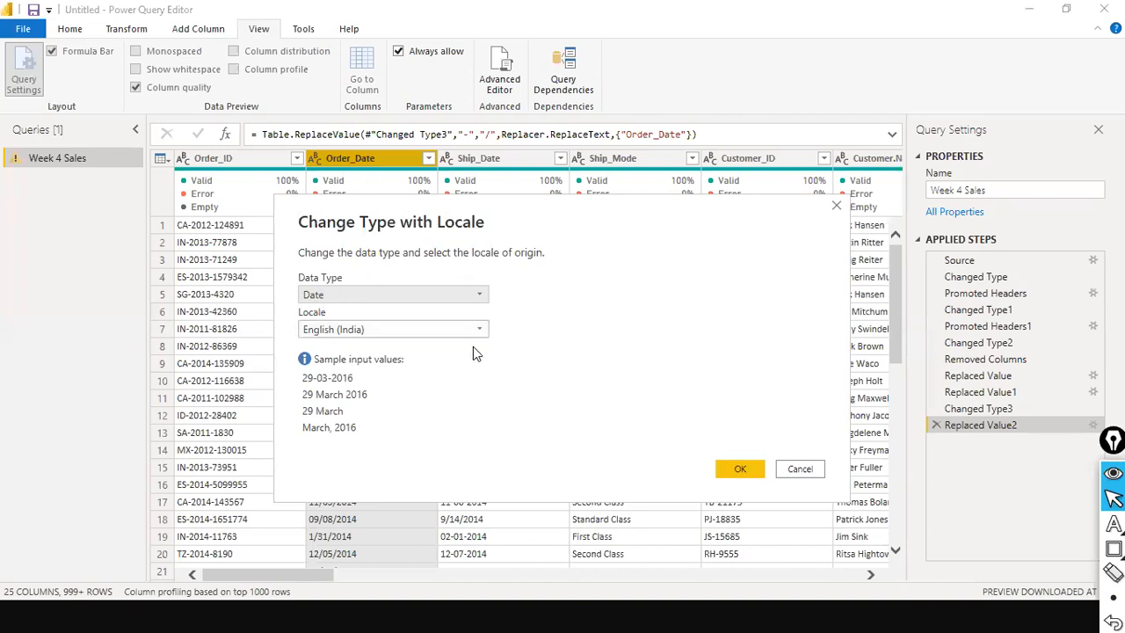
click(488, 329)
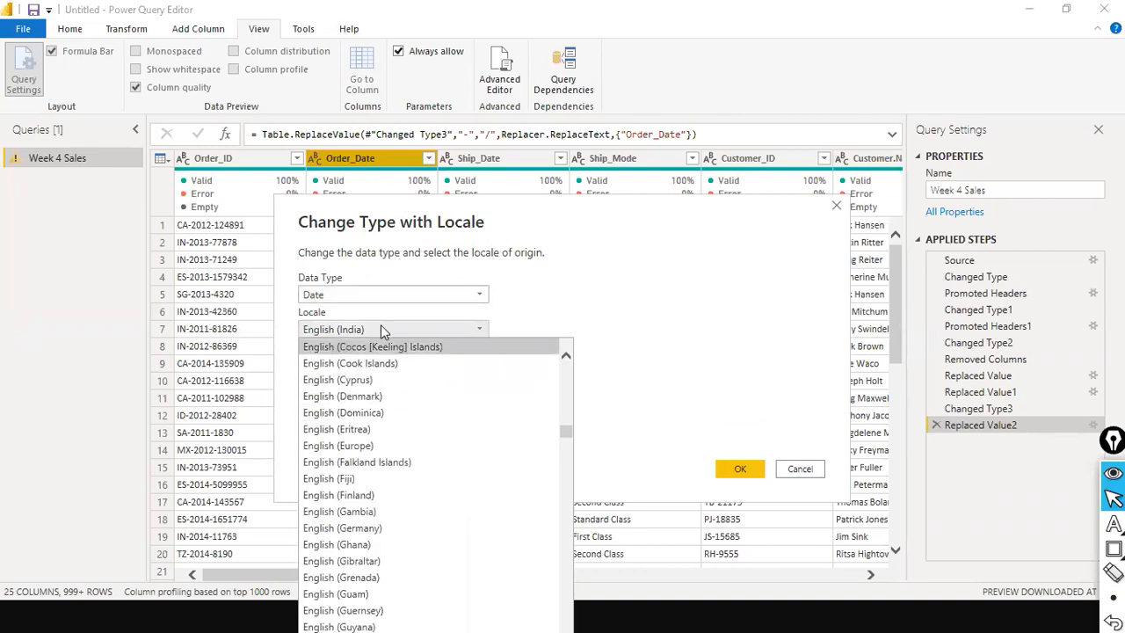
scroll(435, 415, down, 13)
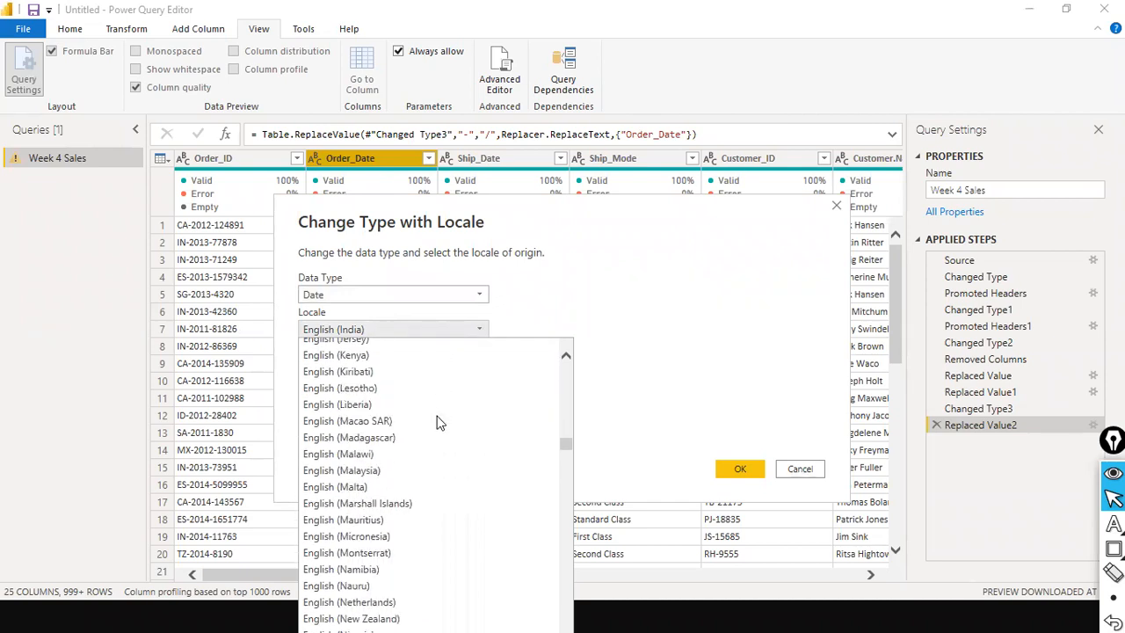
scroll(440, 425, down, 4)
scroll(440, 425, down, 5)
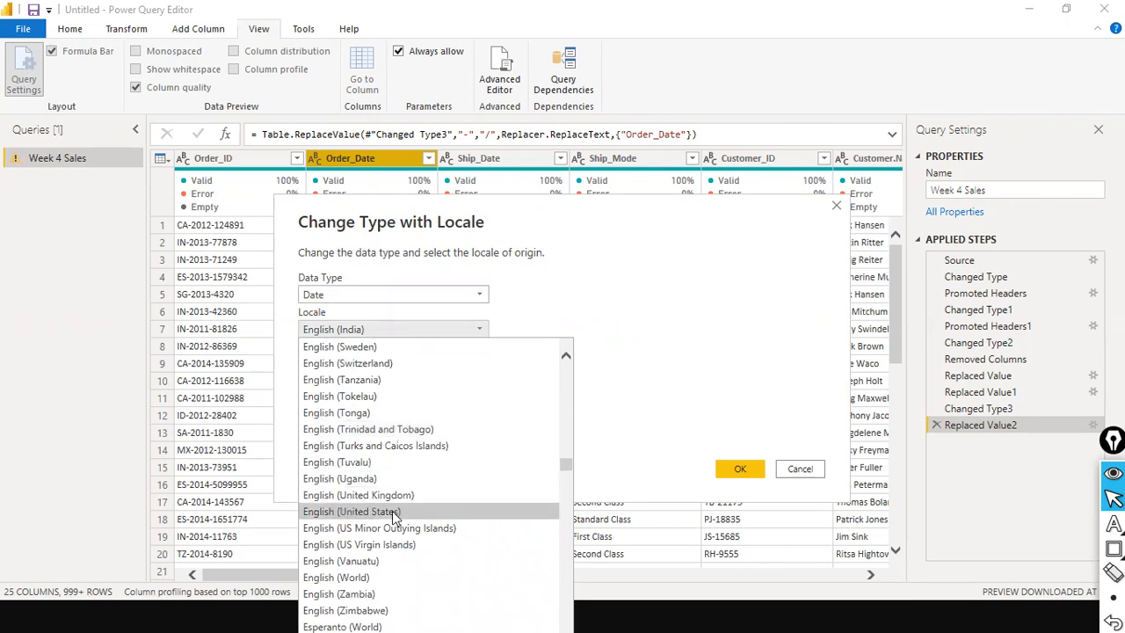
click(417, 512)
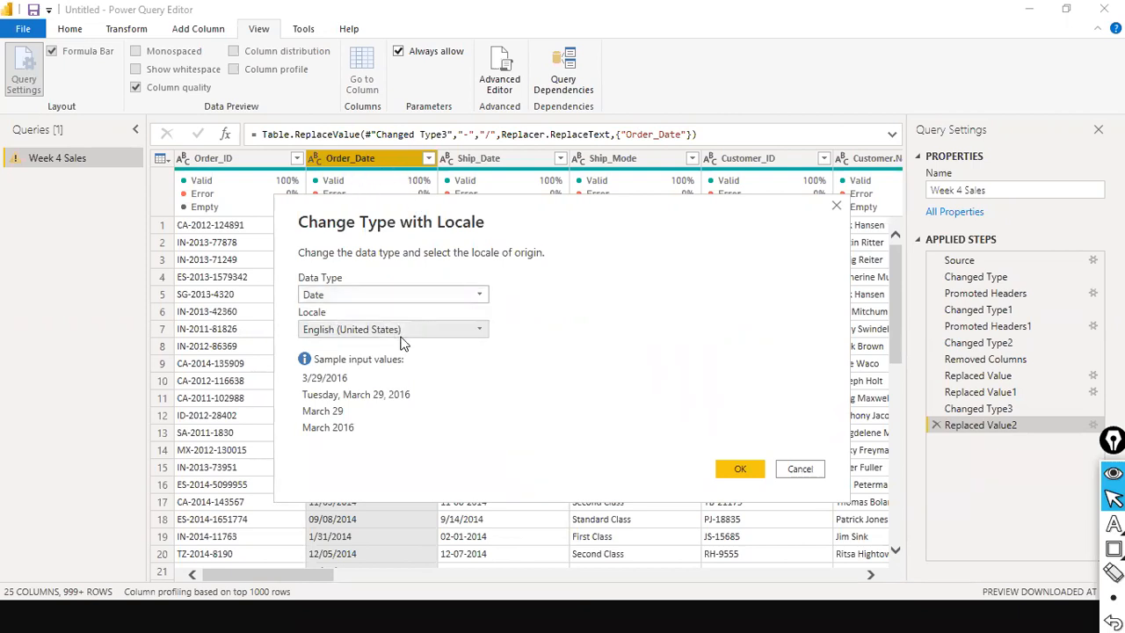
click(743, 472)
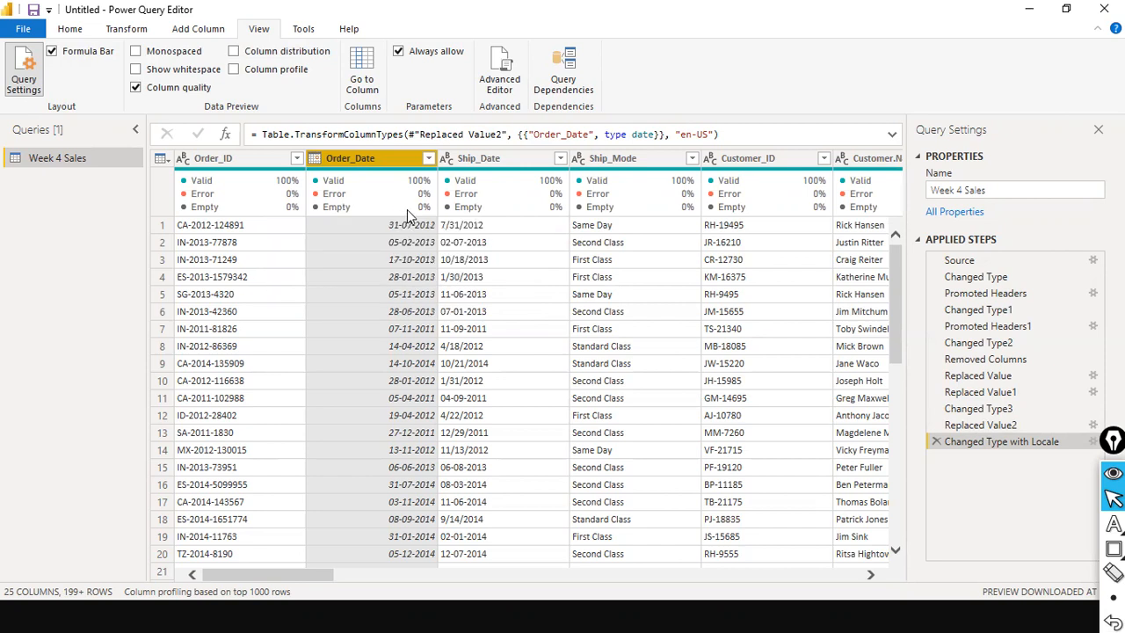
mouse_move(407, 210)
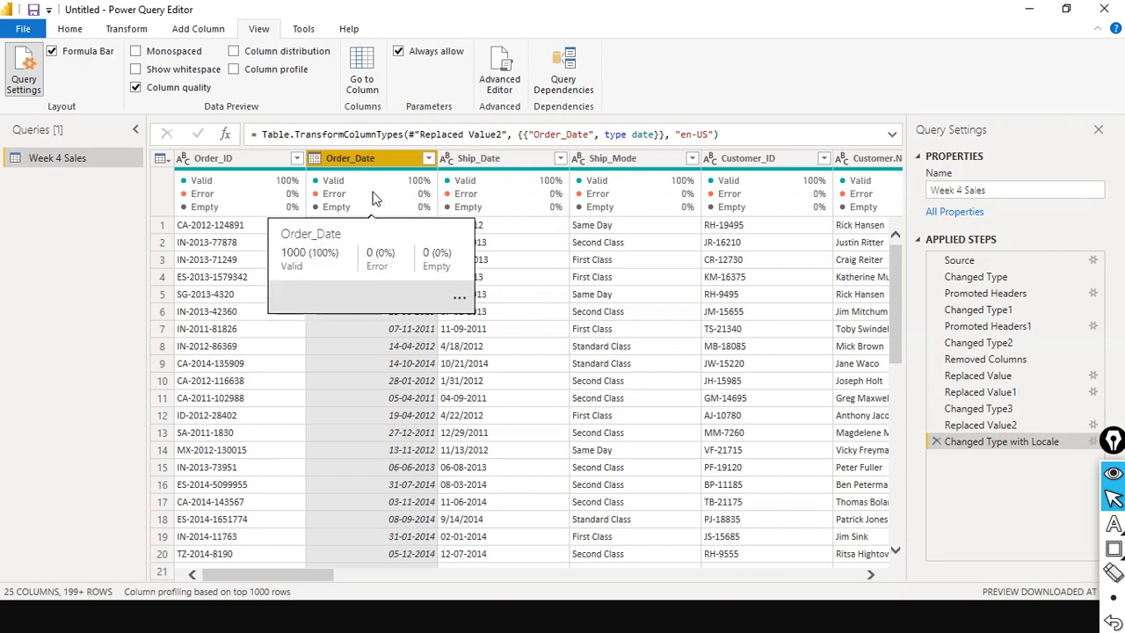
mouse_move(435, 199)
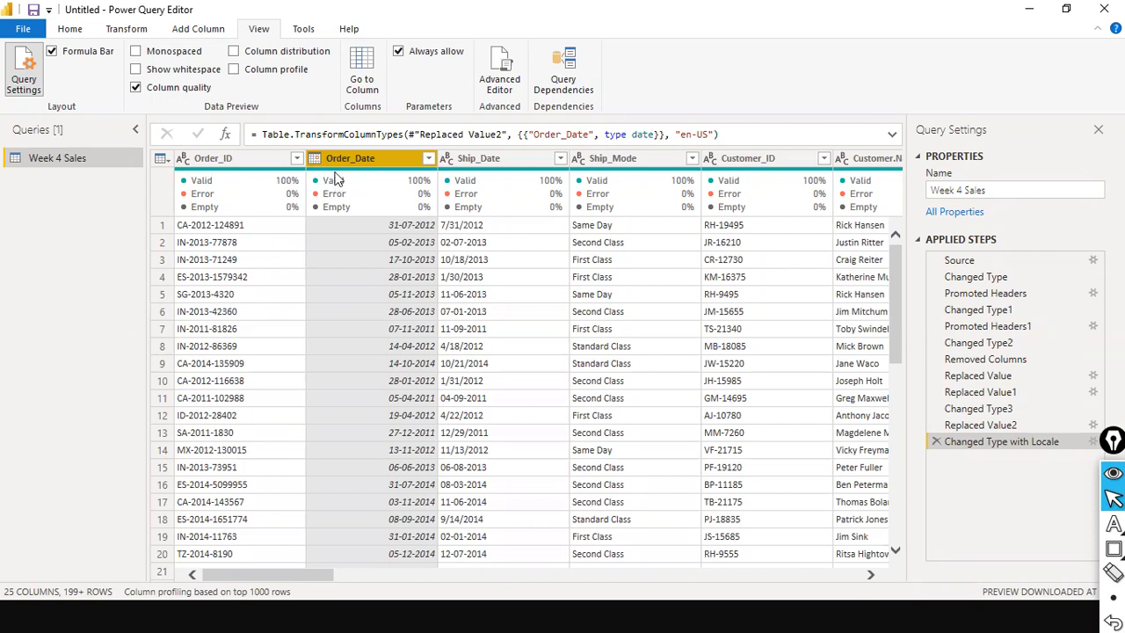
Close the query editor and apply the Week 4 Sales transformations to load the table into the report.
mouse_move(336, 180)
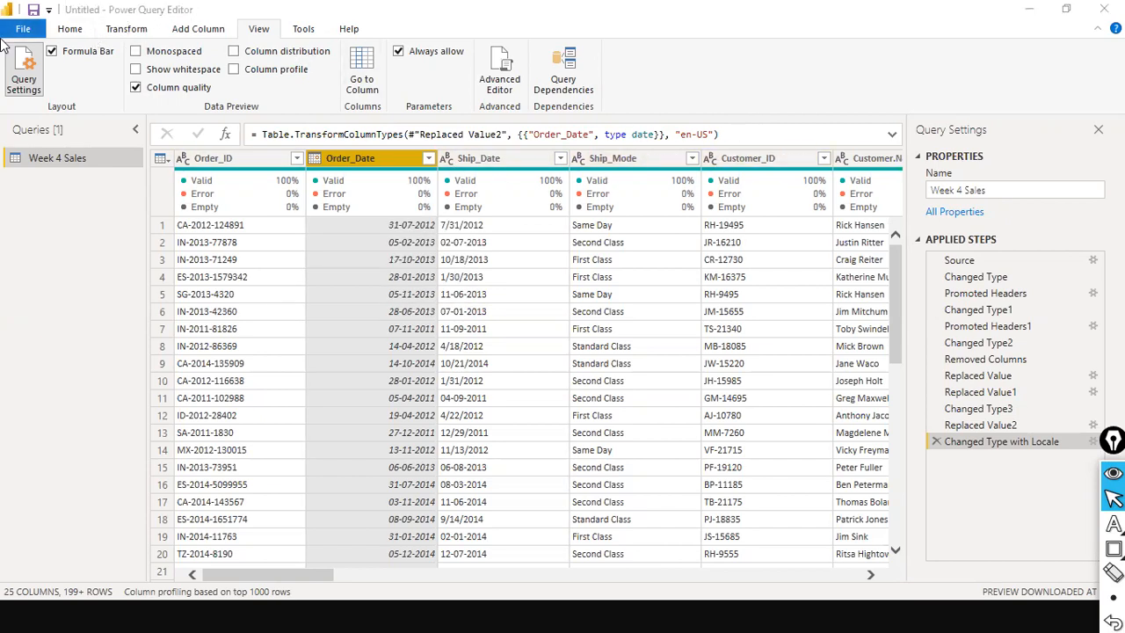
click(21, 39)
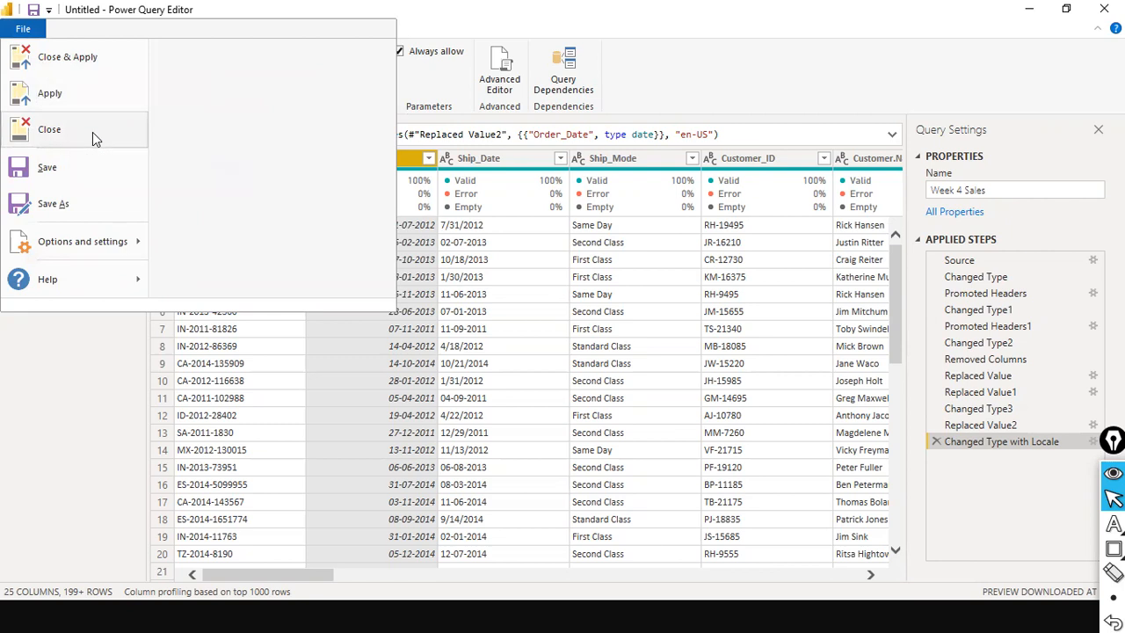
click(923, 79)
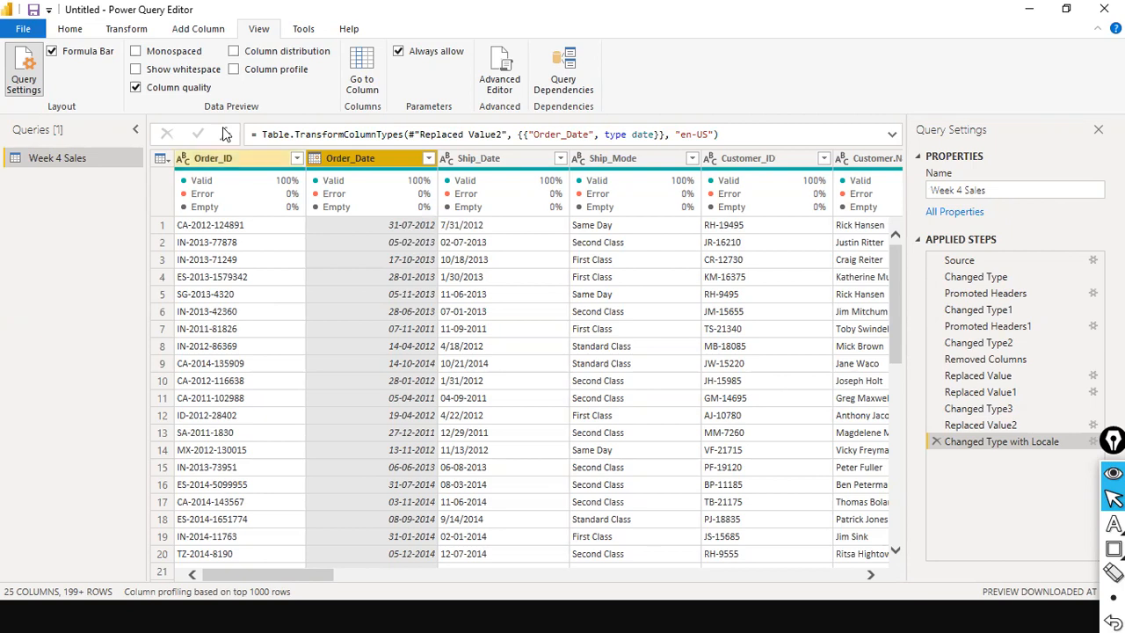
click(23, 28)
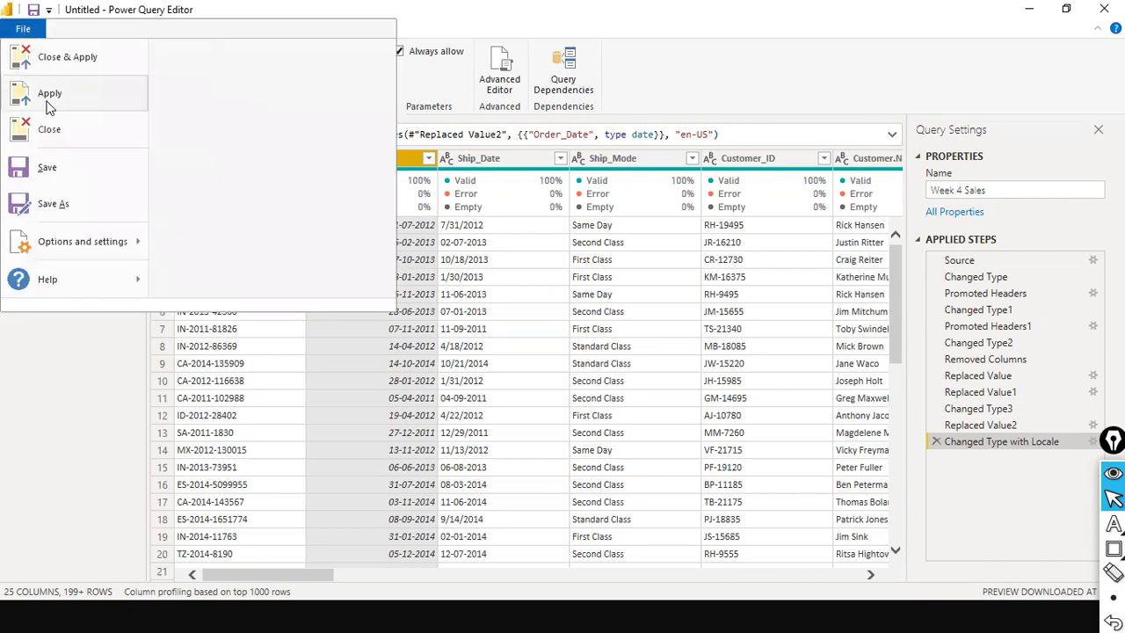
click(785, 65)
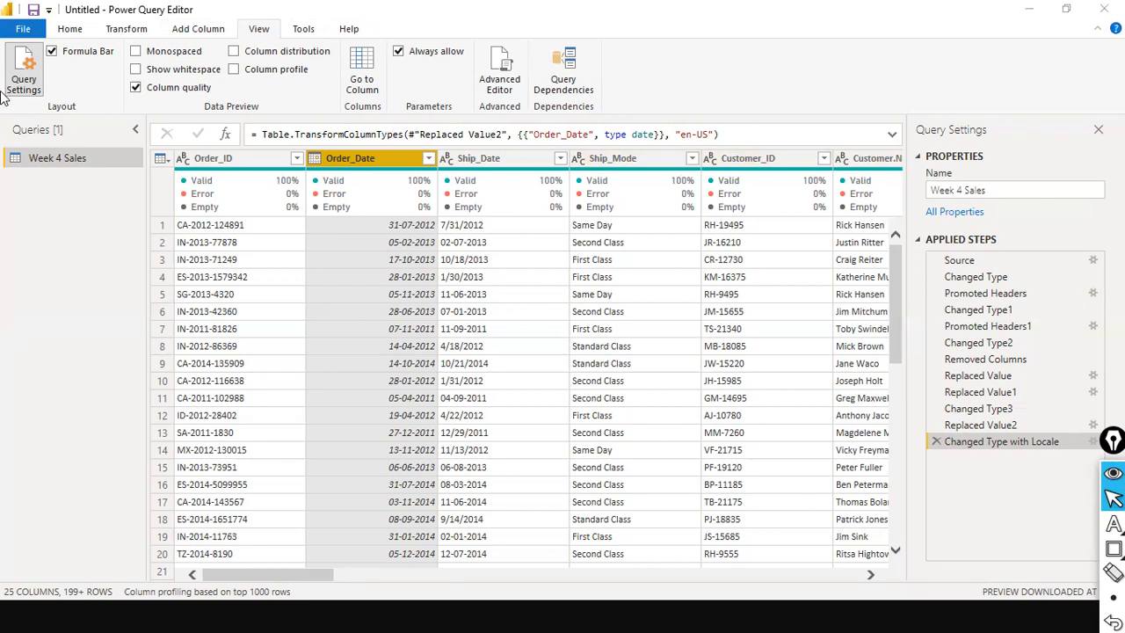
click(23, 29)
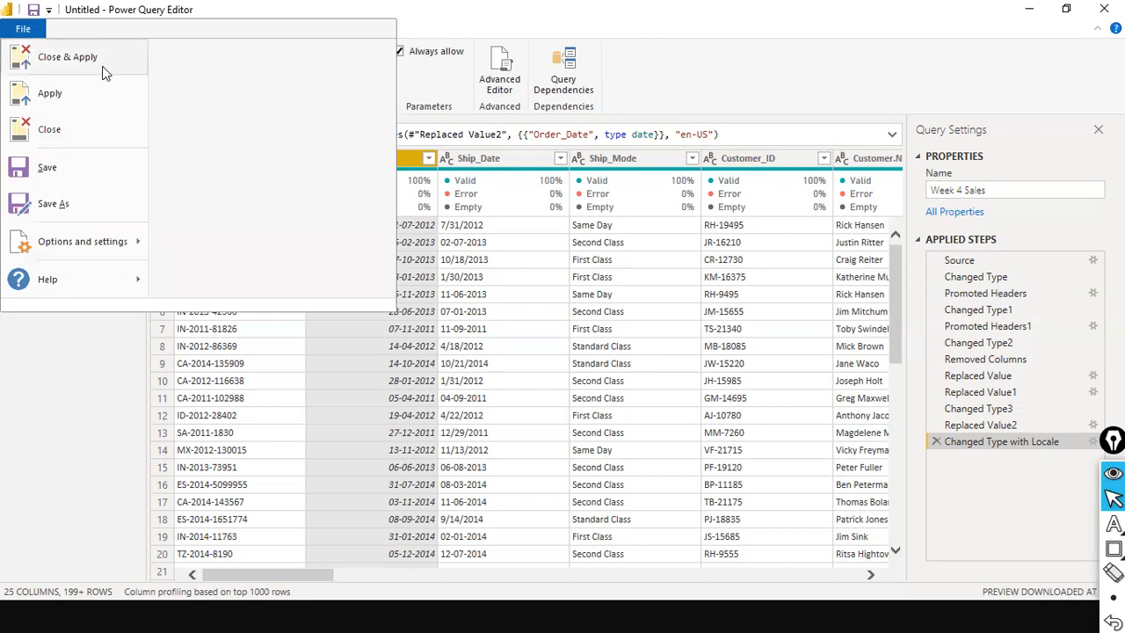
key(Escape)
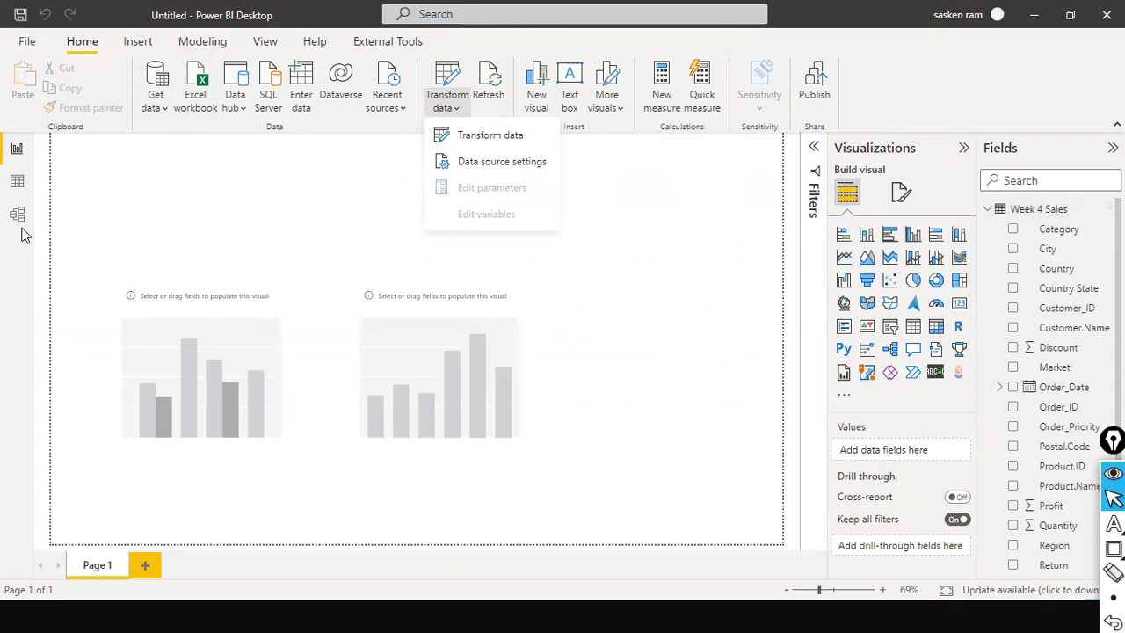
Check the Order_Date column's data type in the loaded Week 4 Sales table and set its format to *14 March 2001 (Long Date).
click(200, 162)
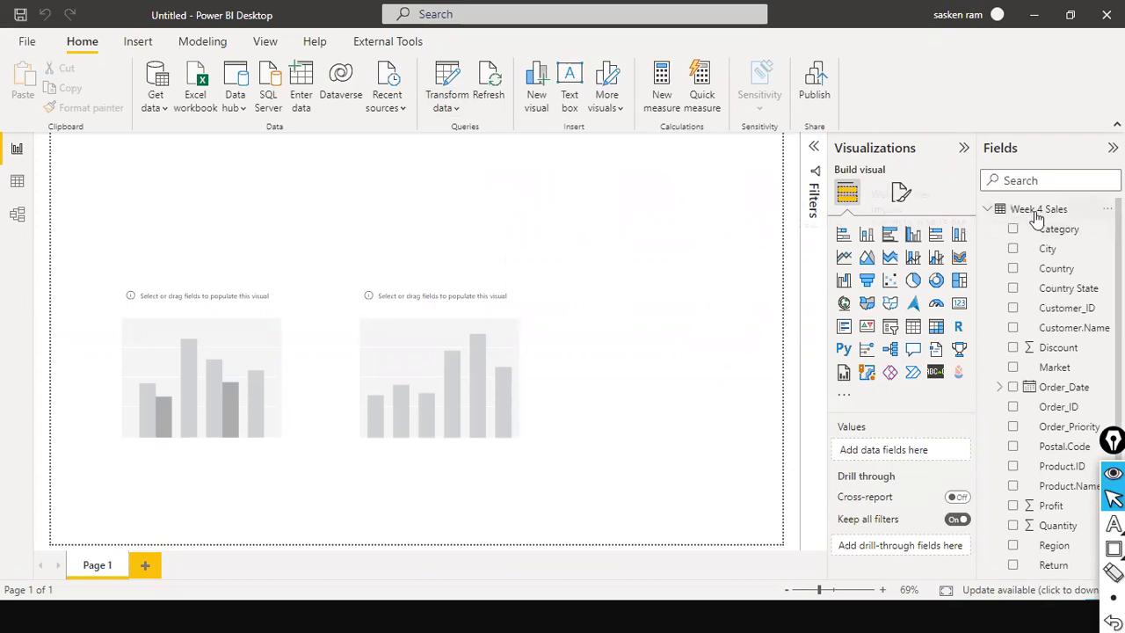
click(17, 183)
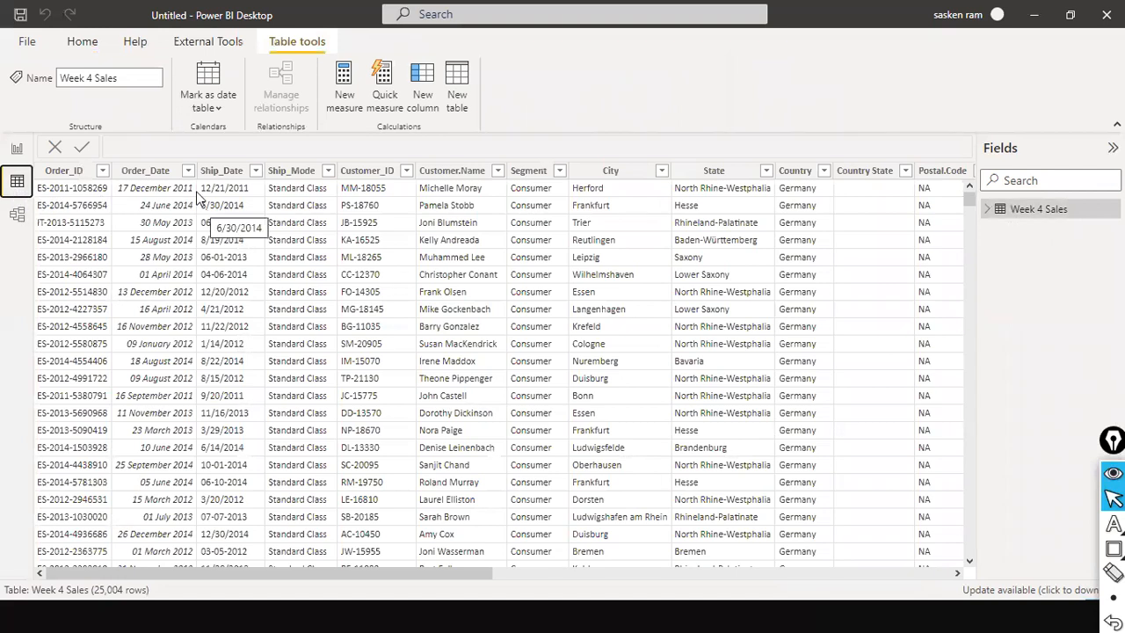
click(150, 172)
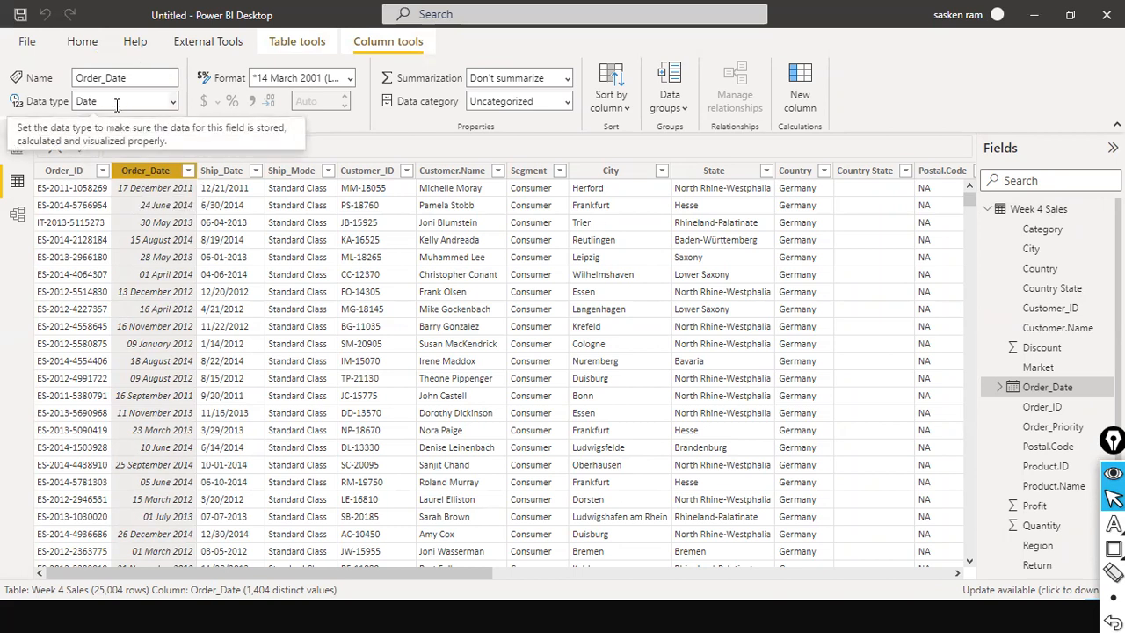
click(348, 79)
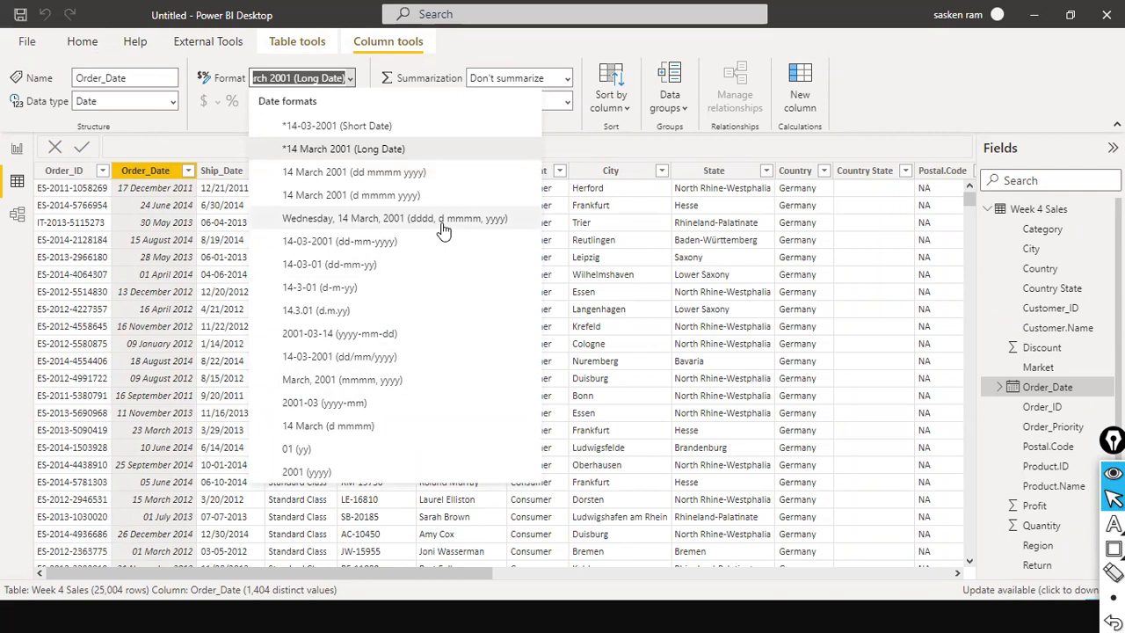
click(418, 150)
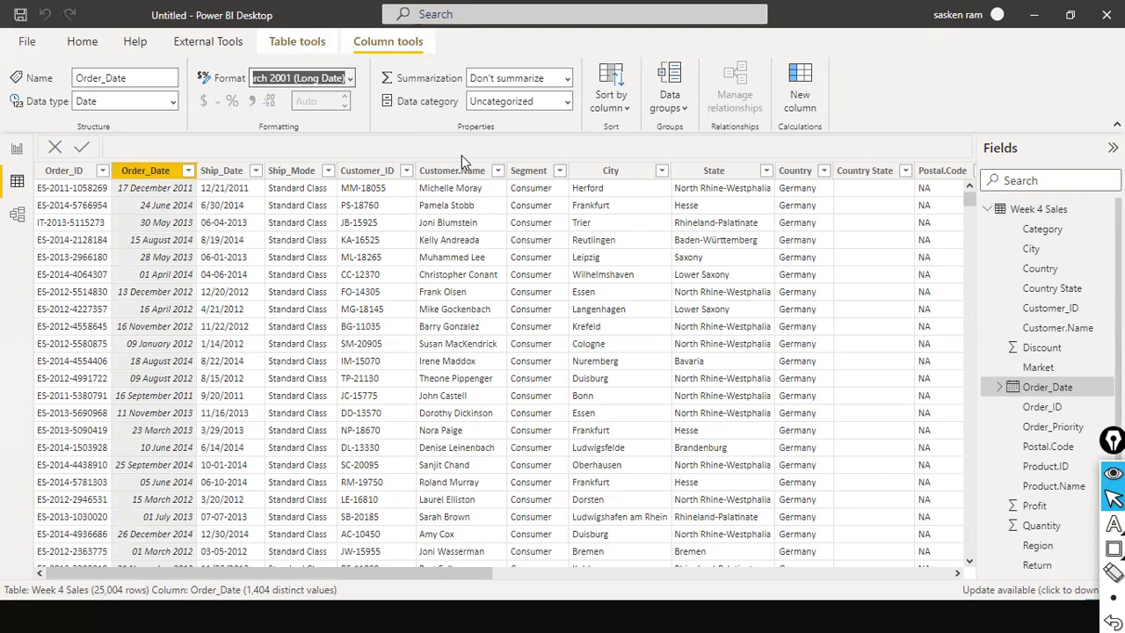
click(355, 575)
drag(354, 575, 2, 544)
Open sales_w04.csv from the dat1 folder in Notepad, examine the Row.ID header of the source data, and return to Power BI Desktop.
key(super)
mouse_move(525, 616)
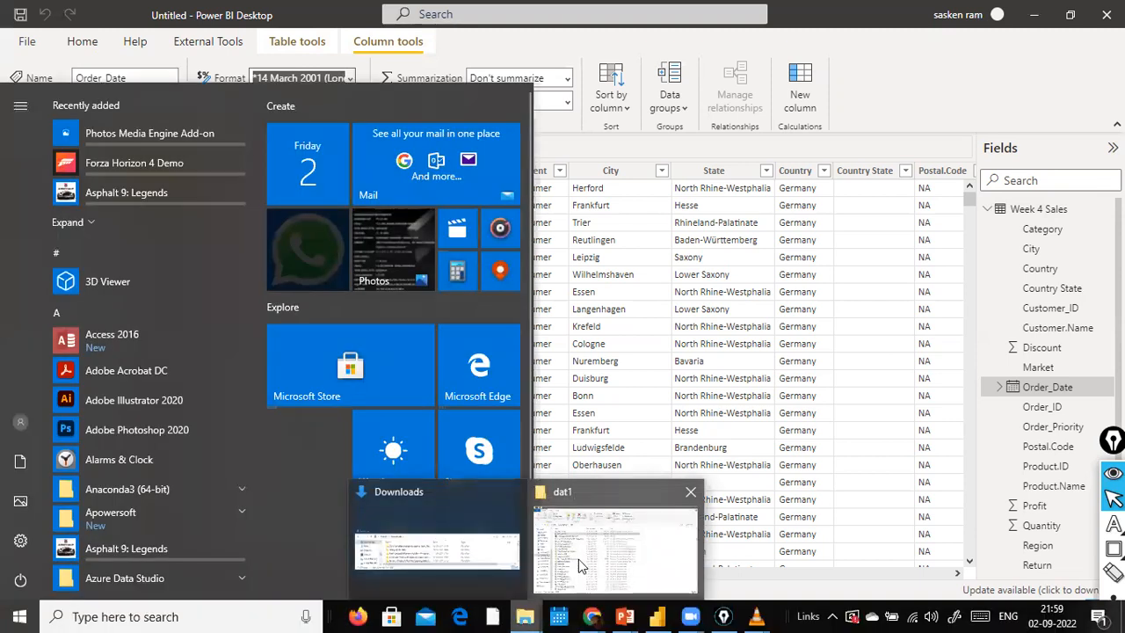
click(578, 559)
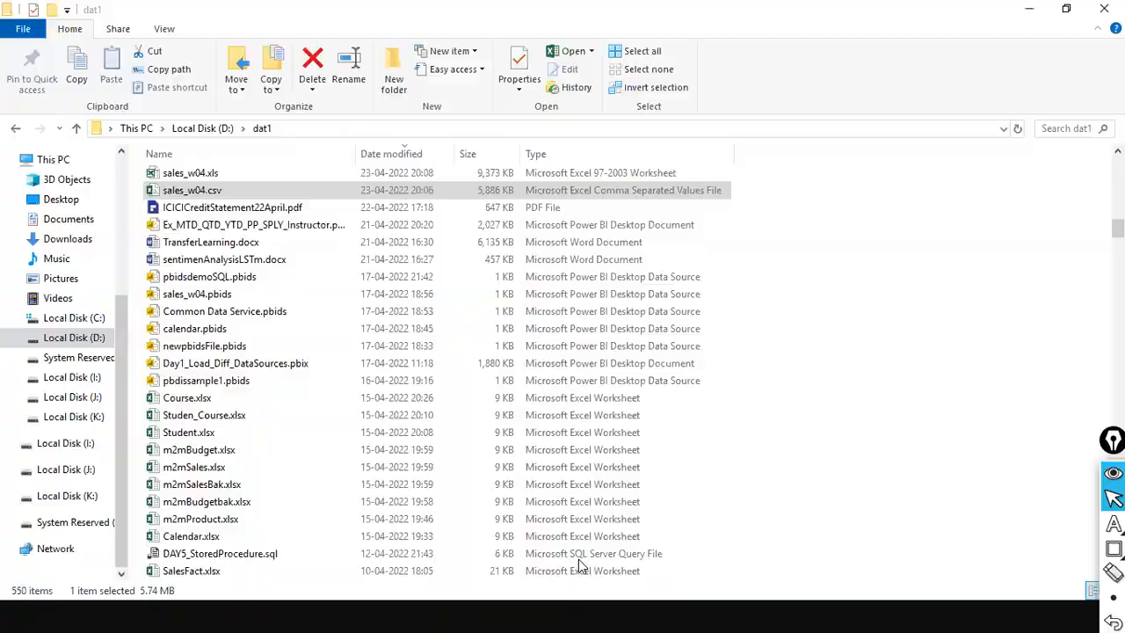
right_click(208, 196)
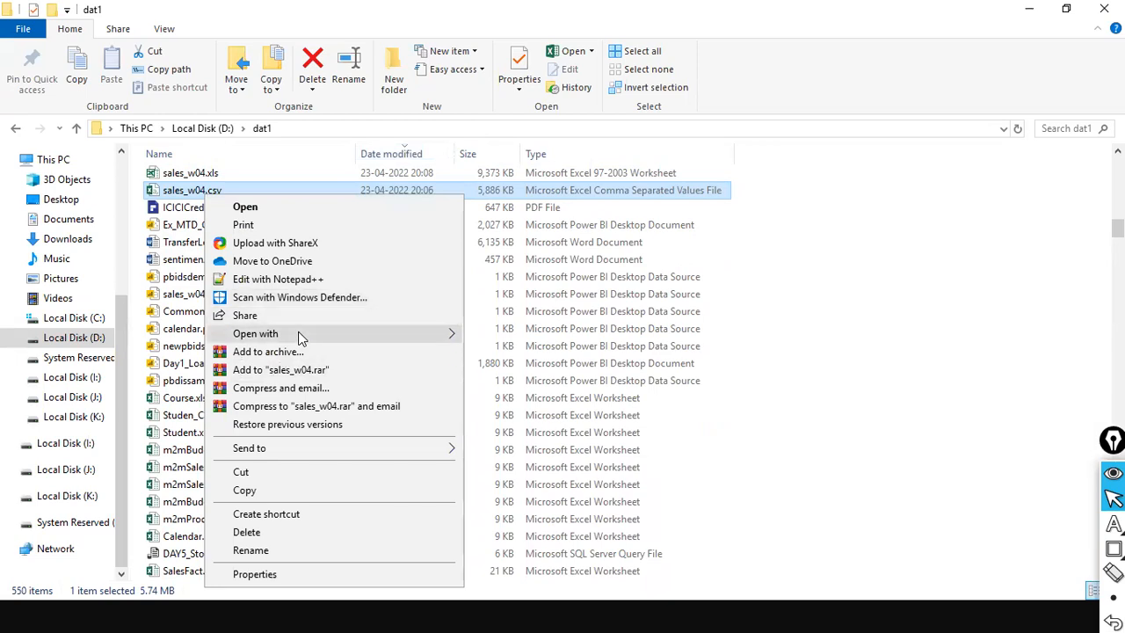
mouse_move(384, 333)
click(499, 355)
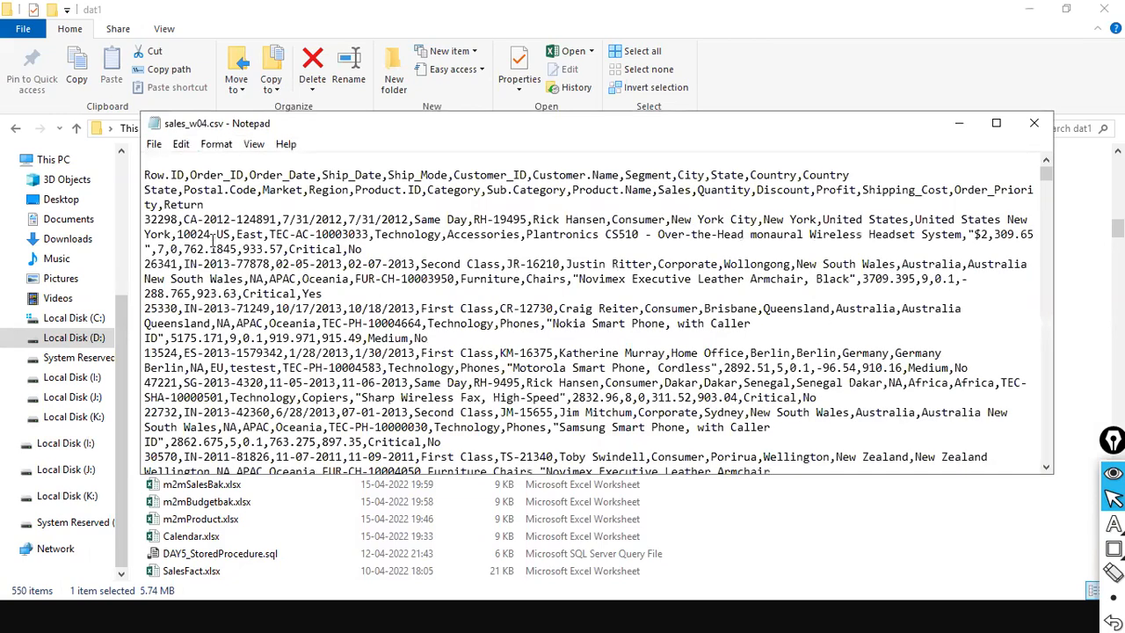
drag(191, 176, 143, 176)
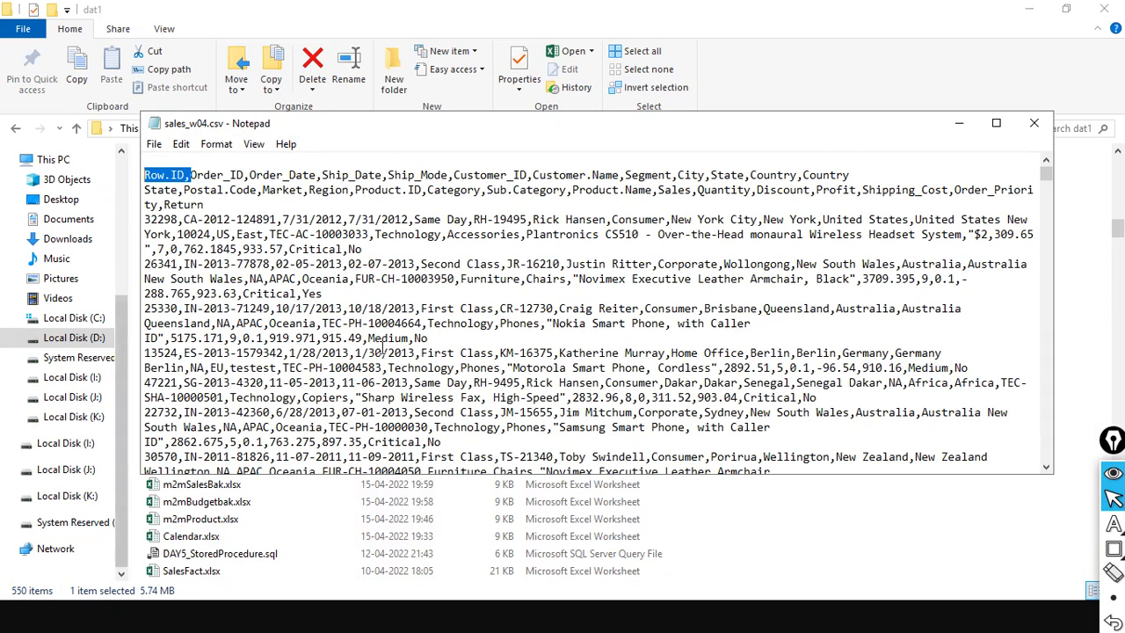
click(959, 123)
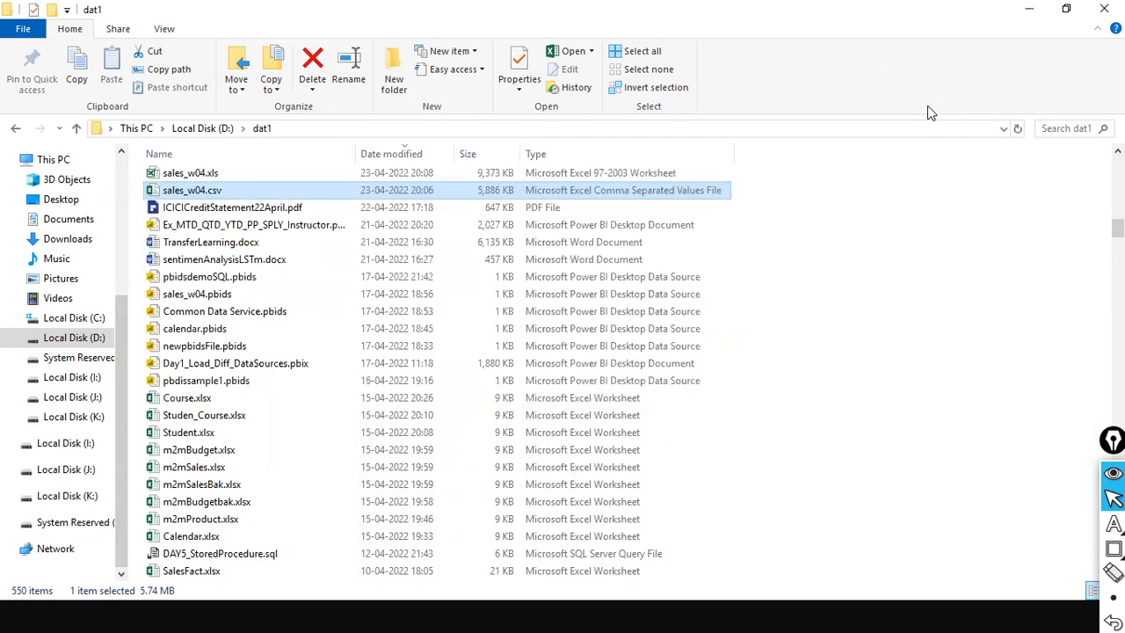
key(alt+Tab)
key(alt+Tab)
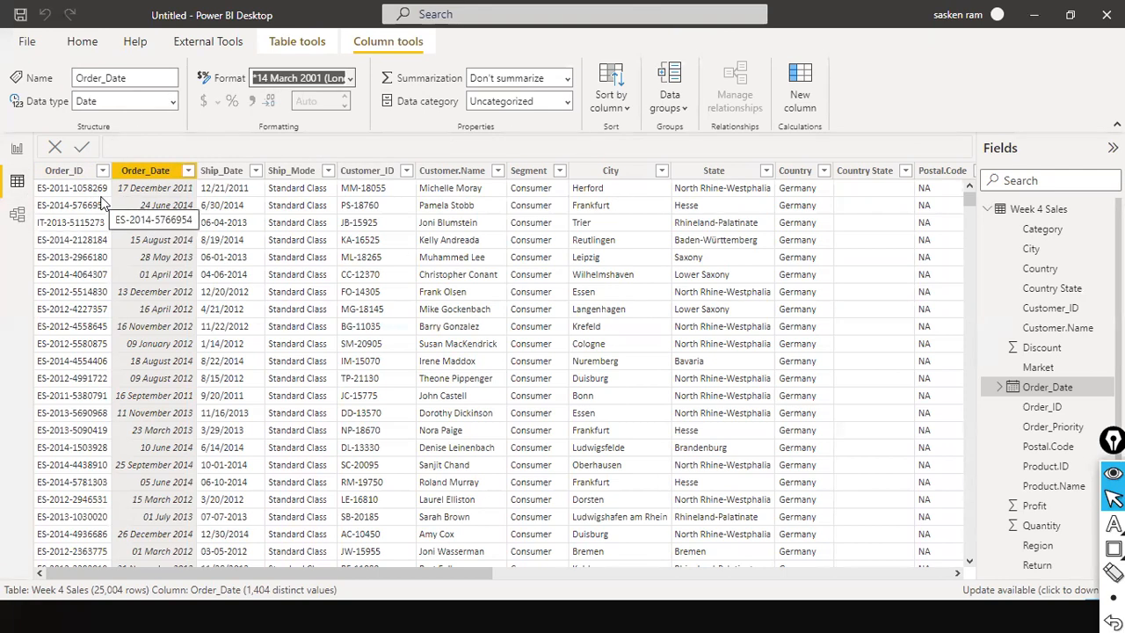
View the Week 4 Sales table in the model, then return to the report canvas and look at sales_w04.csv in the dat1 folder.
click(15, 217)
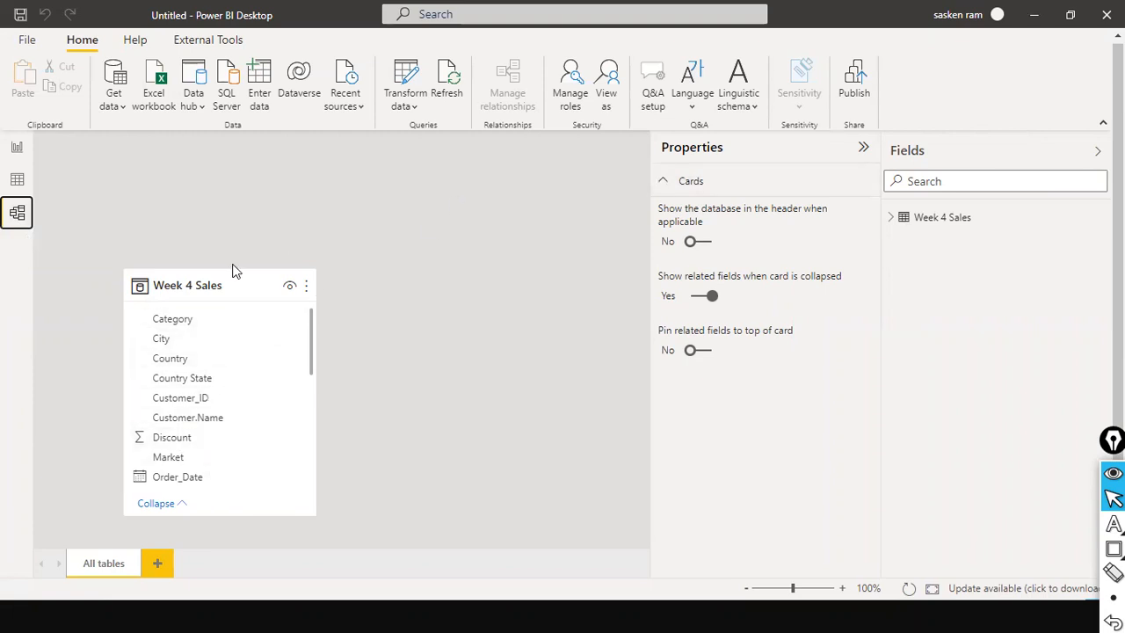
click(16, 149)
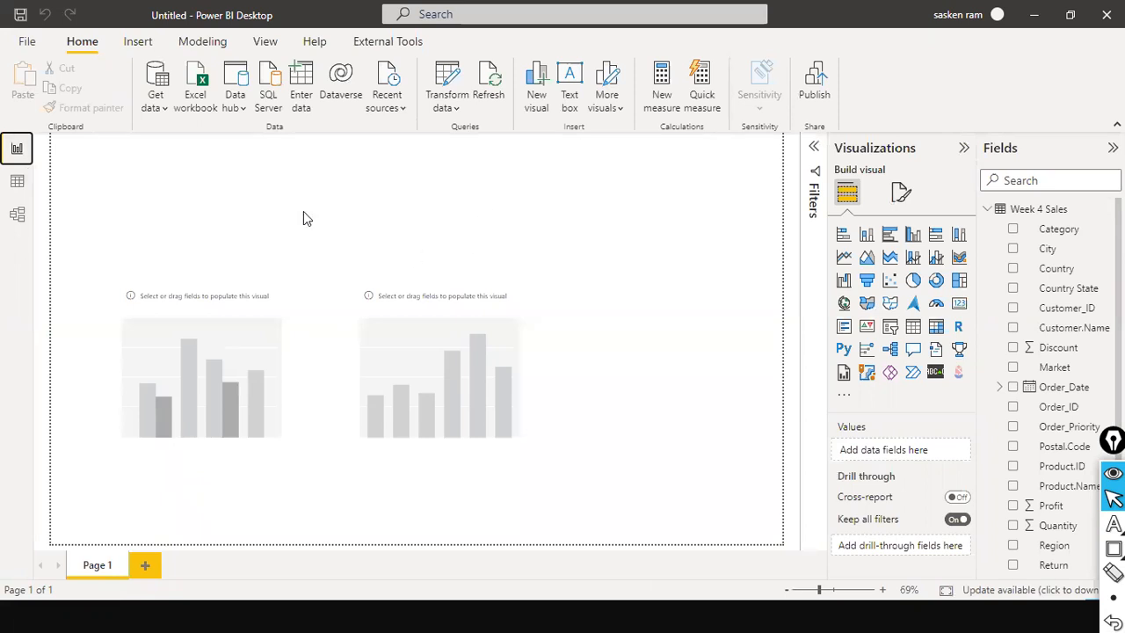
key(alt+Tab)
click(400, 200)
key(alt+Tab)
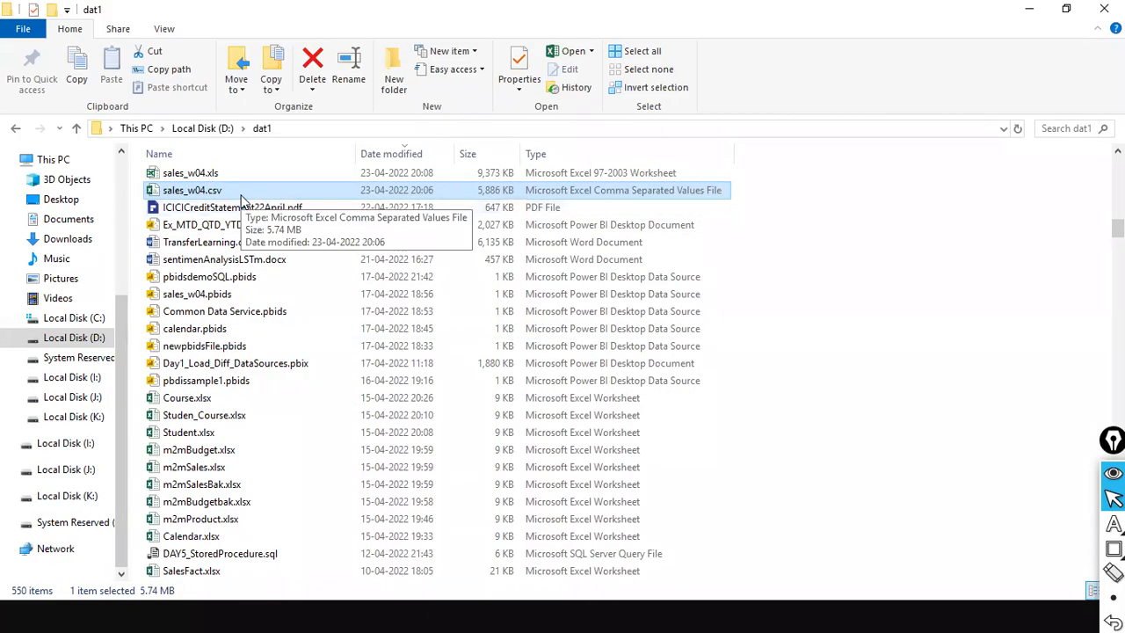
key(alt+Tab)
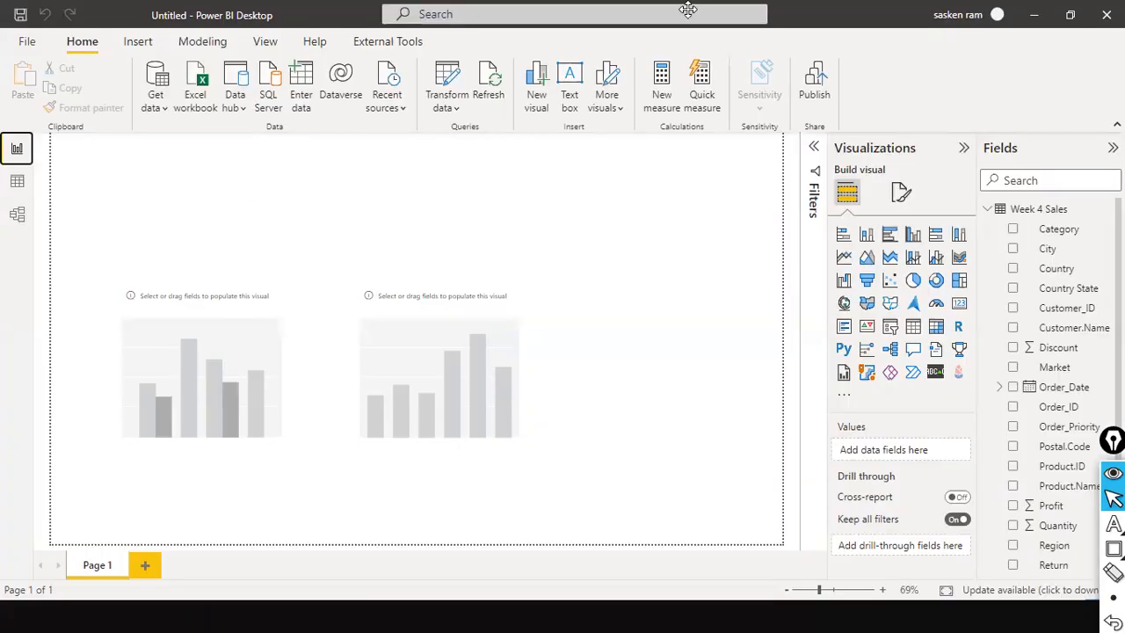
drag(957, 114, 839, 91)
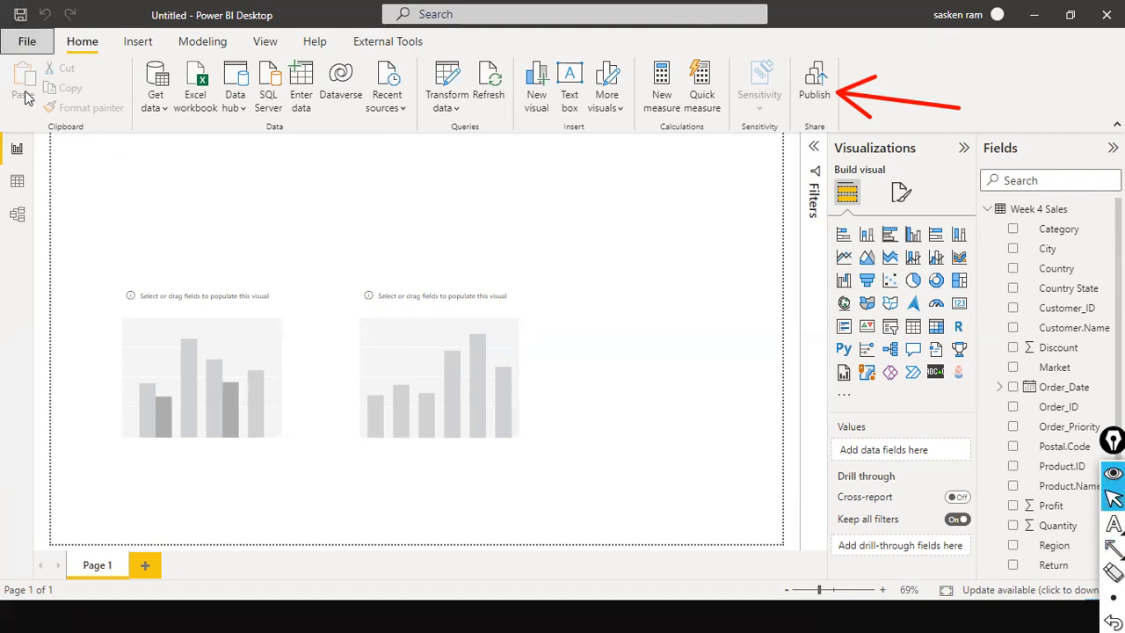
Save the report in the dat1 folder as a Power BI file named day1_Load_het_data.
click(26, 42)
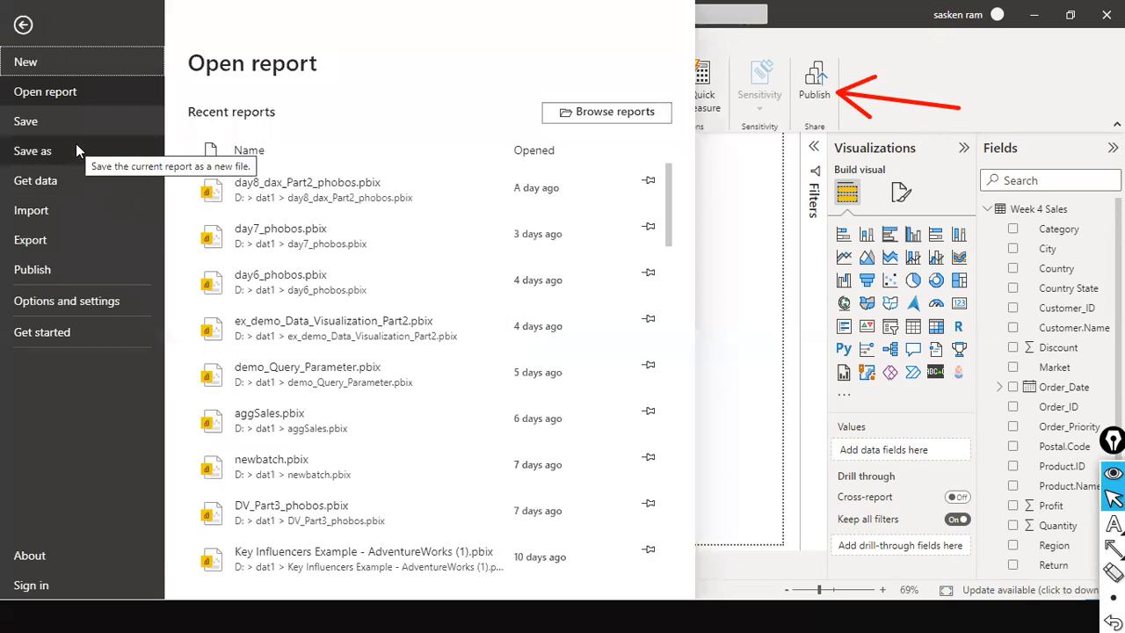
click(75, 149)
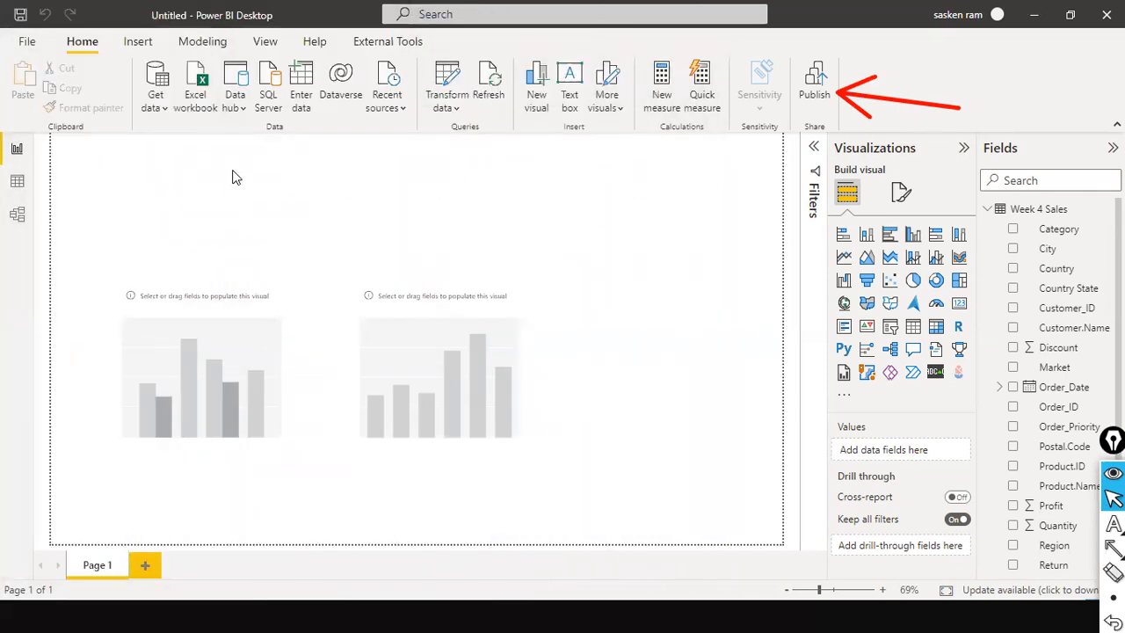
text(day)
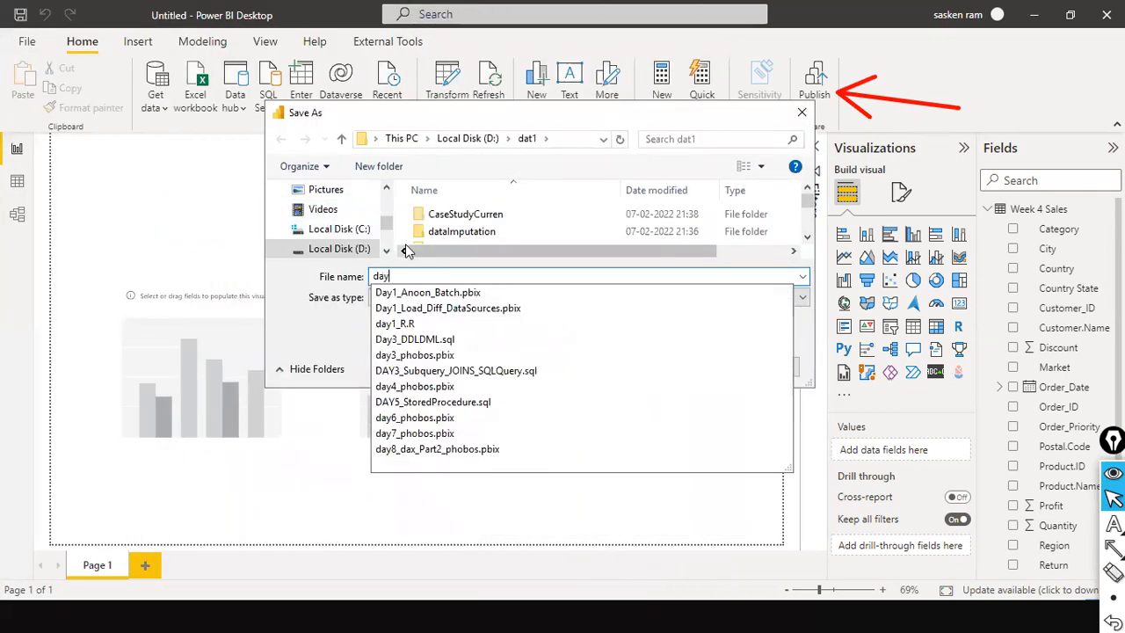
text(1_Lad)
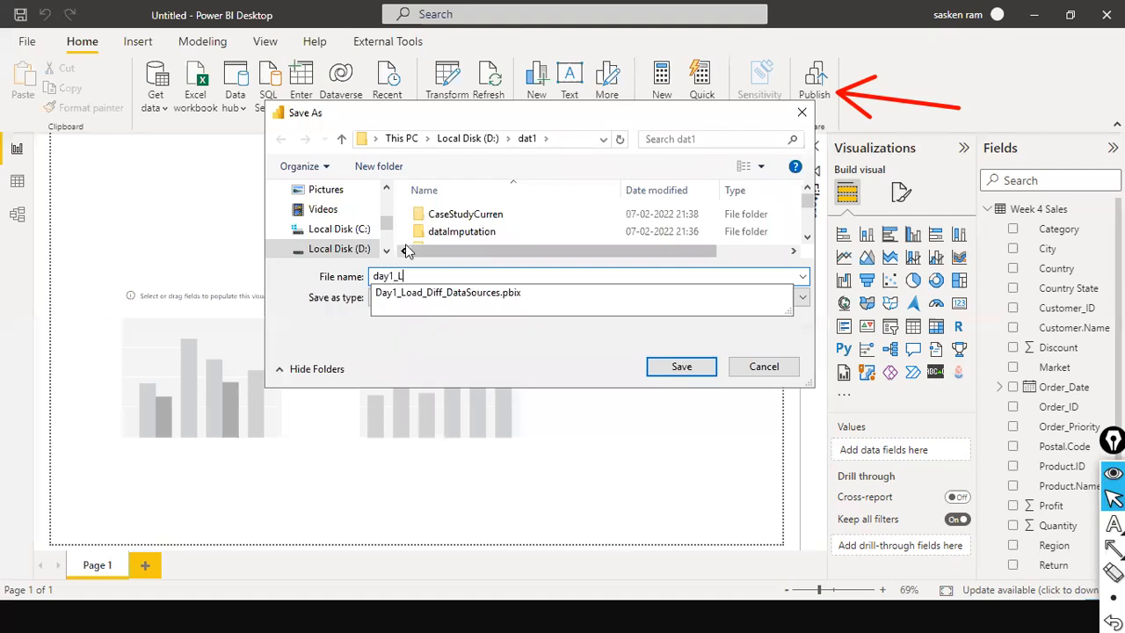
key(BackSpace)
key(BackSpace)
key(BackSpace)
text(Load_het)
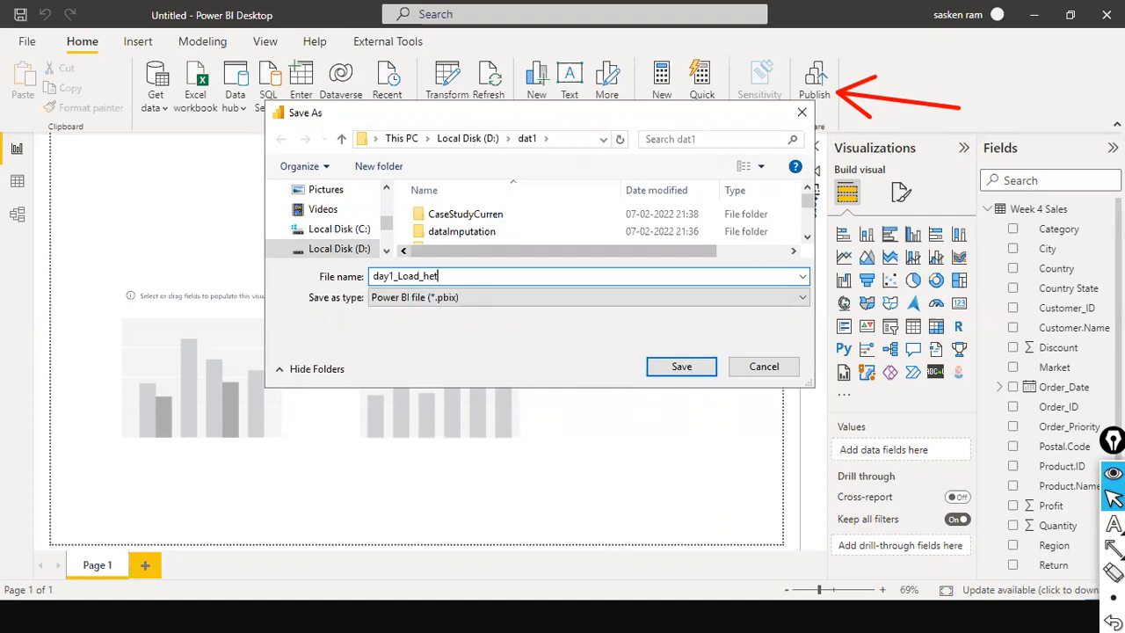
text(edata)
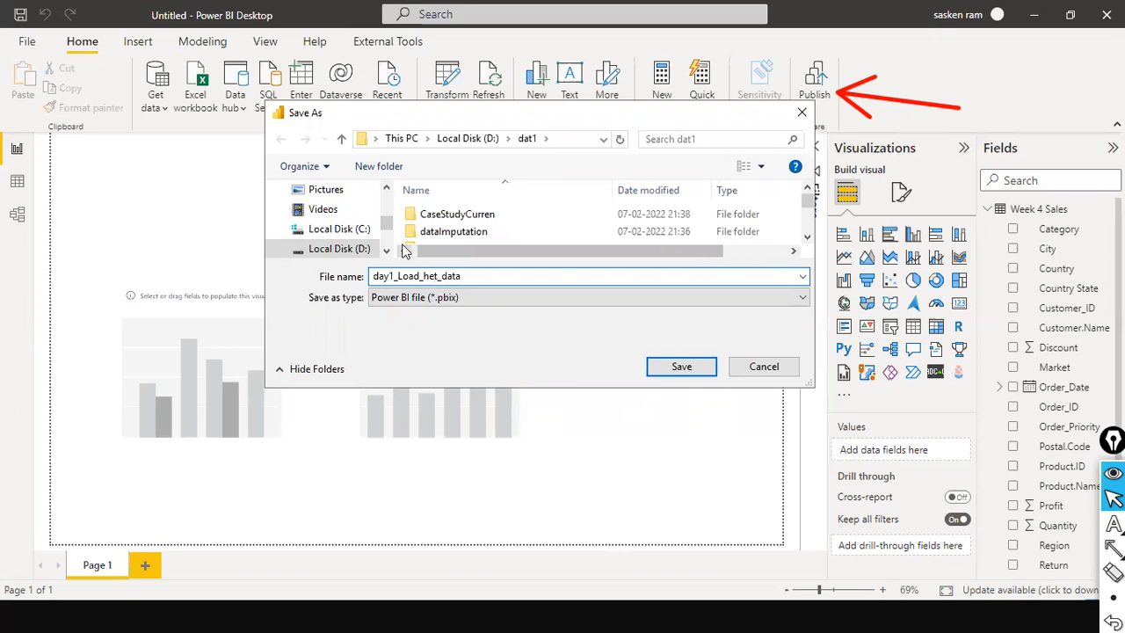
click(690, 369)
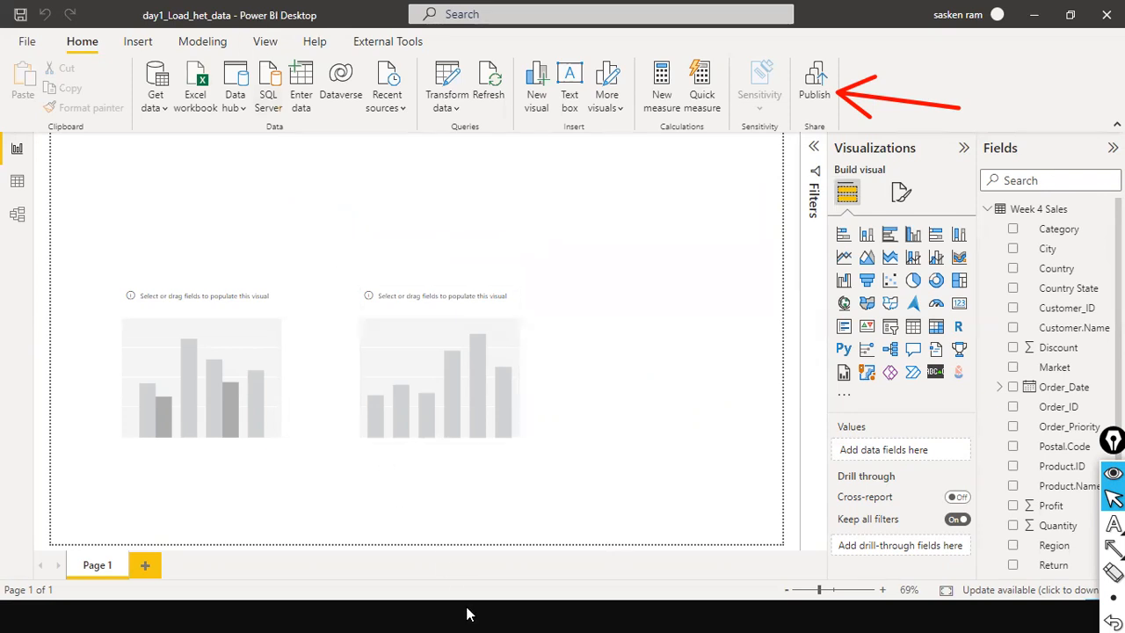
Switch to File Explorer and locate the saved day1_Load_het_data.pbix file in the dat1 folder.
key(super)
mouse_move(508, 615)
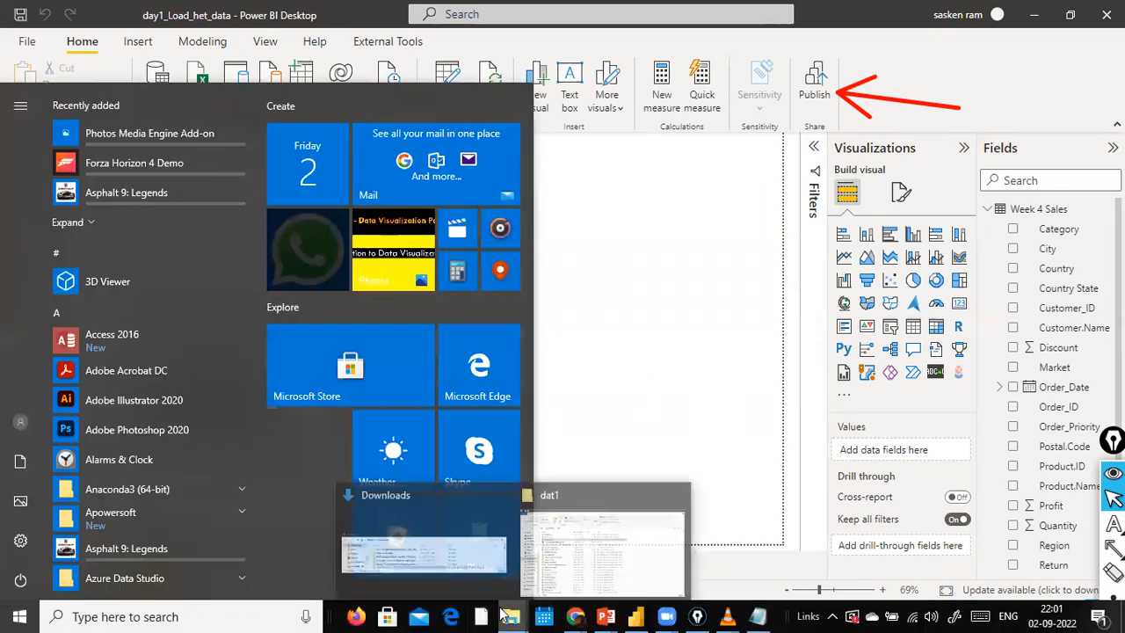
click(605, 558)
click(382, 328)
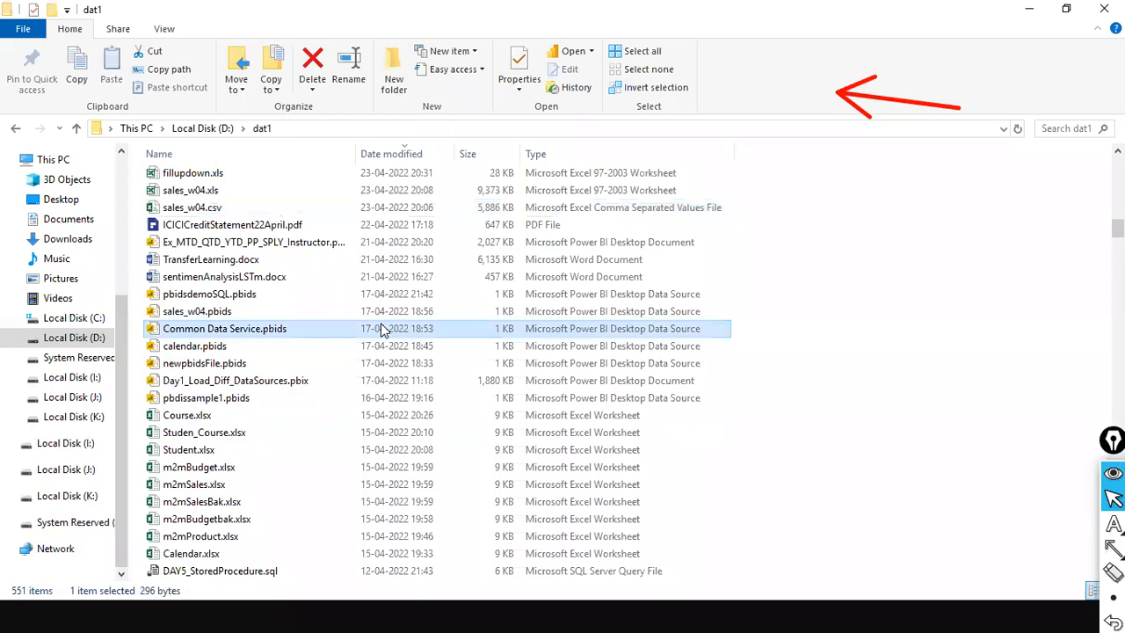
text(datday)
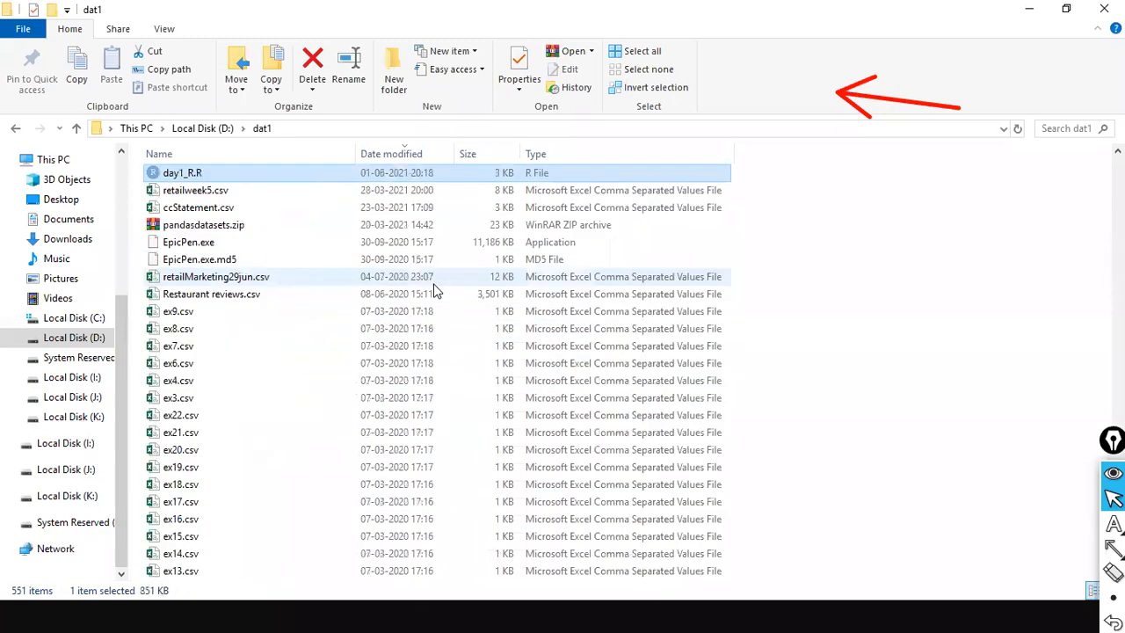
right_click(432, 281)
click(212, 318)
key(d)
key(d)
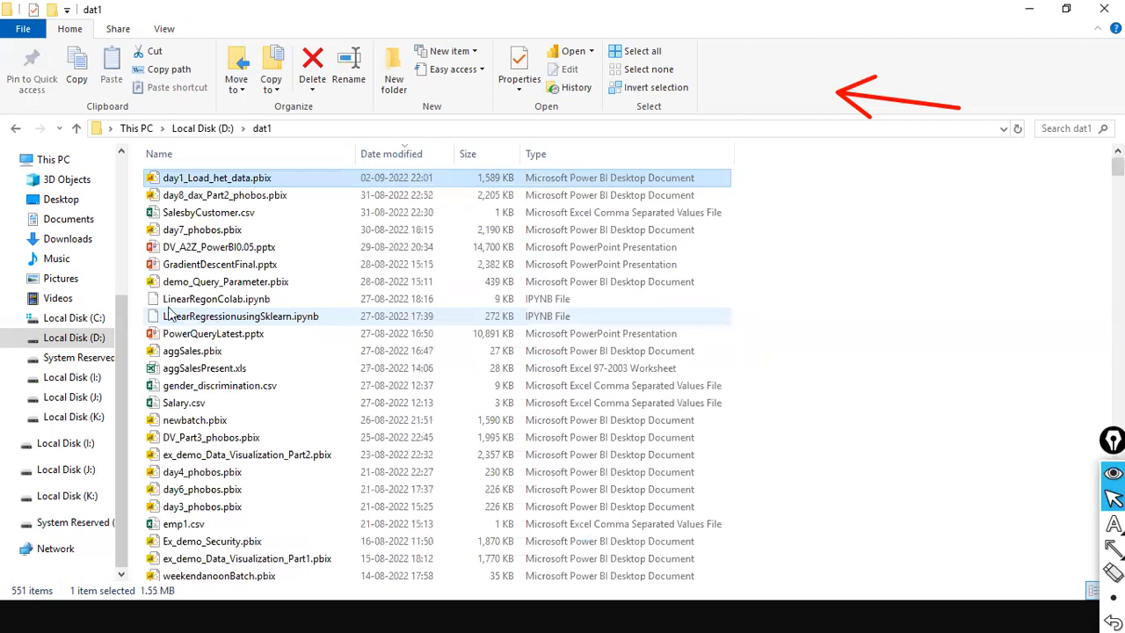
Open day1_Load_het_data.pbix from the dat1 folder in Power BI Desktop, and switch to Chrome.
double_click(237, 178)
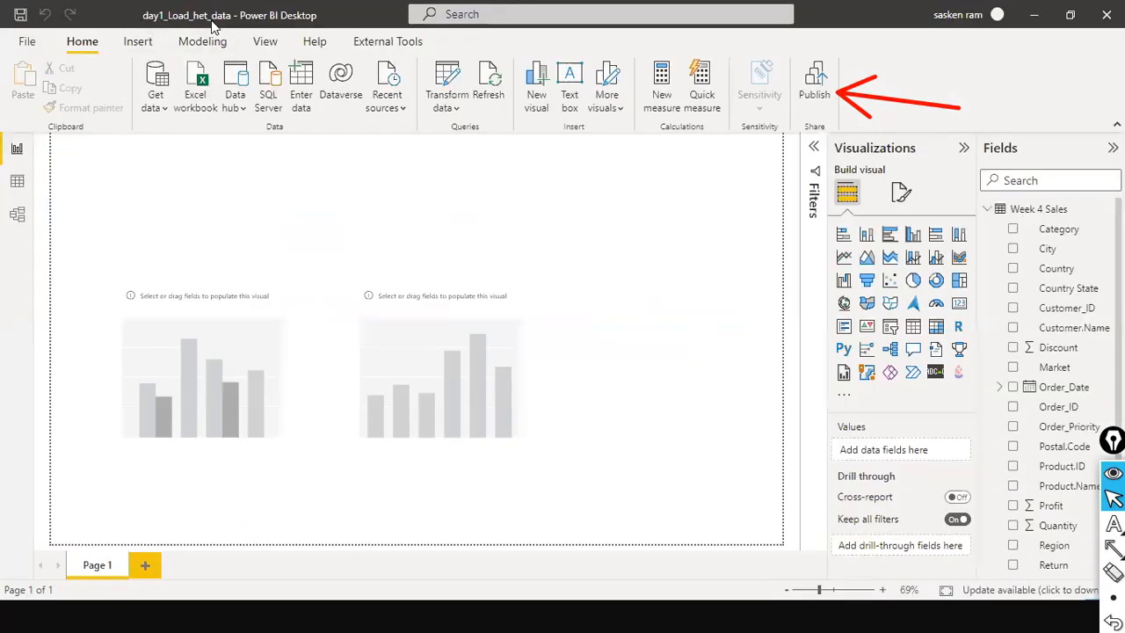
key(alt+Tab)
key(alt+Tab)
click(539, 347)
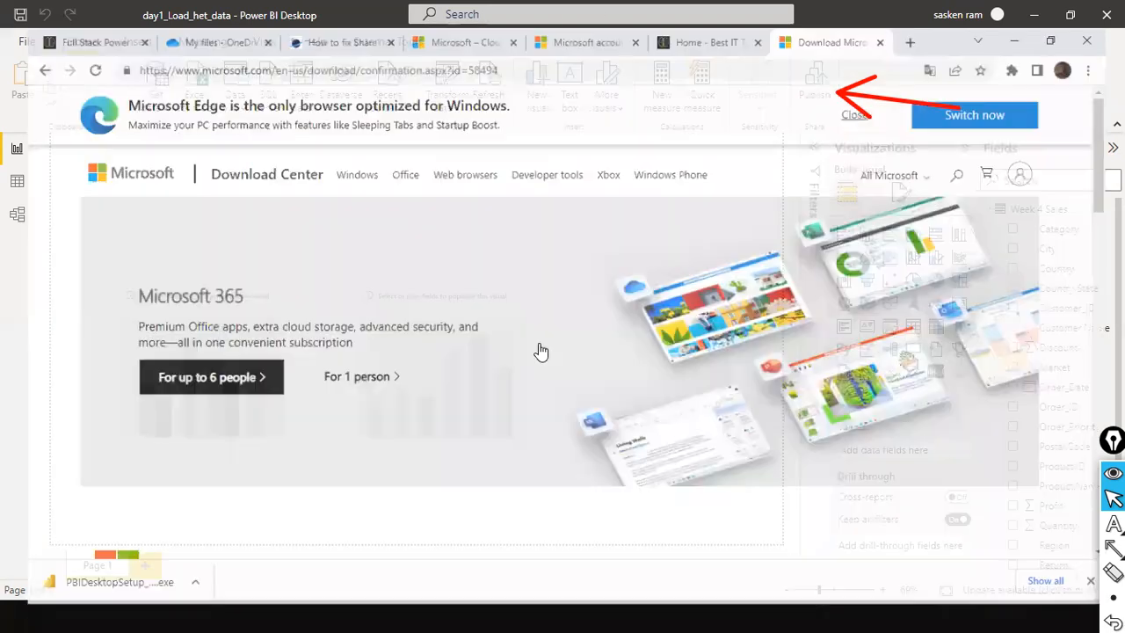
Look through the open browser pages and bring up the DeepNeuron training site's home page.
click(167, 23)
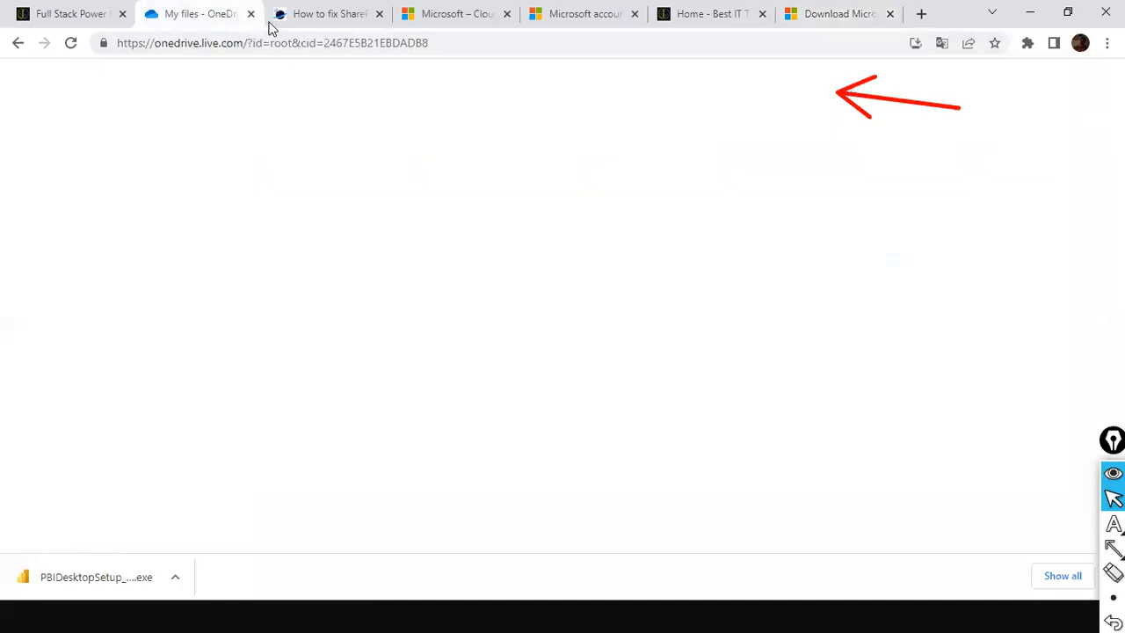
click(454, 15)
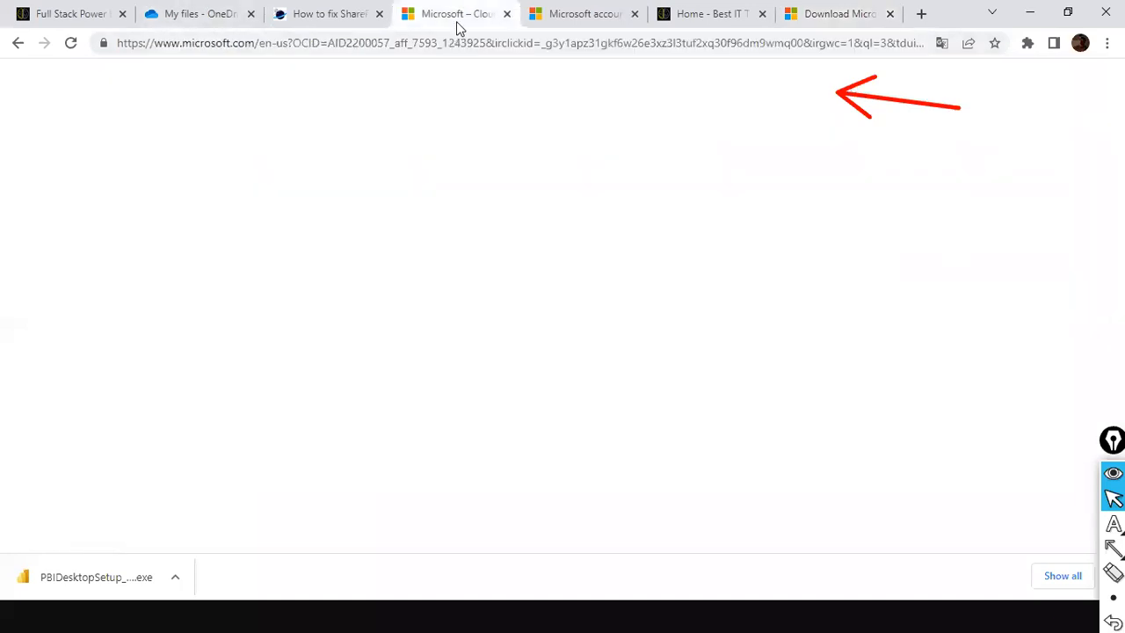
click(550, 14)
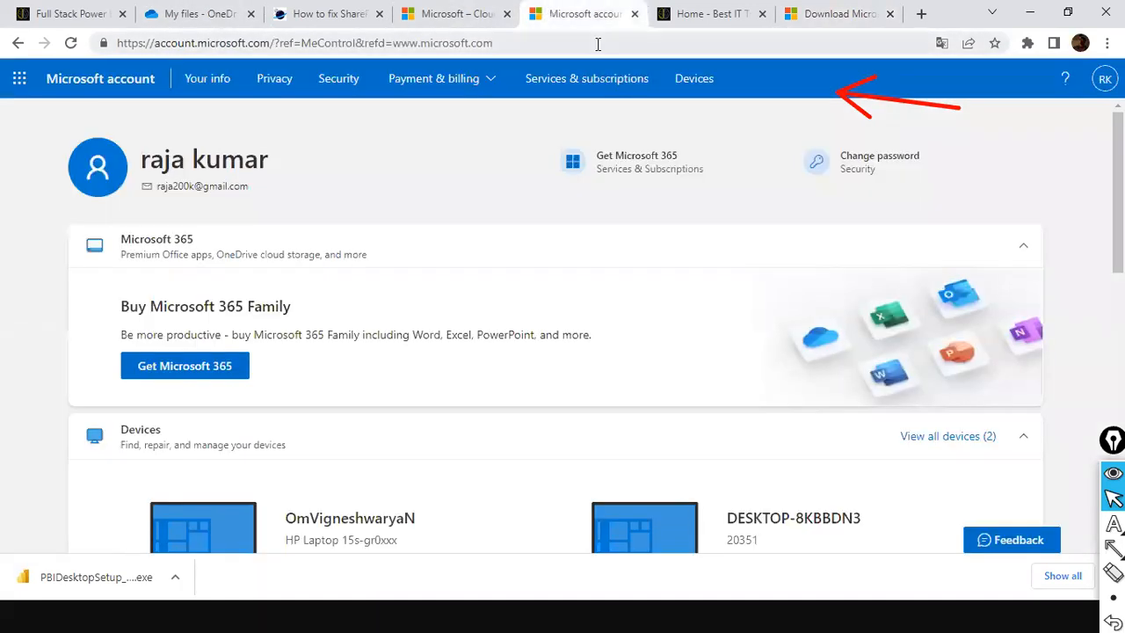
click(648, 44)
click(700, 11)
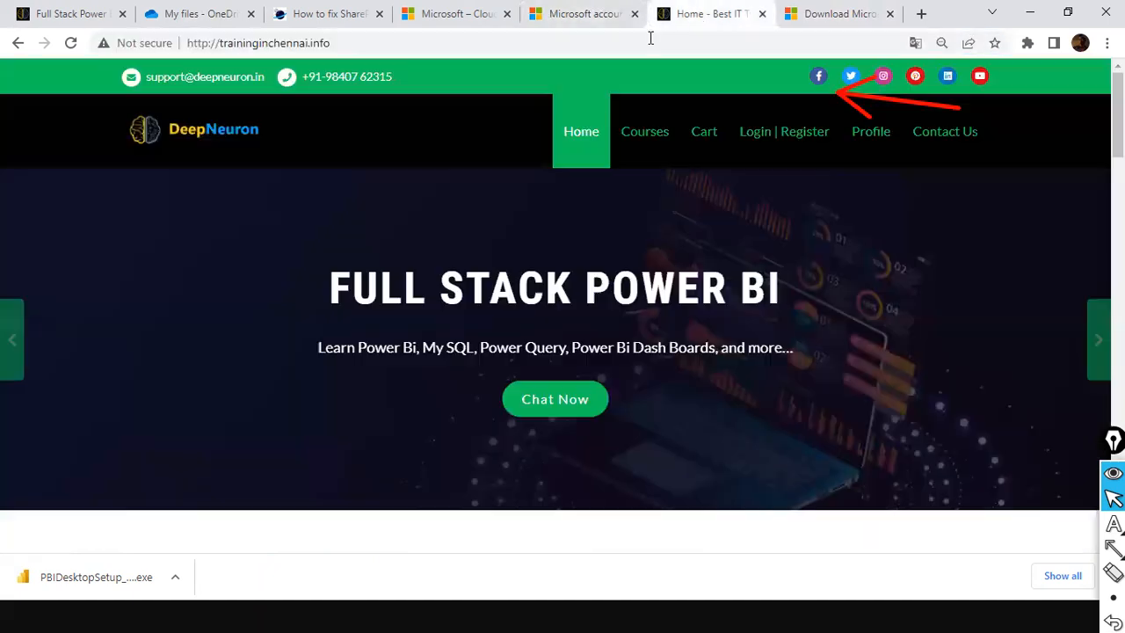
scroll(463, 249, down, 2)
scroll(464, 249, up, 2)
Log in to the DeepNeuron training site with the saved username and account password.
click(764, 145)
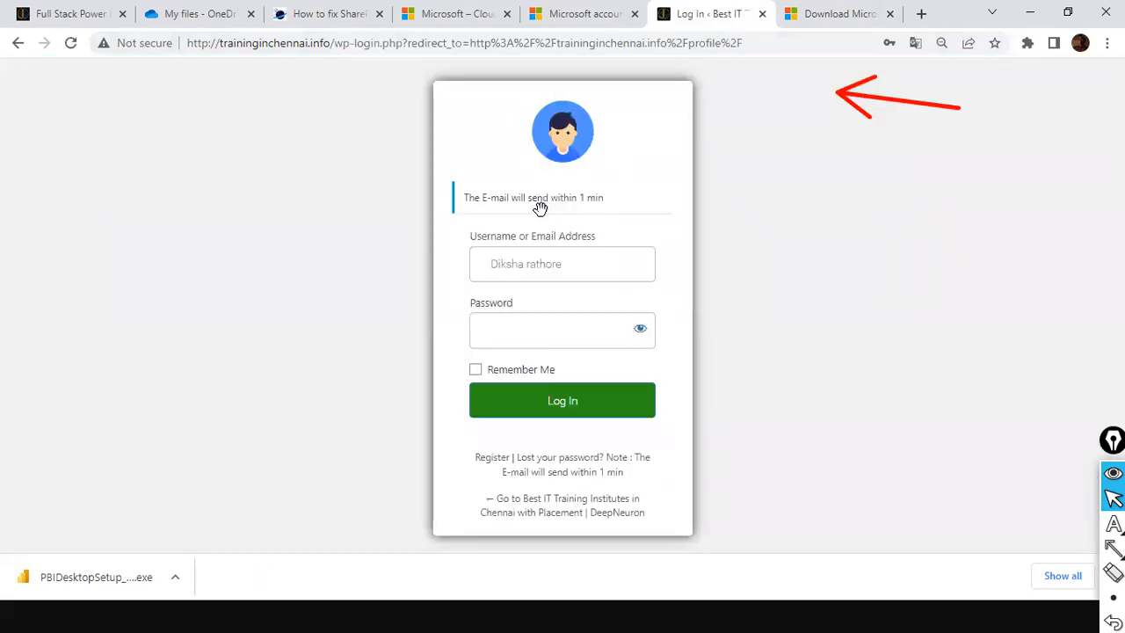
click(540, 266)
click(563, 304)
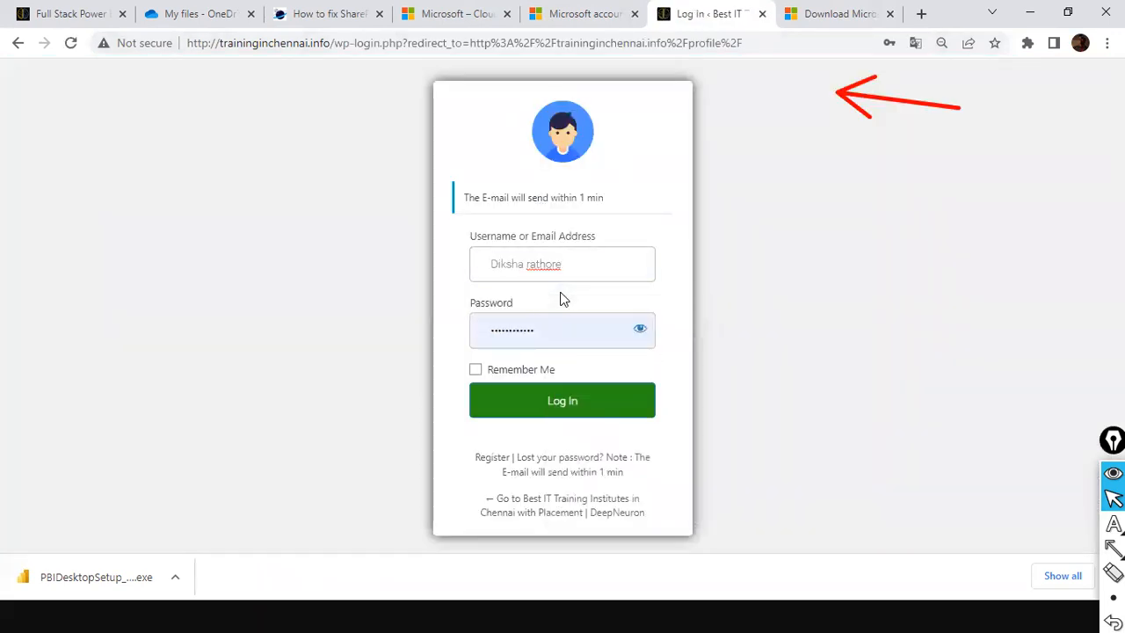
click(537, 402)
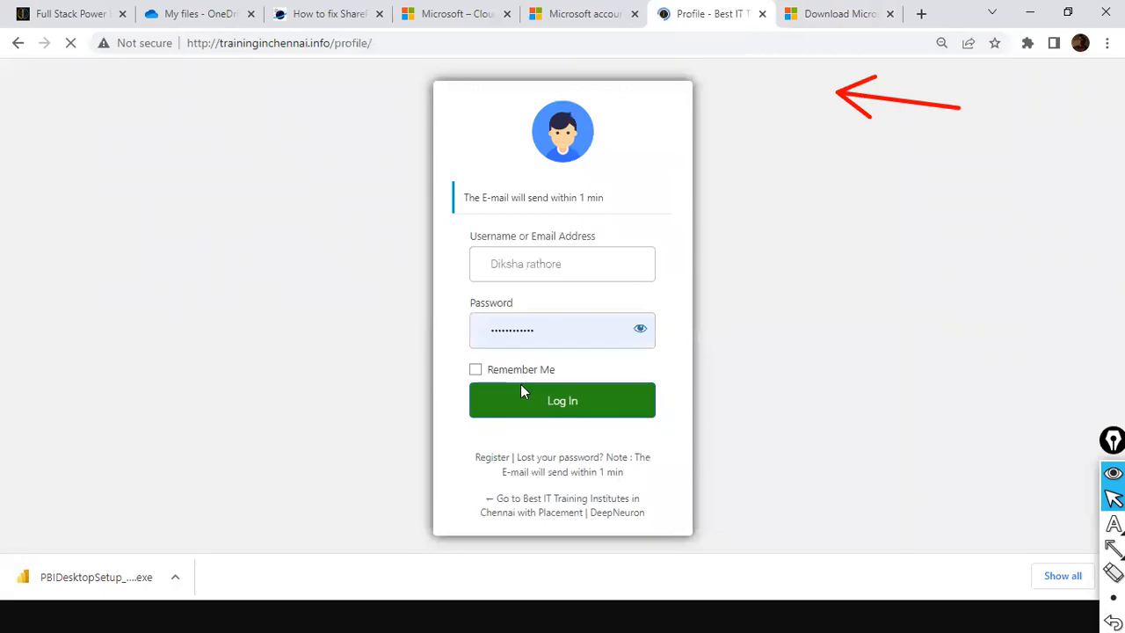
Examine the course summary and the list of enrolled courses on the profile page.
scroll(430, 238, down, 4)
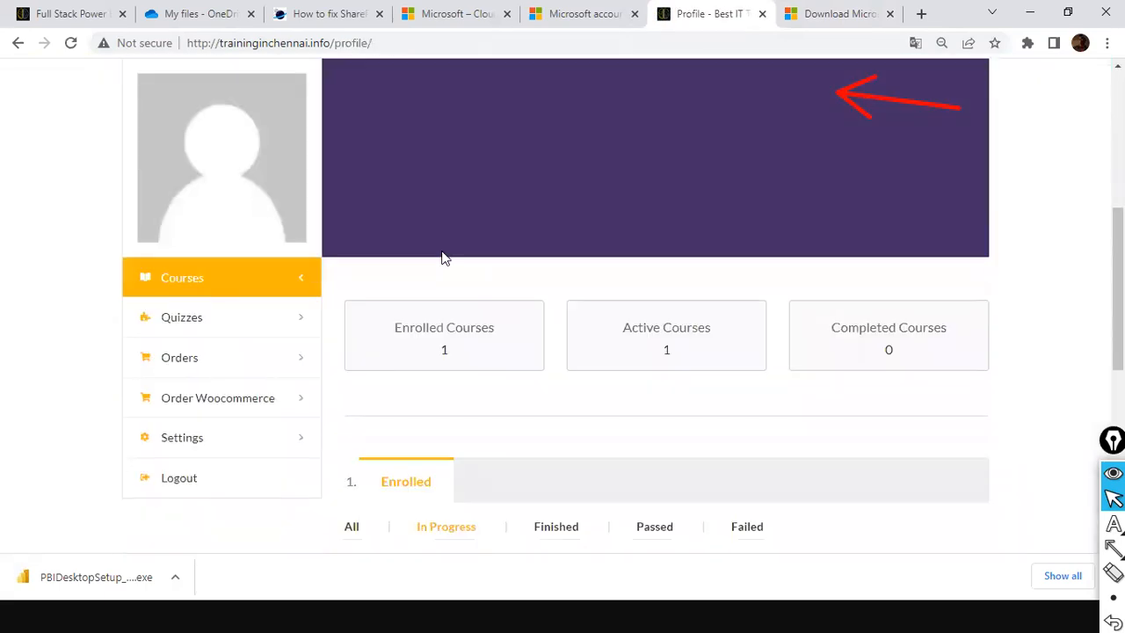
scroll(442, 256, down, 5)
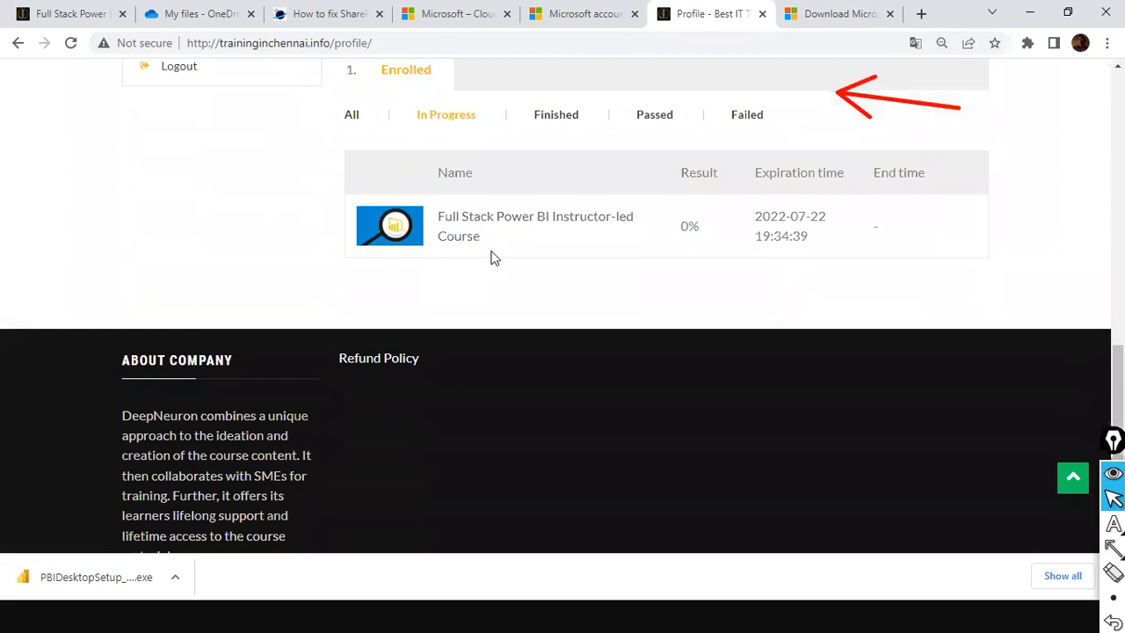
scroll(539, 244, up, 3)
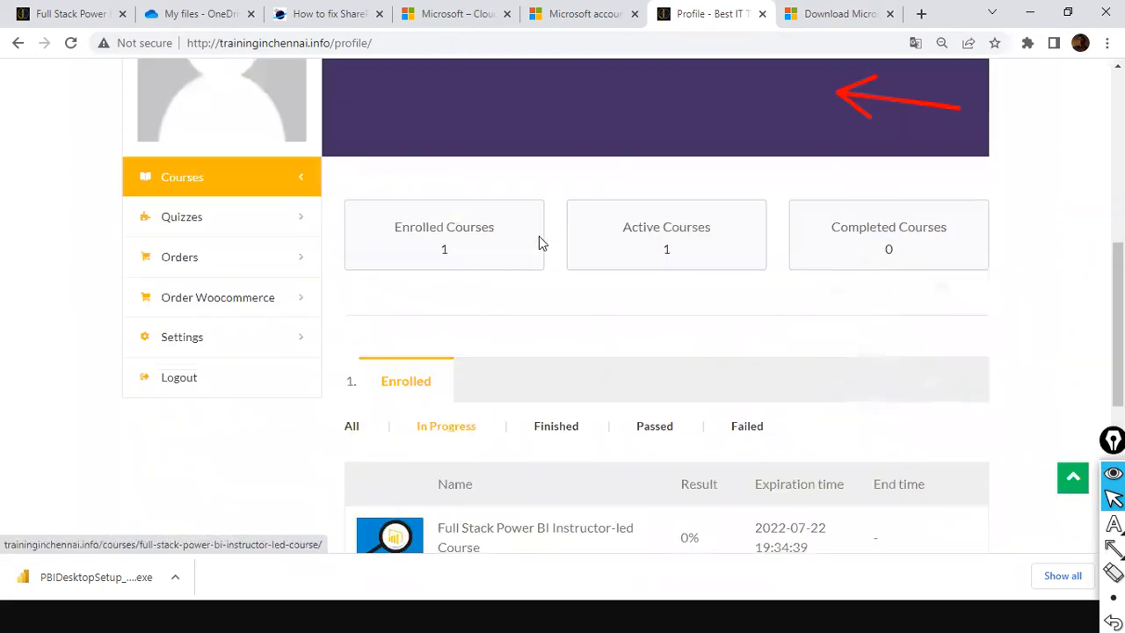
scroll(536, 239, up, 5)
Browse the site's course catalogue and locate the Full Stack Power BI Instructor-led Course.
click(638, 134)
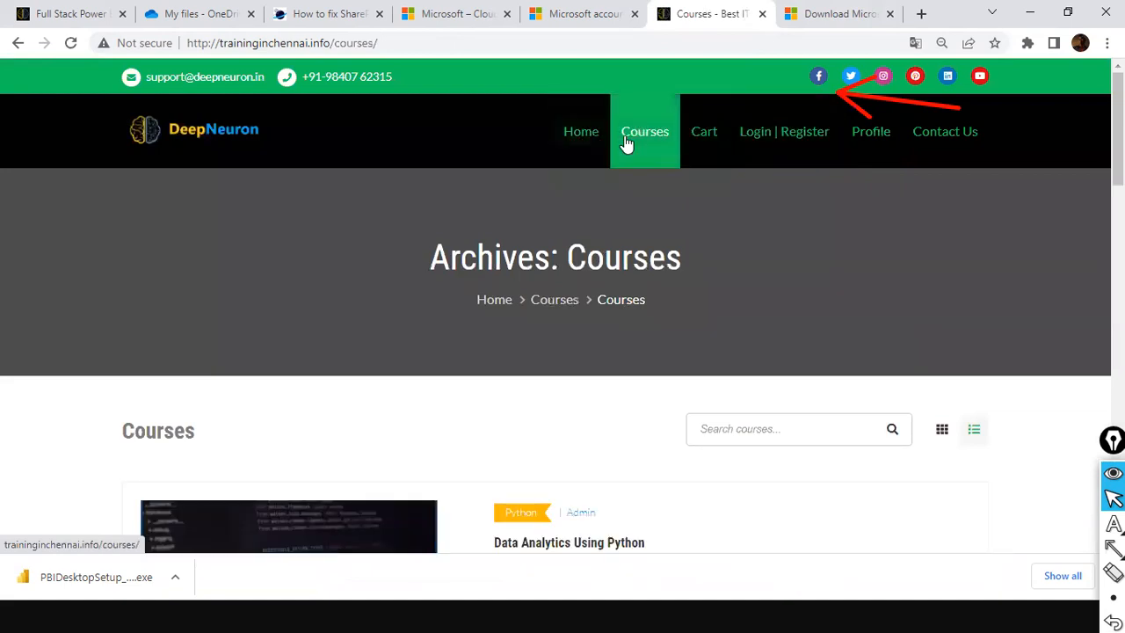
scroll(592, 175, down, 10)
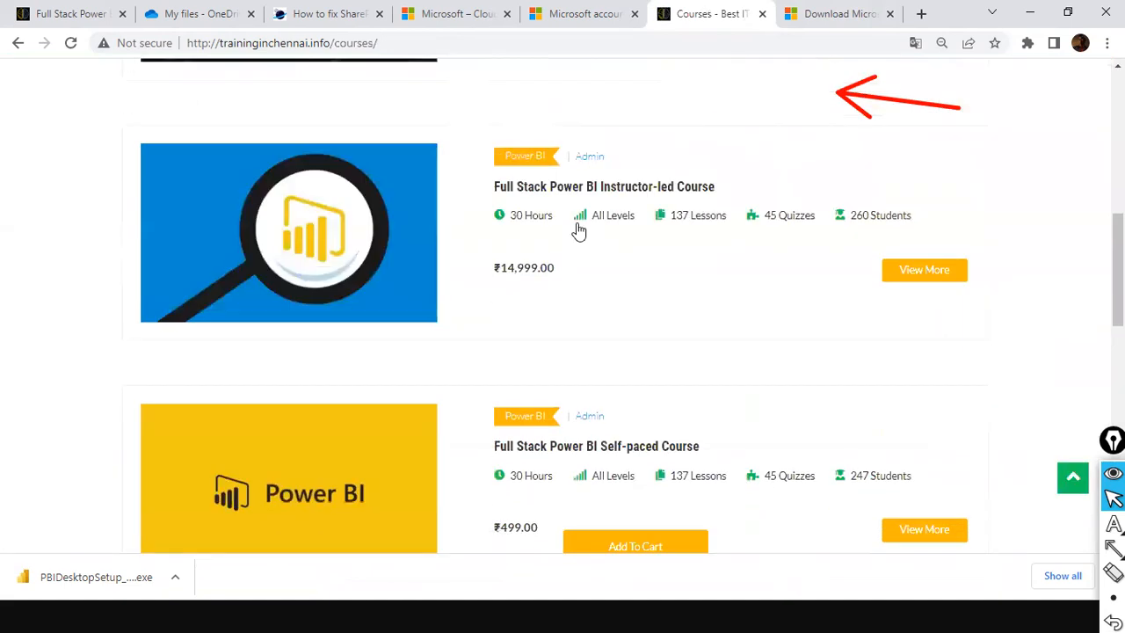
scroll(510, 239, down, 5)
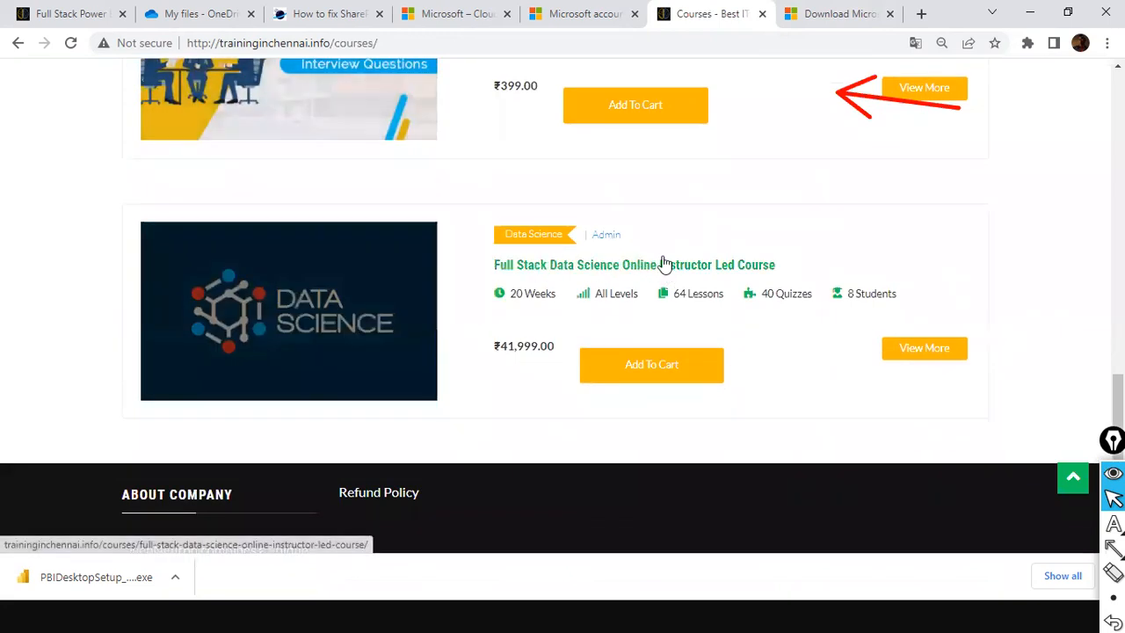
scroll(661, 248, up, 3)
scroll(642, 255, up, 3)
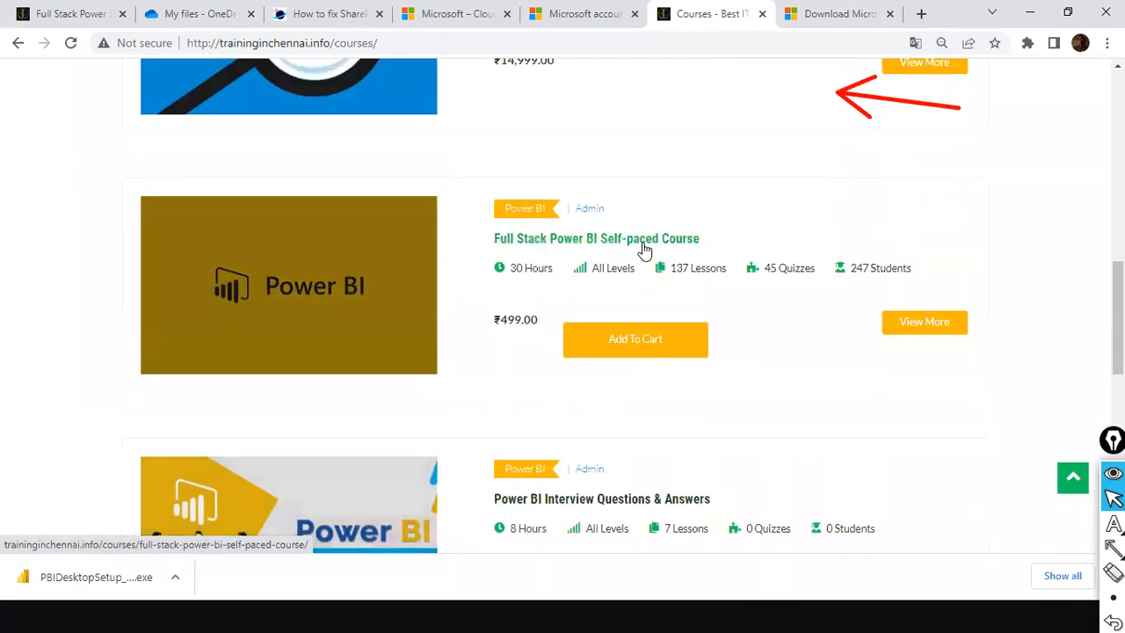
scroll(644, 251, up, 2)
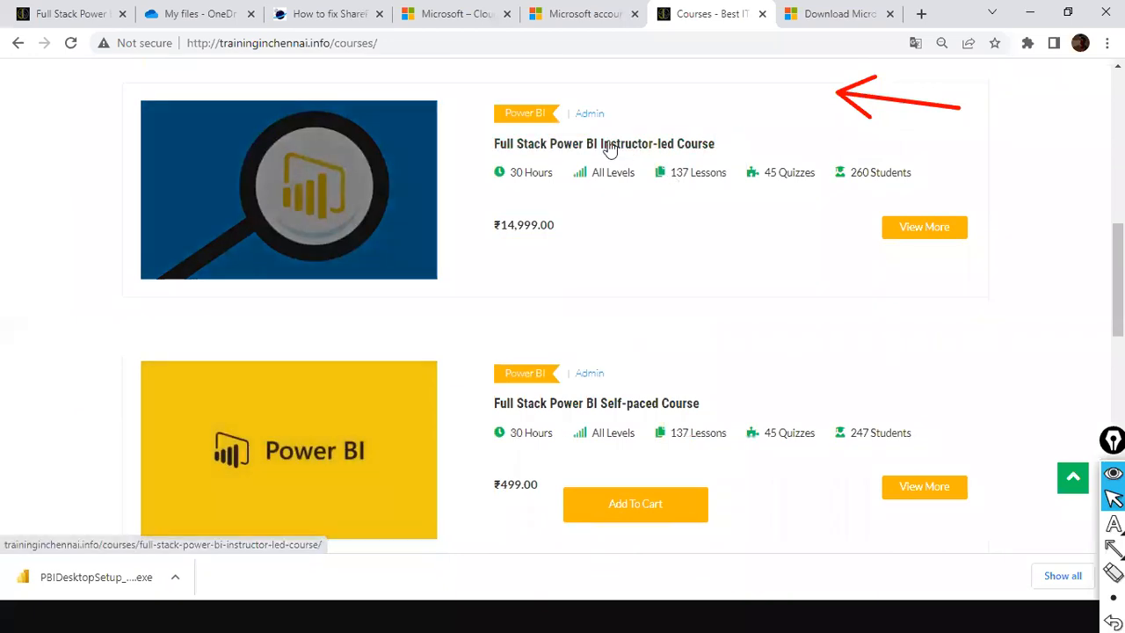
scroll(587, 160, up, 3)
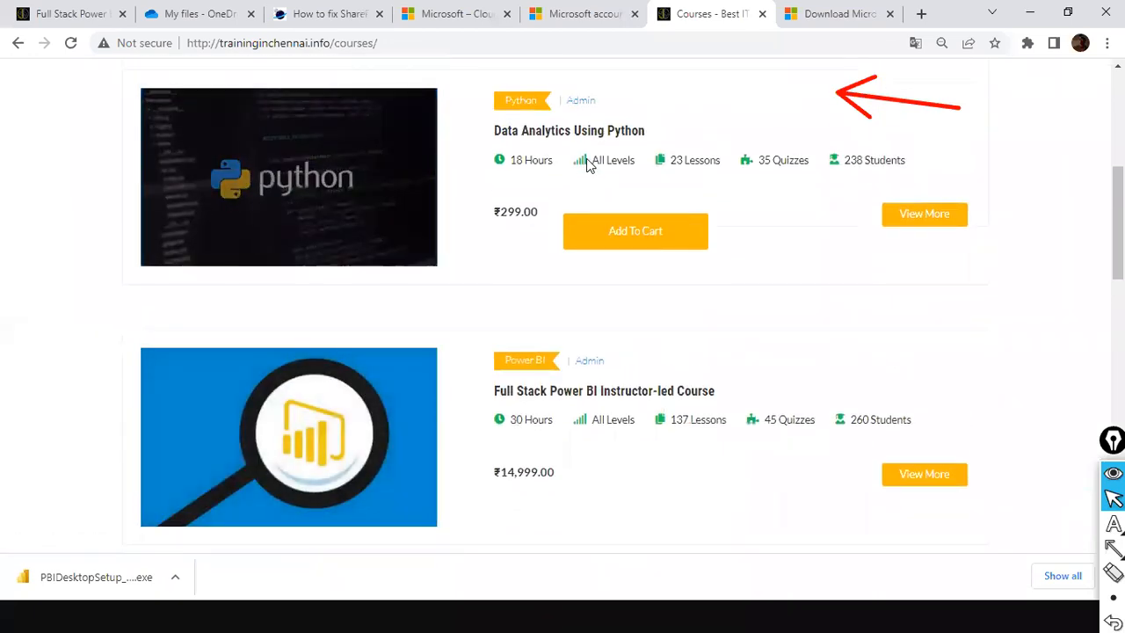
scroll(586, 160, down, 3)
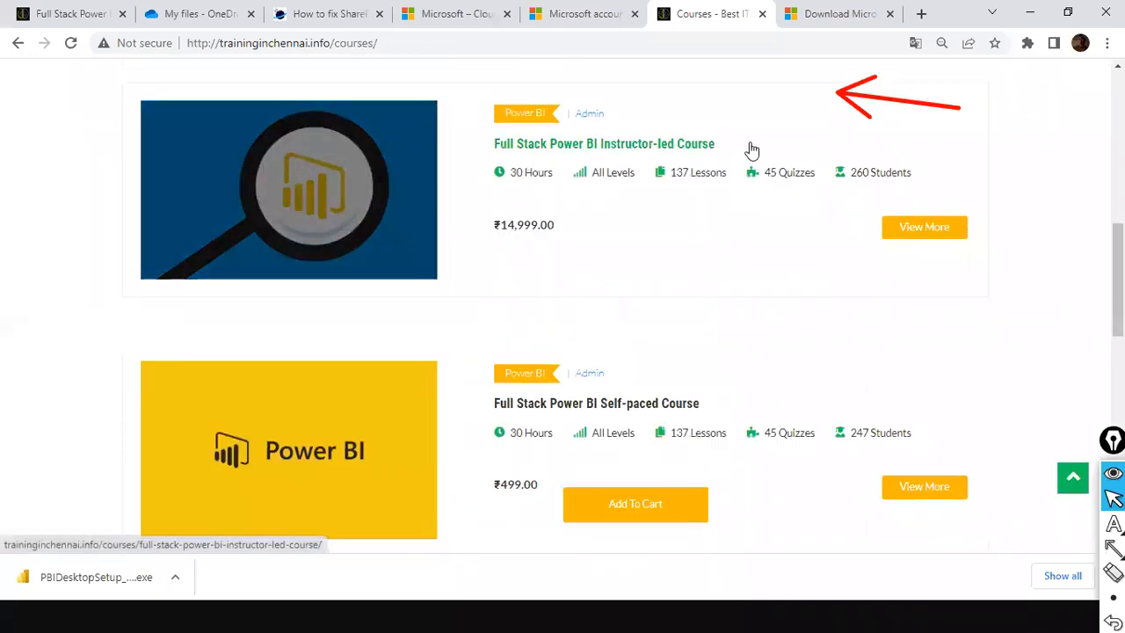
Open the Full Stack Power BI Instructor-led Course and go to lesson 1.2 Download Resources in its curriculum.
click(925, 228)
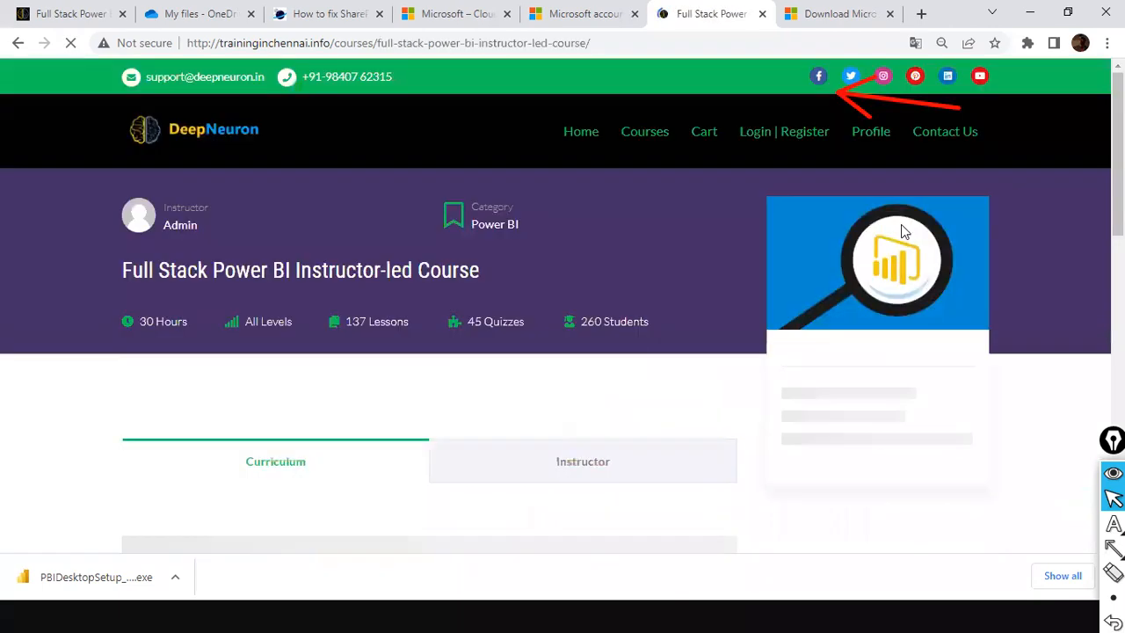
scroll(479, 223, down, 3)
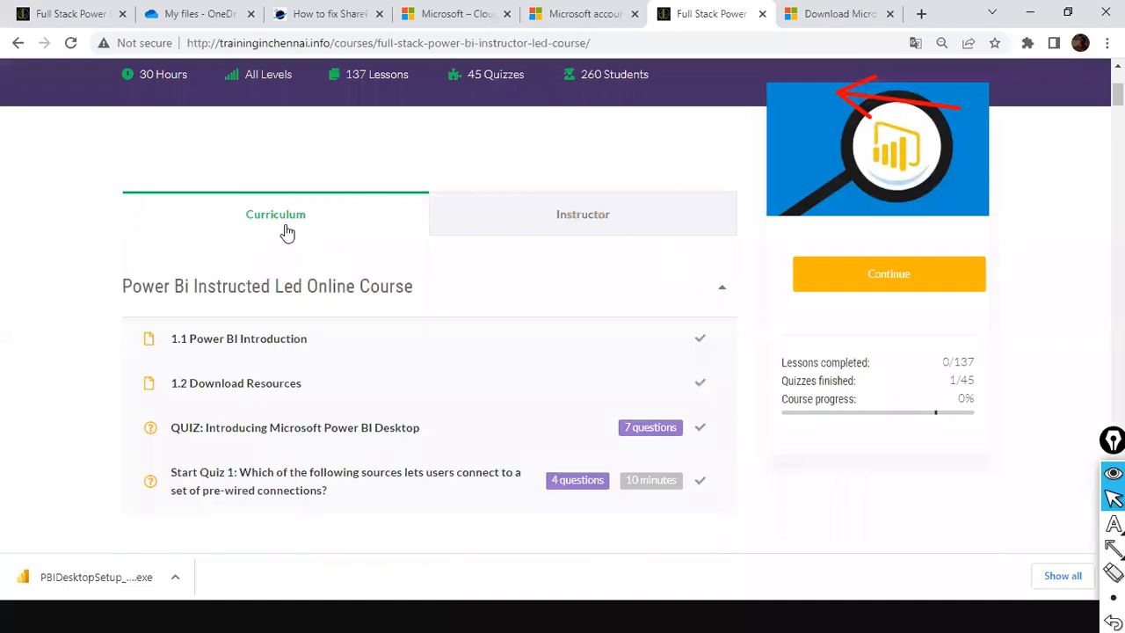
scroll(286, 231, down, 2)
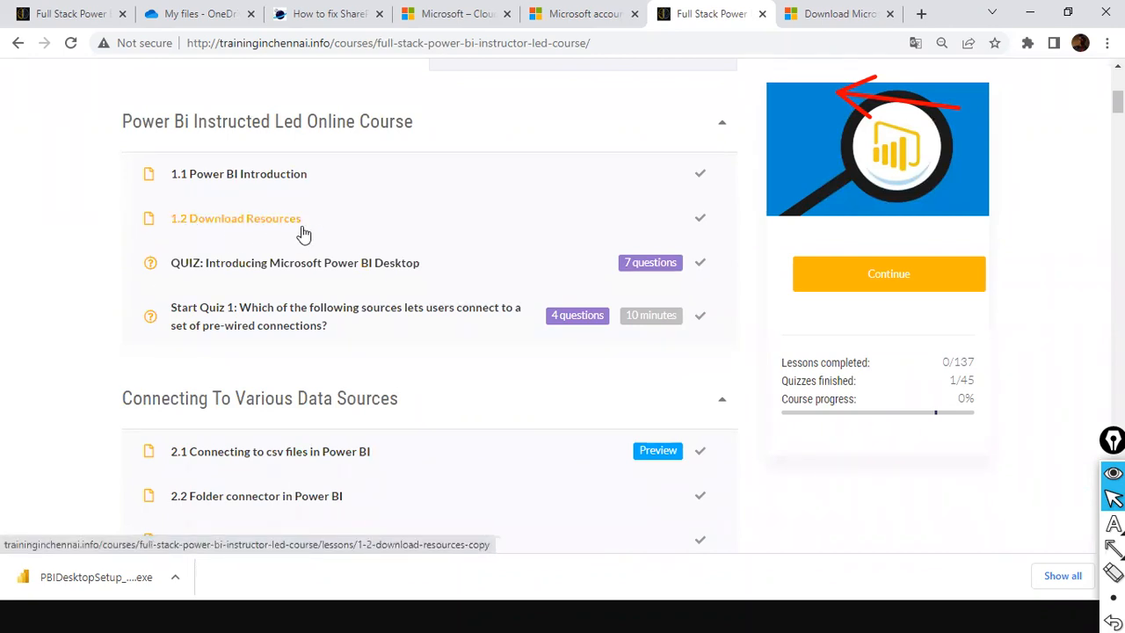
click(245, 221)
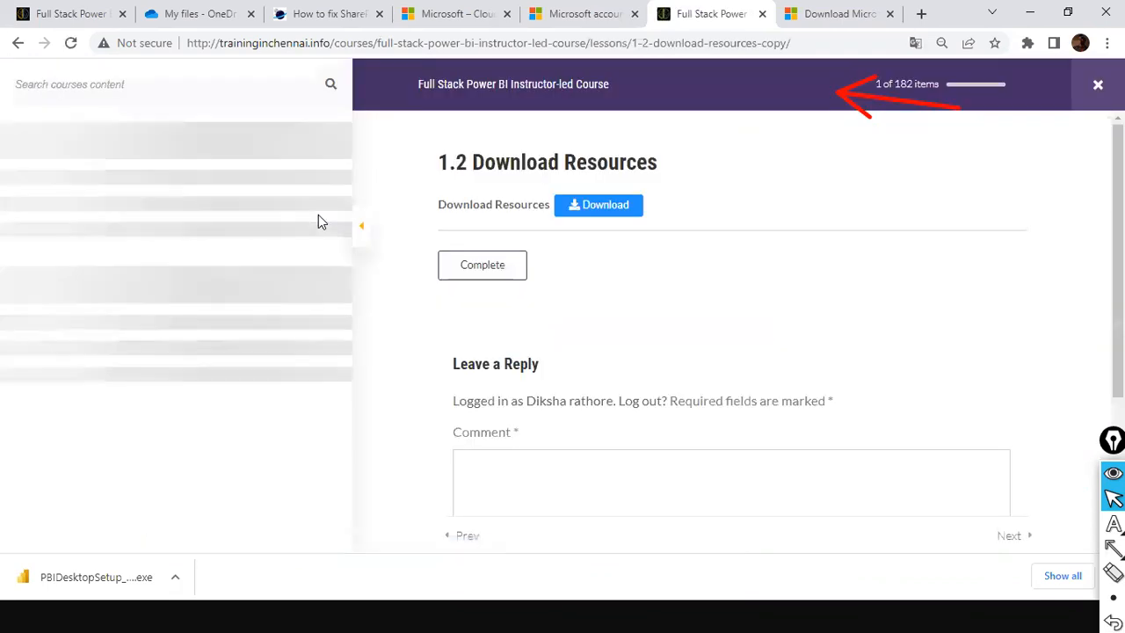
Start downloading the course resources Power-BI-main.zip, cancel the save, and switch back to the day1_Load_het_data report in Power BI Desktop.
click(600, 205)
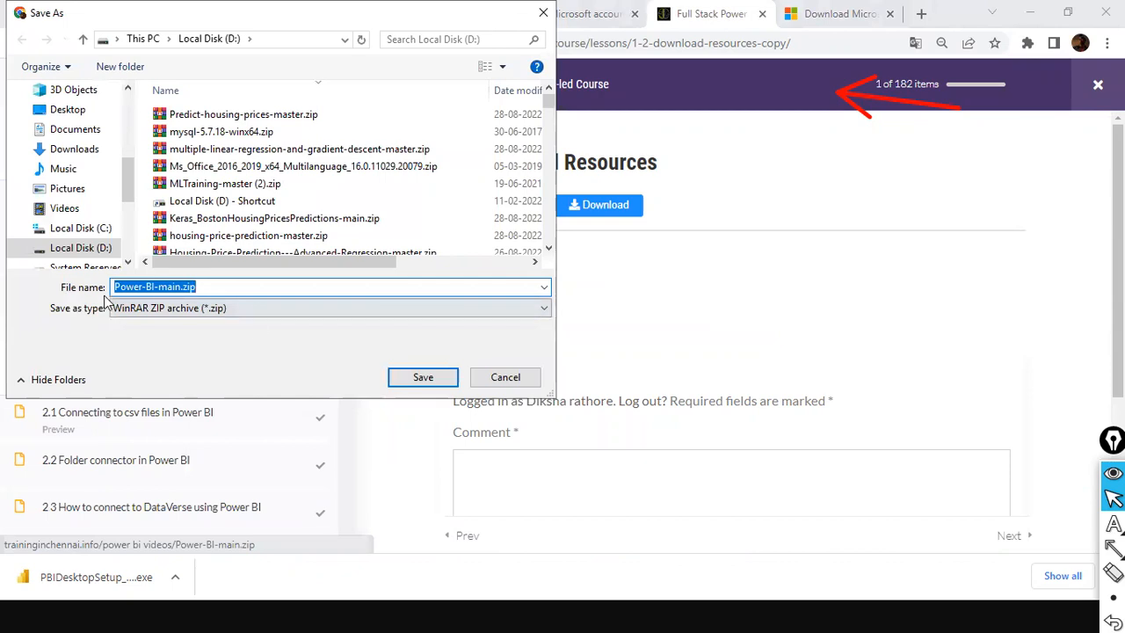
click(517, 383)
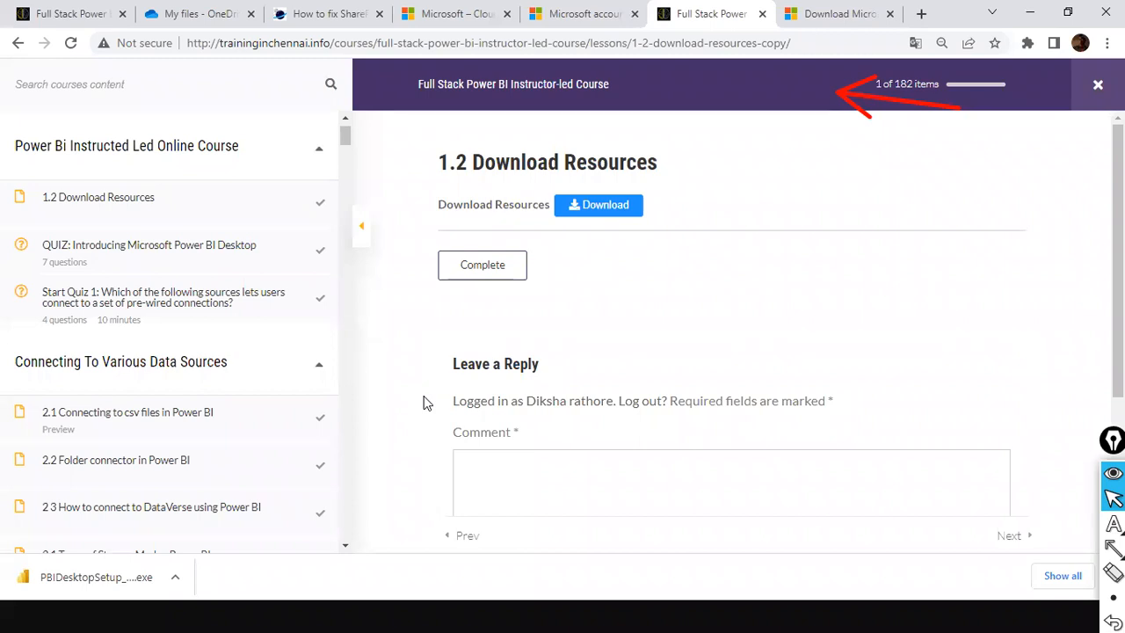
key(alt+Tab)
key(alt+Tab)
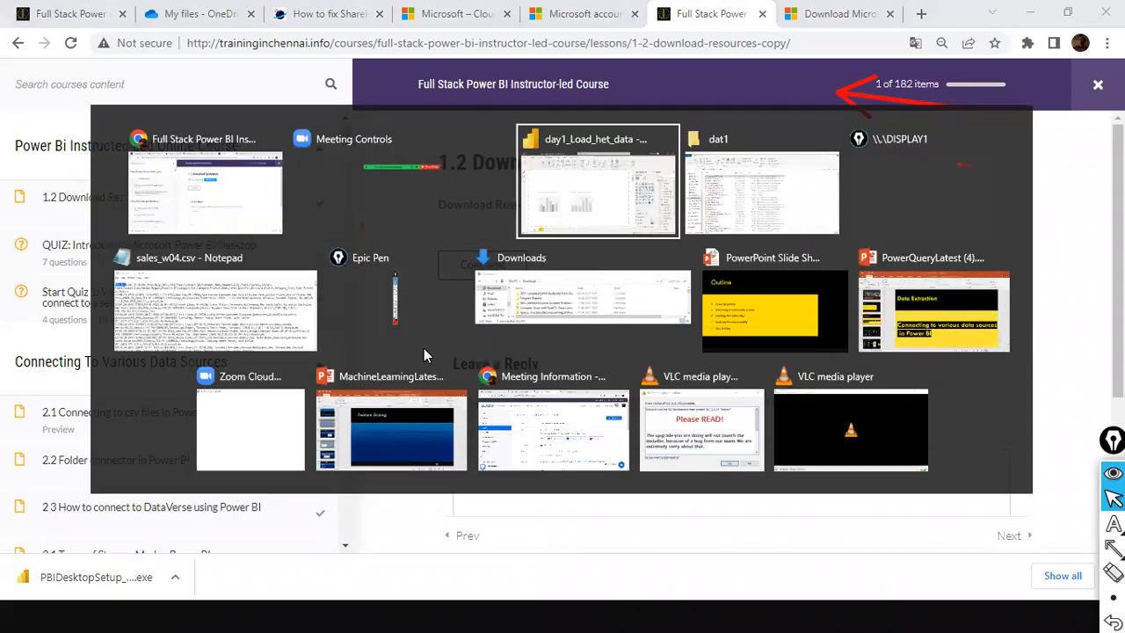